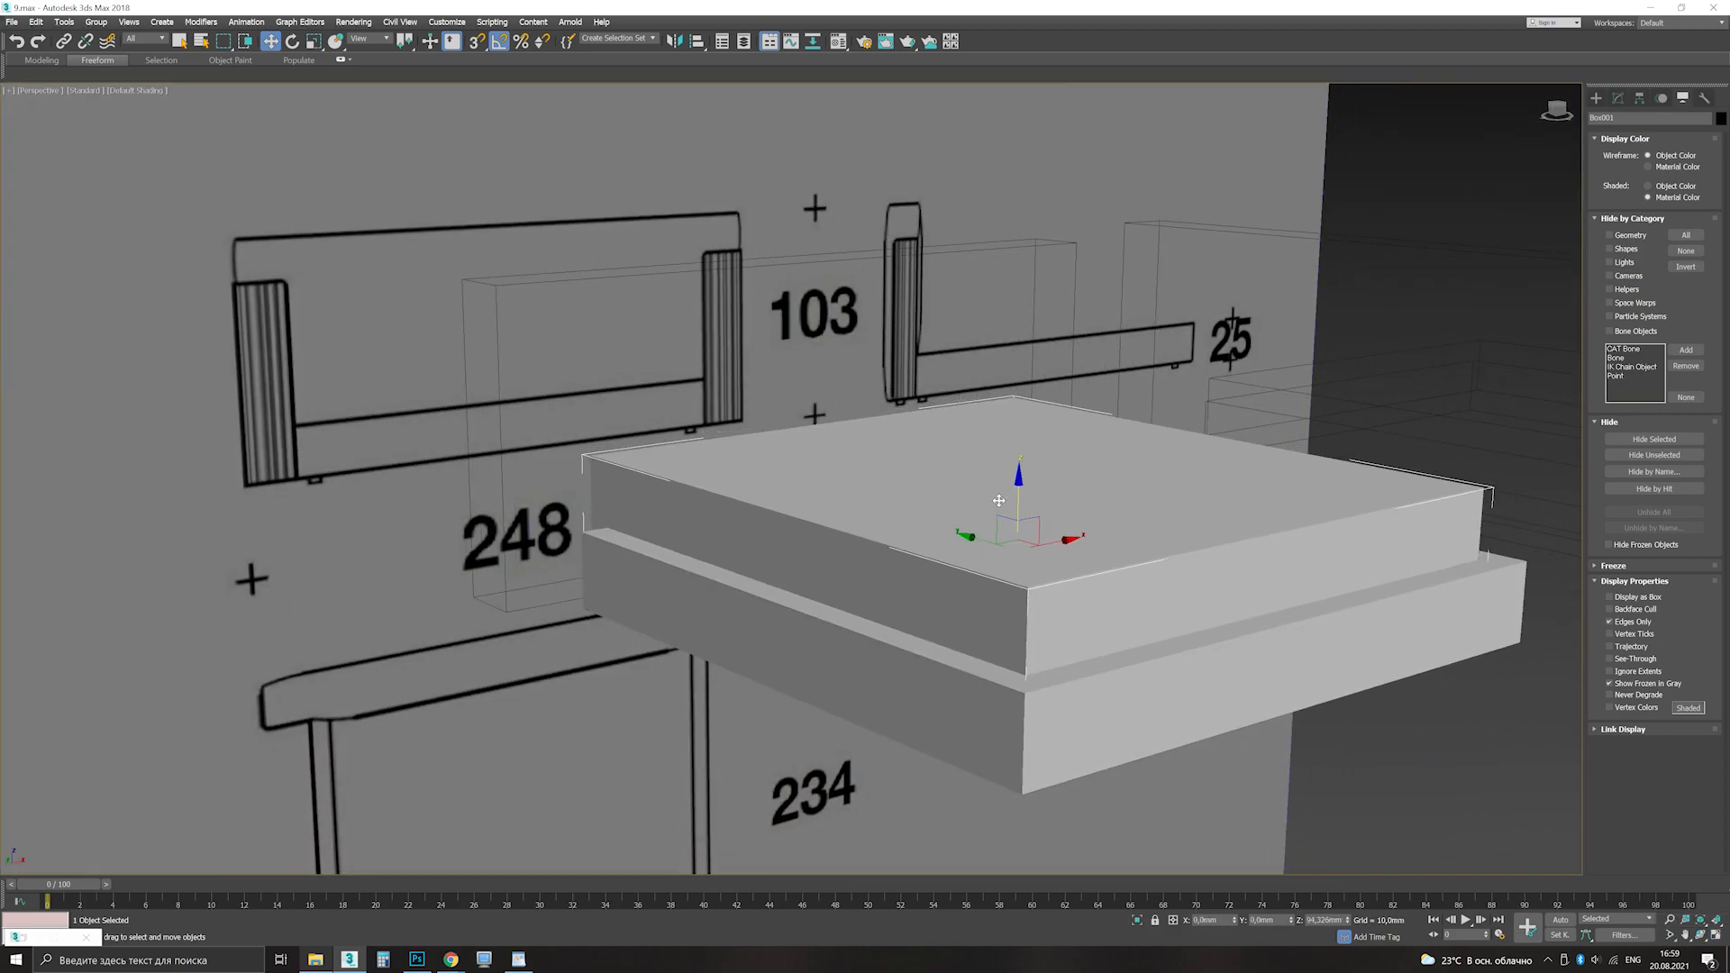
# Step: Show the upper box's edges, subdivide it with 18 width segments, and add a modifier to it
pyautogui.click(1617, 98)
pyautogui.press('F4')
pyautogui.moveTo(1696, 321); pyautogui.dragTo(1696, 316)
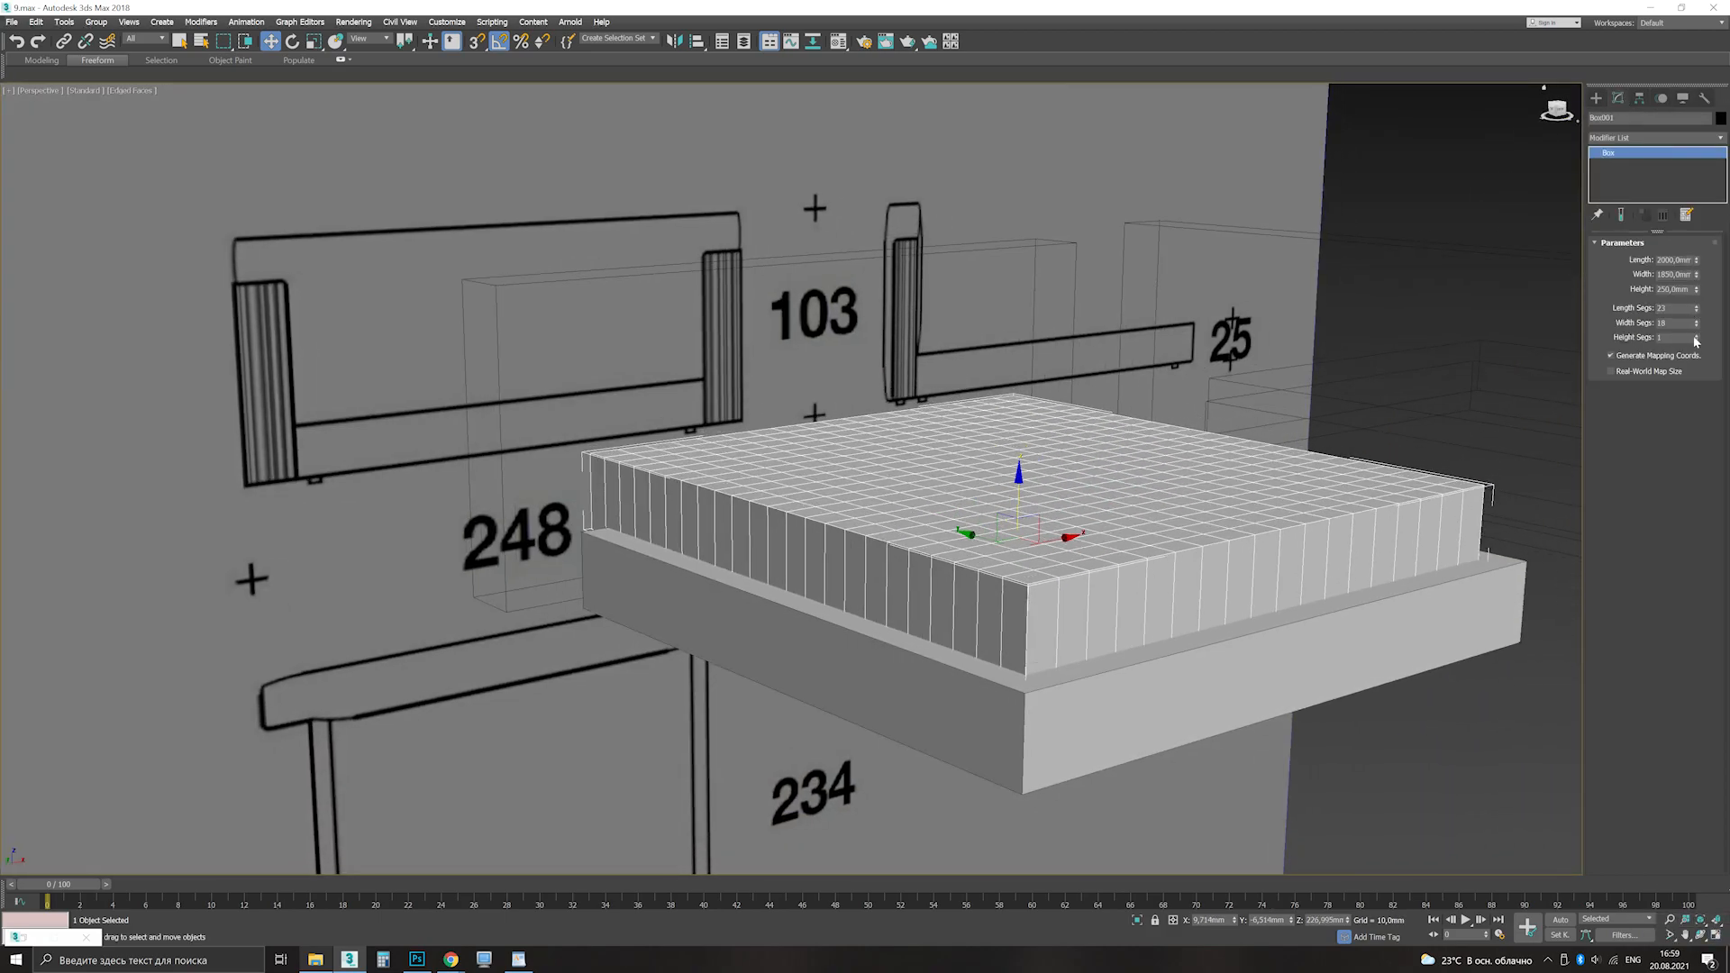
pyautogui.click(1656, 137)
pyautogui.click(1640, 793)
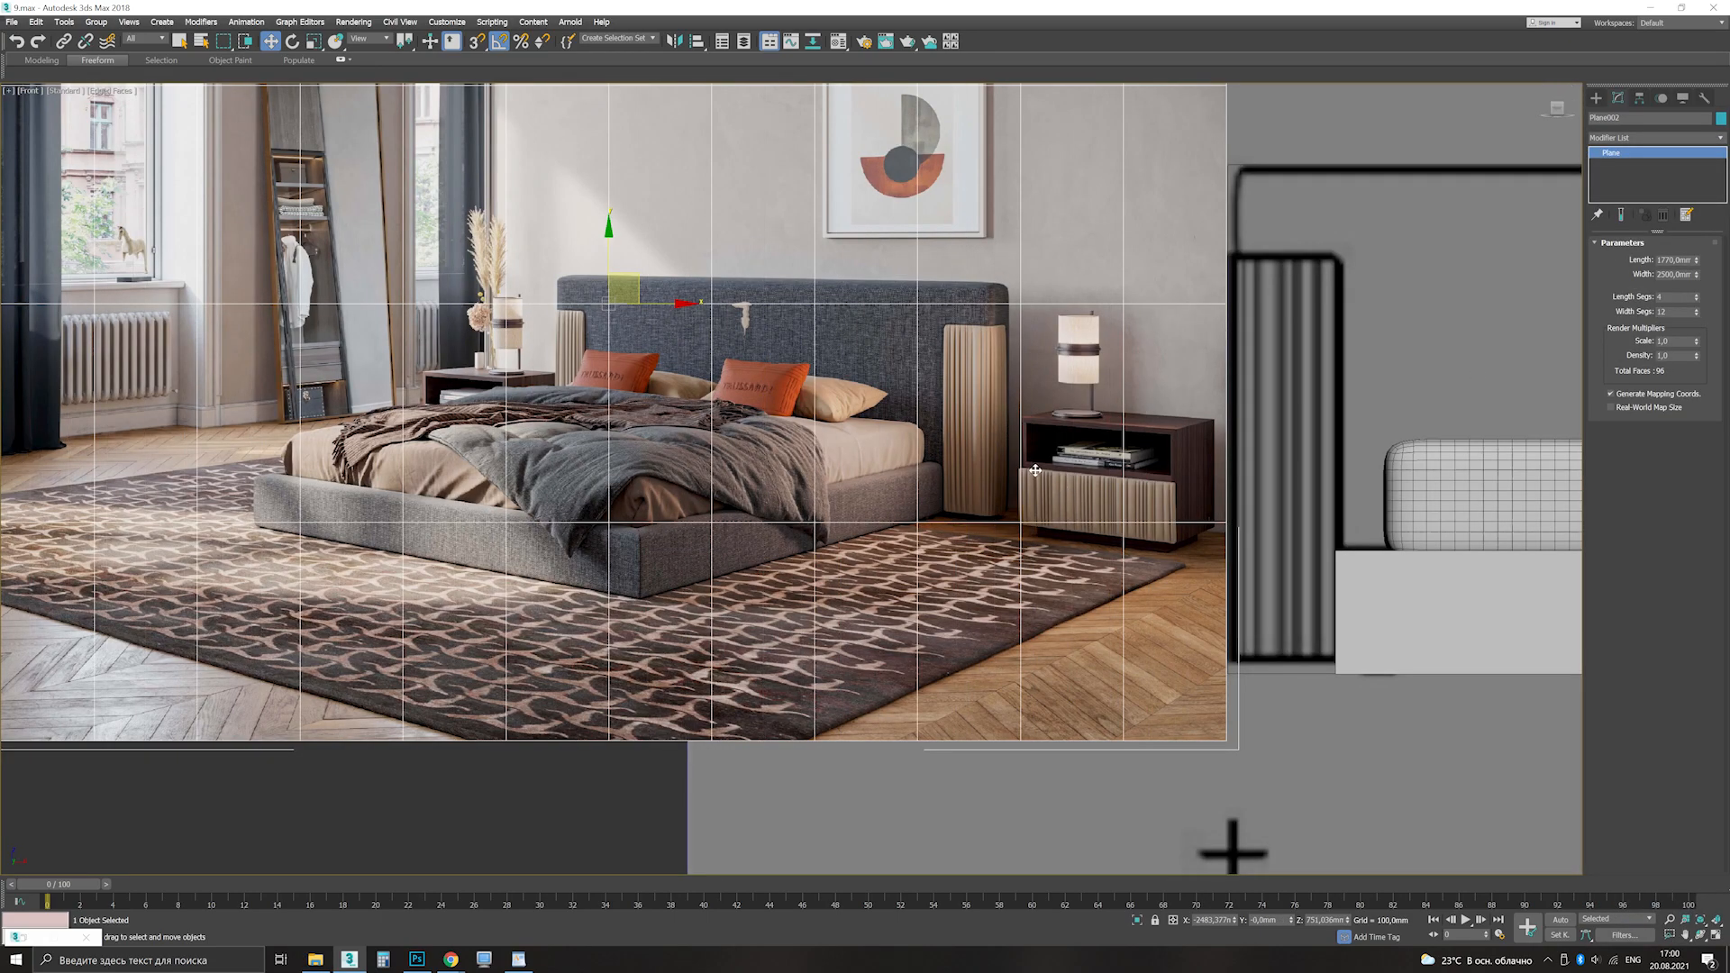
# Step: Convert the bedroom photo plane to Editable Poly and delete every polygon except the one showing the slatted headboard panel
pyautogui.rightClick(1035, 469)
pyautogui.click(1081, 631)
pyautogui.press('4')
pyautogui.click(968, 413)
pyautogui.hotkey('ctrl', 'i')
pyautogui.press('Delete')
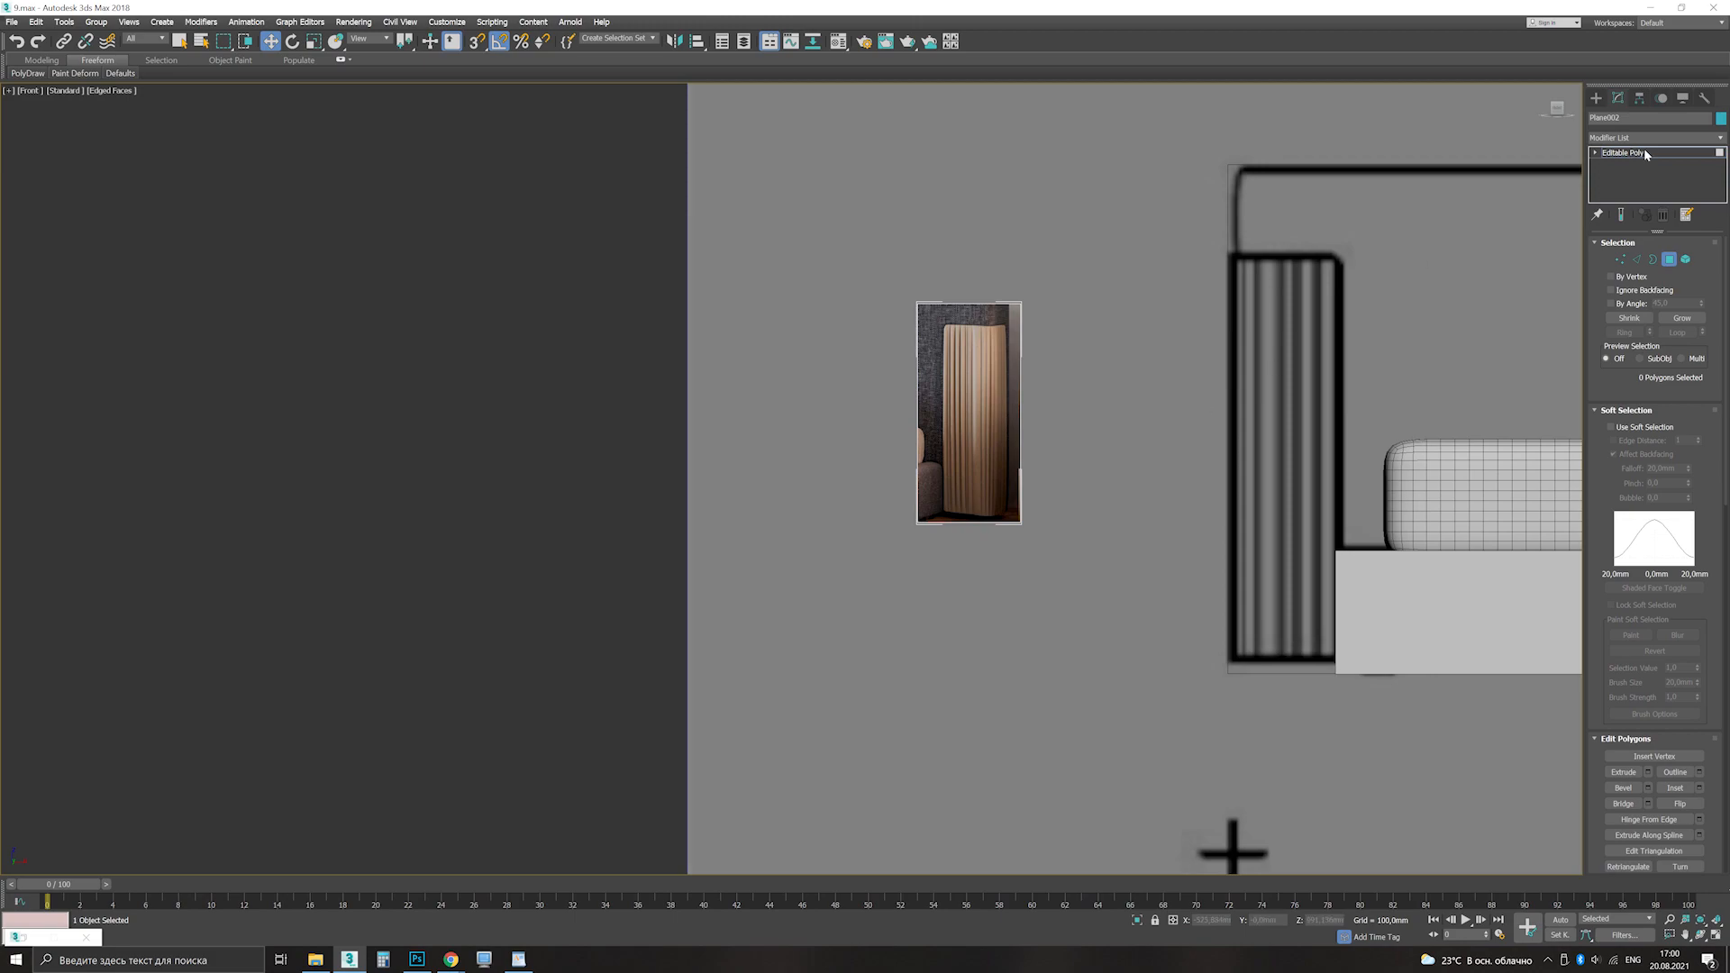
# Step: Adjust the corner vertices of the cropped photo plane so the slatted panel stands straight
pyautogui.press('1')
pyautogui.scroll(3, 955, 342)
pyautogui.click(1020, 303)
pyautogui.press('1')
pyautogui.scroll(-2, 976, 396)
# Step: Center the cropped photo plane's pivot on the object
pyautogui.click(1638, 97)
pyautogui.click(1655, 186)
pyautogui.click(1635, 258)
pyautogui.moveTo(1036, 433); pyautogui.dragTo(1262, 421, button='middle')
pyautogui.click(1617, 97)
# Step: Mirror the cropped photo plane and move it beside the slatted panel in the reference drawing
pyautogui.click(674, 41)
pyautogui.click(820, 587)
pyautogui.scroll(2, 851, 414)
pyautogui.moveTo(1262, 420); pyautogui.dragTo(1328, 455)
pyautogui.moveTo(1328, 455); pyautogui.dragTo(1130, 424, button='middle')
# Step: Assign Material #26 to the cropped photo plane
pyautogui.press('m')
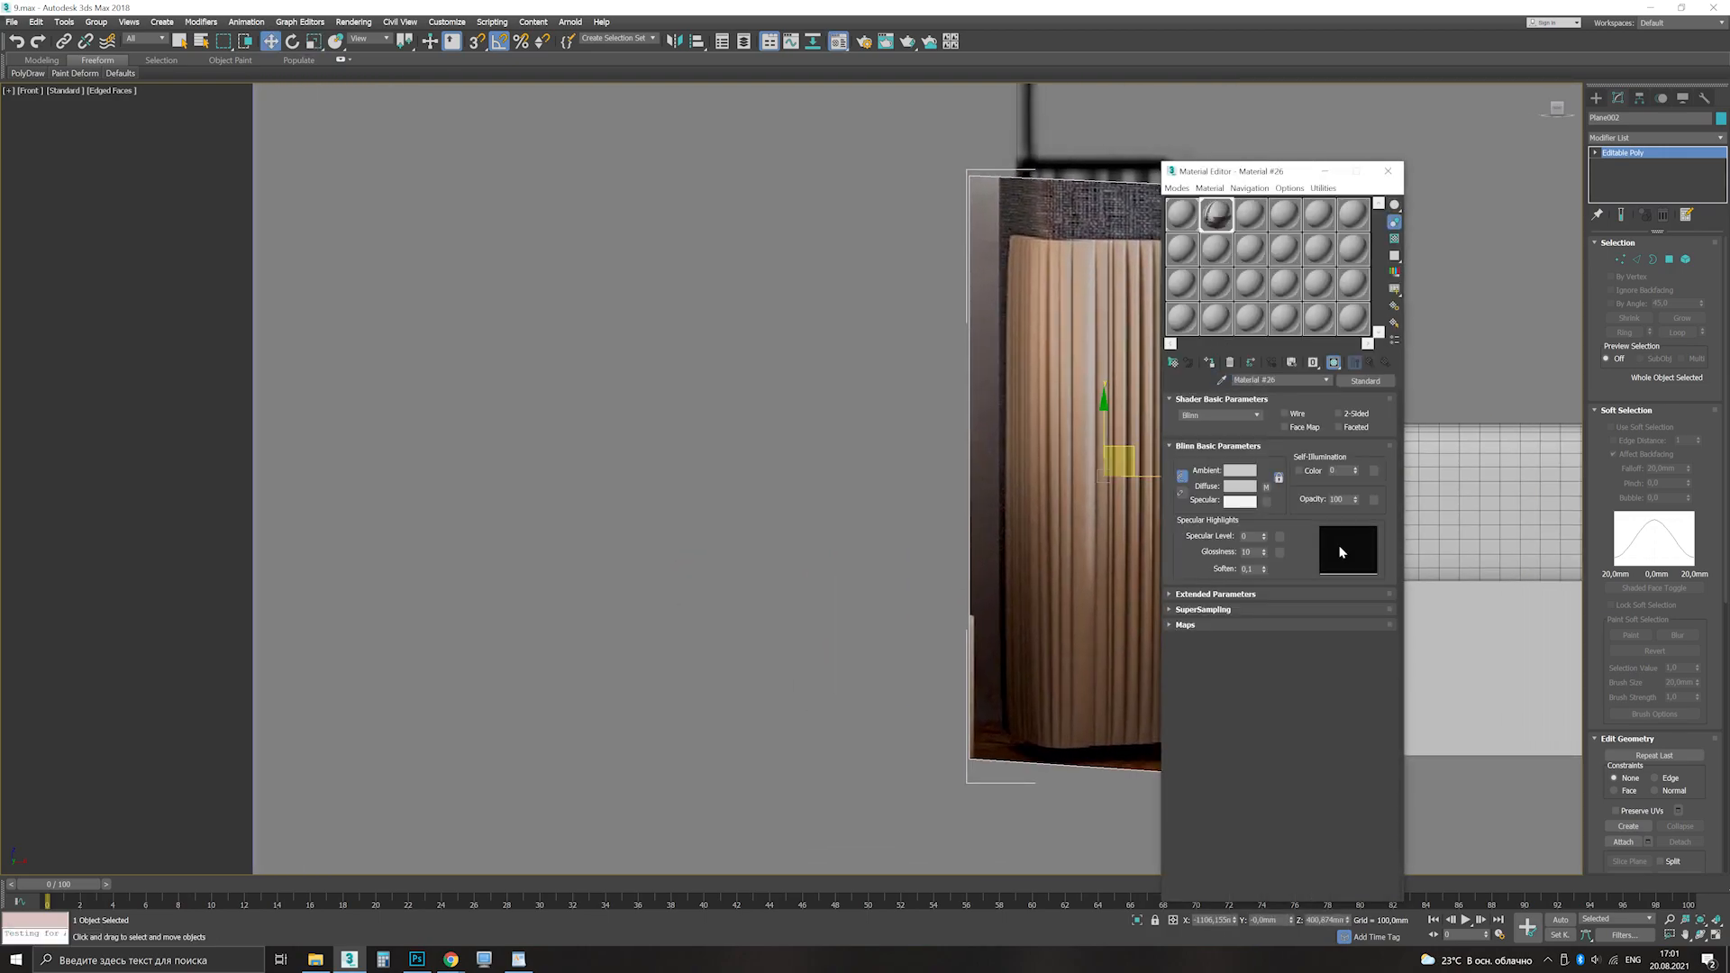
pyautogui.moveTo(1216, 214); pyautogui.dragTo(1063, 450)
pyautogui.press('m')
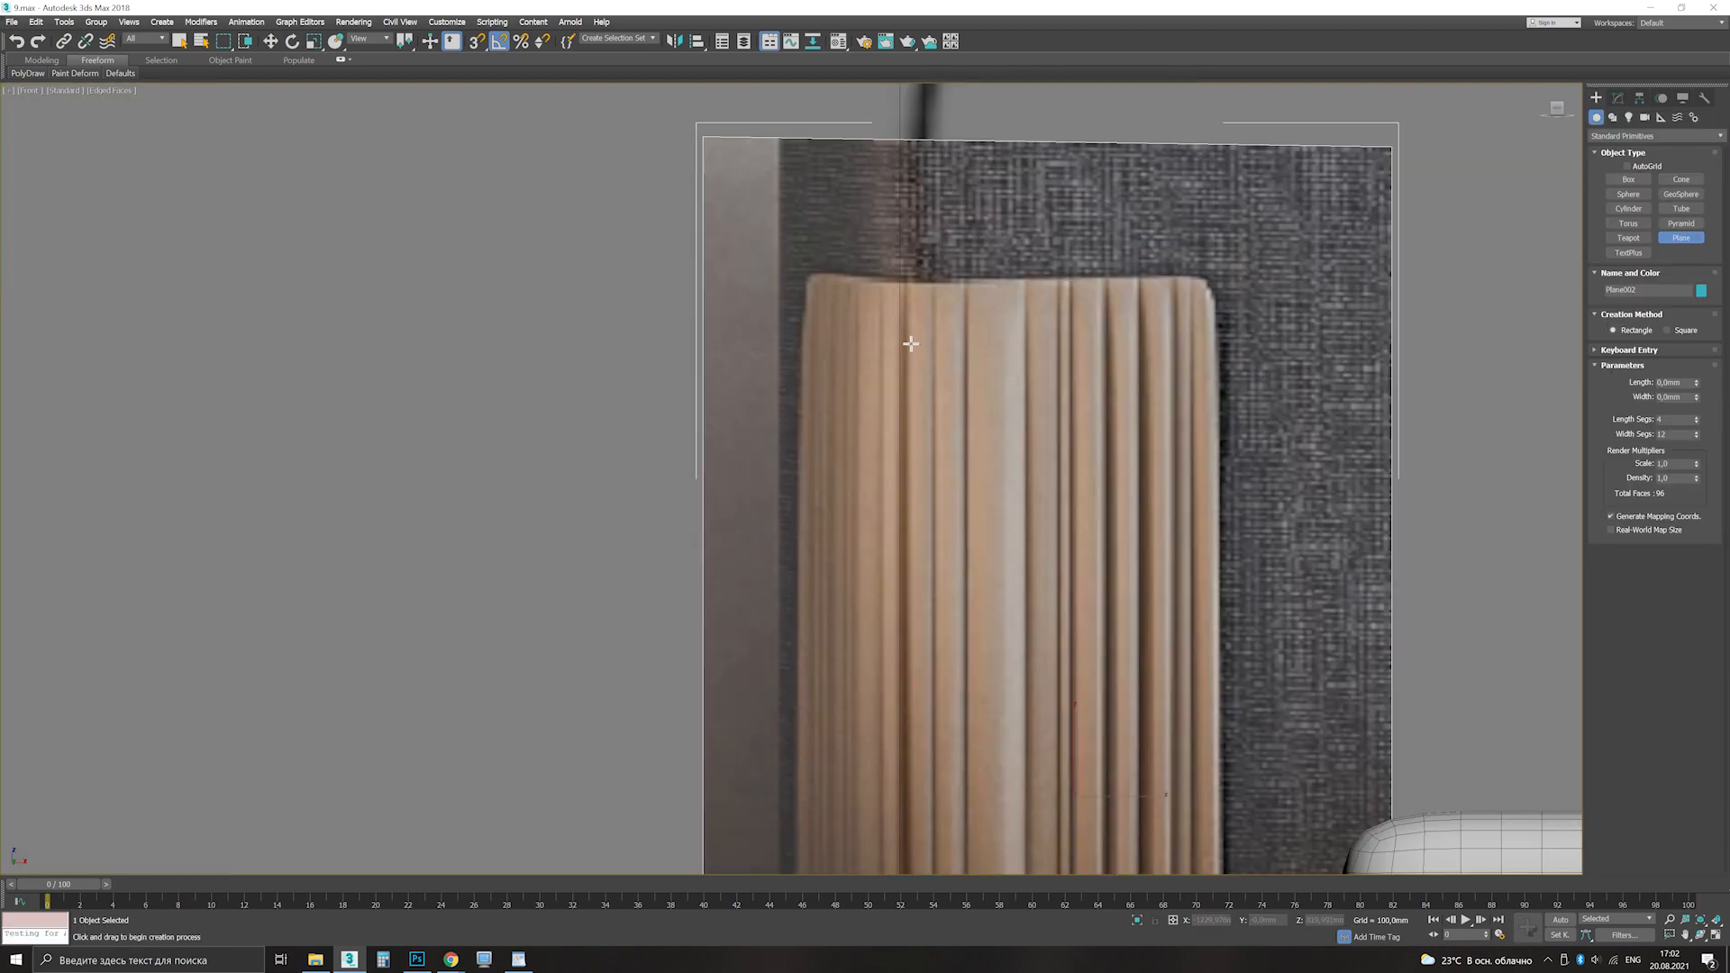
# Step: Create a plane about 79 by 228 mm with one length segment over the photographed slats and align its vertical edges with the grooves
pyautogui.moveTo(899, 333); pyautogui.dragTo(1221, 440)
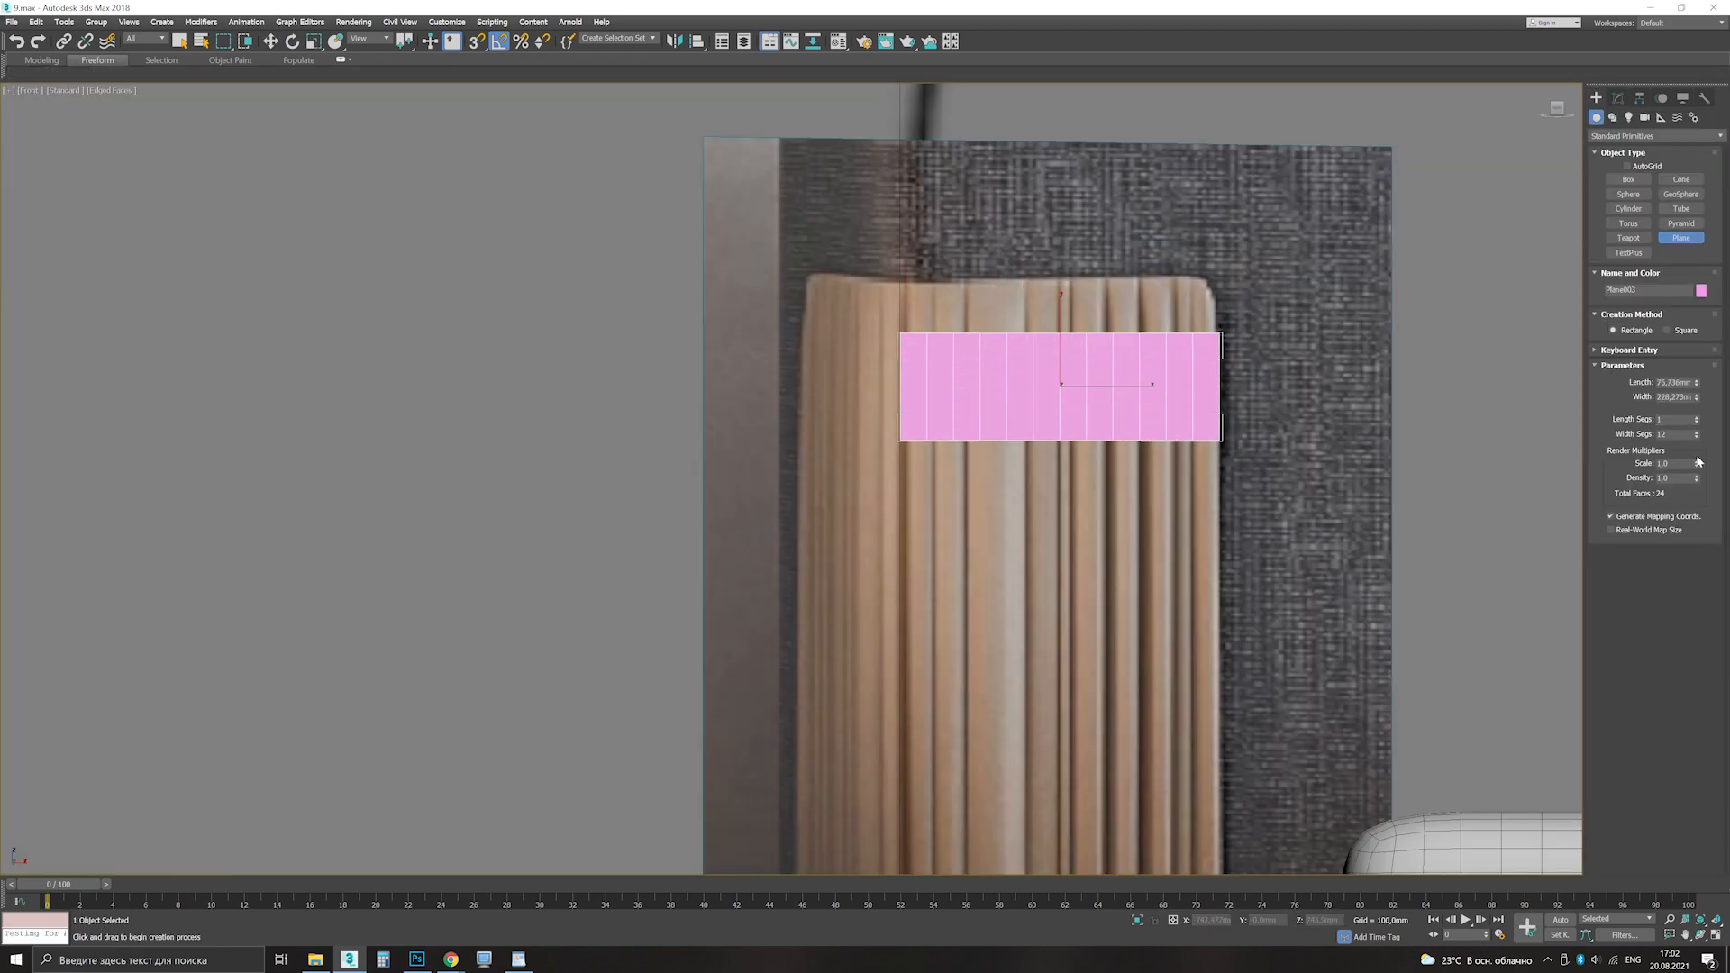
pyautogui.click(1059, 397)
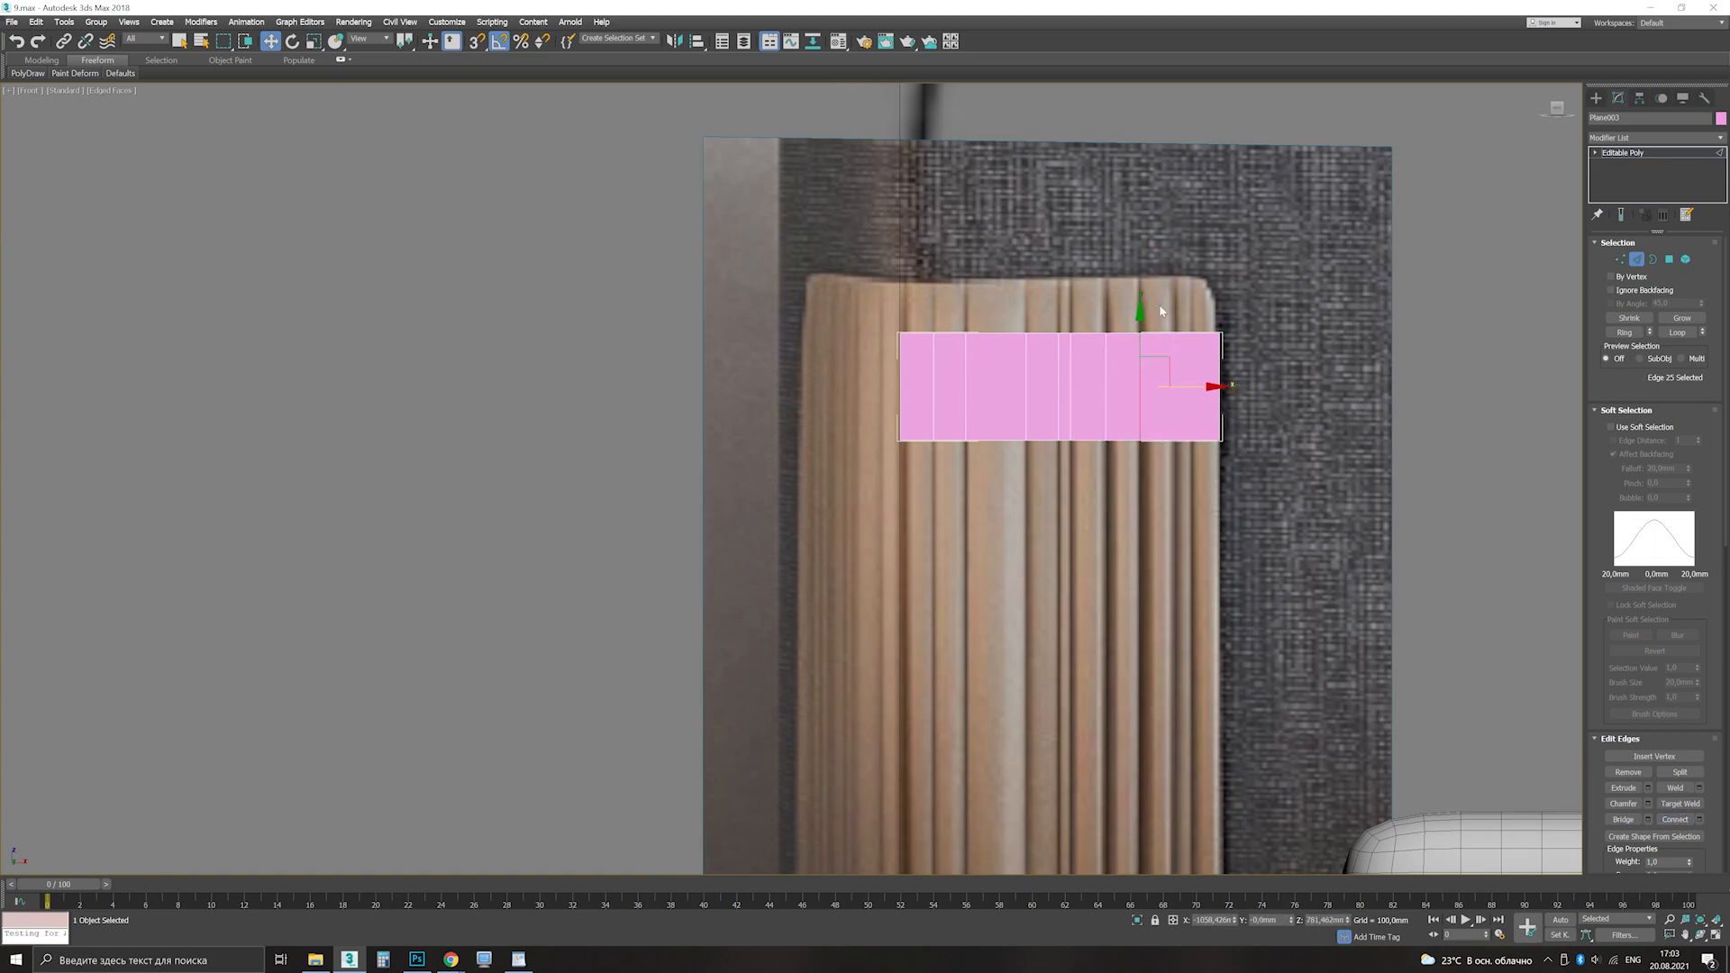
pyautogui.scroll(2, 1160, 394)
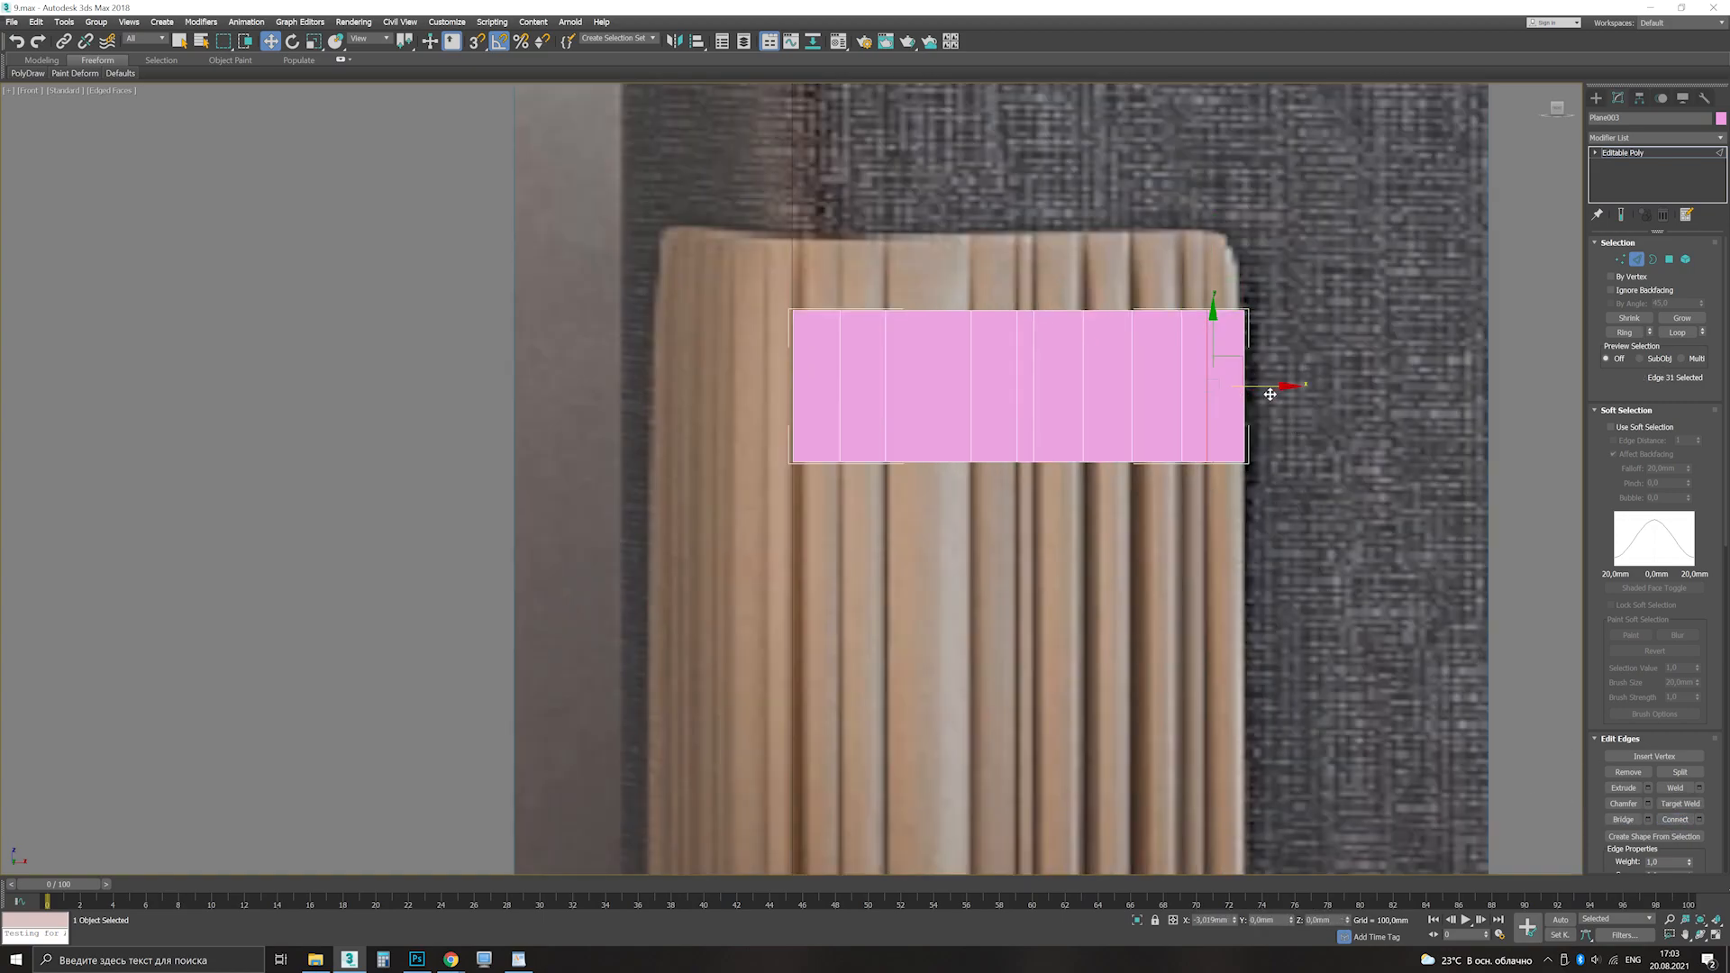
# Step: Select the ring of vertical dividing edges on the slat plane and show it in perspective
pyautogui.hotkey('alt', 'r')
pyautogui.press('p')
pyautogui.keyDown('alt'); pyautogui.moveTo(934, 571); pyautogui.dragTo(1089, 602, button='middle'); pyautogui.keyUp('alt')
pyautogui.hotkey('shift', 'e')
pyautogui.moveTo(799, 487); pyautogui.dragTo(808, 549)
pyautogui.keyDown('alt'); pyautogui.moveTo(1144, 540); pyautogui.dragTo(972, 506, button='middle'); pyautogui.keyUp('alt')
pyautogui.click(834, 522)
# Step: Clone the flat slat plane and place the copy beside the reference drawing
pyautogui.click(1621, 153)
pyautogui.scroll(-3, 1040, 457)
pyautogui.keyDown('shift'); pyautogui.moveTo(1180, 539); pyautogui.dragTo(194, 543); pyautogui.keyUp('shift')
pyautogui.click(830, 542)
# Step: Extrude the vertical dividing edges of the original slat plane to form the grooves between slats
pyautogui.click(1007, 535)
pyautogui.keyDown('alt'); pyautogui.moveTo(1007, 535); pyautogui.dragTo(991, 537, button='middle'); pyautogui.keyUp('alt')
pyautogui.press('2')
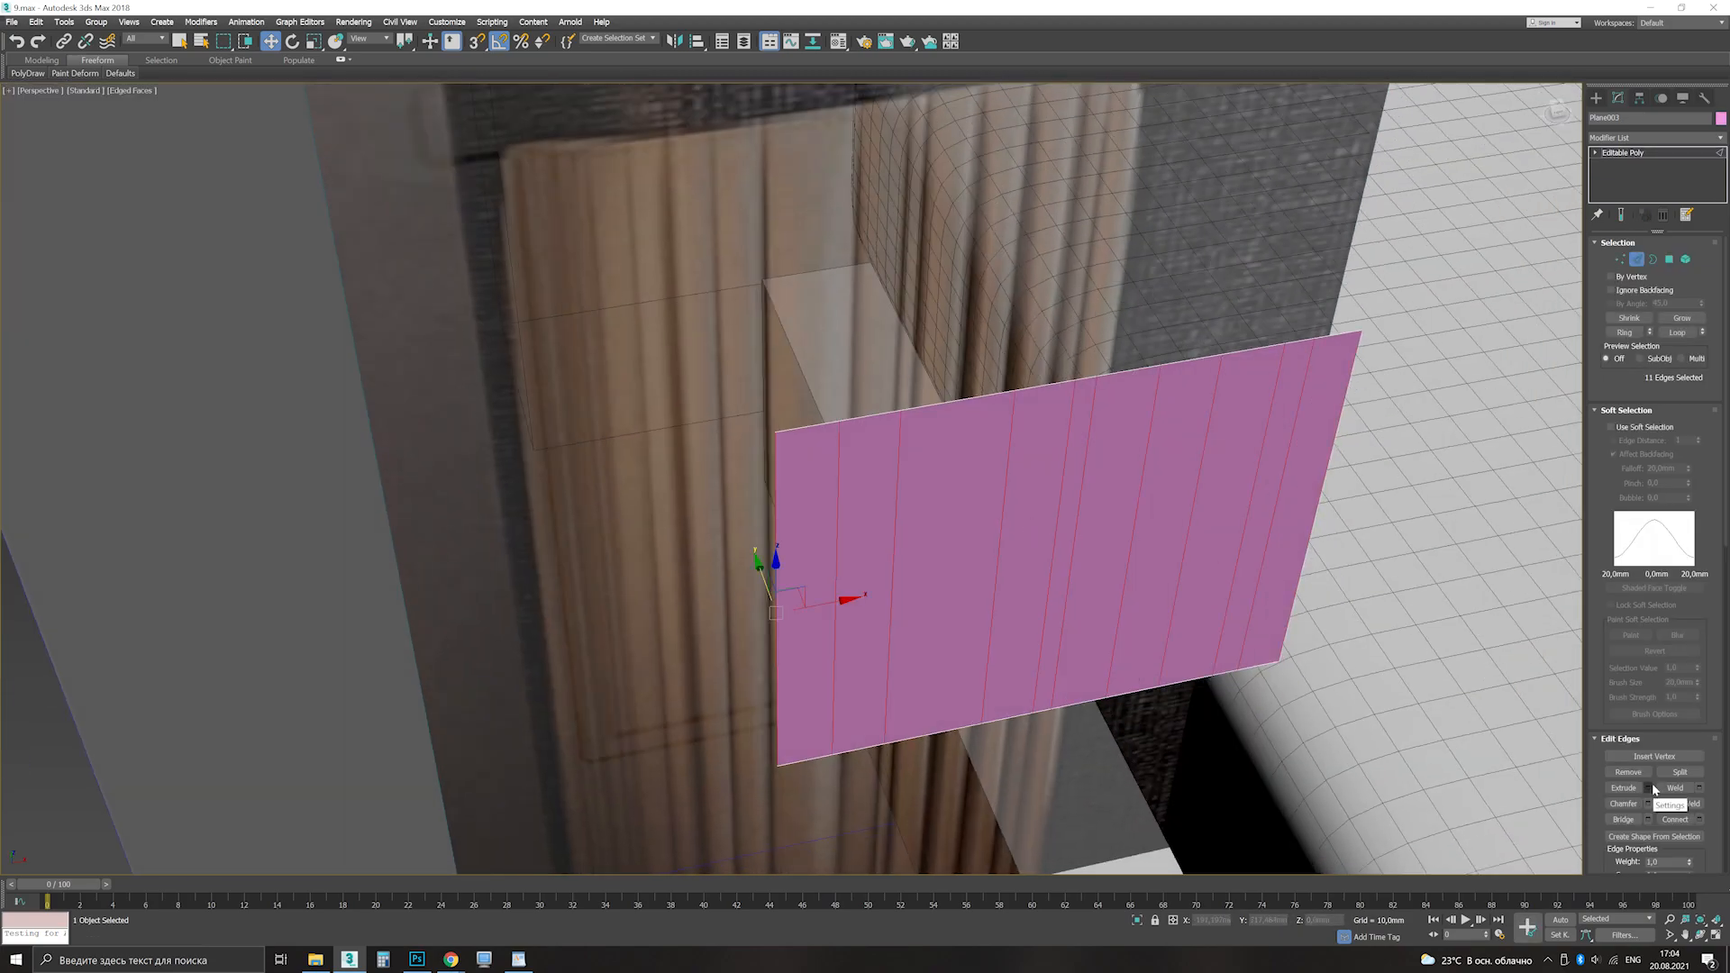
pyautogui.hotkey('shift', 'e')
pyautogui.click(797, 522)
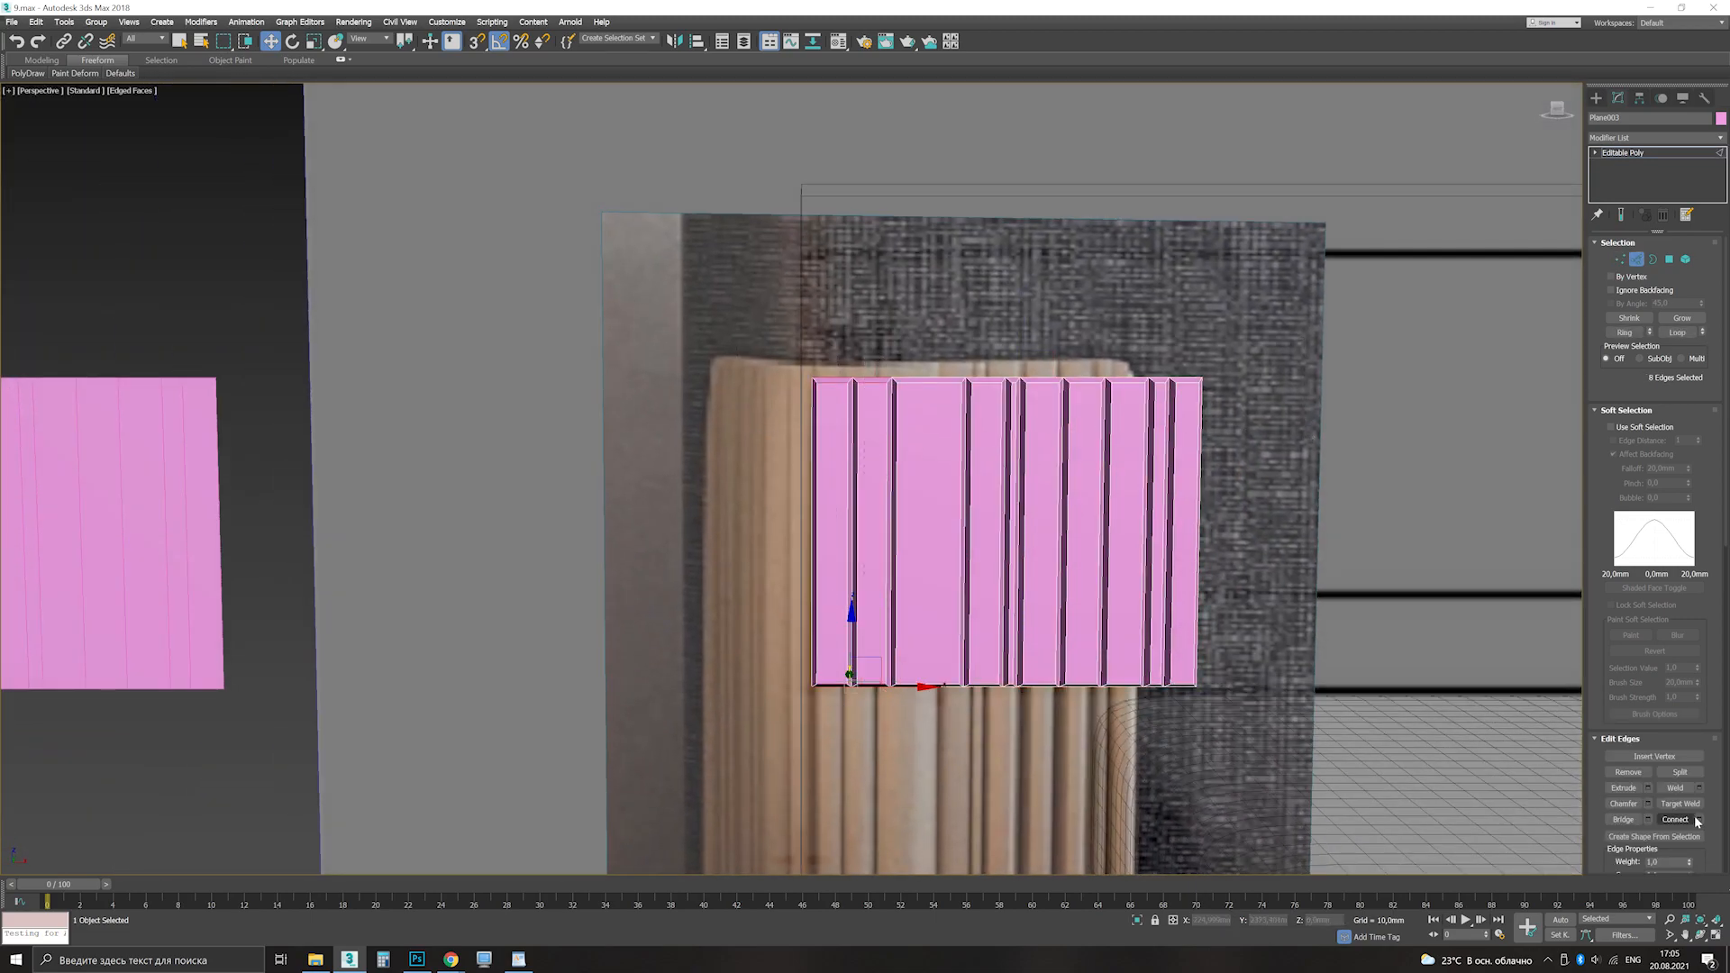
# Step: Connect the top and bottom edges of each slat with additional vertical edges, adjusting their pinch
pyautogui.moveTo(981, 359); pyautogui.dragTo(946, 370, button='middle')
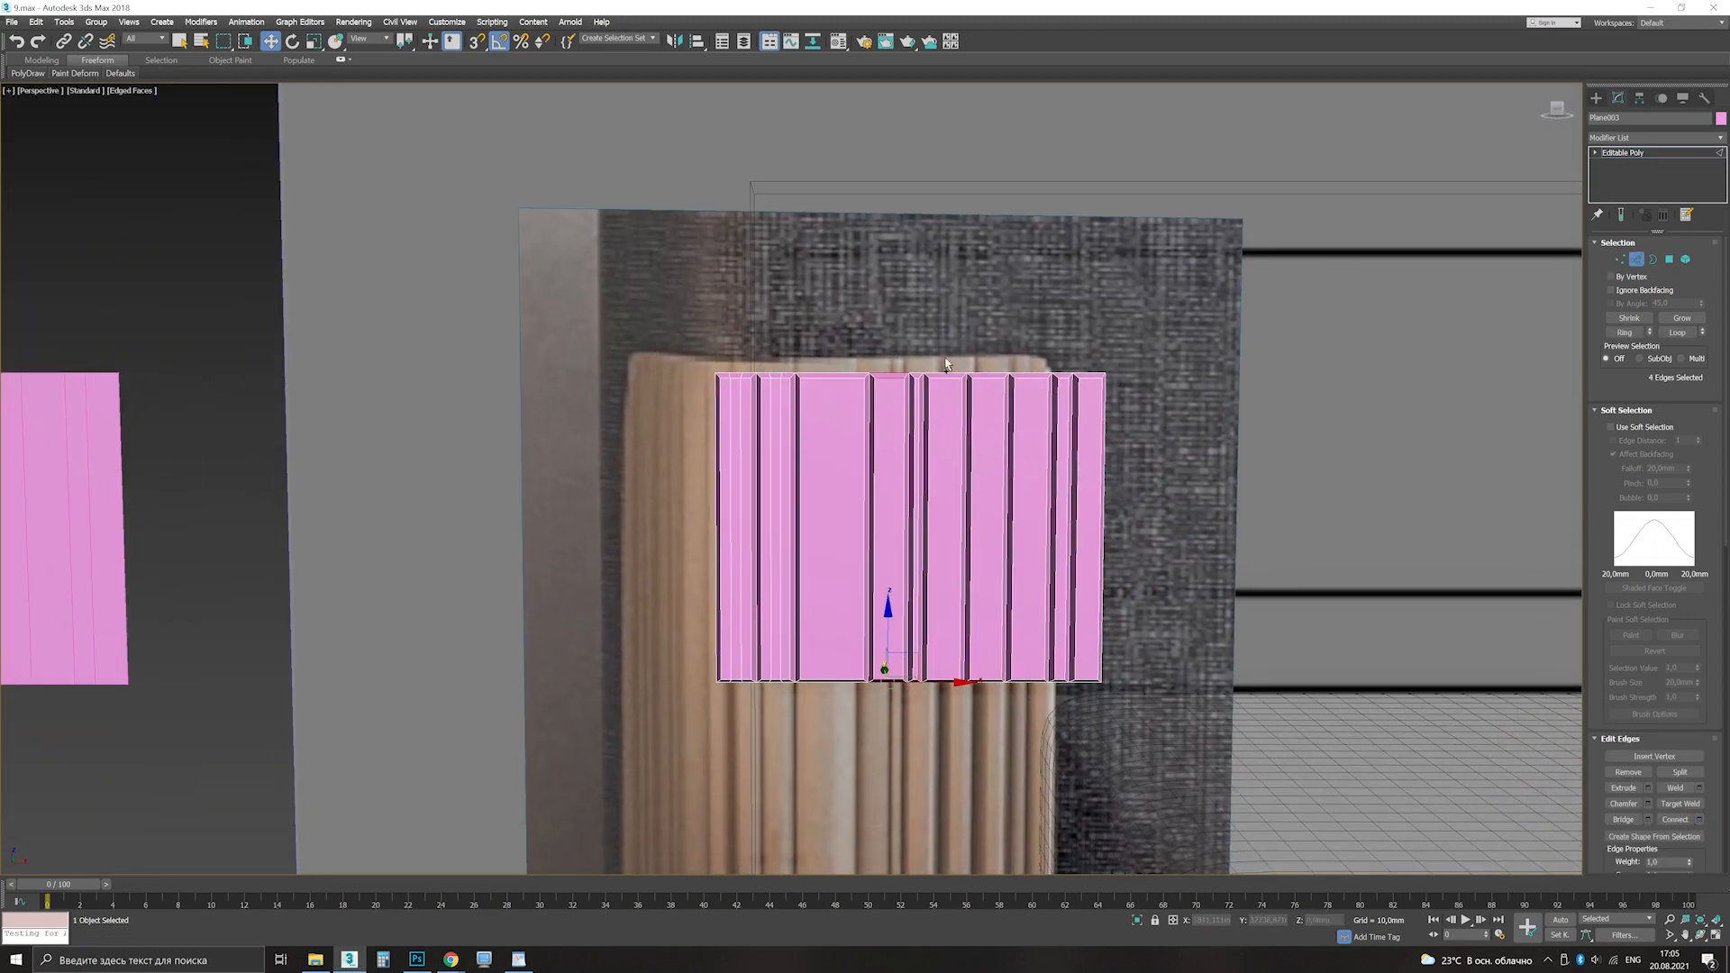
pyautogui.click(1698, 819)
pyautogui.moveTo(1094, 725); pyautogui.dragTo(1095, 726)
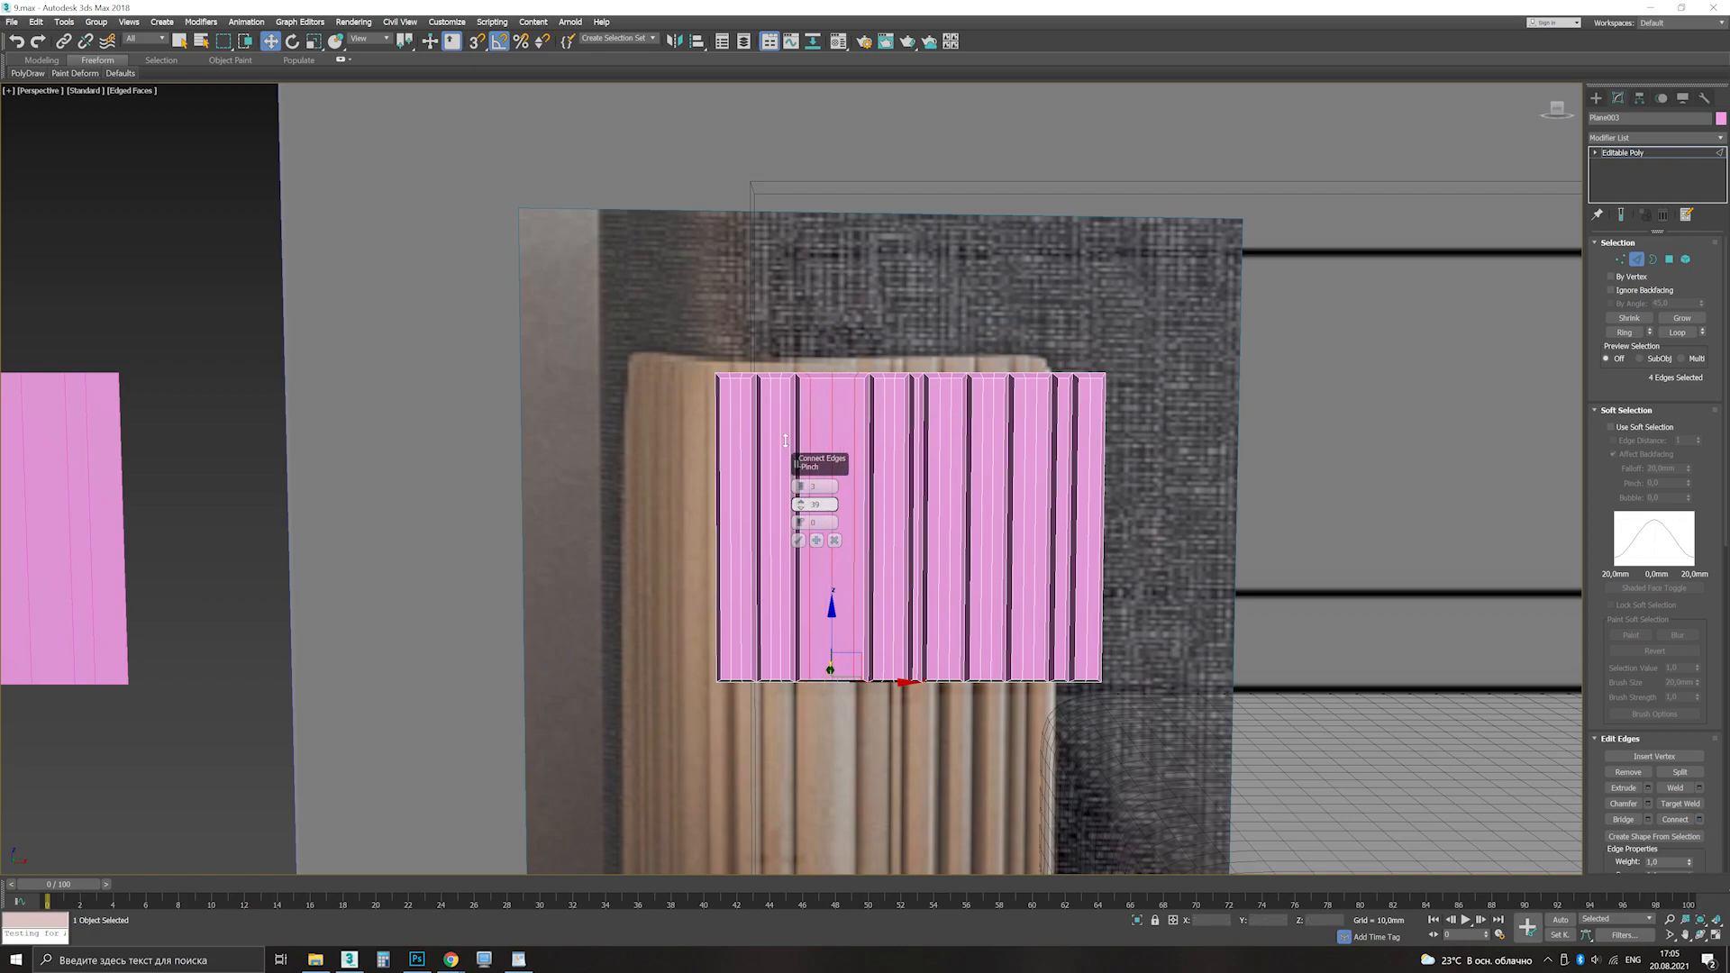
# Step: Move the slats' inner vertices outward in the top view to give each slat a rounded profile
pyautogui.click(1715, 934)
pyautogui.middleClick(574, 371)
pyautogui.press('z')
pyautogui.press('1')
pyautogui.moveTo(107, 314); pyautogui.dragTo(143, 334)
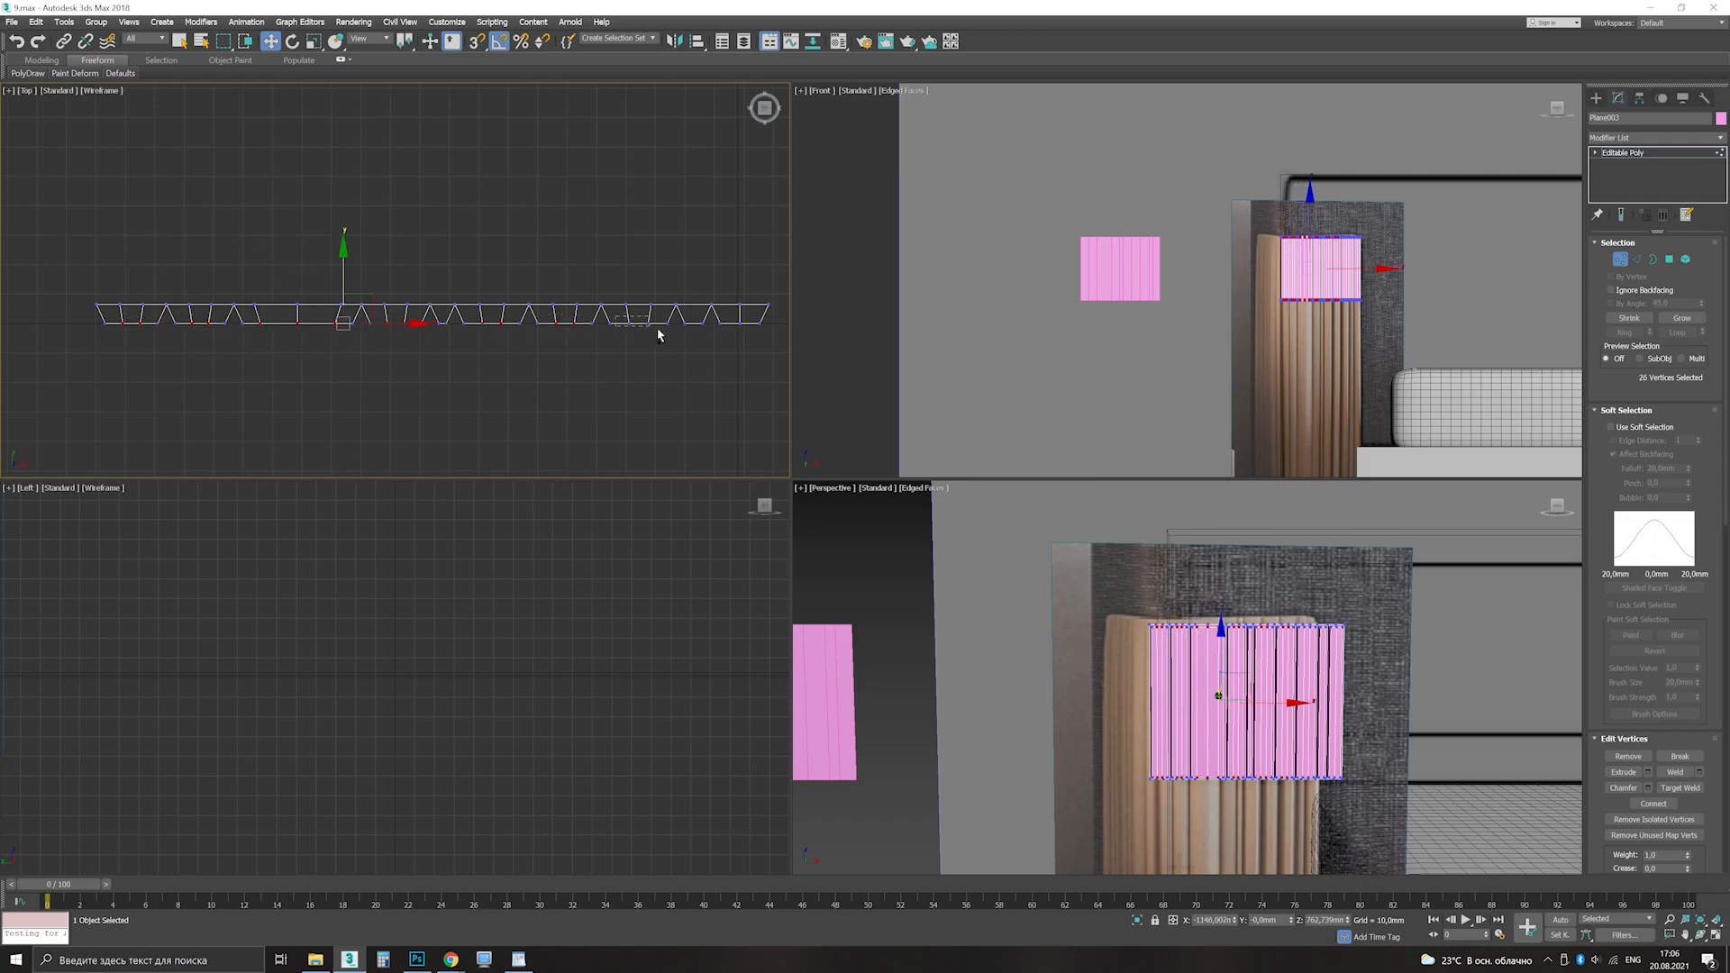
pyautogui.moveTo(755, 338); pyautogui.dragTo(755, 339)
pyautogui.moveTo(405, 281); pyautogui.dragTo(406, 288)
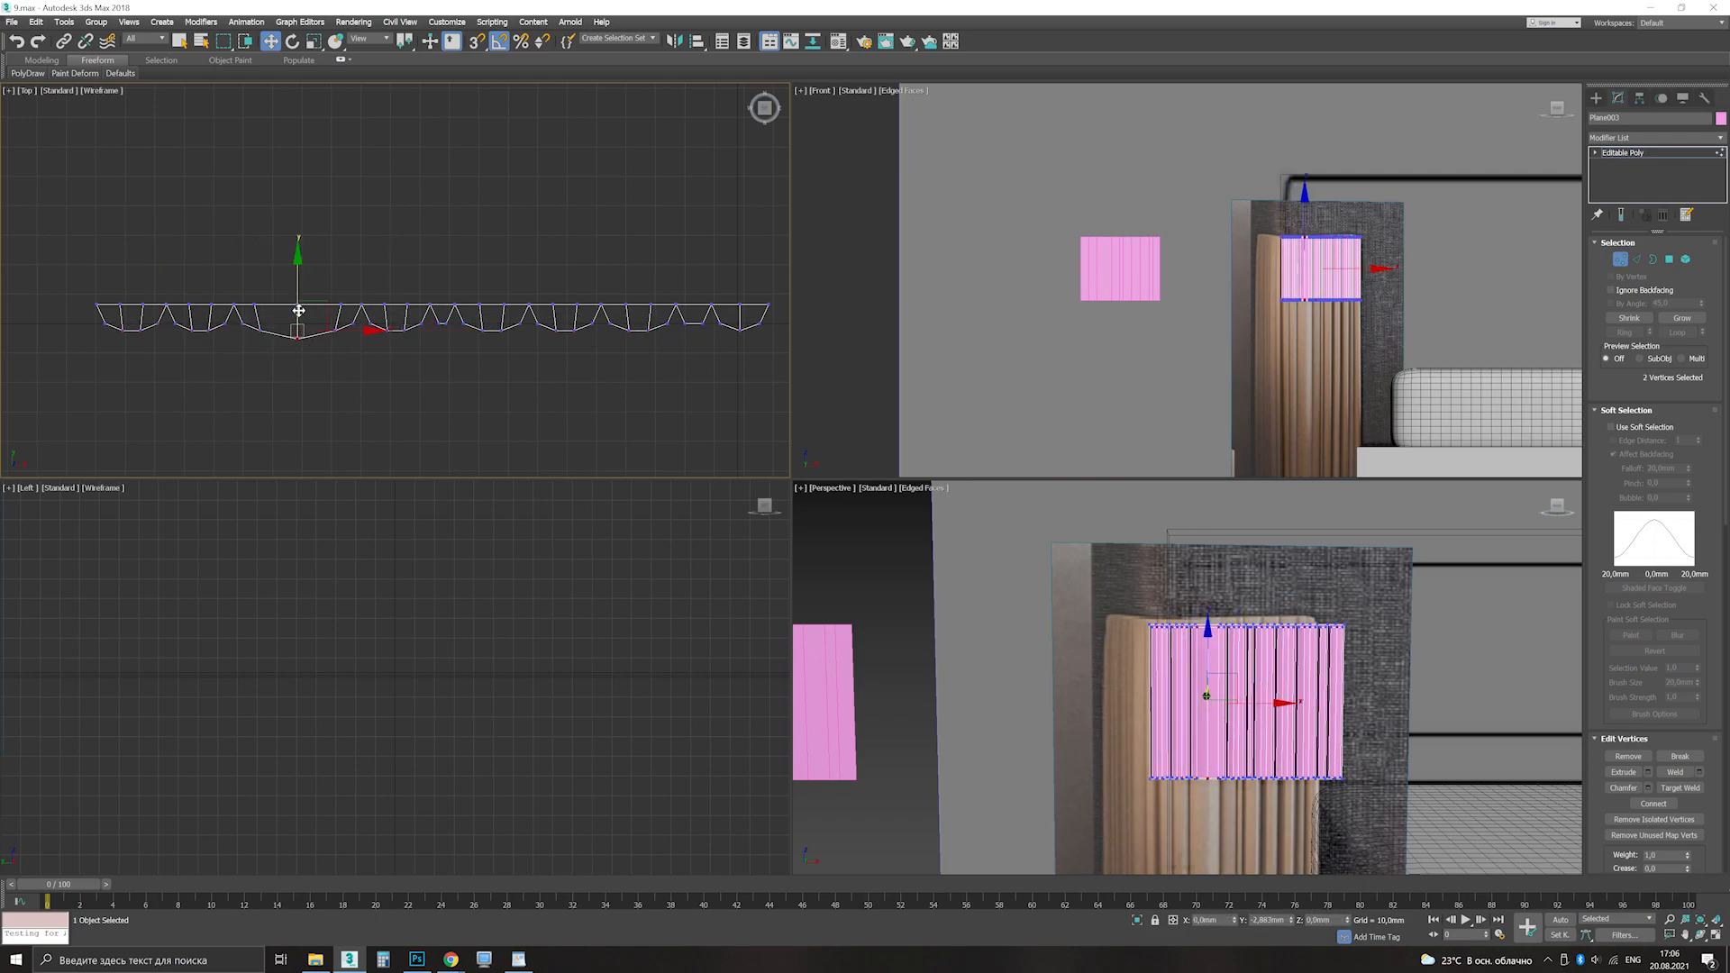
# Step: Add horizontal edge loops near the slats' top and bottom ends and chamfer the loop across their middle
pyautogui.scroll(5, 1306, 268)
pyautogui.press('2')
pyautogui.scroll(2, 1392, 317)
pyautogui.click(1699, 821)
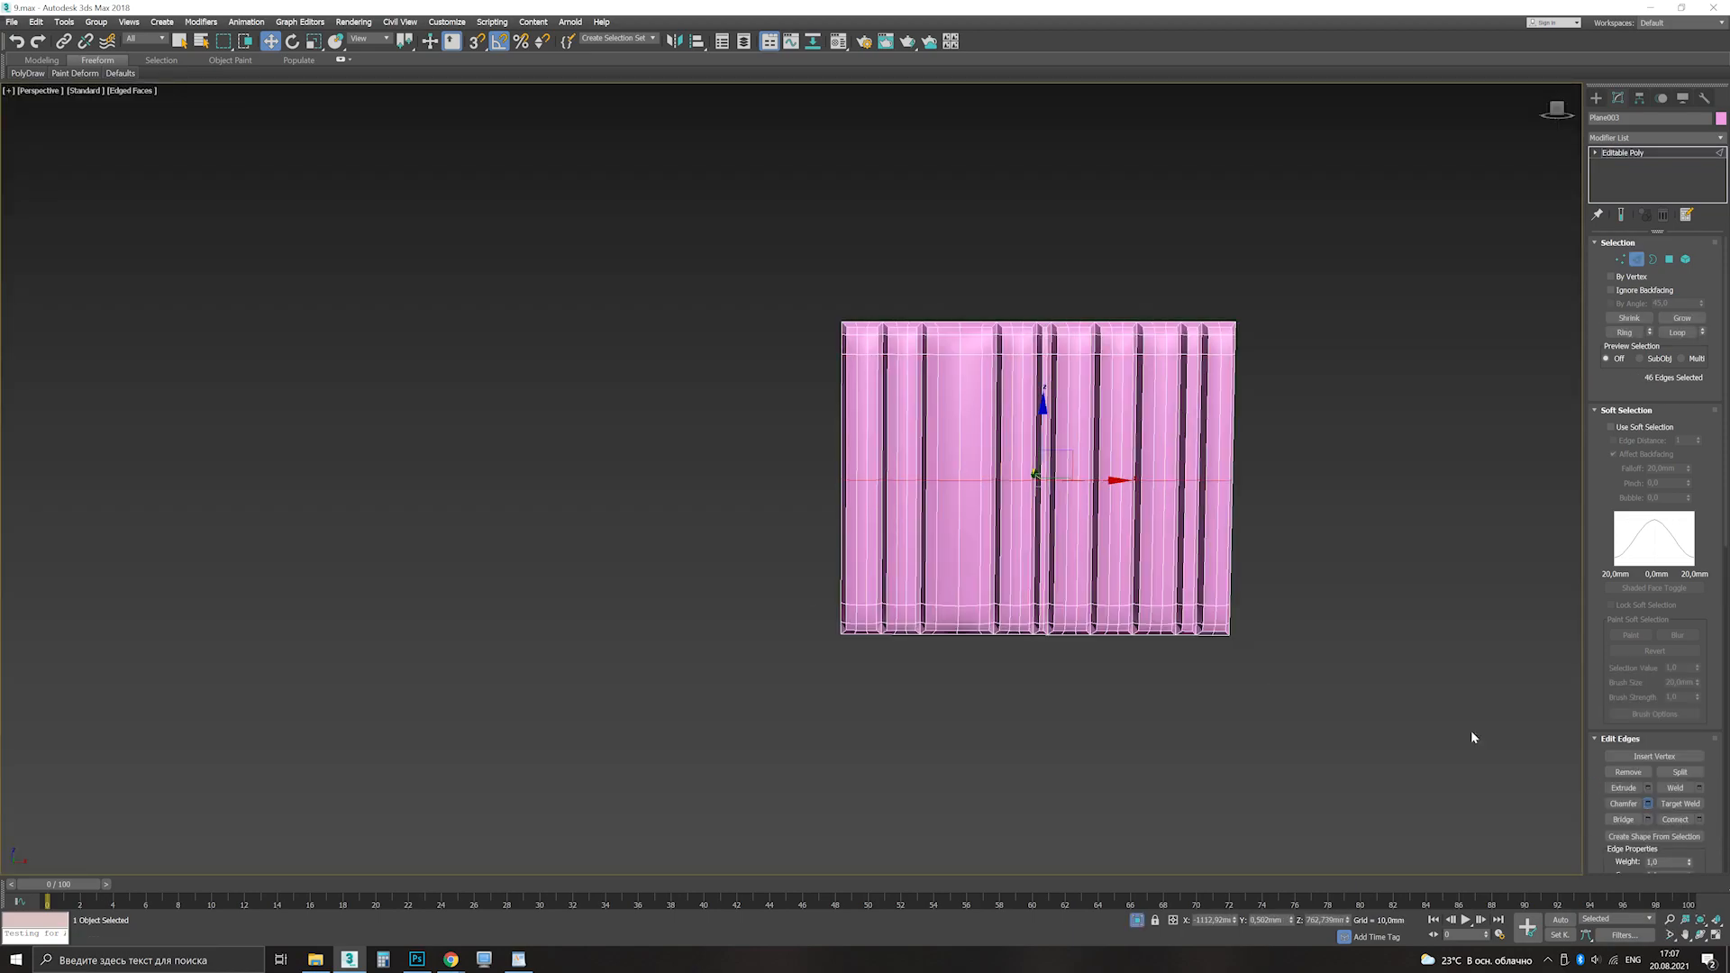
pyautogui.moveTo(800, 504); pyautogui.dragTo(792, 85)
pyautogui.click(797, 594)
# Step: Add TurboSmooth to the slat panel, hide its edges, and raise the iterations
pyautogui.click(1680, 152)
pyautogui.click(1710, 138)
pyautogui.click(1633, 705)
pyautogui.press('F4')
pyautogui.keyDown('alt'); pyautogui.moveTo(1013, 450); pyautogui.dragTo(976, 445, button='middle'); pyautogui.keyUp('alt')
pyautogui.scroll(4, 1013, 442)
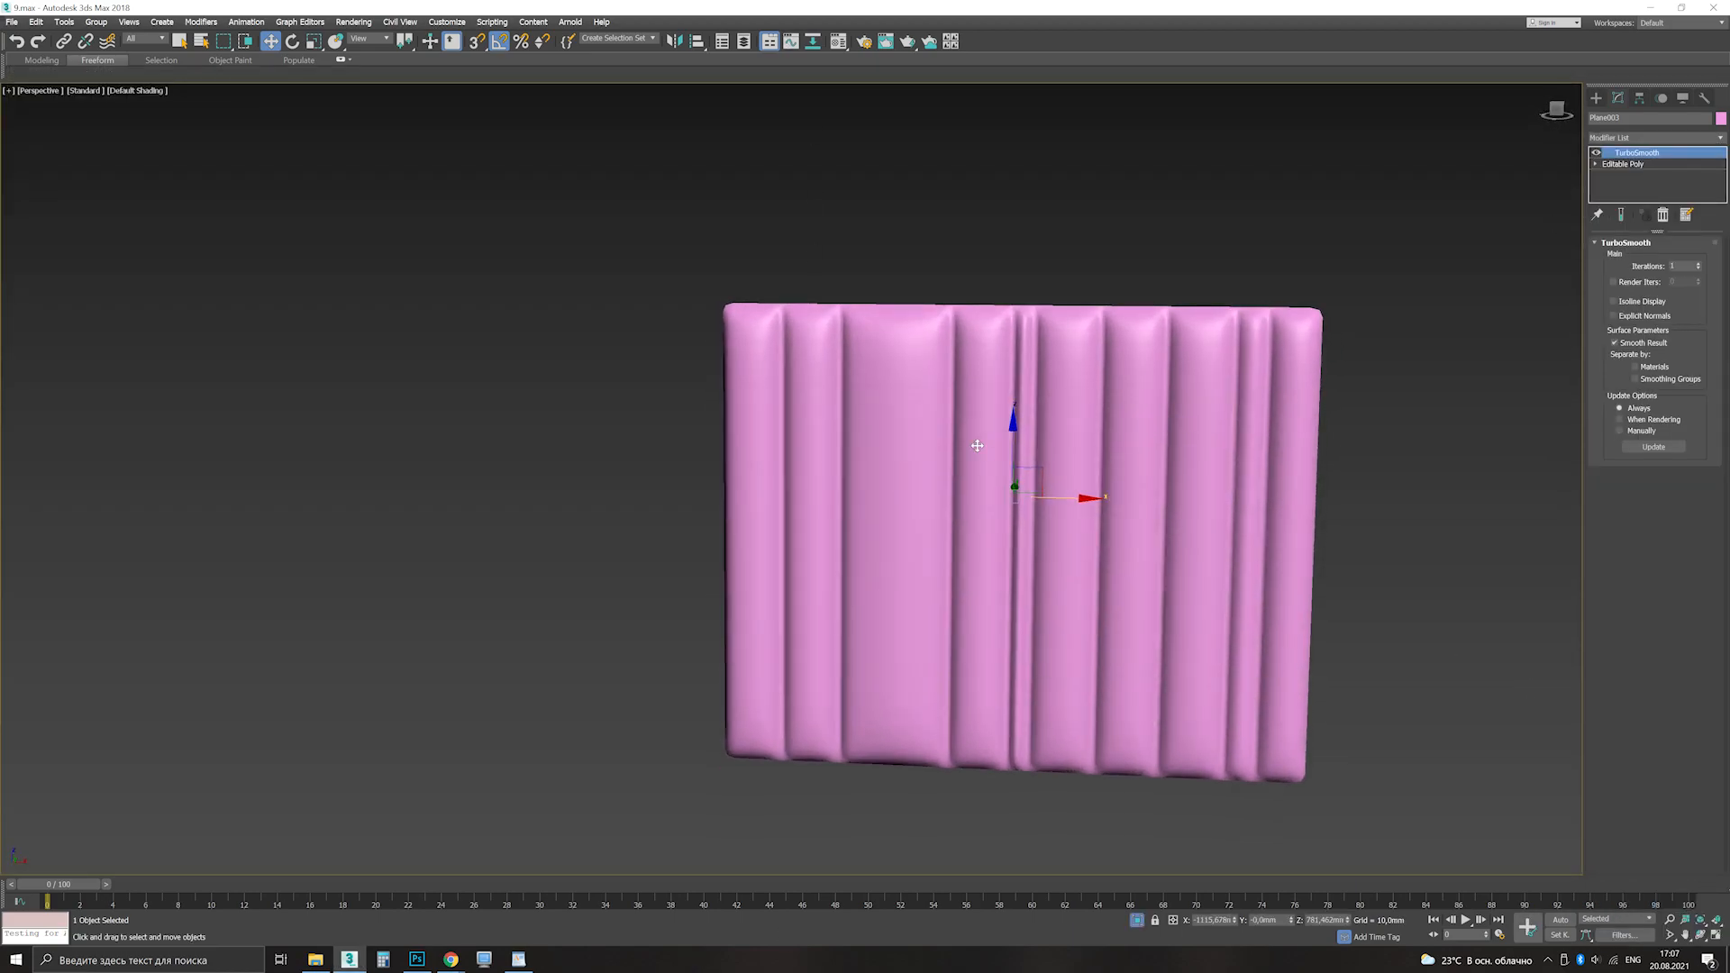
pyautogui.click(1699, 264)
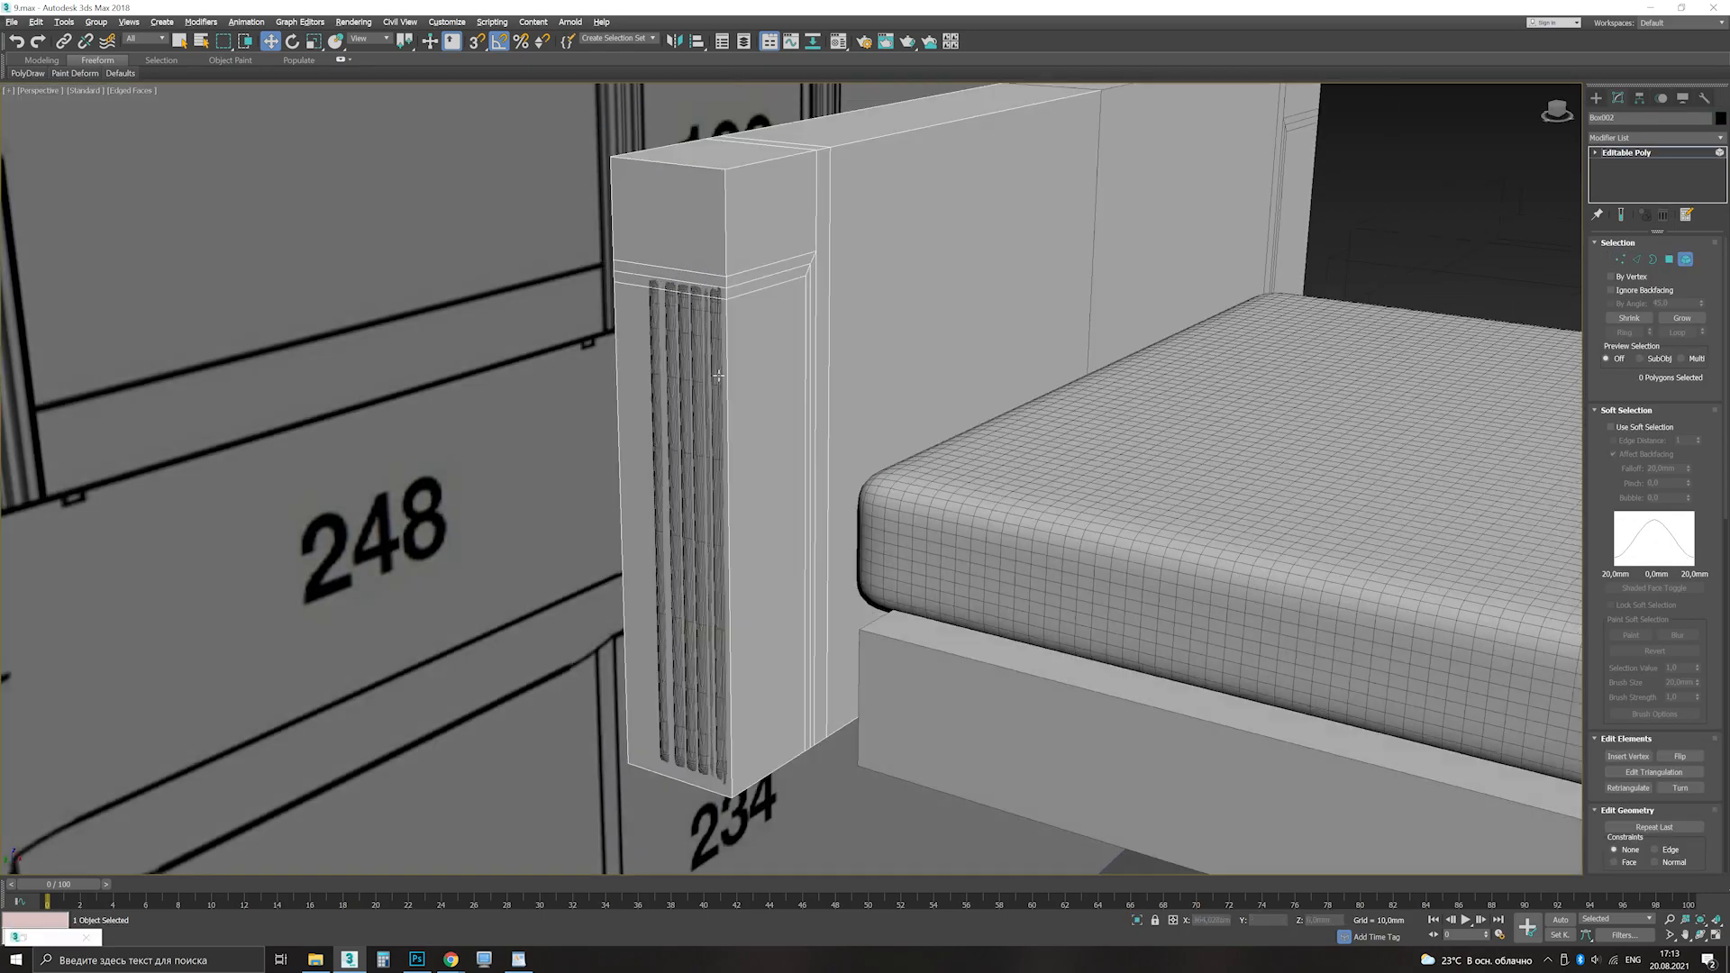
# Step: Connect a lengthwise edge loop around the headboard and move it in line with the rear of the slatted panel
pyautogui.moveTo(811, 423)
pyautogui.keyDown('alt'); pyautogui.mouseDown(button='middle')
pyautogui.moveTo(865, 415)
pyautogui.moveTo(800, 429)
pyautogui.mouseUp(button='middle'); pyautogui.keyUp('alt')
pyautogui.scroll(3, 814, 421)
pyautogui.click(1698, 819)
pyautogui.click(800, 533)
pyautogui.scroll(3, 819, 363)
pyautogui.press('F3')
pyautogui.moveTo(810, 549); pyautogui.dragTo(776, 550)
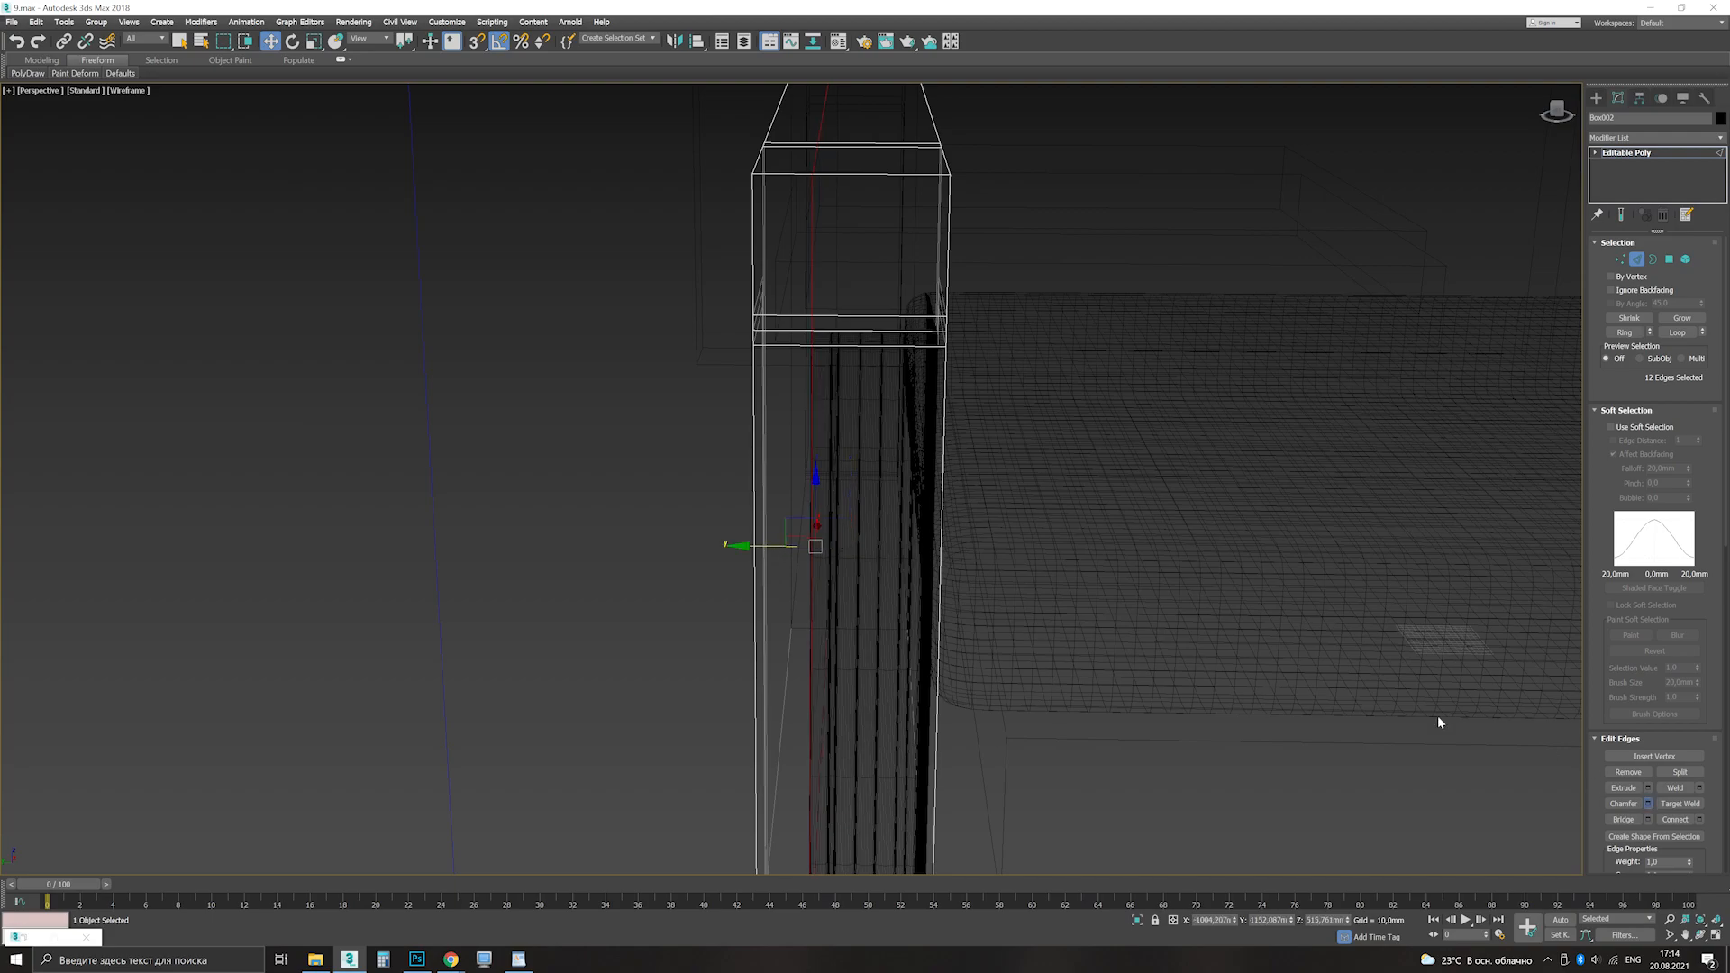
# Step: Chamfer the lengthwise edge loop on the headboard
pyautogui.press('F3')
pyautogui.click(798, 593)
pyautogui.keyDown('alt'); pyautogui.moveTo(798, 549); pyautogui.dragTo(787, 494, button='middle'); pyautogui.keyUp('alt')
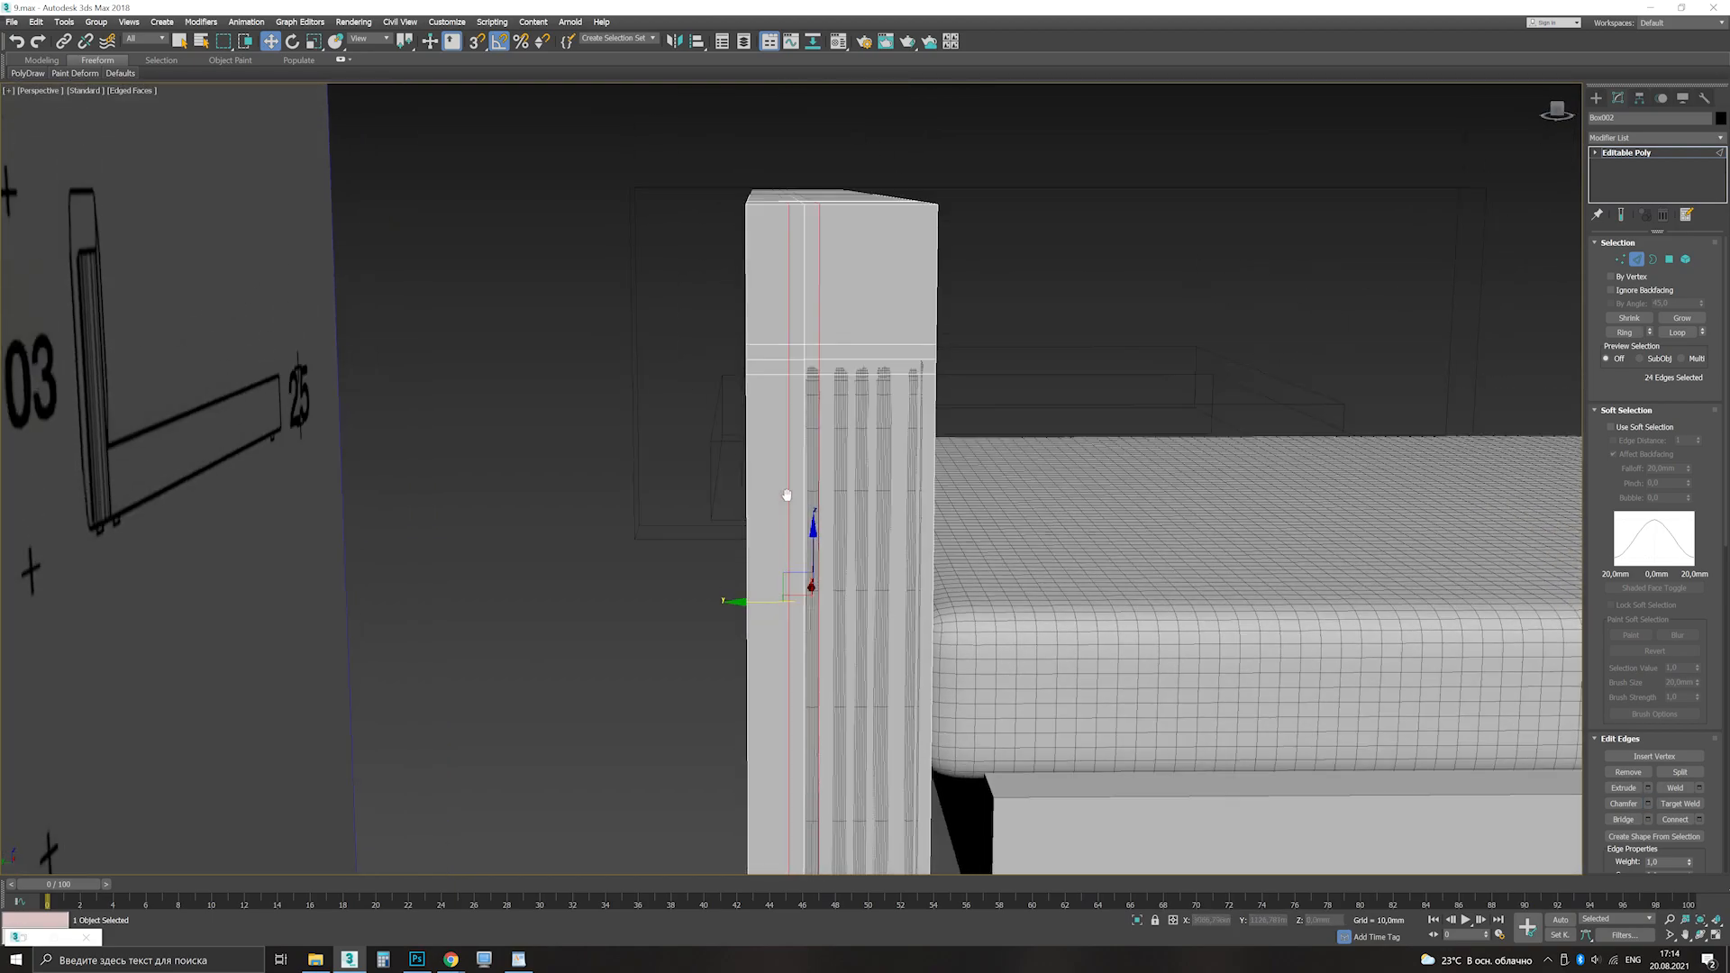
# Step: Select the diagonal corner vertices for connecting where the edge strips cross above the slats on the headboard's end
pyautogui.scroll(3, 762, 390)
pyautogui.press('1')
pyautogui.press('F3')
pyautogui.click(751, 353)
pyautogui.keyDown('ctrl'); pyautogui.click(784, 386); pyautogui.keyUp('ctrl')
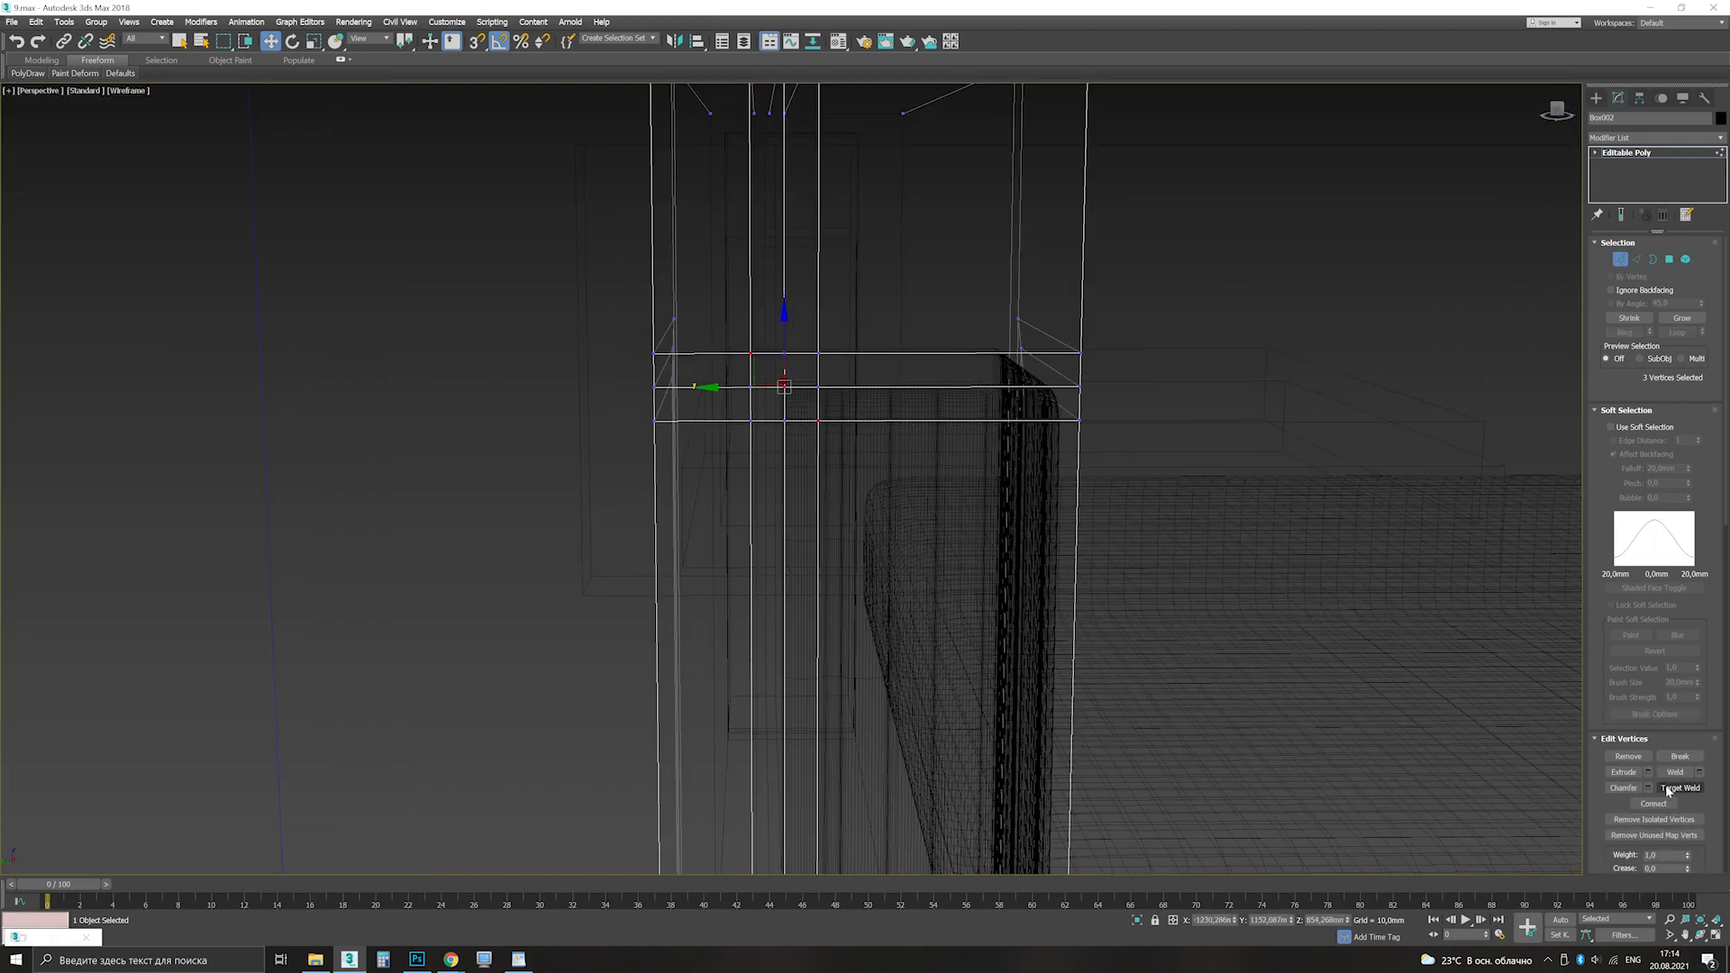
# Step: Clear the surplus edge segments around the mitred corner above the slats on the headboard's end
pyautogui.press('2')
pyautogui.doubleClick(760, 389)
pyautogui.scroll(-5, 872, 434)
pyautogui.keyDown('alt'); pyautogui.moveTo(872, 434); pyautogui.dragTo(841, 586, button='middle'); pyautogui.keyUp('alt')
pyautogui.keyDown('alt'); pyautogui.moveTo(728, 634); pyautogui.dragTo(834, 618, button='middle'); pyautogui.keyUp('alt')
pyautogui.keyDown('alt'); pyautogui.moveTo(834, 618); pyautogui.dragTo(563, 540); pyautogui.keyUp('alt')
pyautogui.scroll(5, 814, 444)
pyautogui.keyDown('alt'); pyautogui.moveTo(813, 444); pyautogui.dragTo(794, 382, button='middle'); pyautogui.keyUp('alt')
pyautogui.click(962, 309)
pyautogui.keyDown('alt'); pyautogui.moveTo(962, 309); pyautogui.dragTo(1052, 383, button='middle'); pyautogui.keyUp('alt')
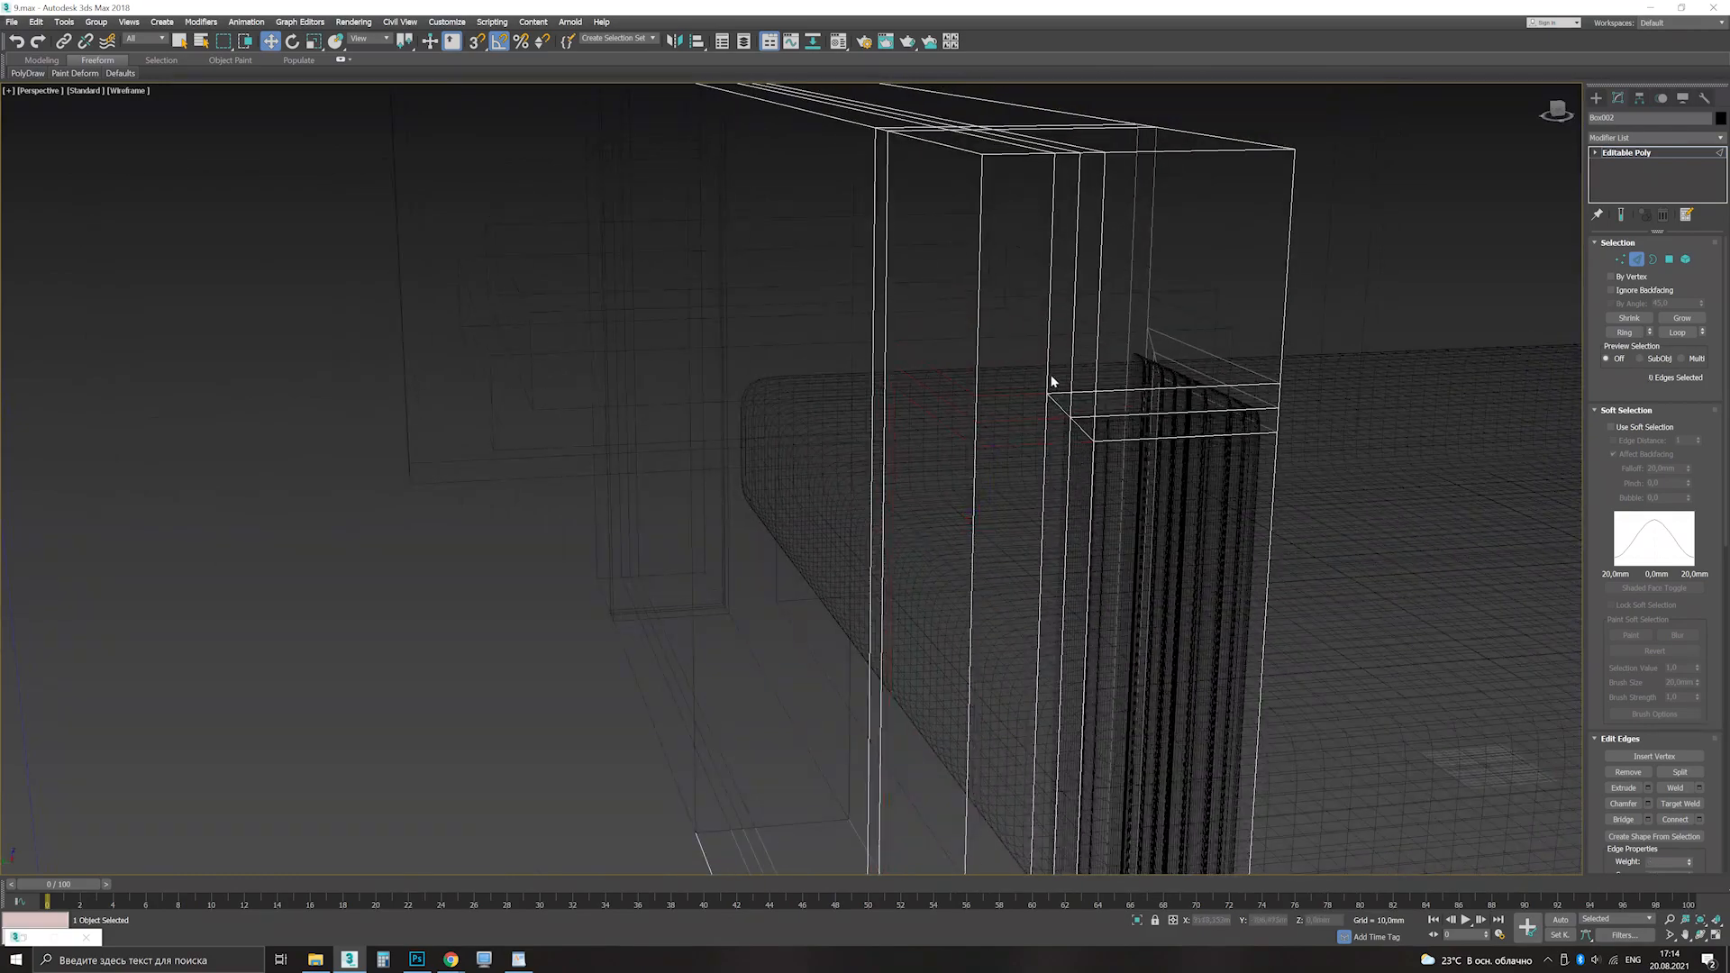
pyautogui.keyDown('ctrl'); pyautogui.click(1100, 274); pyautogui.keyUp('ctrl')
pyautogui.keyDown('alt'); pyautogui.moveTo(1100, 275); pyautogui.dragTo(818, 475, button='middle'); pyautogui.keyUp('alt')
# Step: Select the headboard polygon next to the slatted panel
pyautogui.press('F3')
pyautogui.scroll(-3, 918, 401)
pyautogui.press('4')
pyautogui.click(821, 469)
pyautogui.scroll(2, 821, 467)
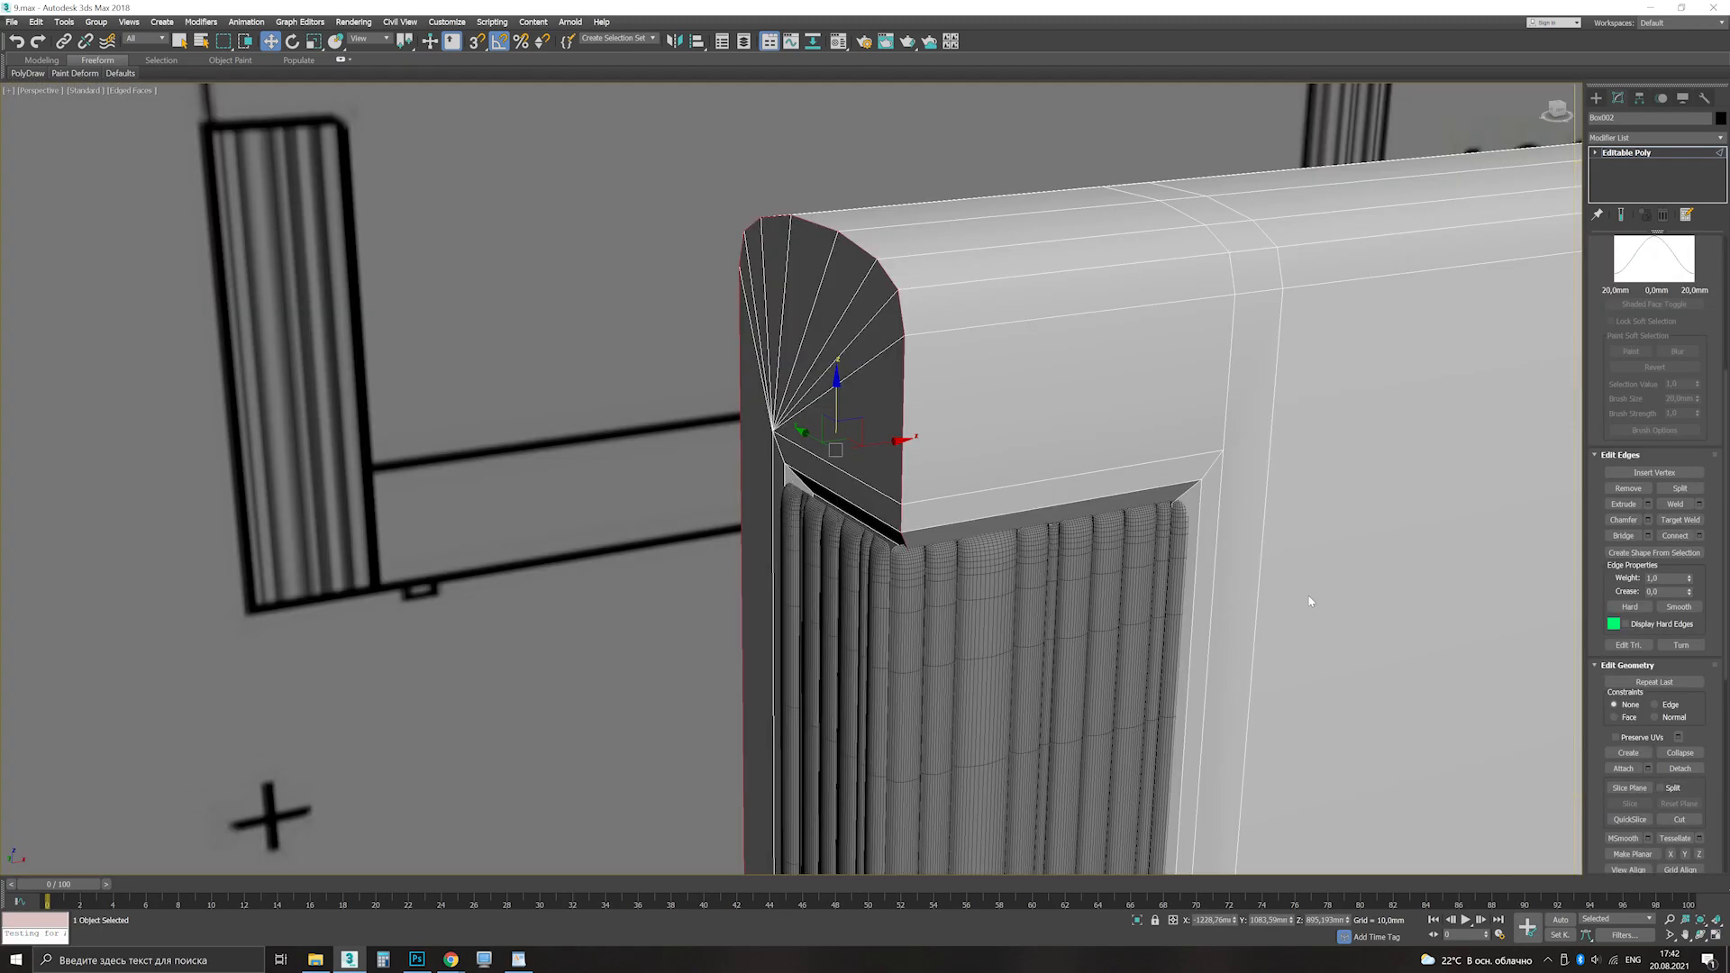
# Step: Chamfer the outline edges of the headboard's end face and remove the fan of edges across it
pyautogui.click(1647, 519)
pyautogui.moveTo(800, 504); pyautogui.dragTo(841, 660)
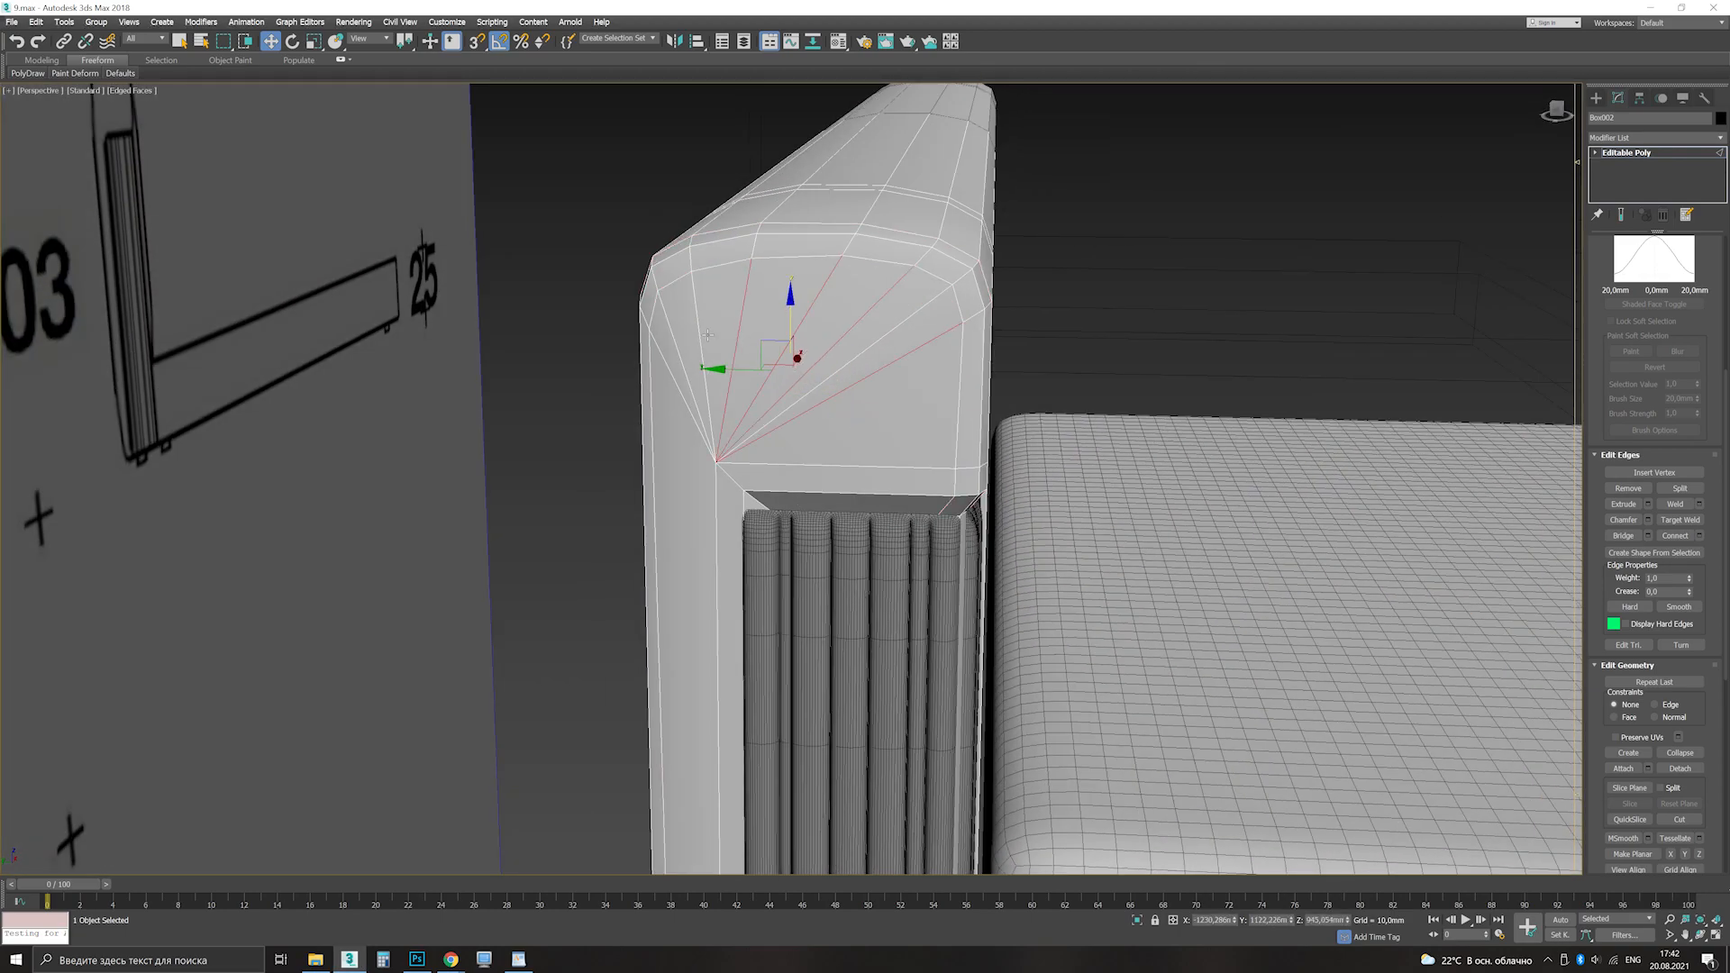
pyautogui.press('BackSpace')
pyautogui.moveTo(699, 387); pyautogui.dragTo(843, 366, button='middle')
# Step: Adjust the inner rim vertex at the rear rounded corner of the headboard's end
pyautogui.click(787, 473)
pyautogui.scroll(-5, 830, 475)
pyautogui.keyDown('alt'); pyautogui.moveTo(846, 577); pyautogui.dragTo(784, 505, button='middle'); pyautogui.keyUp('alt')
pyautogui.scroll(4, 860, 518)
pyautogui.scroll(4, 784, 378)
pyautogui.press('1')
pyautogui.keyDown('alt'); pyautogui.moveTo(830, 286); pyautogui.dragTo(1138, 251, button='middle'); pyautogui.keyUp('alt')
pyautogui.click(501, 323)
pyautogui.keyDown('alt'); pyautogui.moveTo(500, 322); pyautogui.dragTo(437, 334, button='middle'); pyautogui.keyUp('alt')
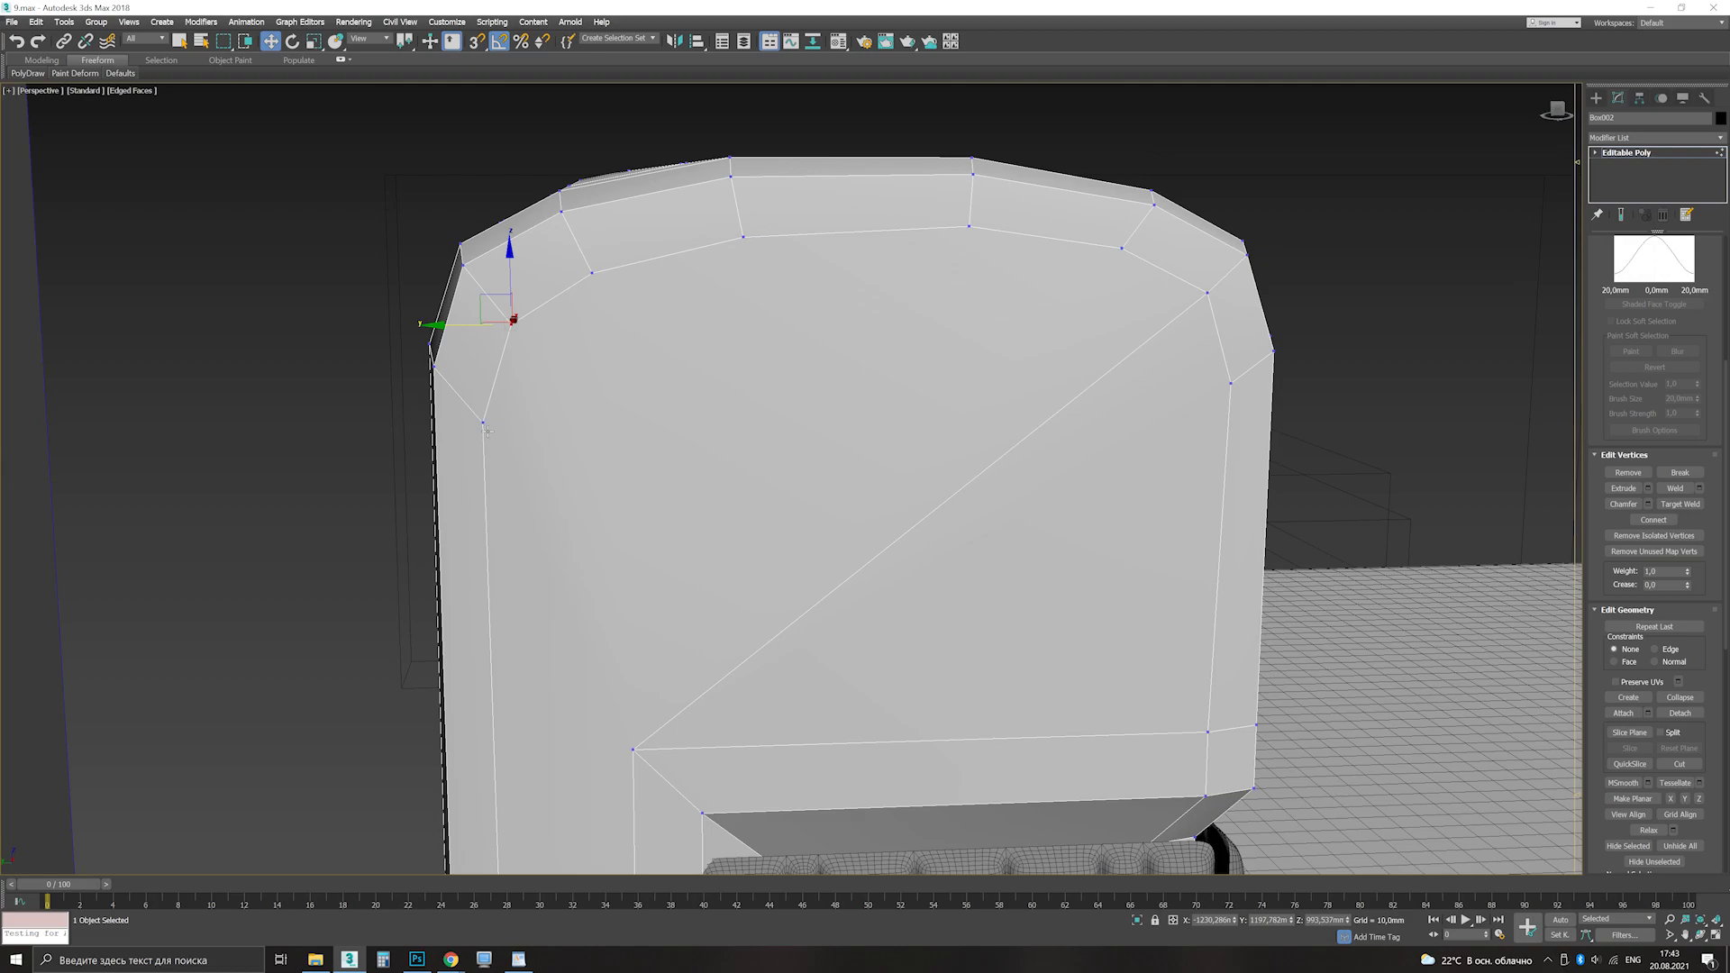
# Step: Select the edge loop on the headboard's end and show the model in wireframe
pyautogui.press('2')
pyautogui.scroll(-2, 672, 429)
pyautogui.keyDown('alt'); pyautogui.moveTo(672, 429); pyautogui.dragTo(641, 432, button='middle'); pyautogui.keyUp('alt')
pyautogui.doubleClick(677, 468)
pyautogui.press('F3')
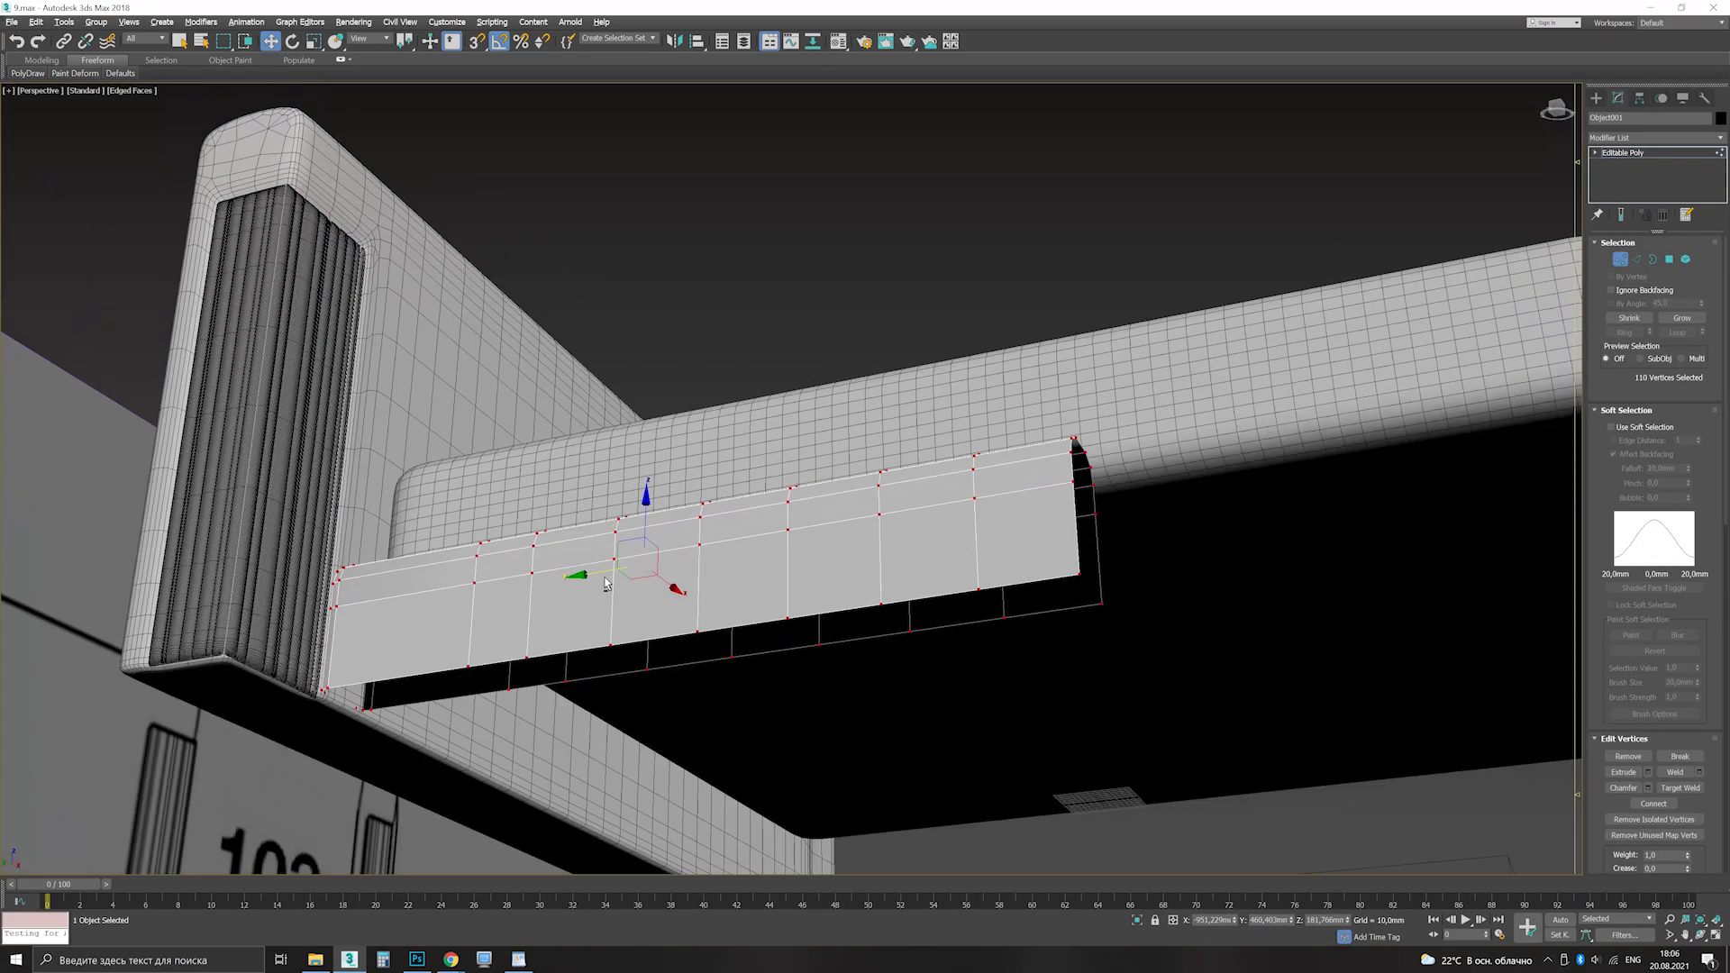
# Step: Bridge the open edges between the inner and outer sides of the bed frame's side rail
pyautogui.press('2')
pyautogui.keyDown('alt'); pyautogui.moveTo(605, 583); pyautogui.dragTo(244, 618, button='middle'); pyautogui.keyUp('alt')
pyautogui.press('F3')
pyautogui.scroll(2, 244, 617)
pyautogui.moveTo(306, 699); pyautogui.dragTo(544, 679, button='middle')
pyautogui.keyDown('alt'); pyautogui.moveTo(544, 679); pyautogui.dragTo(504, 576); pyautogui.keyUp('alt')
pyautogui.press('F3')
pyautogui.click(1622, 818)
# Step: Cap the remaining open border of the side rail
pyautogui.scroll(2, 542, 612)
pyautogui.press('3')
pyautogui.click(544, 614)
pyautogui.click(1678, 772)
pyautogui.press('F3')
# Step: Inset the capped face of the side rail
pyautogui.scroll(-2, 684, 626)
pyautogui.moveTo(799, 643)
pyautogui.keyDown('alt'); pyautogui.mouseDown(button='middle')
pyautogui.moveTo(792, 676)
pyautogui.moveTo(784, 618)
pyautogui.mouseUp(button='middle'); pyautogui.keyUp('alt')
pyautogui.press('4')
pyautogui.scroll(2, 587, 611)
pyautogui.press('F3')
pyautogui.moveTo(796, 501); pyautogui.dragTo(795, 433)
pyautogui.click(800, 524)
# Step: Delete the polygon closing the far end of the side rail
pyautogui.scroll(-1, 799, 526)
pyautogui.moveTo(799, 525); pyautogui.dragTo(108, 505, button='middle')
pyautogui.click(1114, 587)
pyautogui.press('Delete')
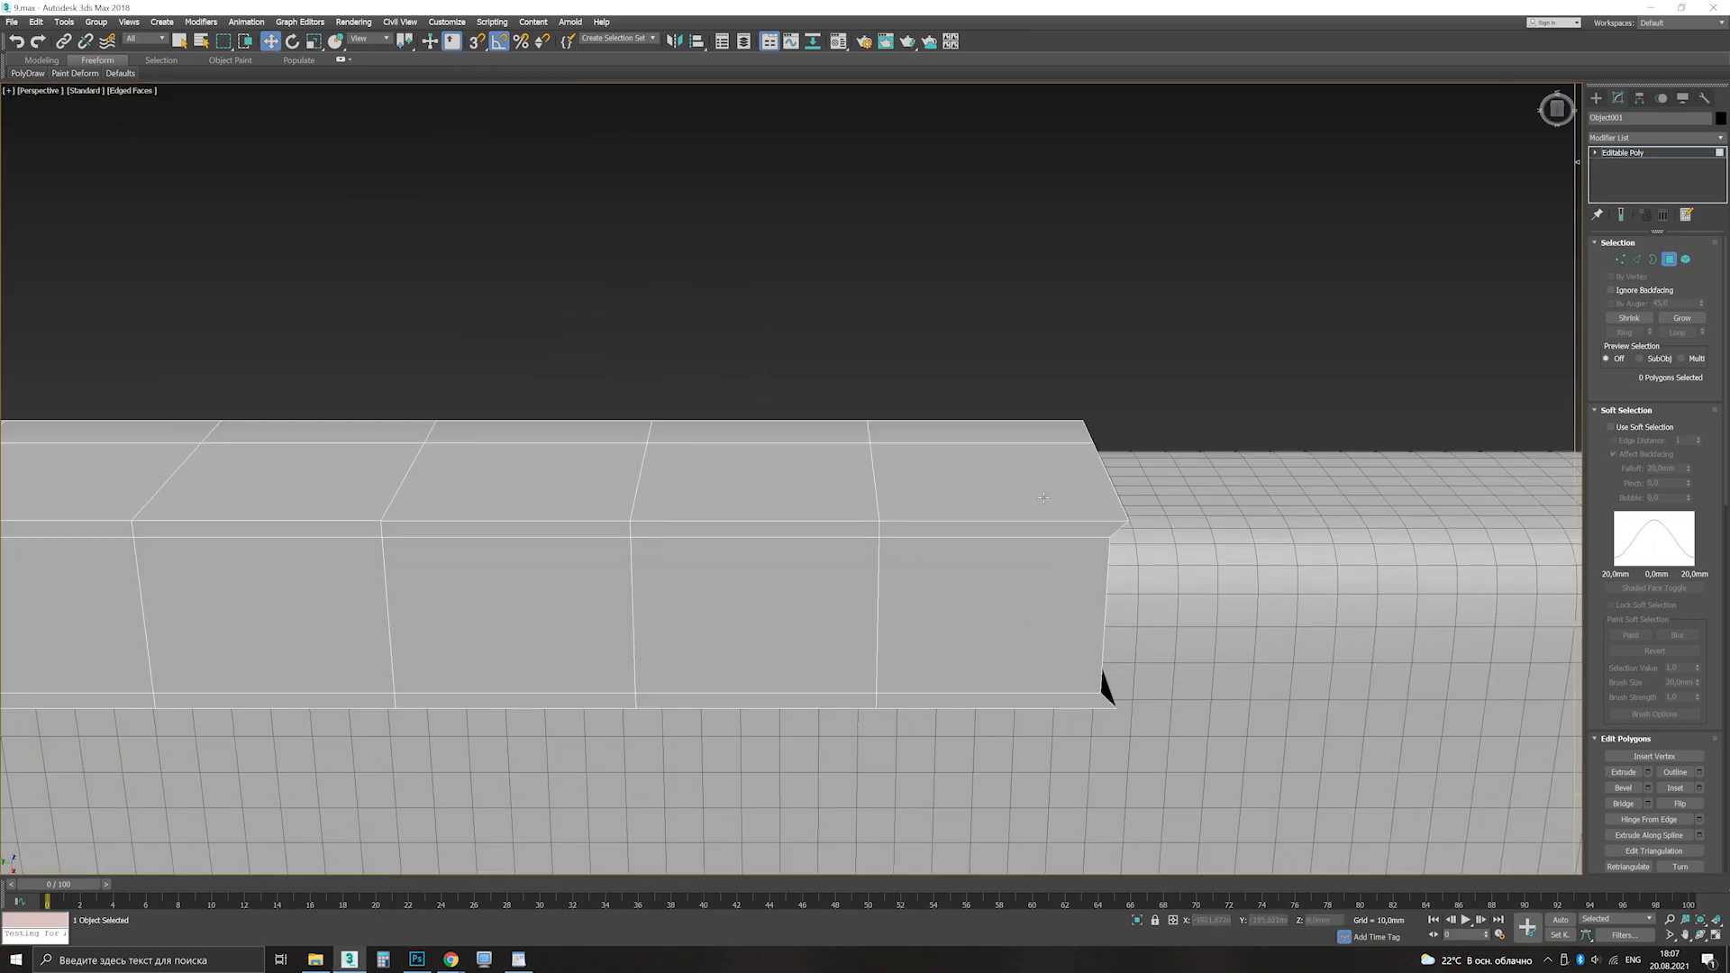
# Step: Line up the twelve vertices at the side rail's open end using the Scale tool
pyautogui.press('1')
pyautogui.press('F3')
pyautogui.moveTo(1180, 679); pyautogui.dragTo(1101, 669, button='middle')
pyautogui.press('F3')
pyautogui.moveTo(919, 546)
pyautogui.keyDown('alt'); pyautogui.mouseDown(button='middle')
pyautogui.moveTo(927, 604)
pyautogui.moveTo(784, 510)
pyautogui.mouseUp(button='middle'); pyautogui.keyUp('alt')
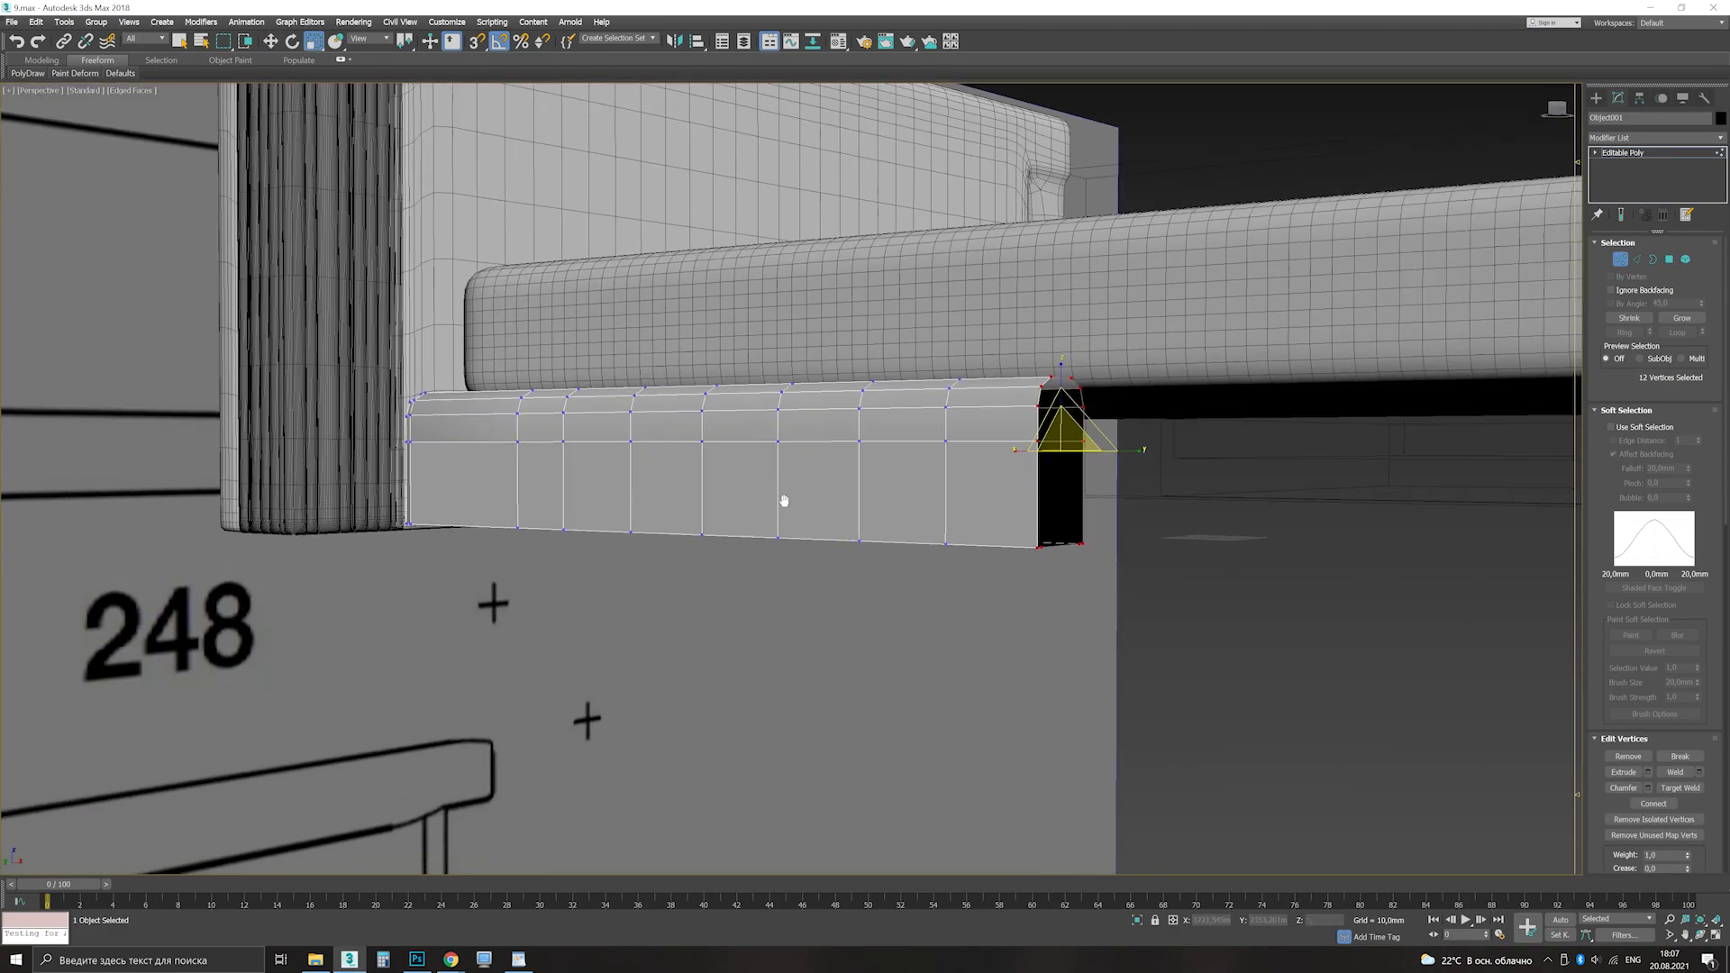
# Step: Connect the ring of vertical edges with a horizontal edge loop along the lower part of the side rail
pyautogui.press('F3')
pyautogui.press('2')
pyautogui.click(565, 477)
pyautogui.hotkey('alt', 'r')
pyautogui.press('F3')
pyautogui.click(1674, 819)
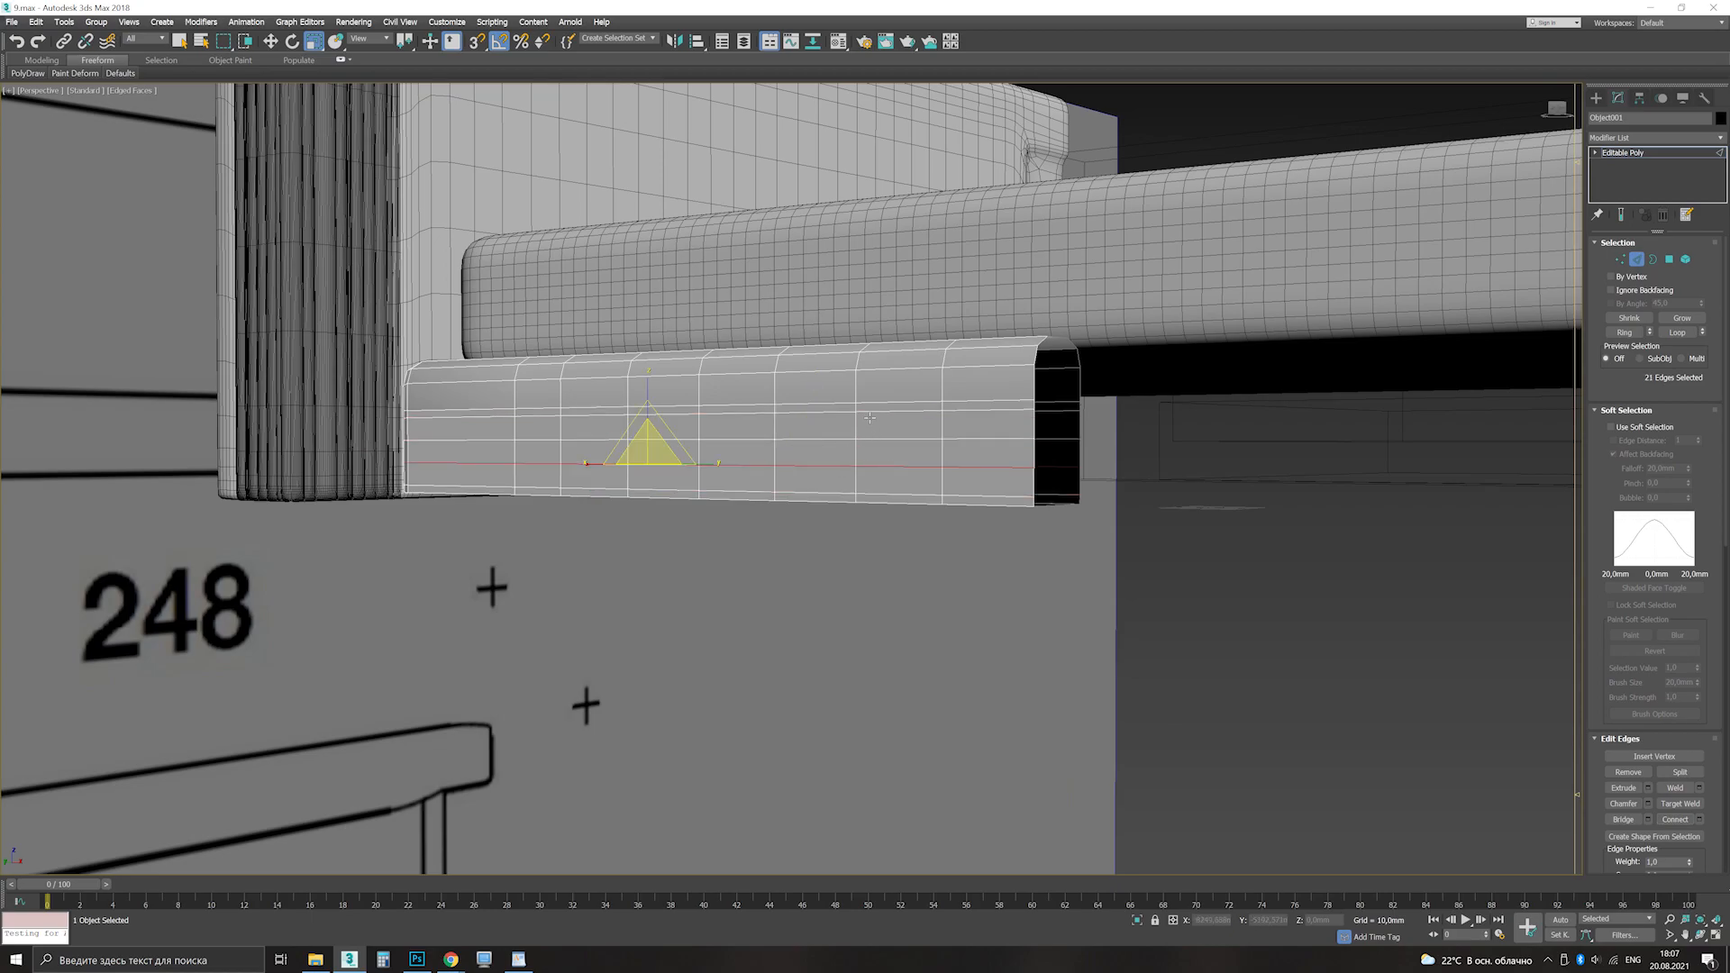
# Step: Move the new horizontal edge loop down along the side rail
pyautogui.moveTo(646, 411); pyautogui.dragTo(645, 422)
pyautogui.moveTo(646, 421); pyautogui.dragTo(646, 495, button='middle')
pyautogui.keyDown('alt'); pyautogui.moveTo(646, 495); pyautogui.dragTo(759, 531, button='middle'); pyautogui.keyUp('alt')
# Step: Shift the two inner rings of vertices on the side rail toward the headboard
pyautogui.press('1')
pyautogui.hotkey('ctrl', 'a')
pyautogui.moveTo(758, 531); pyautogui.dragTo(1036, 531, button='middle')
pyautogui.press('F3')
pyautogui.moveTo(860, 406); pyautogui.dragTo(738, 612)
pyautogui.moveTo(731, 510); pyautogui.dragTo(597, 508)
pyautogui.moveTo(966, 521); pyautogui.dragTo(726, 502, button='middle')
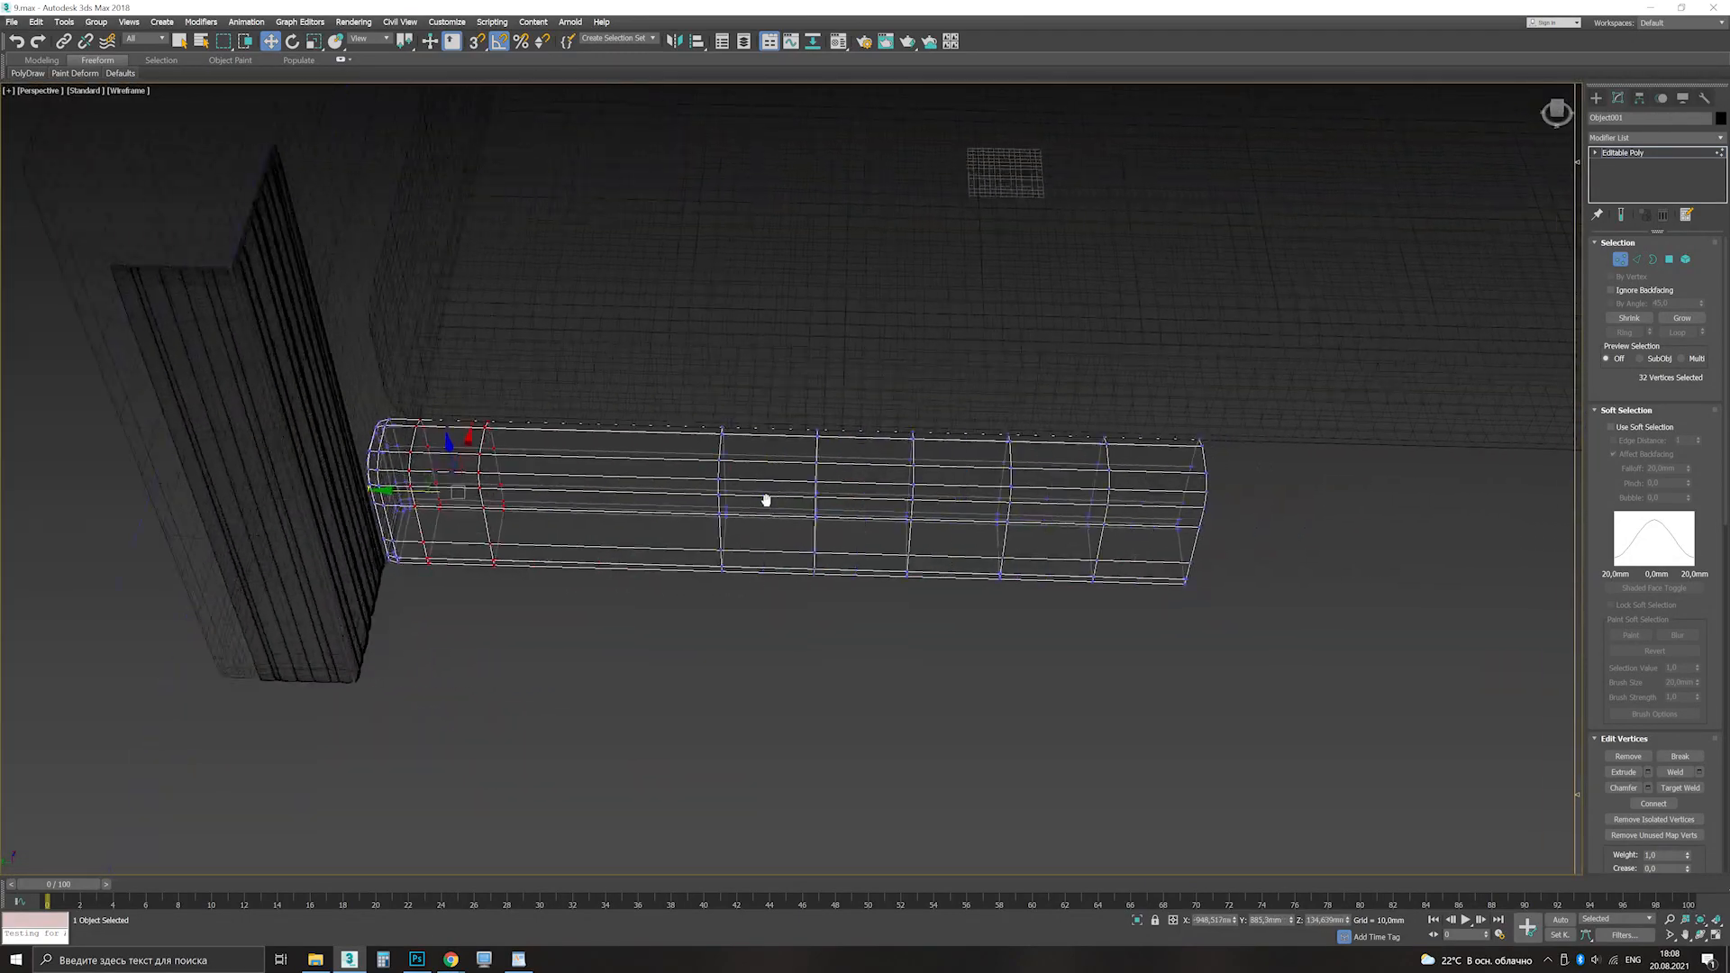
# Step: Delete the outer vertex rings of the side rail and move its remaining open end out to the mattress's foot
pyautogui.moveTo(853, 391); pyautogui.dragTo(1147, 625)
pyautogui.press('Delete')
pyautogui.moveTo(662, 396); pyautogui.dragTo(721, 612)
pyautogui.moveTo(909, 610); pyautogui.dragTo(909, 611)
pyautogui.press('F3')
pyautogui.moveTo(681, 527); pyautogui.dragTo(1088, 544)
pyautogui.moveTo(1089, 544)
pyautogui.keyDown('alt'); pyautogui.mouseDown(button='middle')
pyautogui.moveTo(900, 505)
pyautogui.moveTo(792, 514)
pyautogui.mouseUp(button='middle'); pyautogui.keyUp('alt')
# Step: Clone the side rail's long polygons as a perpendicular copy and place it across the foot of the bed as a foot rail
pyautogui.press('4')
pyautogui.press('e')
pyautogui.moveTo(792, 515)
pyautogui.keyDown('shift'); pyautogui.mouseDown()
pyautogui.moveTo(846, 577)
pyautogui.moveTo(871, 566)
pyautogui.mouseUp(); pyautogui.keyUp('shift')
pyautogui.click(903, 480)
pyautogui.press('w')
pyautogui.moveTo(759, 507); pyautogui.dragTo(1055, 512)
pyautogui.scroll(2, 1081, 505)
pyautogui.keyDown('alt'); pyautogui.moveTo(1081, 504); pyautogui.dragTo(1014, 473, button='middle'); pyautogui.keyUp('alt')
pyautogui.moveTo(995, 528); pyautogui.dragTo(1014, 530)
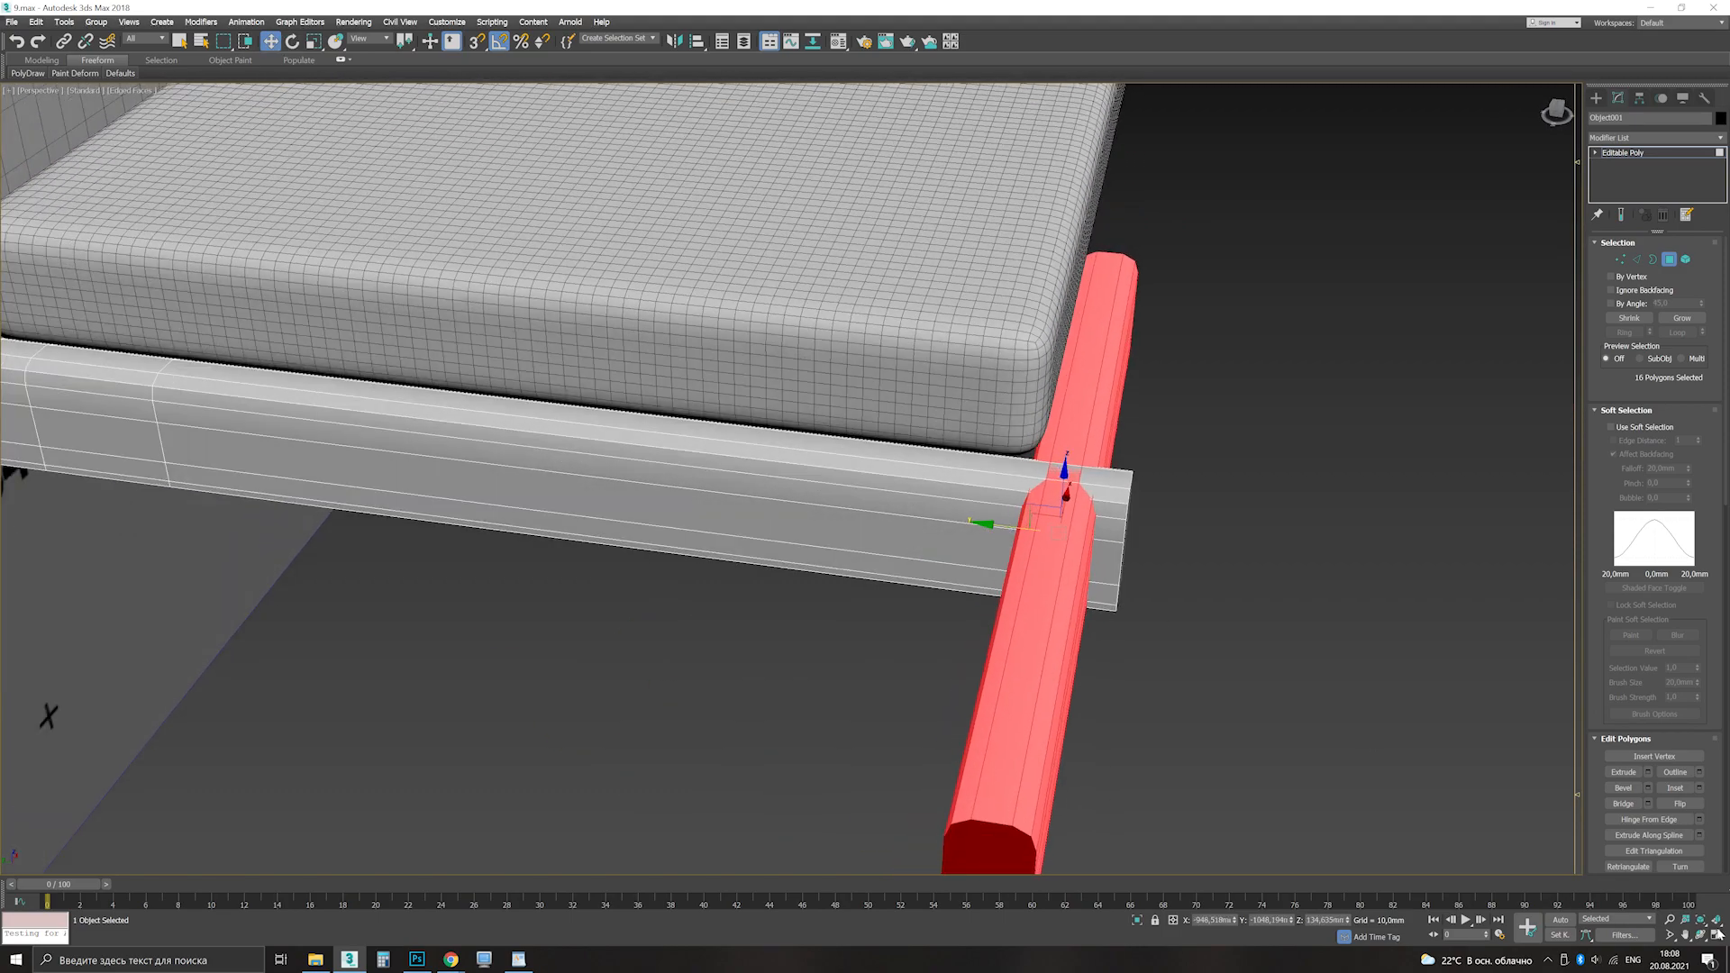
# Step: Extend the side rail's end vertices past the foot rail in the top view so the two rails cross
pyautogui.hotkey('alt', 'w')
pyautogui.middleClick(692, 458)
pyautogui.hotkey('alt', 'w')
pyautogui.press('1')
pyautogui.moveTo(792, 527); pyautogui.dragTo(792, 657)
pyautogui.click(1025, 650)
pyautogui.scroll(2, 1025, 650)
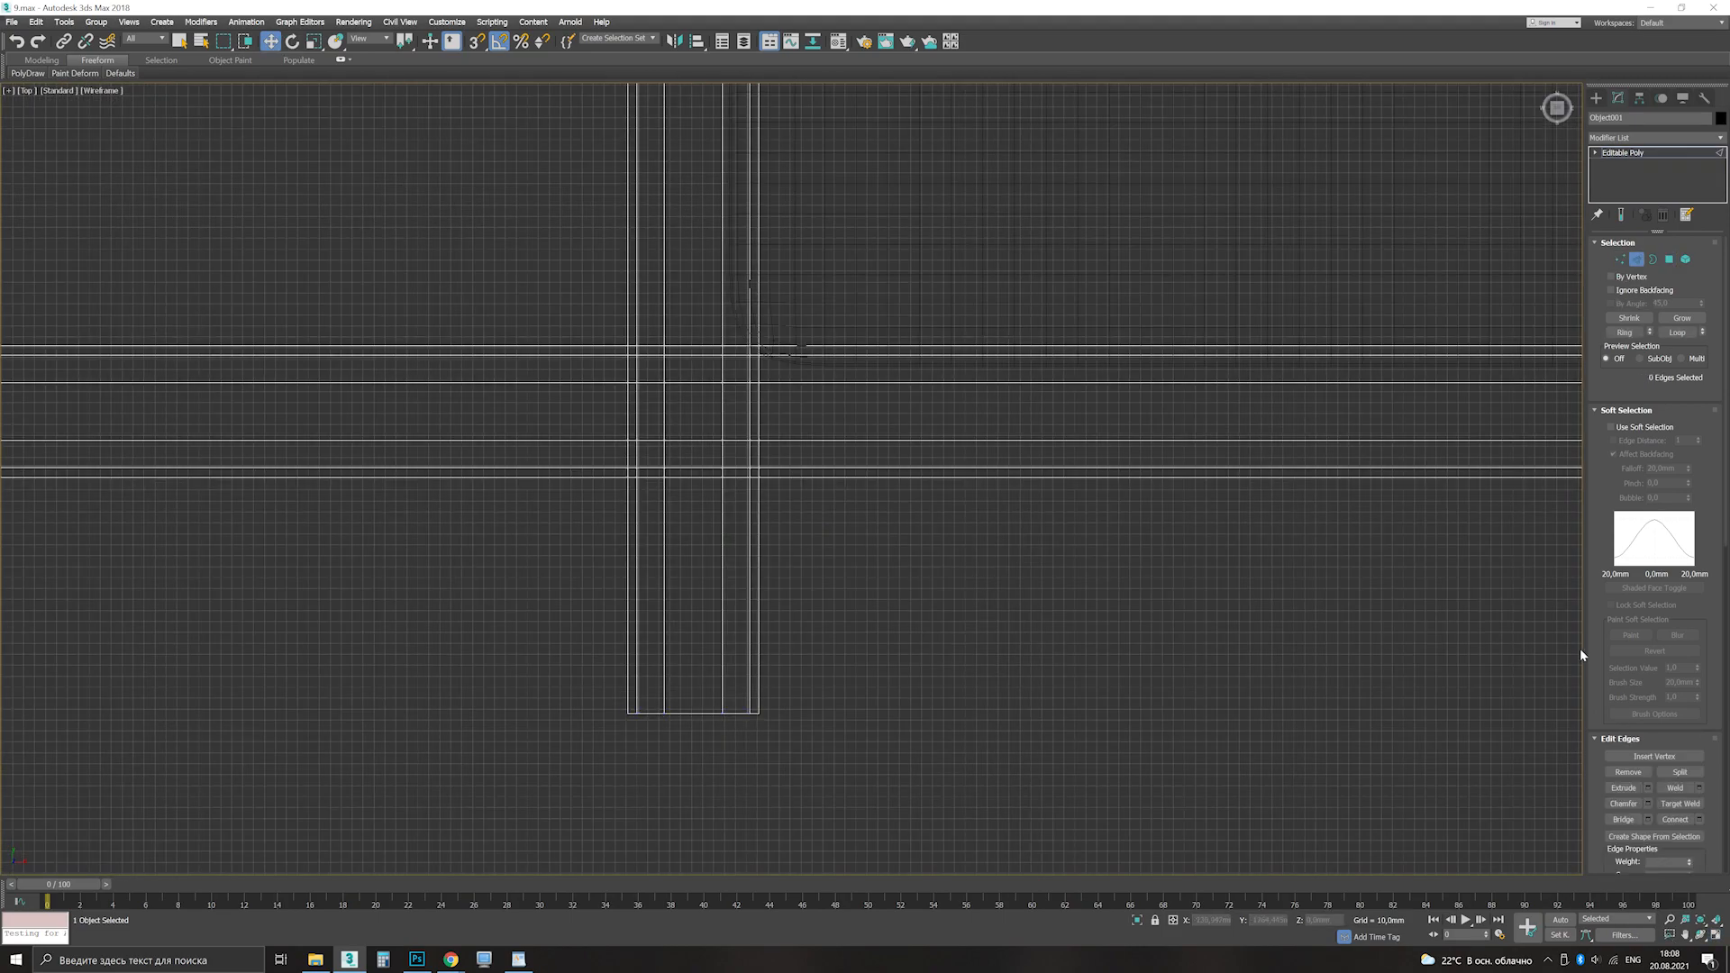
# Step: Slice both rails along a diagonal plane rotated 45 degrees through the corner where they cross
pyautogui.scroll(-3, 1602, 631)
pyautogui.click(1626, 787)
pyautogui.scroll(-4, 826, 665)
pyautogui.press('e')
pyautogui.moveTo(808, 358); pyautogui.dragTo(860, 370)
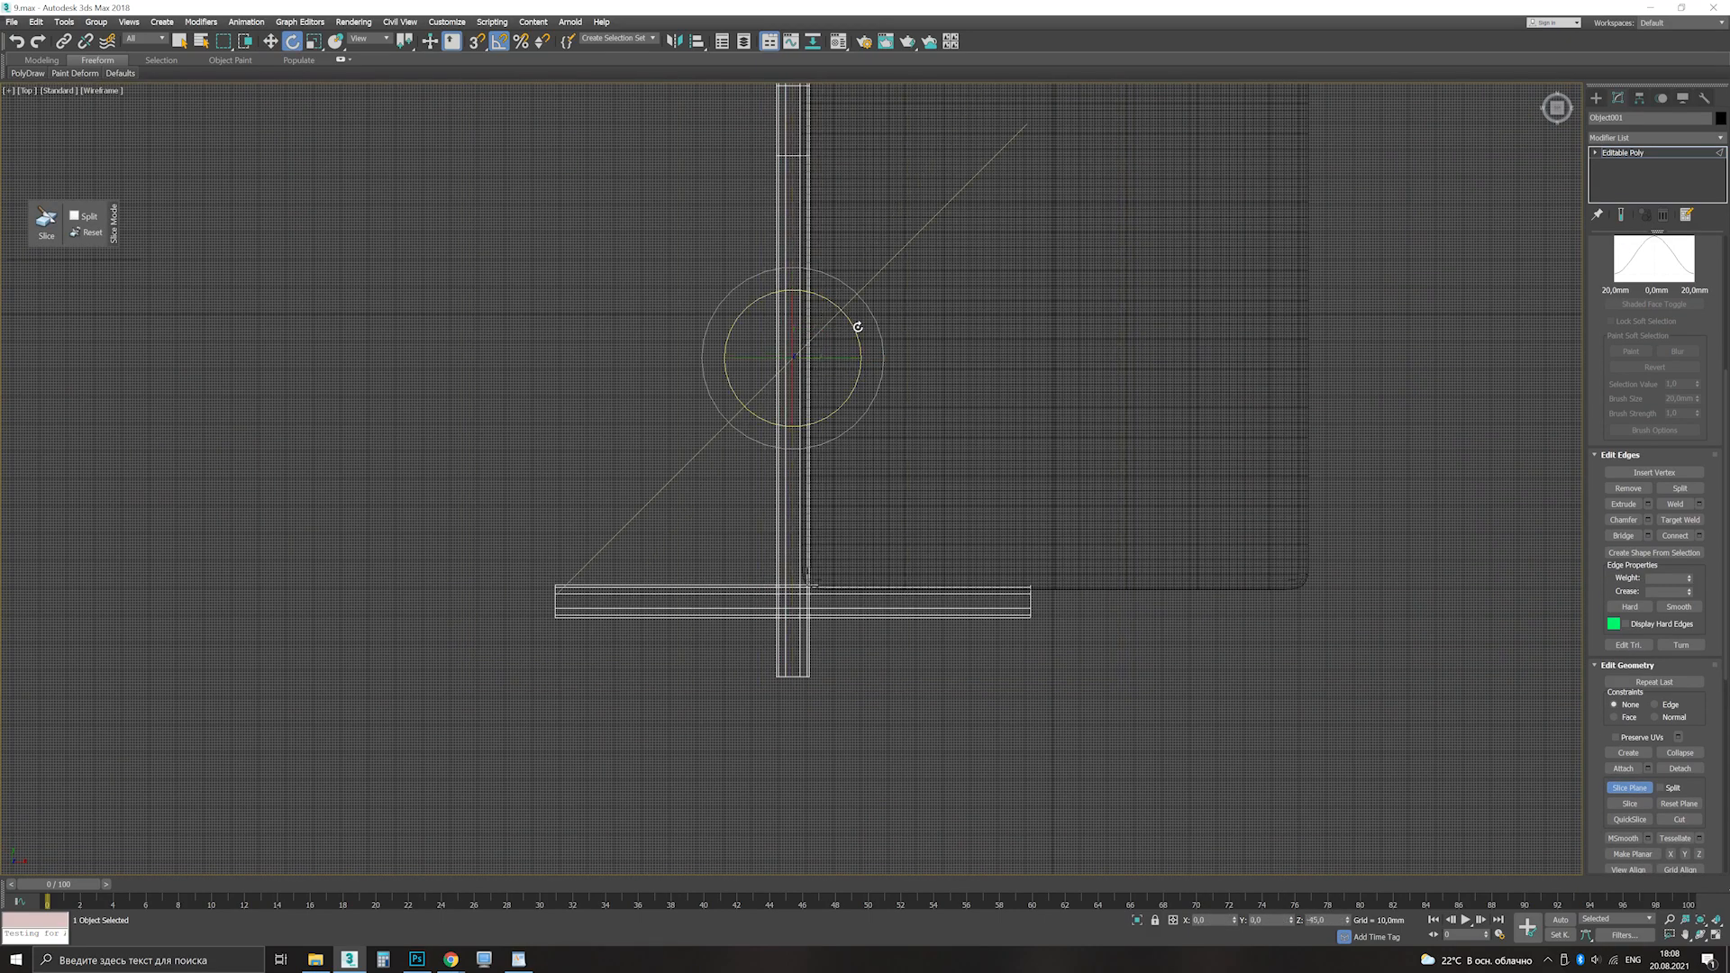
pyautogui.scroll(5, 801, 551)
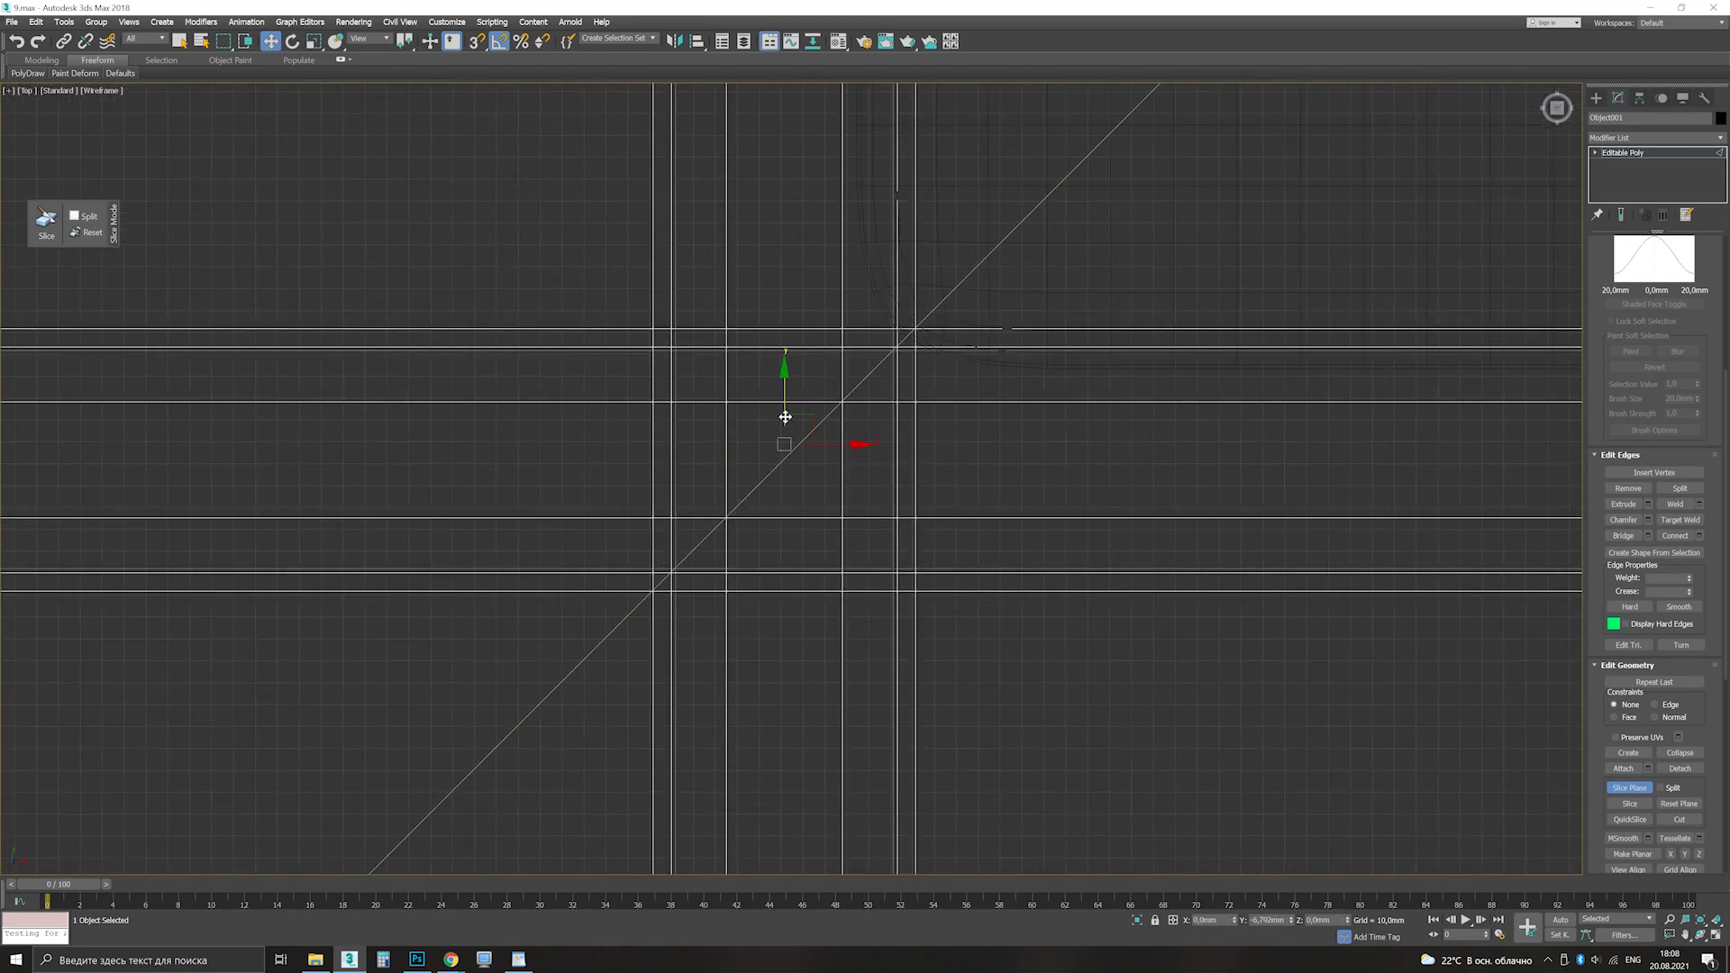
pyautogui.click(1629, 787)
# Step: Trim the rail ends beyond the diagonal cut and weld the vertices of the mitred corner
pyautogui.scroll(-6, 782, 455)
pyautogui.press('1')
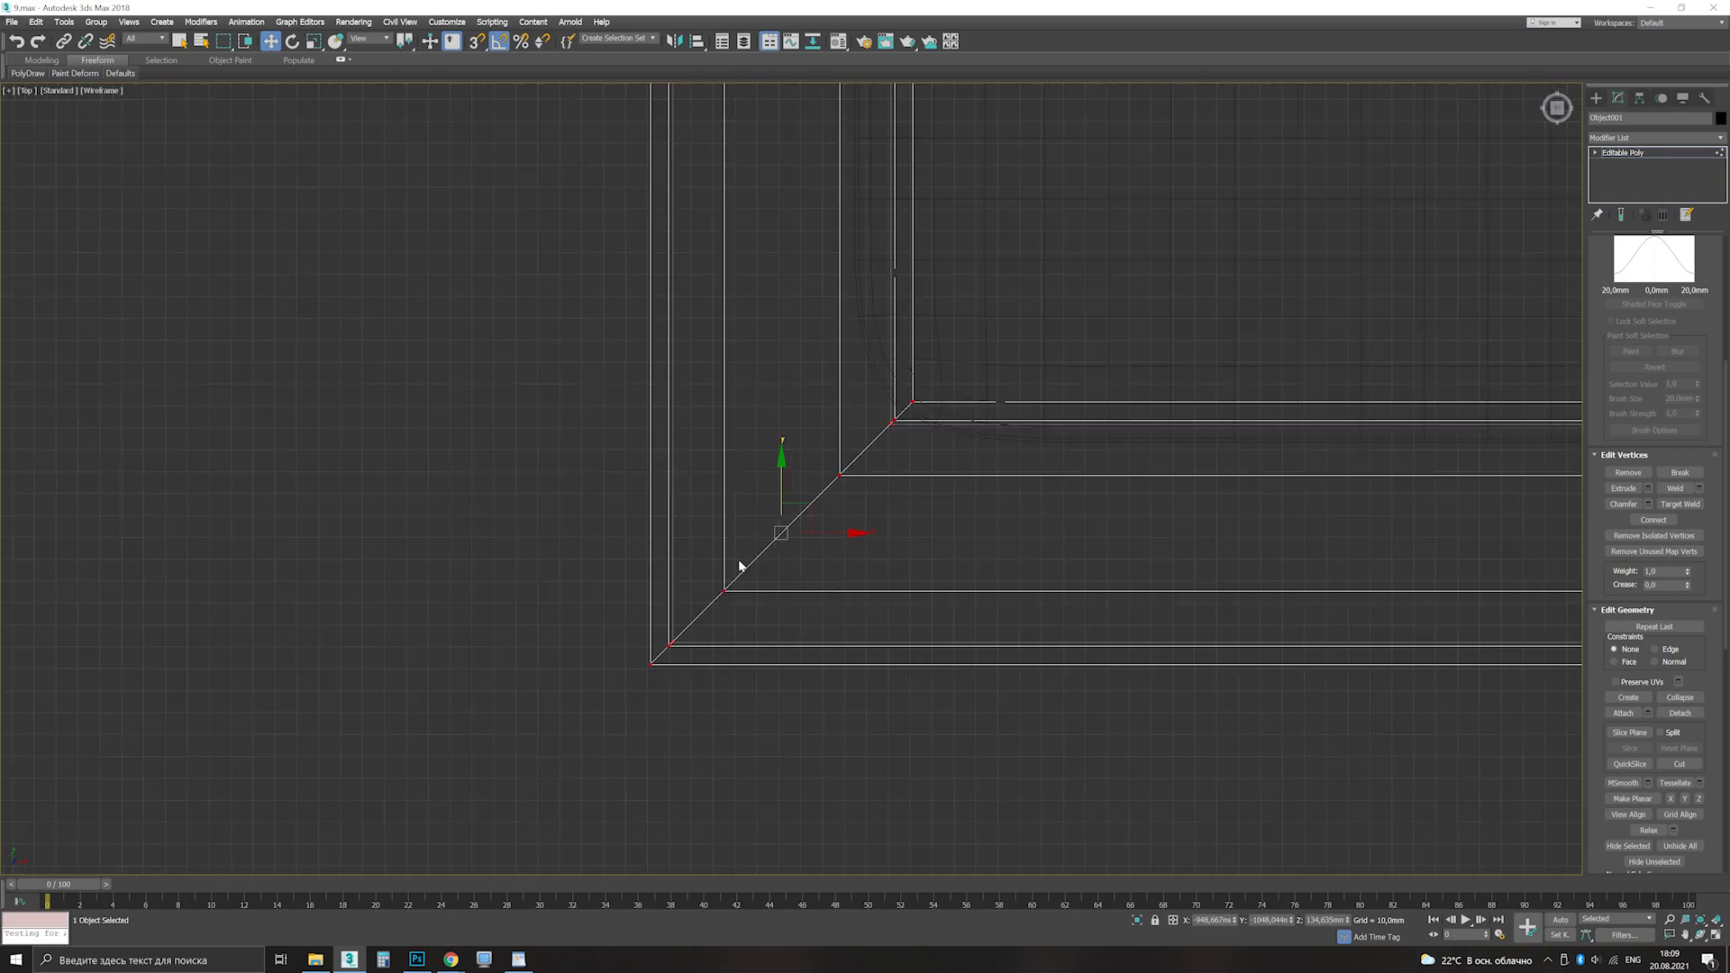
pyautogui.hotkey('alt', 'w')
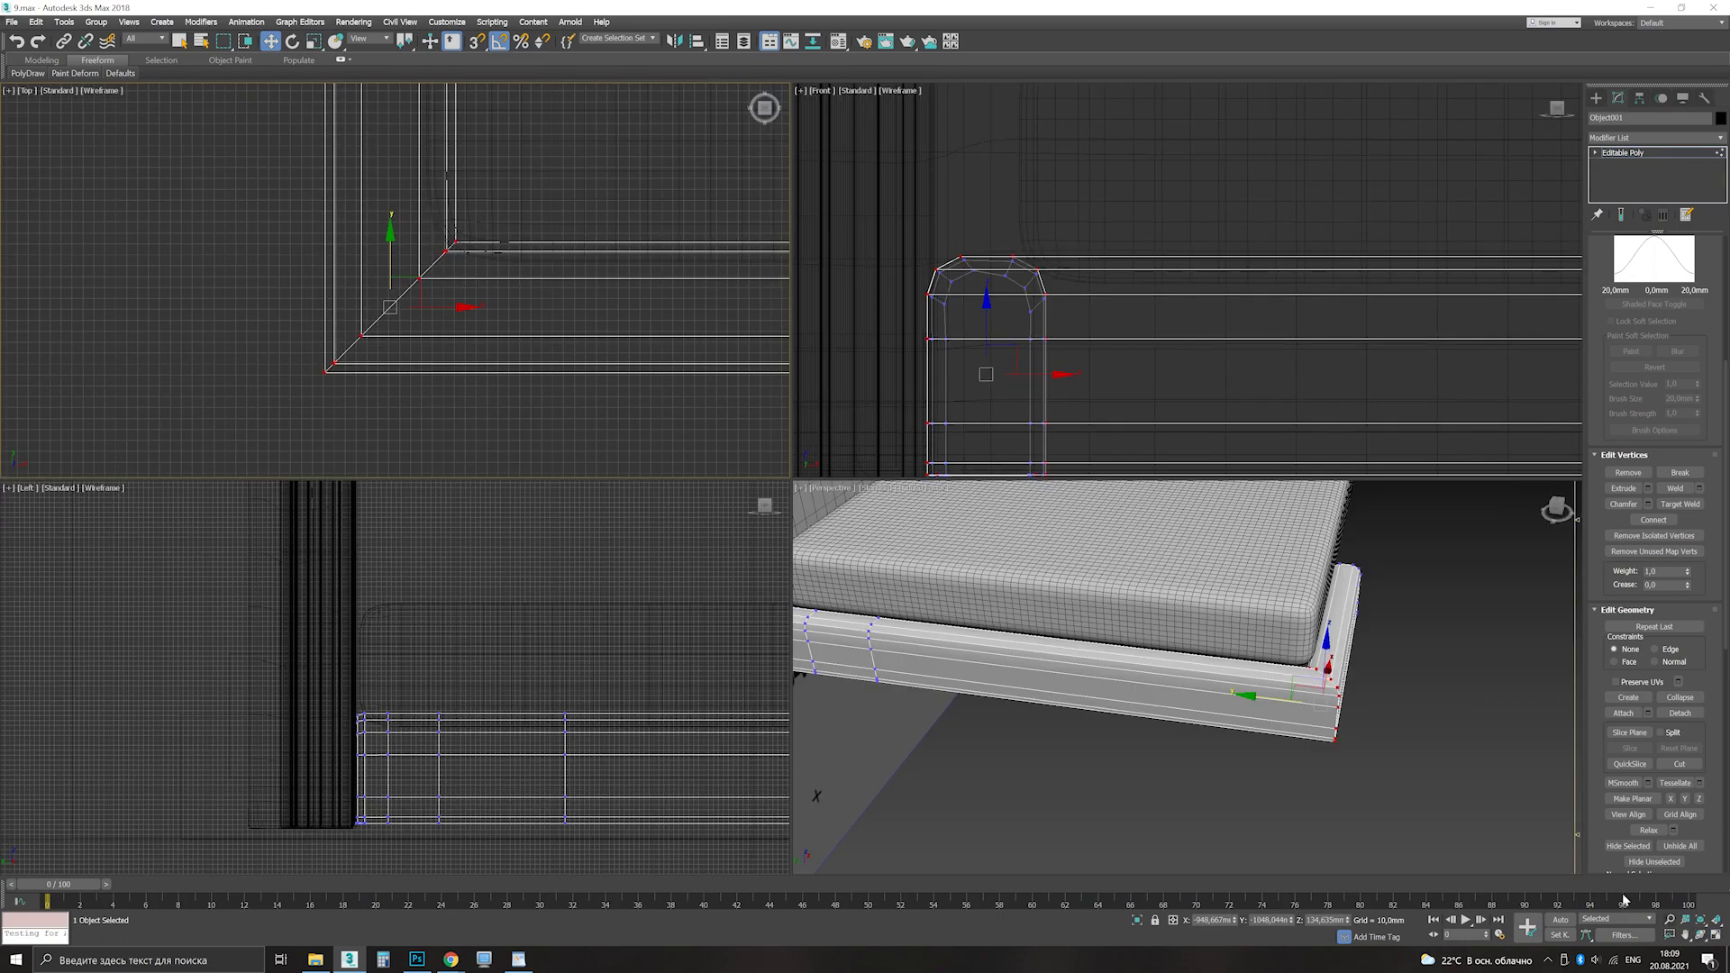
pyautogui.click(1715, 936)
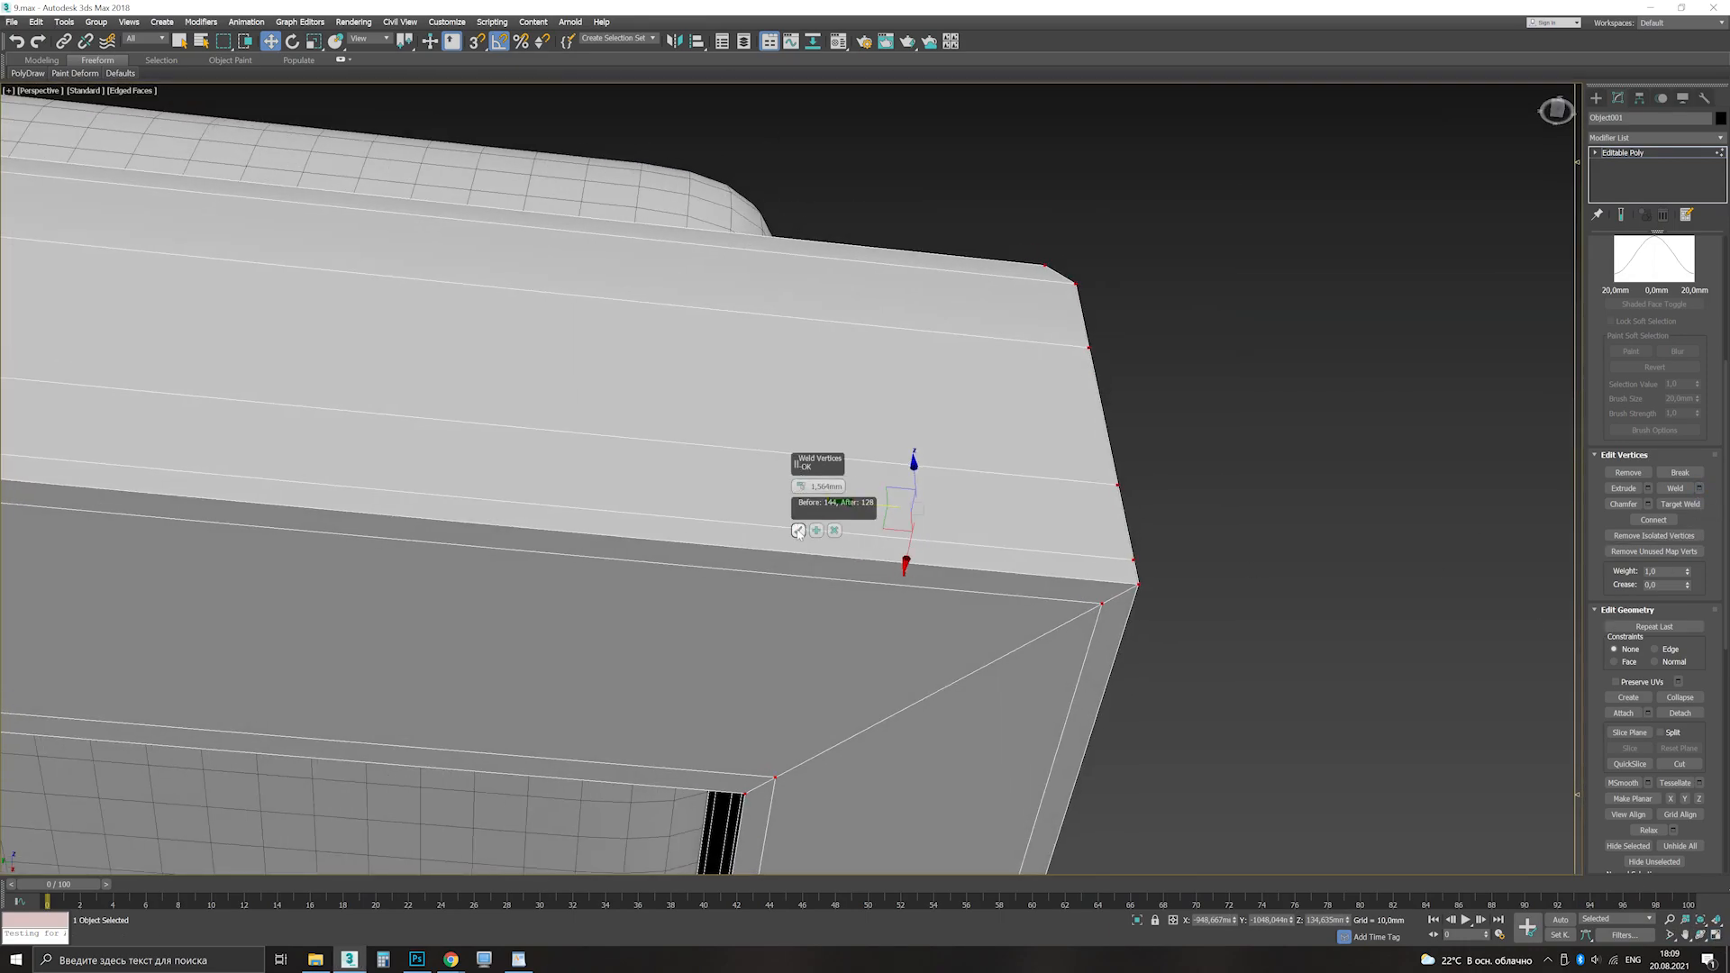
pyautogui.click(797, 531)
# Step: Chamfer the edges of the mitred rail corner with four segments
pyautogui.scroll(-5, 797, 530)
pyautogui.keyDown('alt'); pyautogui.moveTo(798, 532); pyautogui.dragTo(811, 579, button='middle'); pyautogui.keyUp('alt')
pyautogui.scroll(2, 869, 506)
pyautogui.press('2')
pyautogui.hotkey('ctrl', 'shift', 'c')
pyautogui.moveTo(800, 504); pyautogui.dragTo(799, 510)
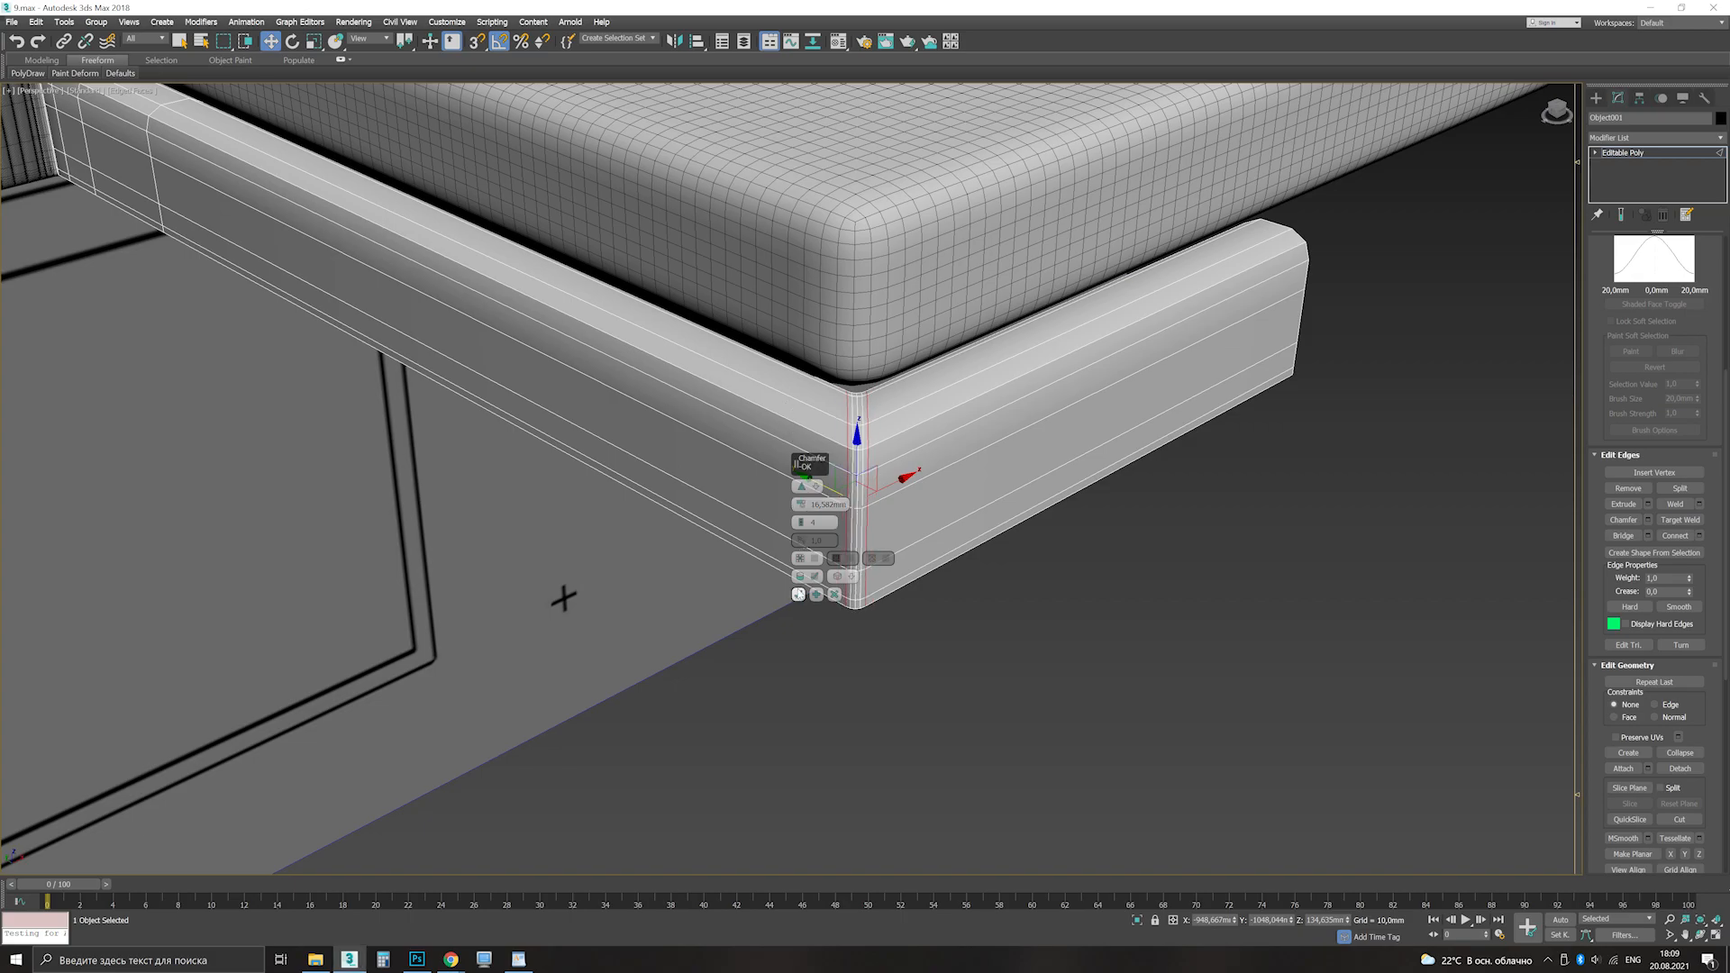
pyautogui.click(797, 593)
# Step: Mirror the frame rail as a copy to the opposite side of the bed
pyautogui.scroll(-4, 797, 594)
pyautogui.keyDown('alt'); pyautogui.moveTo(797, 593); pyautogui.dragTo(606, 606, button='middle'); pyautogui.keyUp('alt')
pyautogui.keyDown('alt'); pyautogui.moveTo(847, 533); pyautogui.dragTo(651, 556, button='middle'); pyautogui.keyUp('alt')
pyautogui.press('2')
pyautogui.scroll(-3, 676, 553)
pyautogui.click(673, 40)
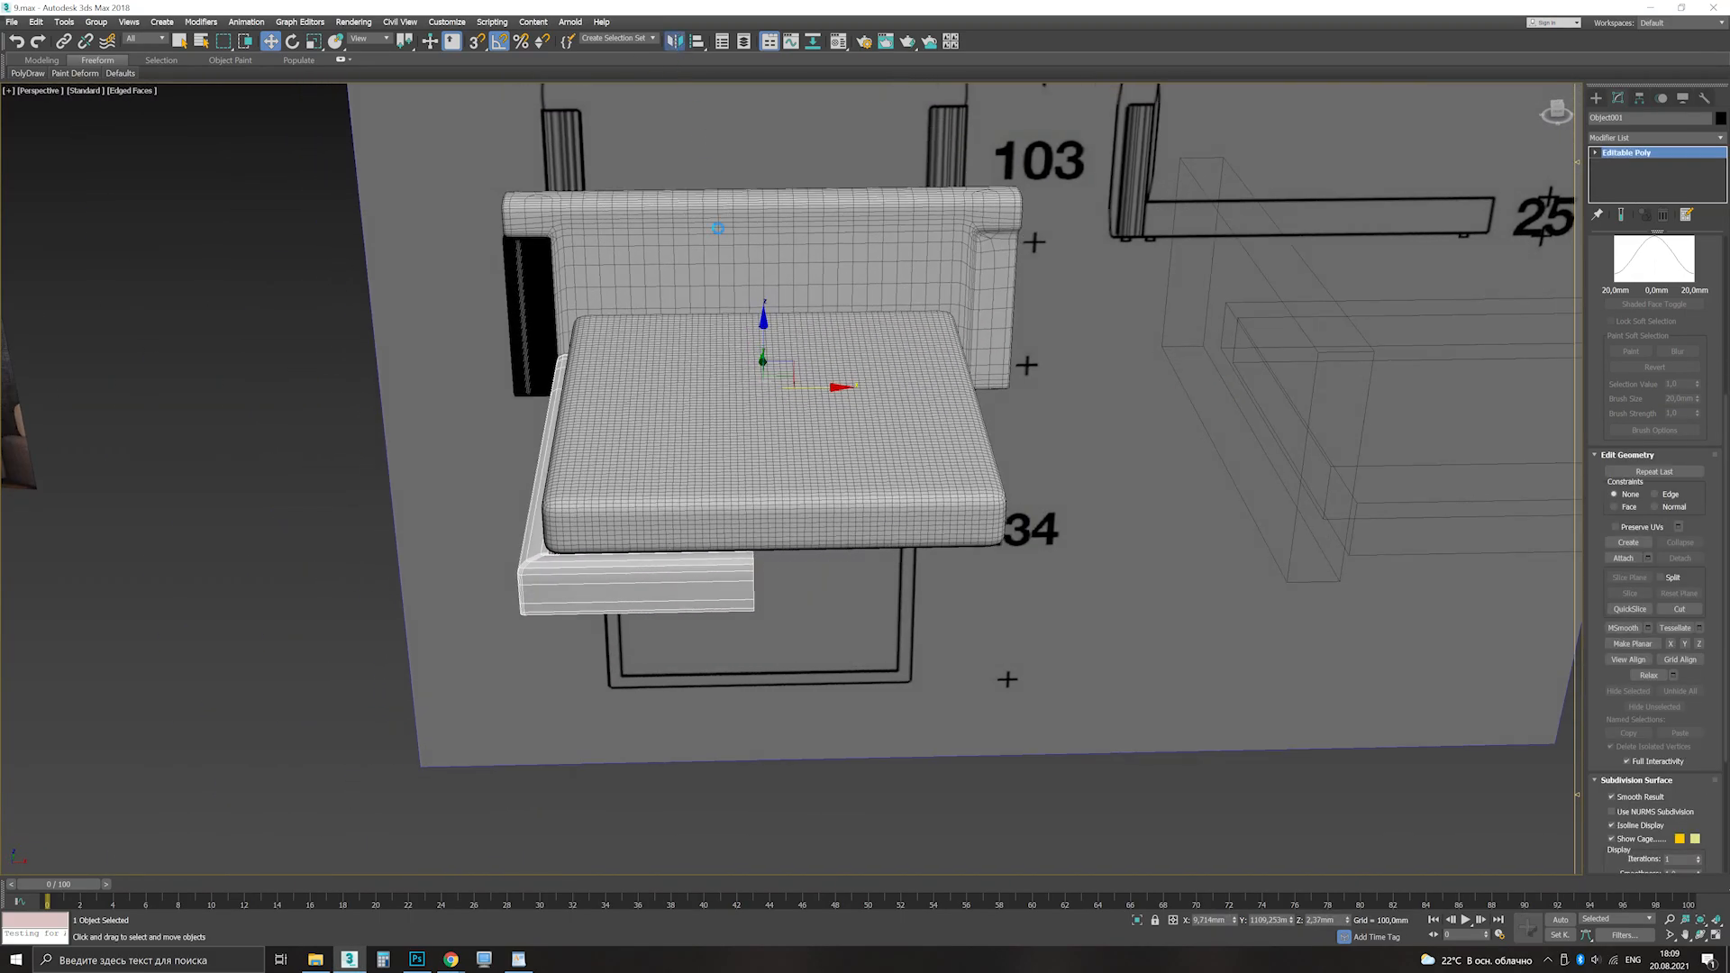
pyautogui.click(818, 594)
# Step: Select the mirrored rail and move the open-end vertices of its foot section to the bed's centre line
pyautogui.scroll(3, 819, 595)
pyautogui.keyDown('alt'); pyautogui.moveTo(819, 595); pyautogui.dragTo(757, 514, button='middle'); pyautogui.keyUp('alt')
pyautogui.click(1715, 936)
pyautogui.rightClick(1065, 325)
pyautogui.hotkey('alt', 'w')
pyautogui.press('F3')
pyautogui.scroll(-5, 826, 510)
pyautogui.moveTo(550, 394); pyautogui.dragTo(838, 420, button='middle')
pyautogui.click(838, 421)
pyautogui.scroll(3, 821, 479)
pyautogui.click(938, 552)
pyautogui.press('1')
pyautogui.moveTo(974, 592); pyautogui.dragTo(883, 592)
# Step: Lower the bottom rows of vertices along the foot rail to the headboard's lower edge and open the modifier choices
pyautogui.scroll(-3, 781, 620)
pyautogui.press('F3')
pyautogui.moveTo(215, 697); pyautogui.dragTo(1397, 604)
pyautogui.scroll(2, 1174, 628)
pyautogui.press('F3')
pyautogui.moveTo(1275, 603); pyautogui.dragTo(1276, 611)
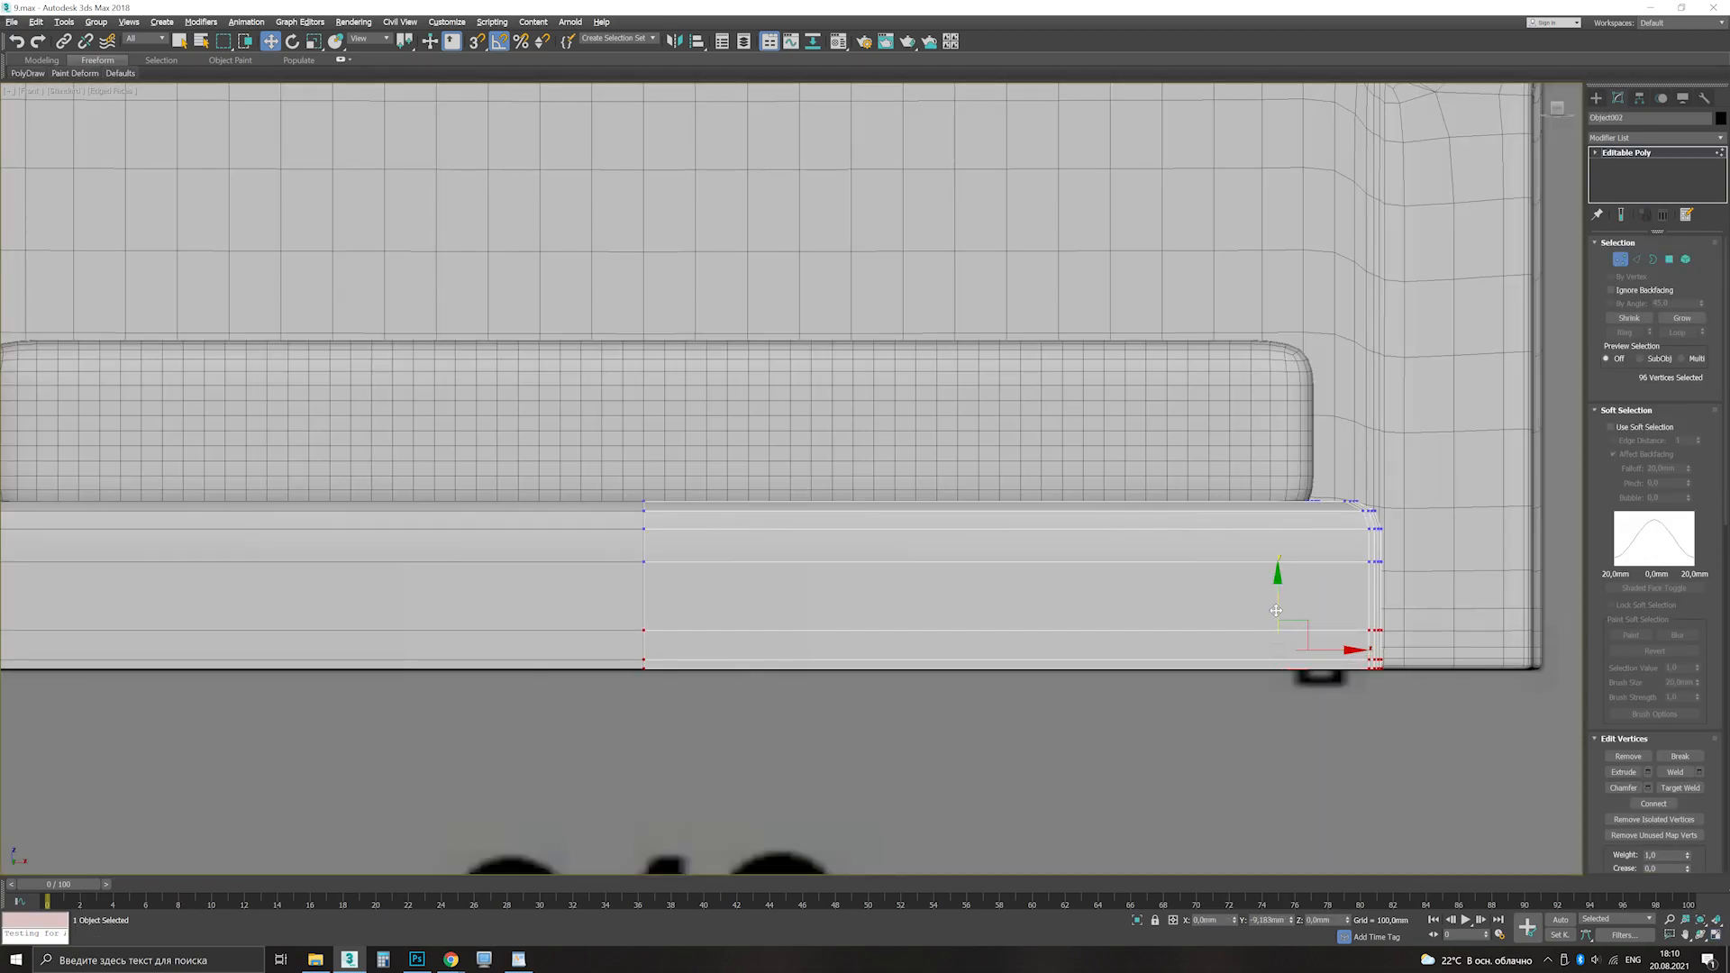
pyautogui.click(1656, 136)
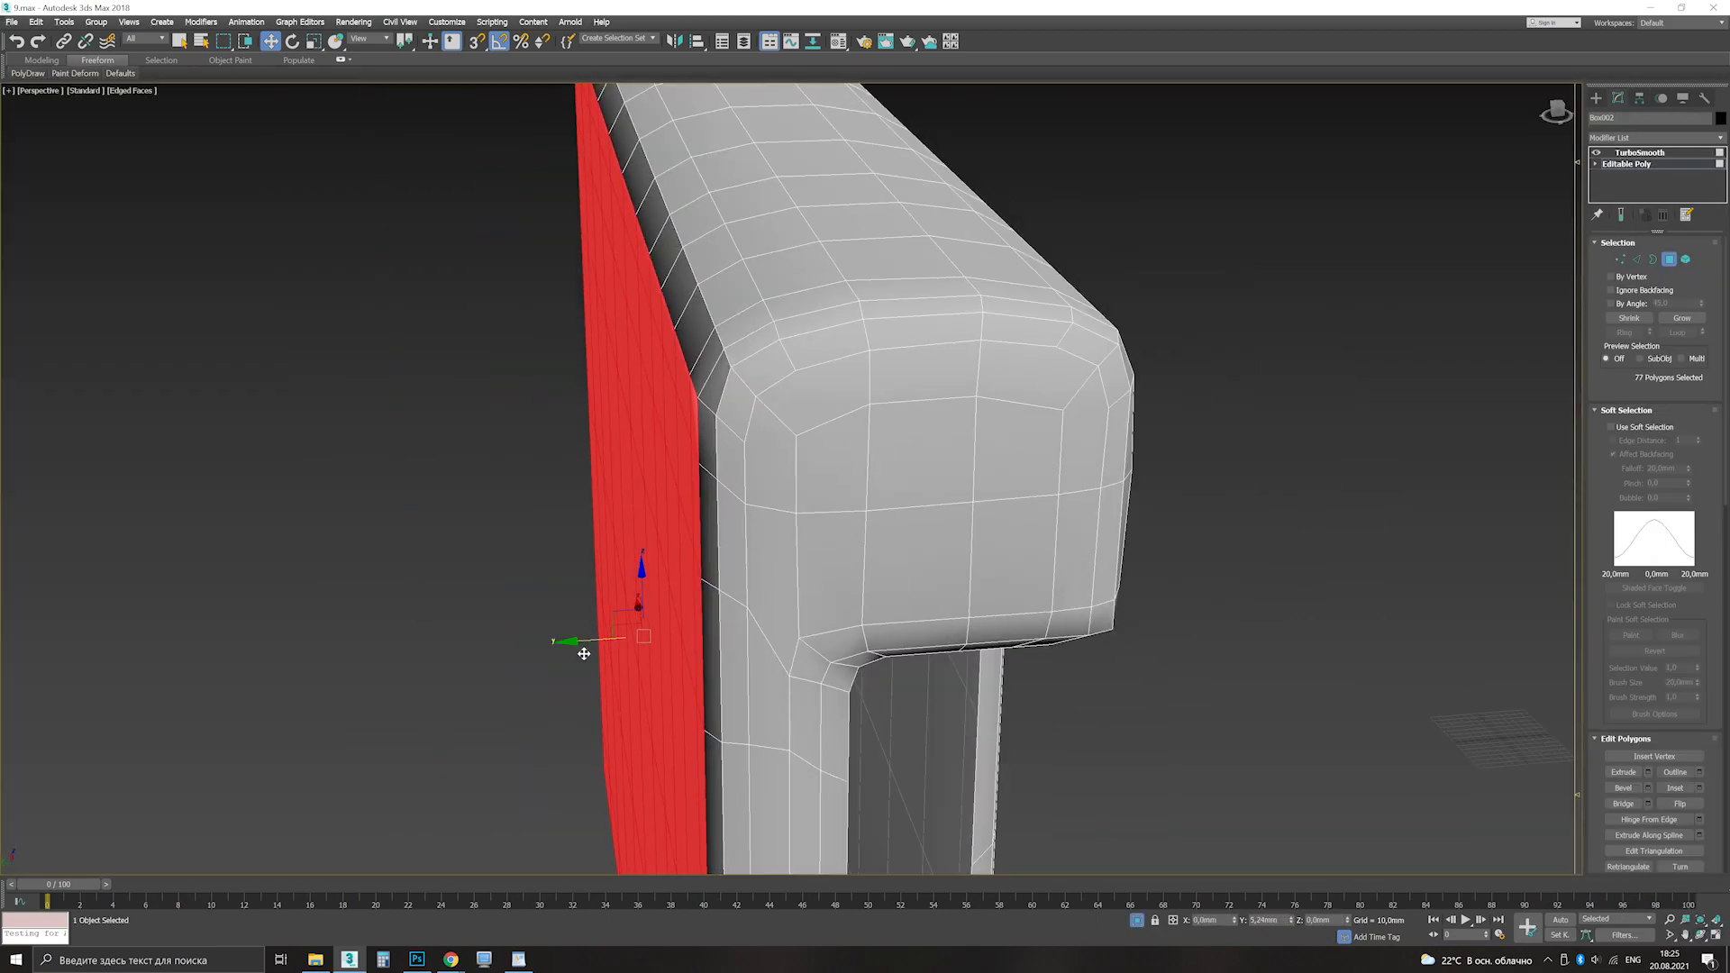
# Step: Shrink the polygon selection on the headboard's back and push it outward to round the surface
pyautogui.scroll(-3, 694, 637)
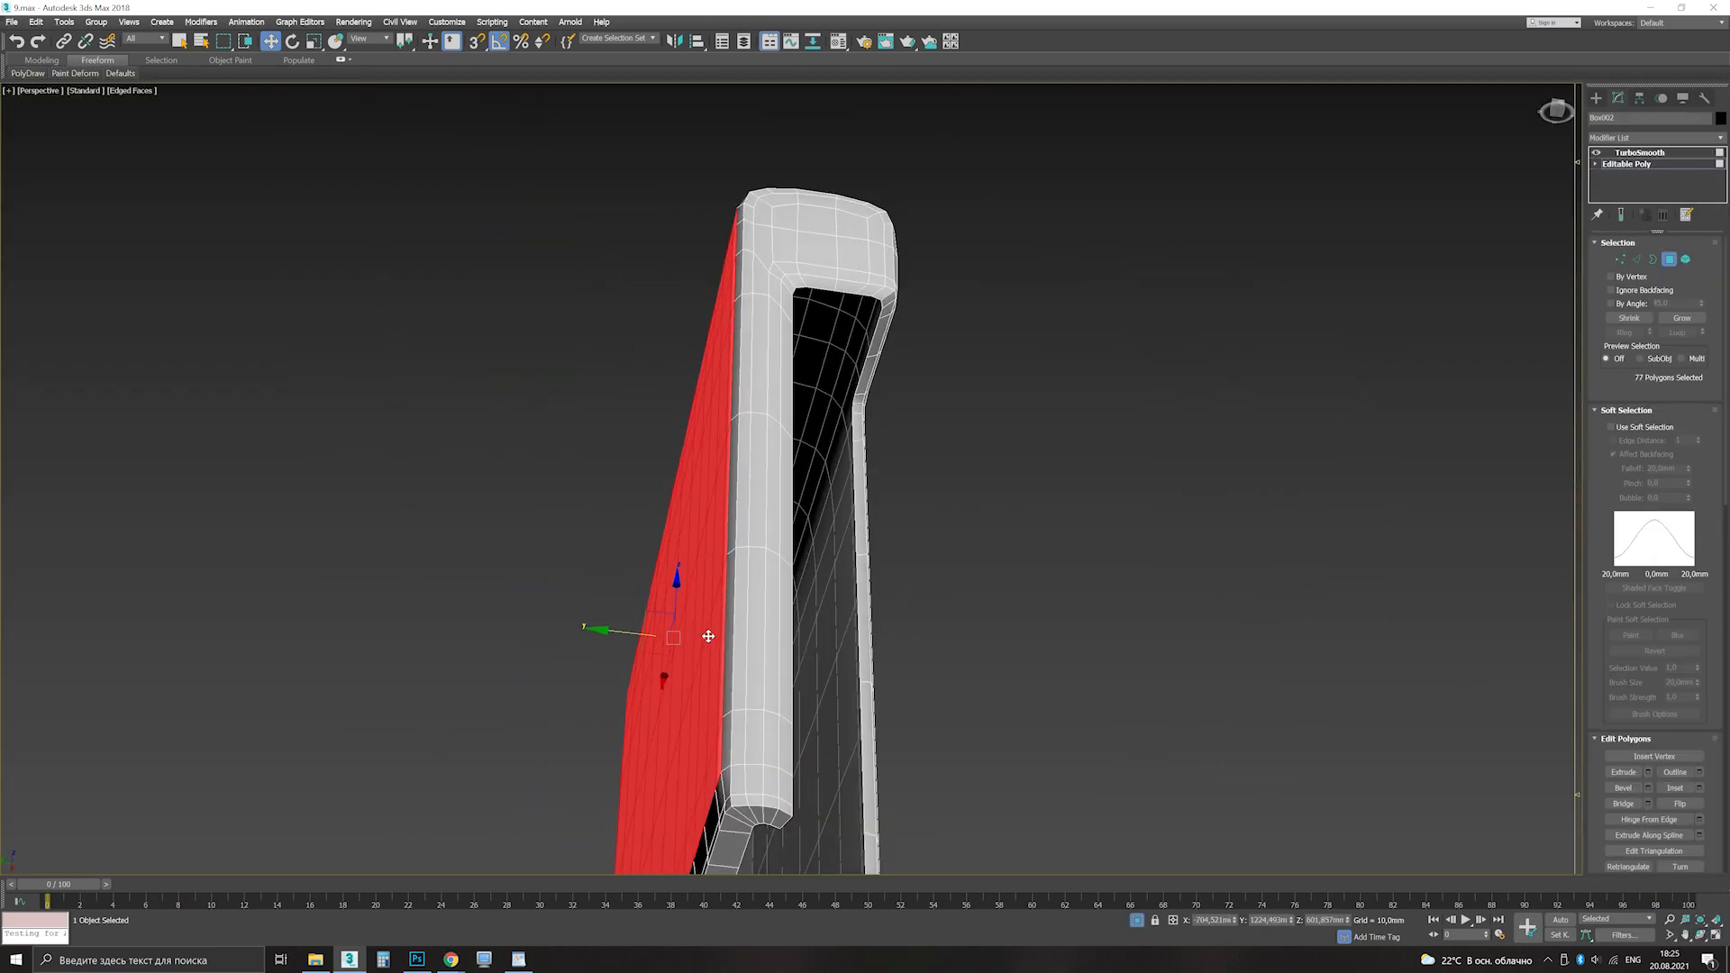
pyautogui.click(1633, 320)
pyautogui.keyDown('alt'); pyautogui.moveTo(766, 585); pyautogui.dragTo(676, 651, button='middle'); pyautogui.keyUp('alt')
pyautogui.scroll(3, 675, 651)
pyautogui.moveTo(641, 653); pyautogui.dragTo(625, 654)
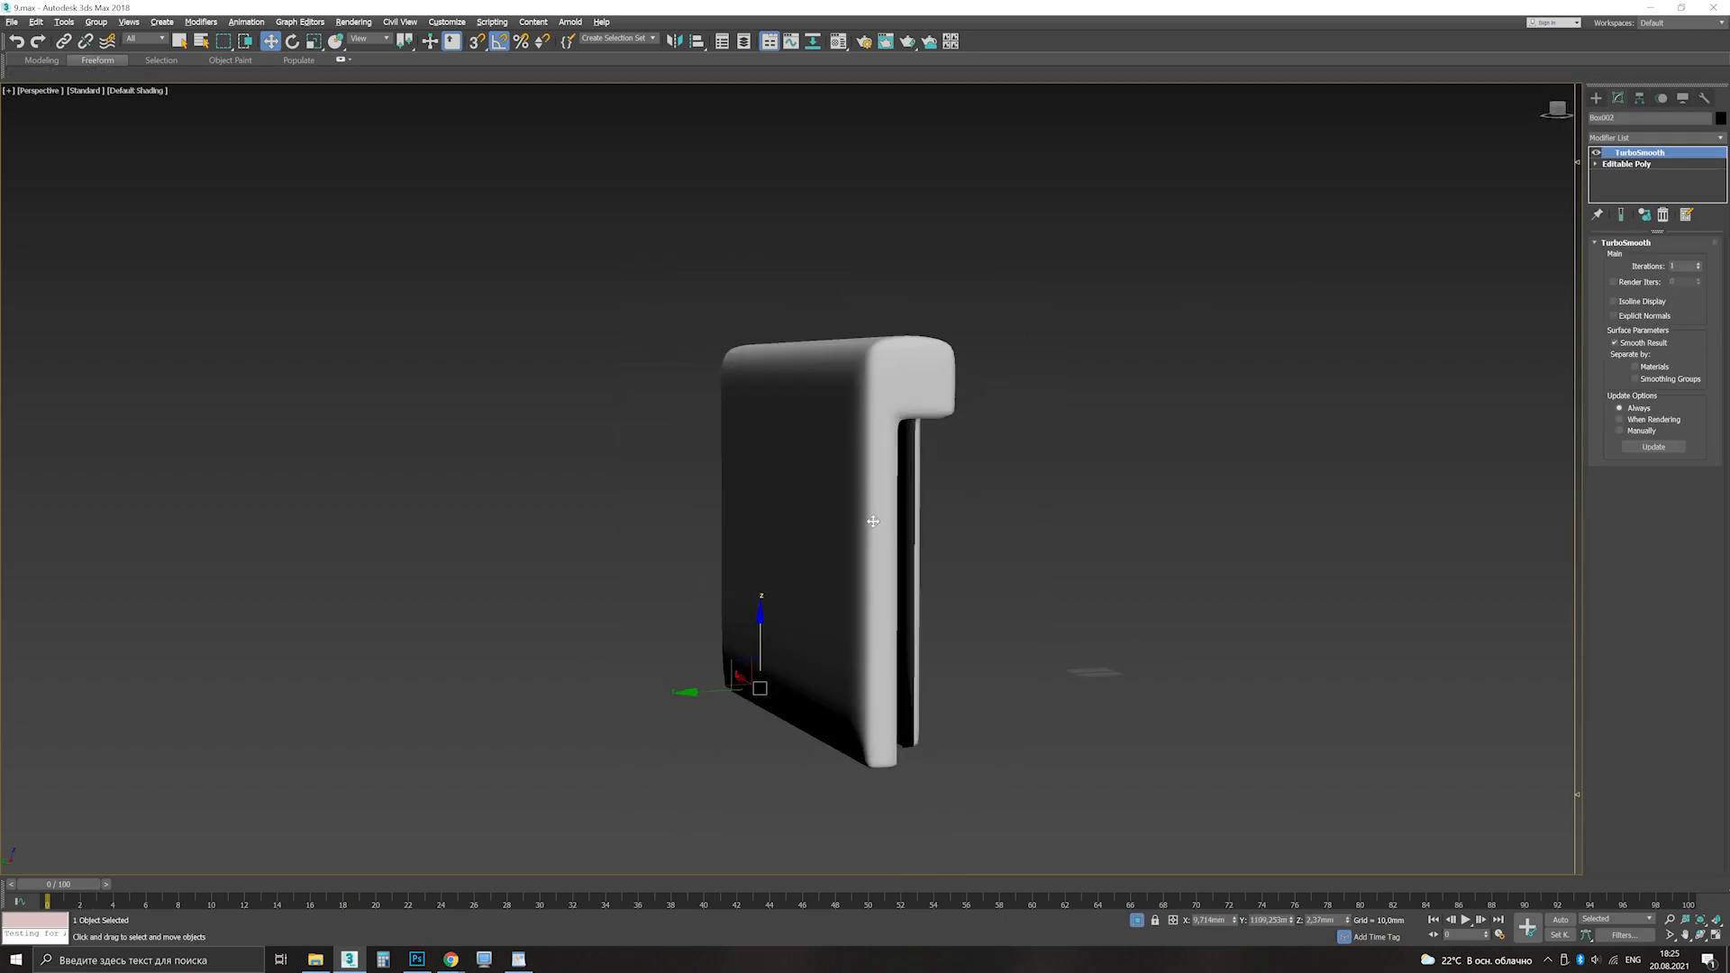
pyautogui.keyDown('alt'); pyautogui.moveTo(811, 540); pyautogui.dragTo(900, 559, button='middle'); pyautogui.keyUp('alt')
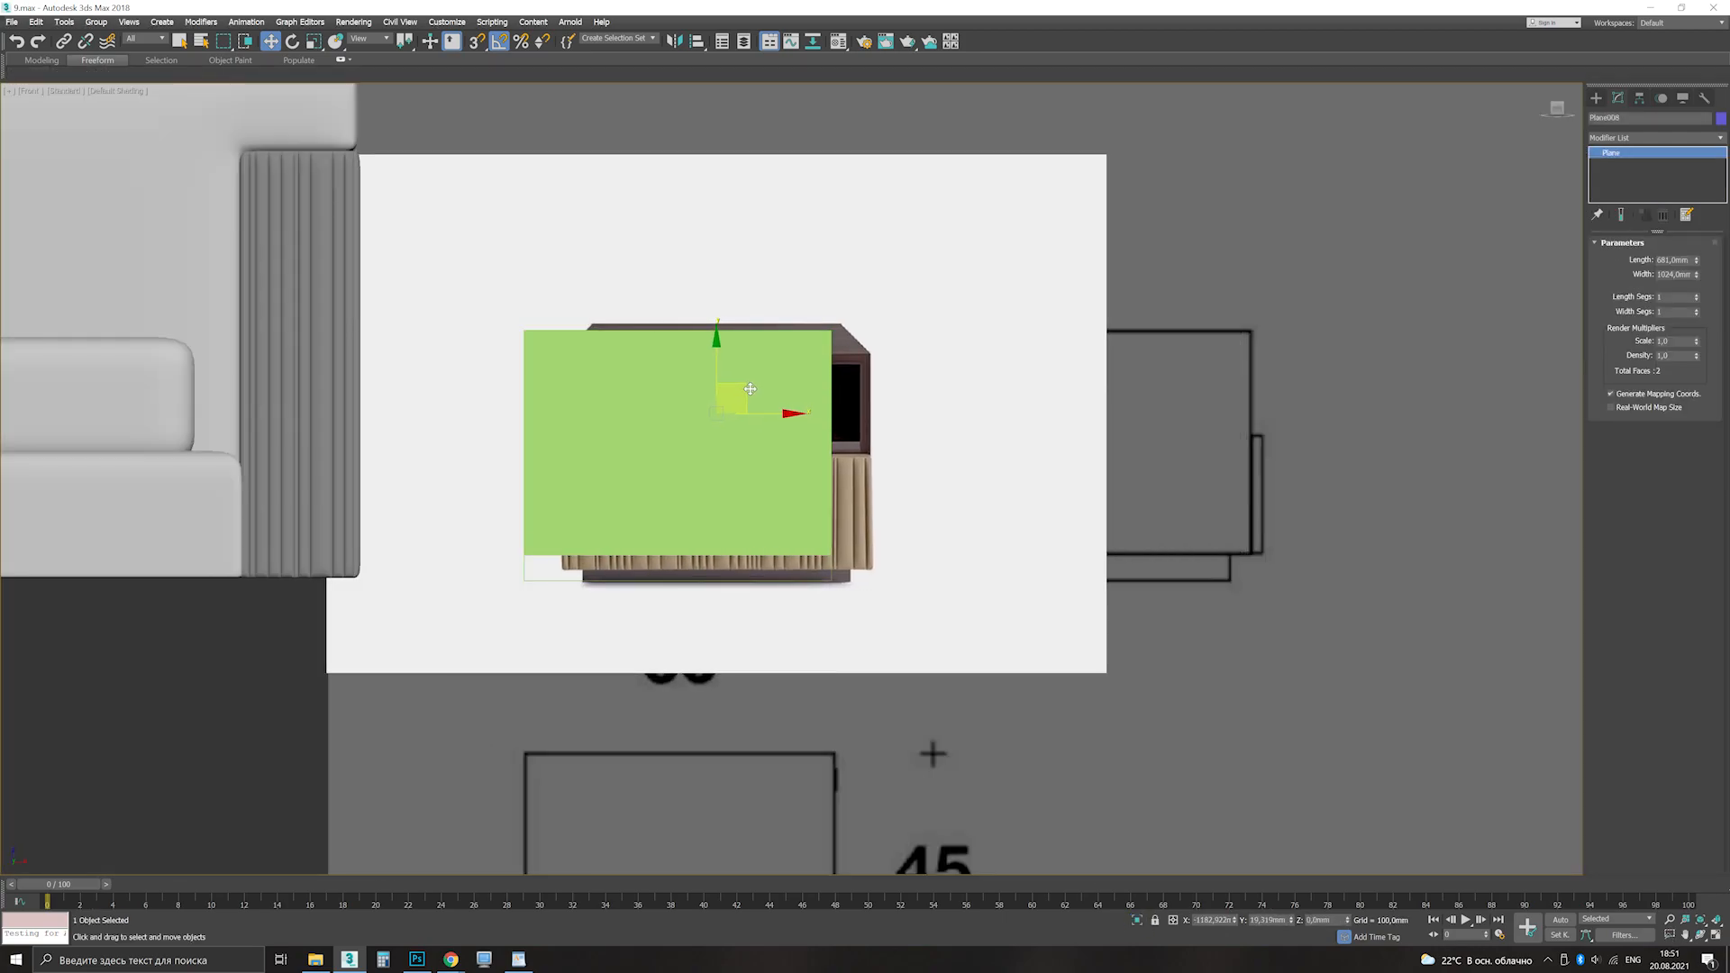
# Step: Assign the 19 - Default material to the green nightstand box
pyautogui.click(664, 427)
pyautogui.press('m')
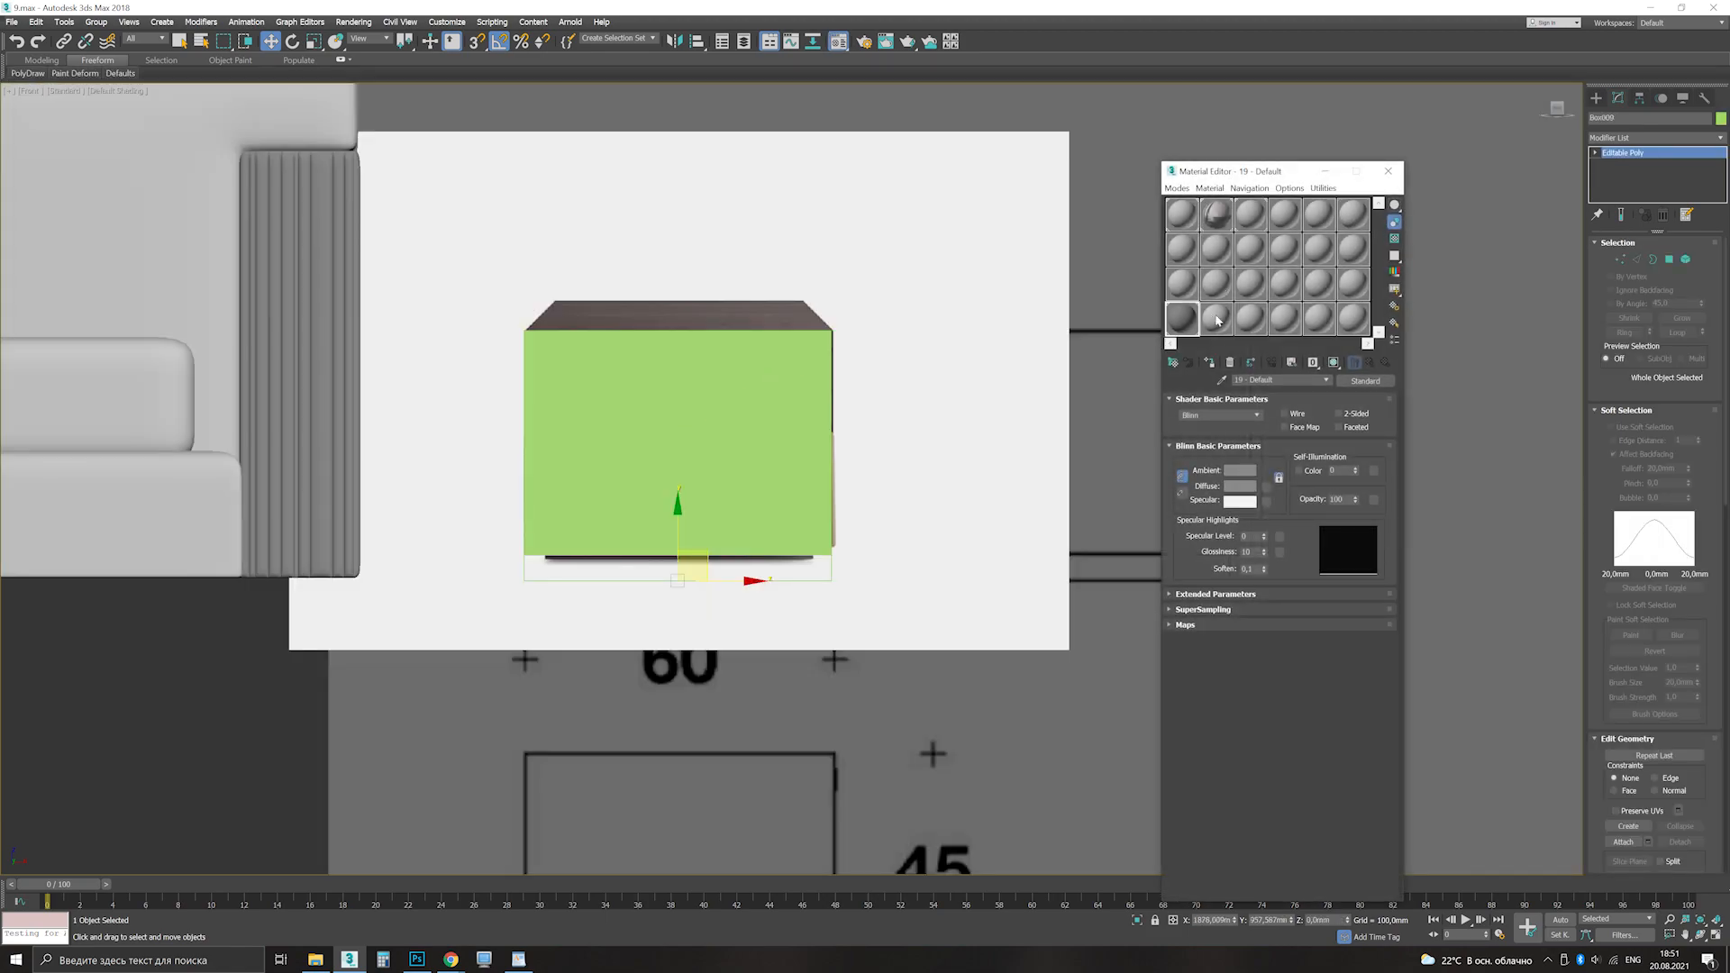
pyautogui.click(1209, 362)
pyautogui.click(1388, 171)
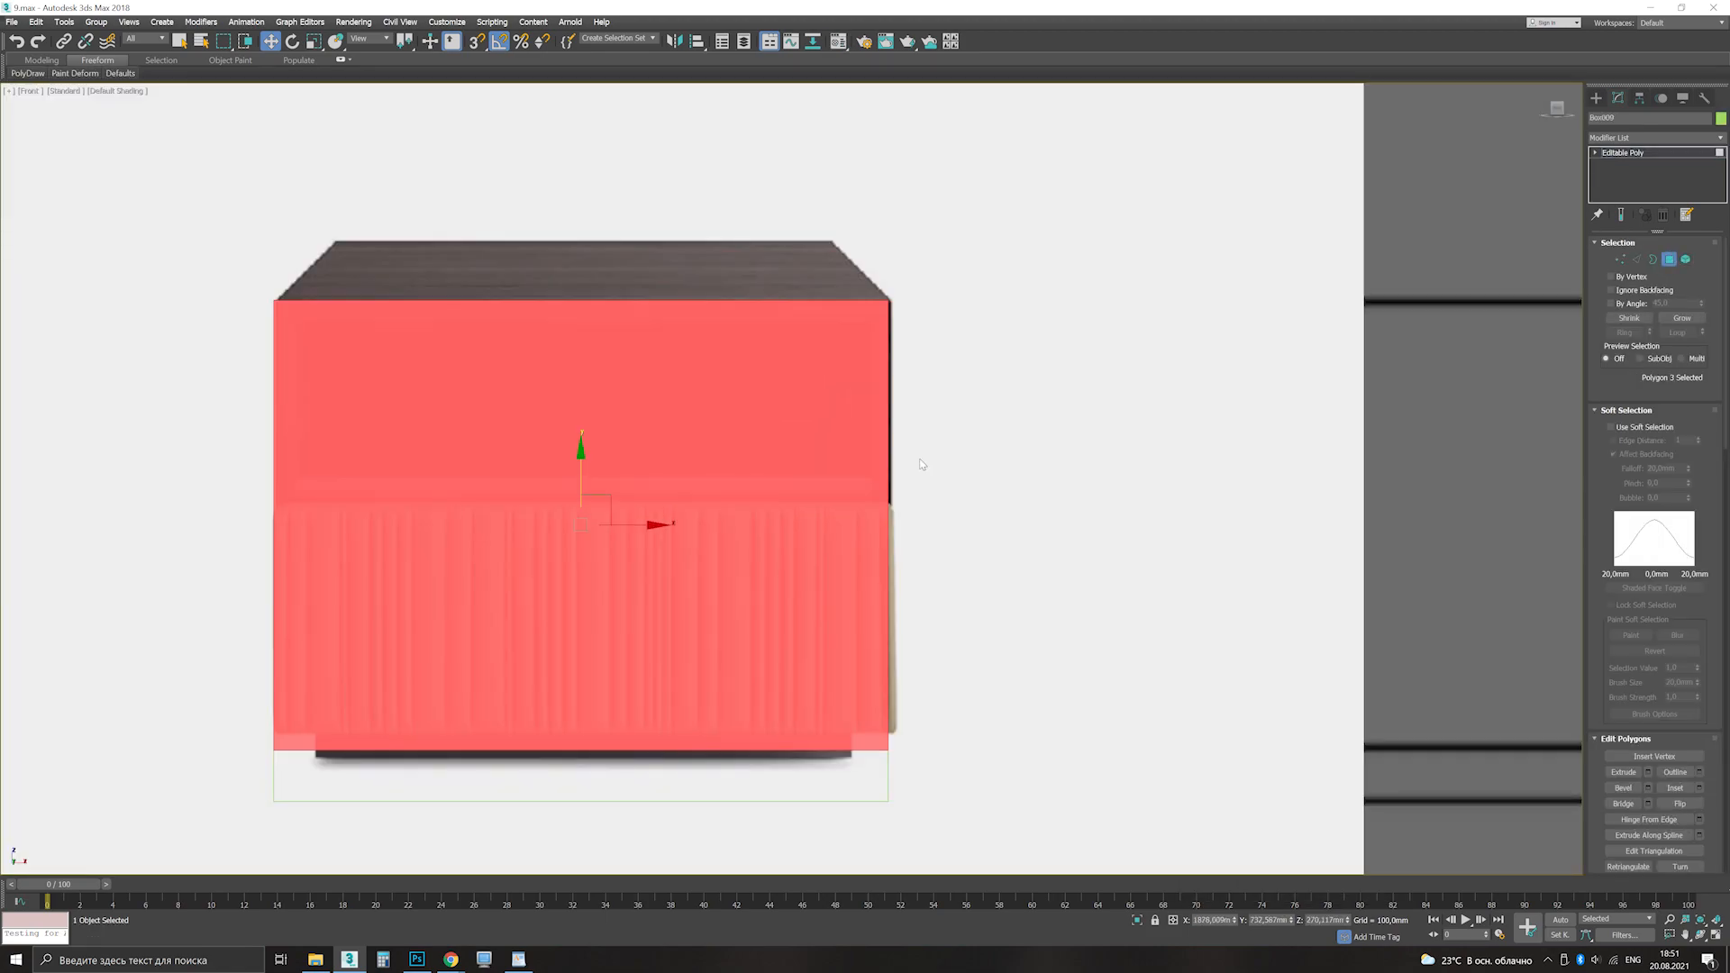
# Step: Inset the nightstand's front polygon by 20 mm and extrude it about 425 mm inward
pyautogui.click(1699, 787)
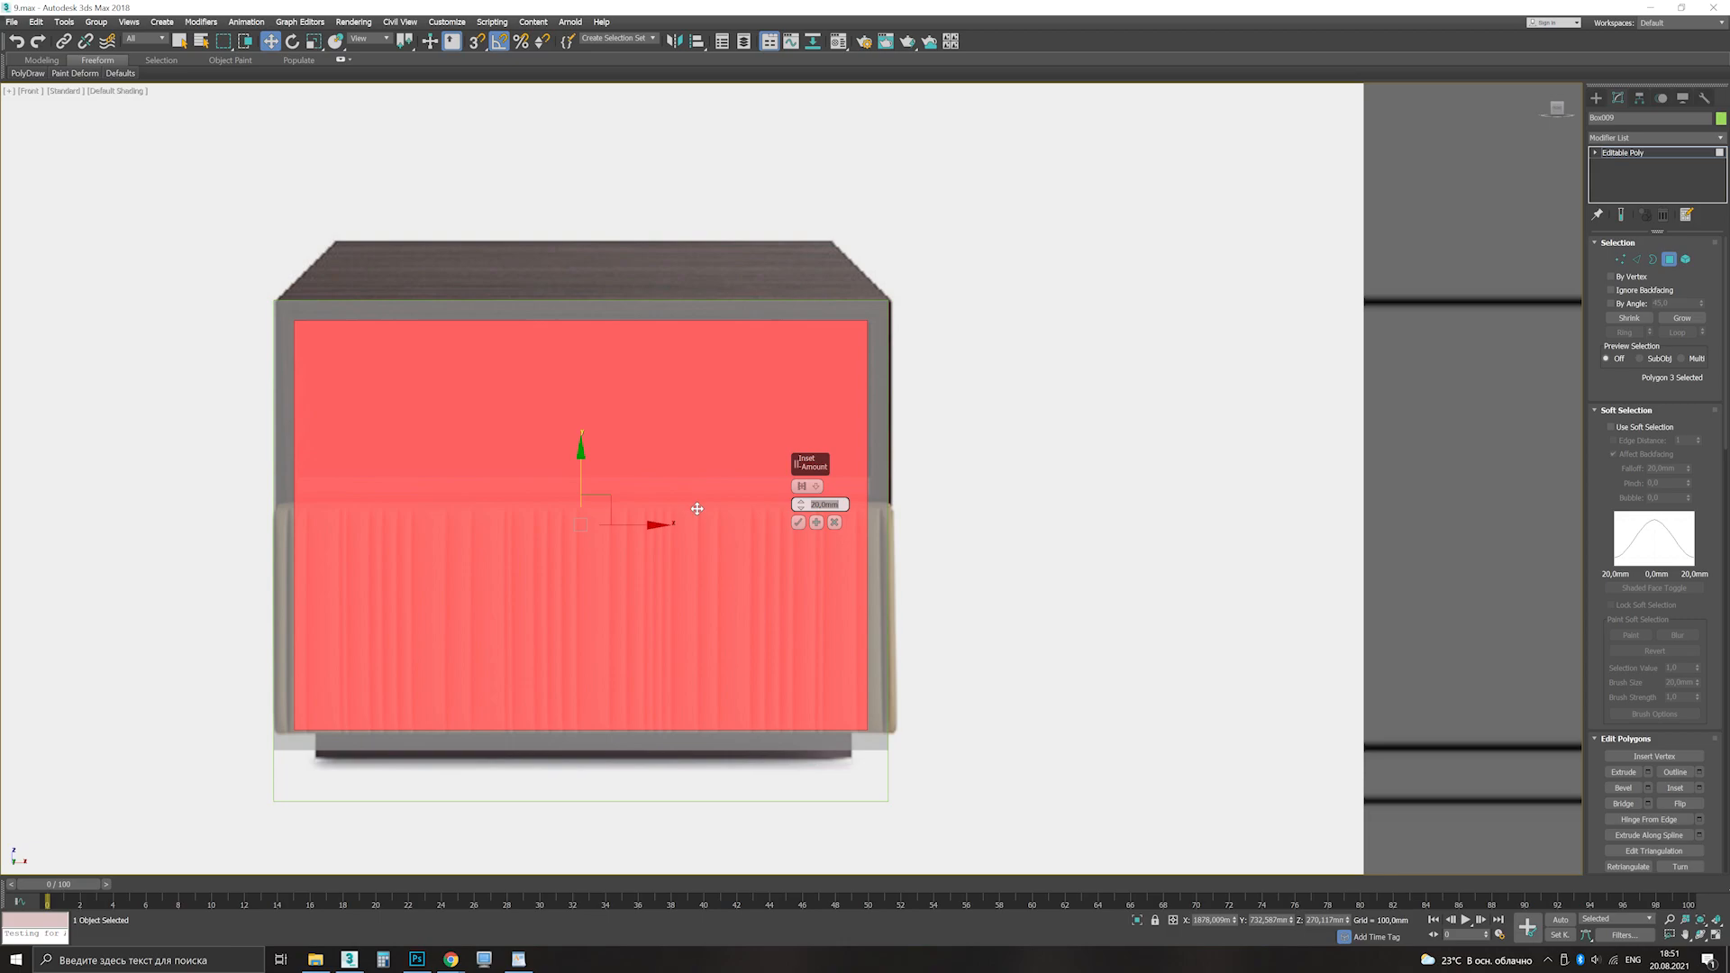
pyautogui.moveTo(777, 540); pyautogui.dragTo(819, 540, button='middle')
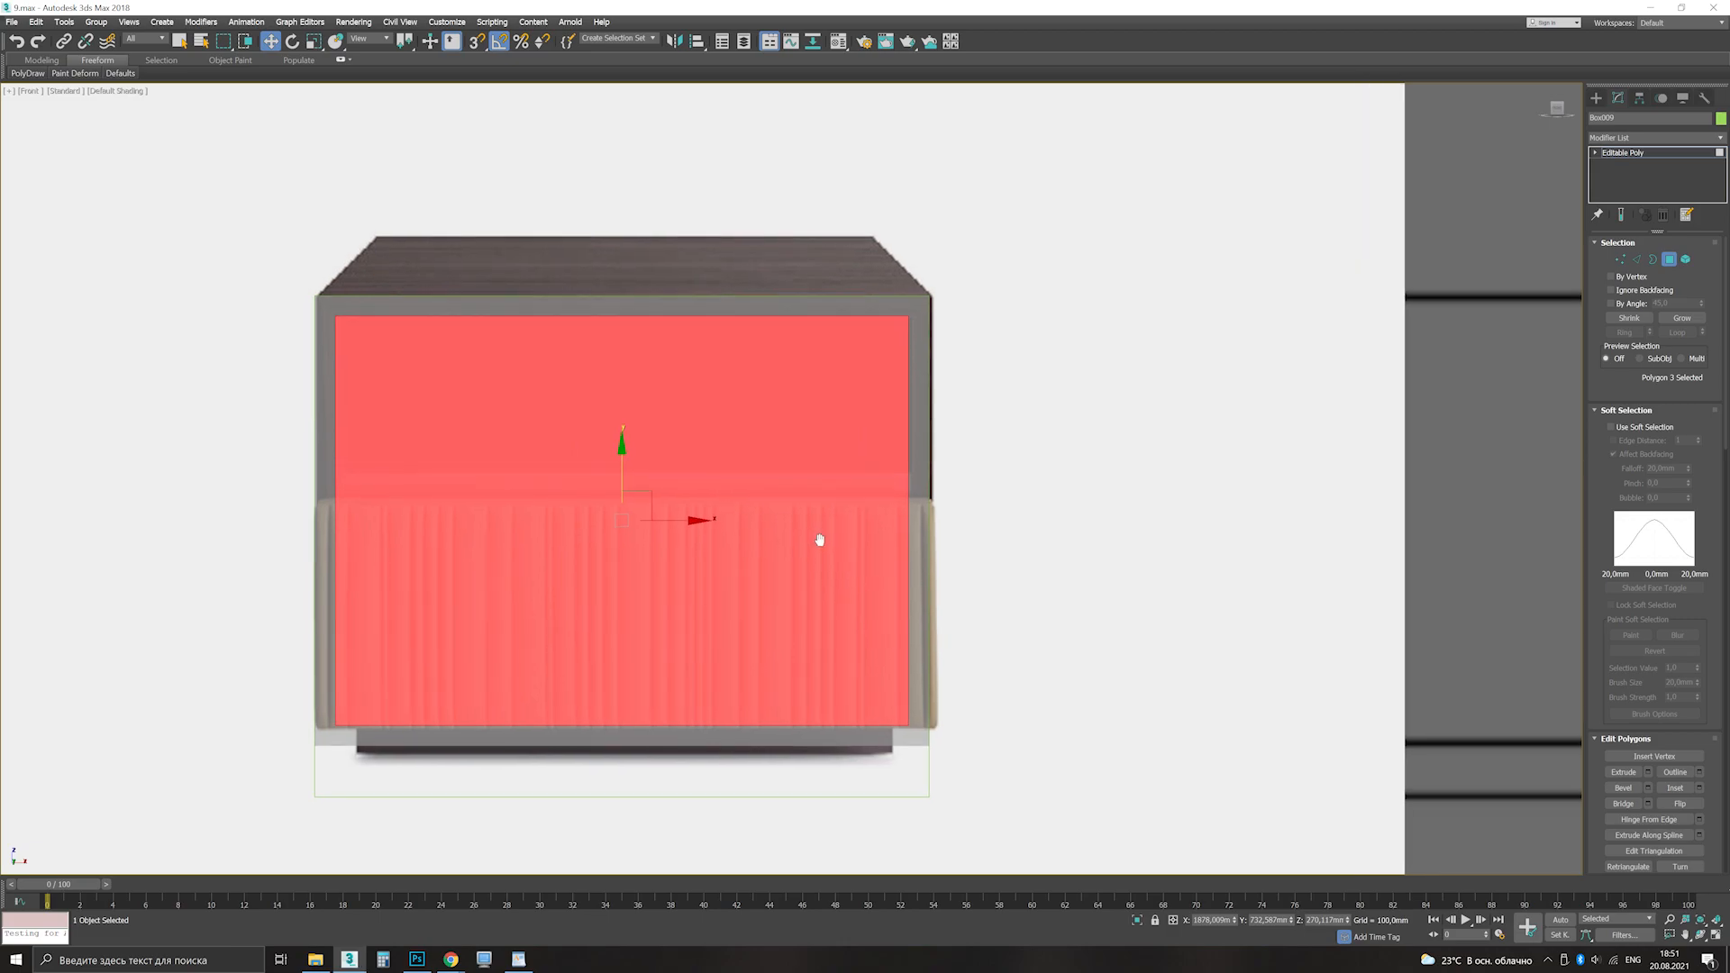
pyautogui.click(1714, 935)
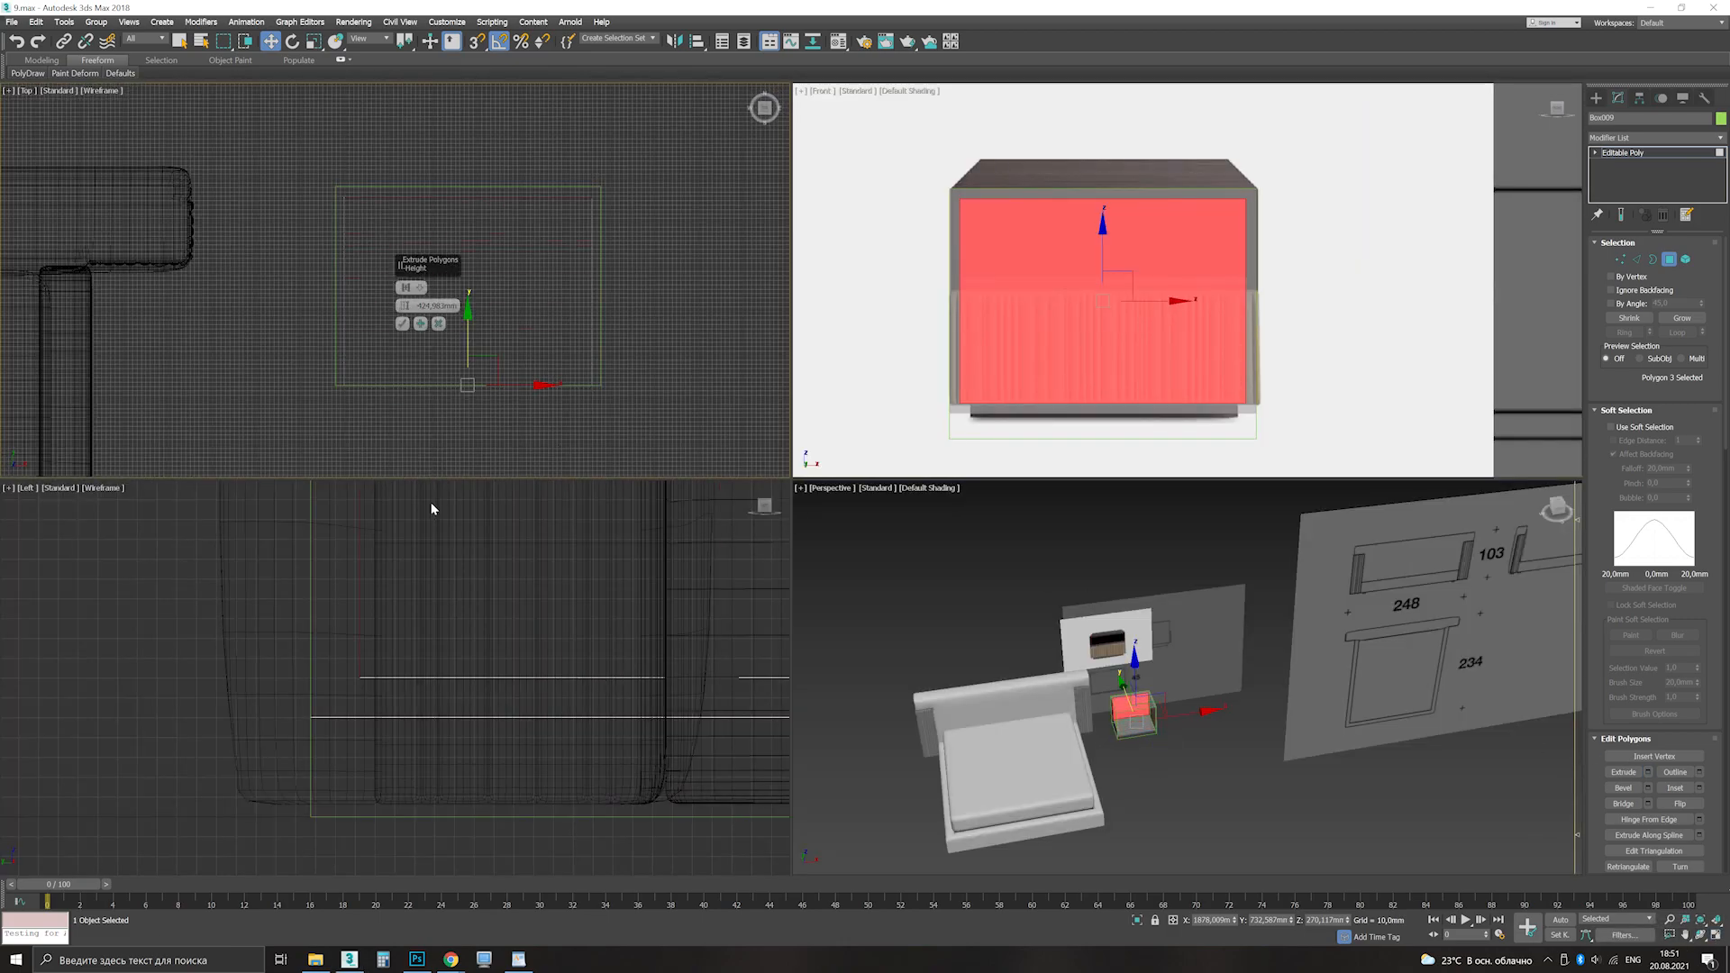
pyautogui.press('Return')
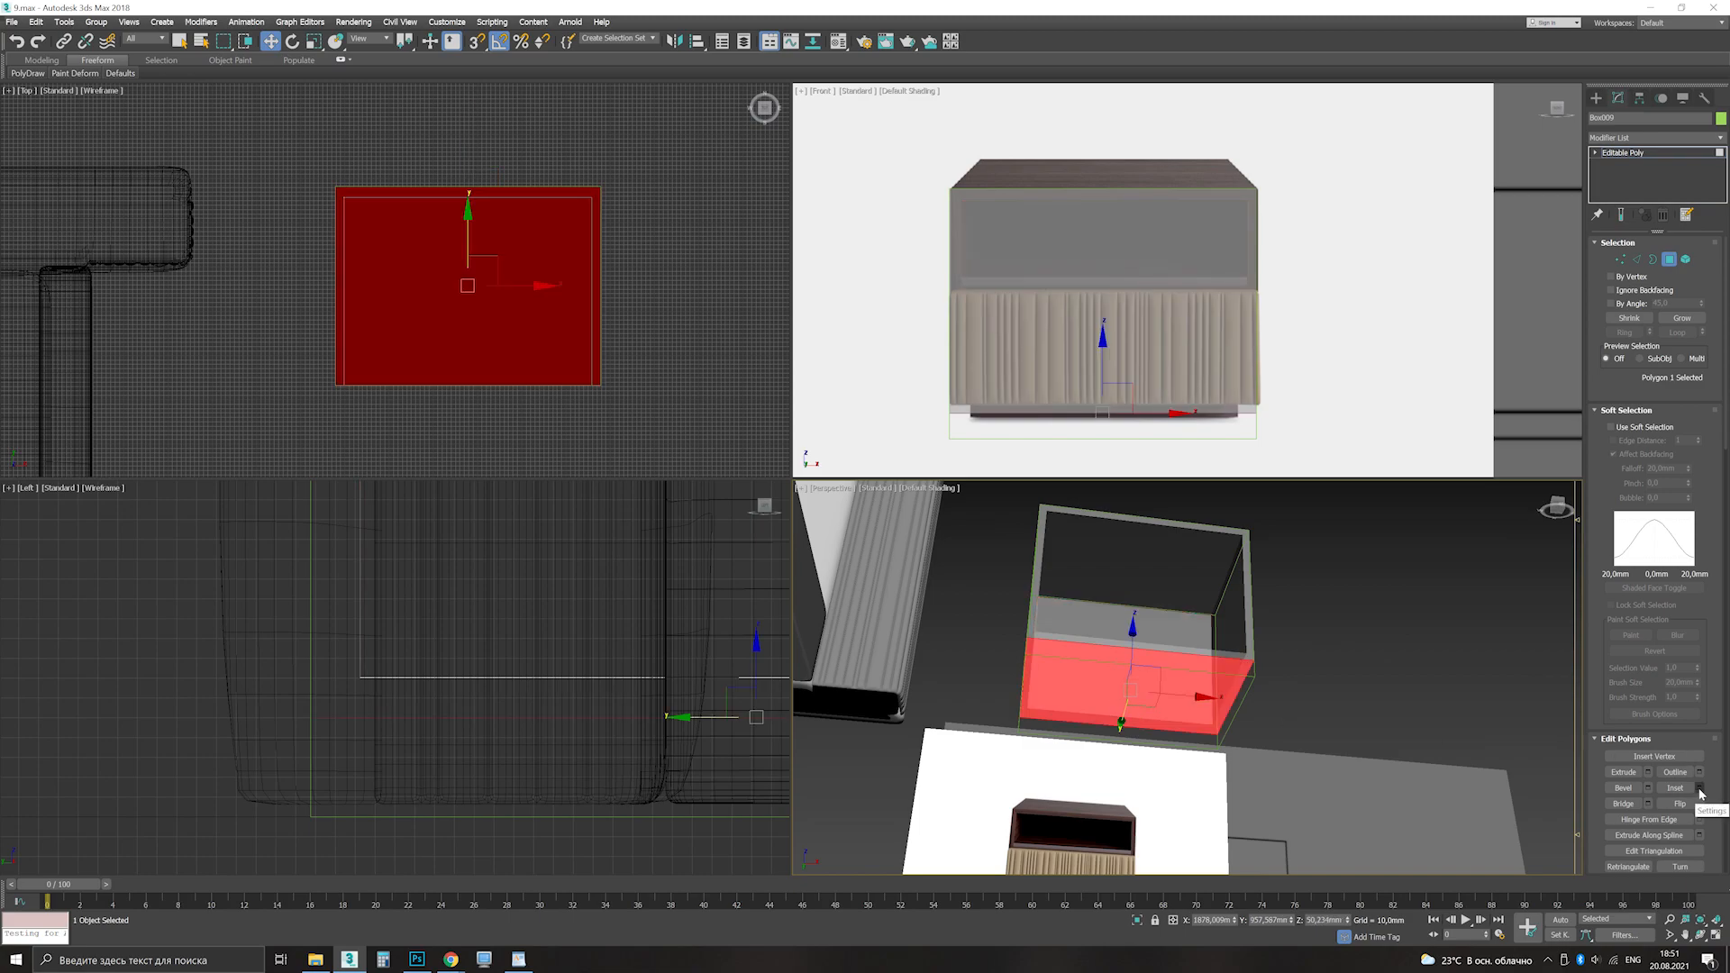
# Step: Inset the nightstand's bottom polygon to the outline of the recessed plinth
pyautogui.click(1700, 789)
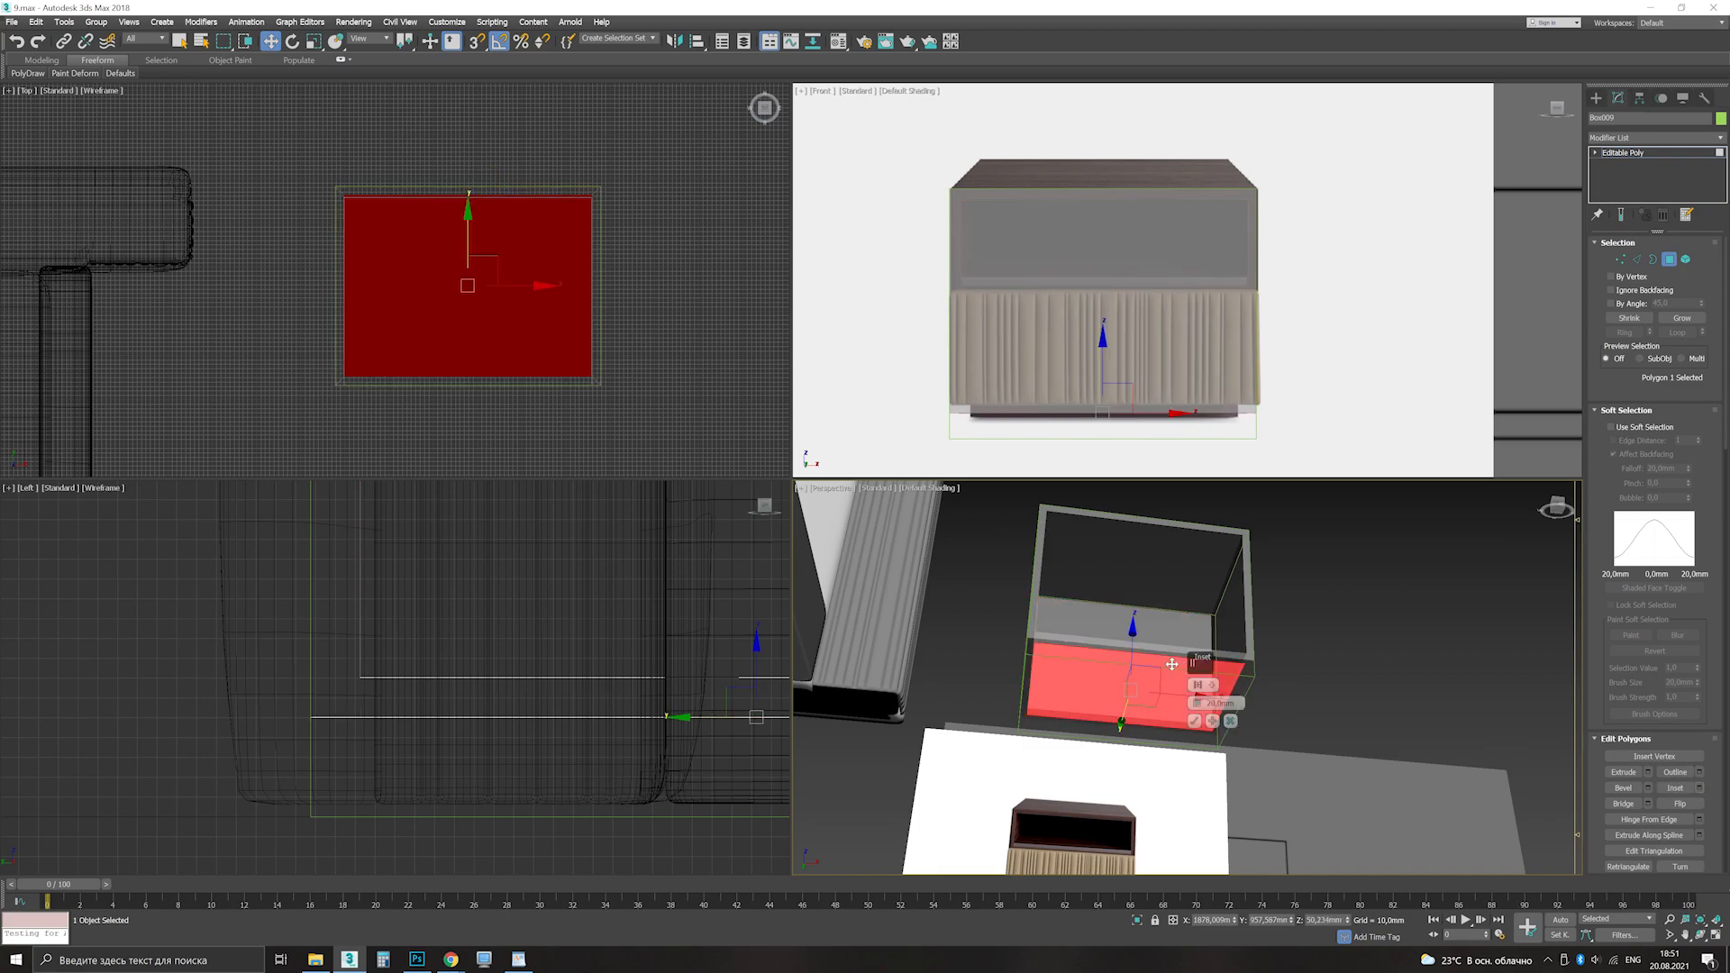
pyautogui.scroll(5, 1194, 325)
pyautogui.click(1194, 324)
# Step: Extrude the inset bottom polygon by 30 mm and lower it to form the plinth
pyautogui.hotkey('shift', 'e')
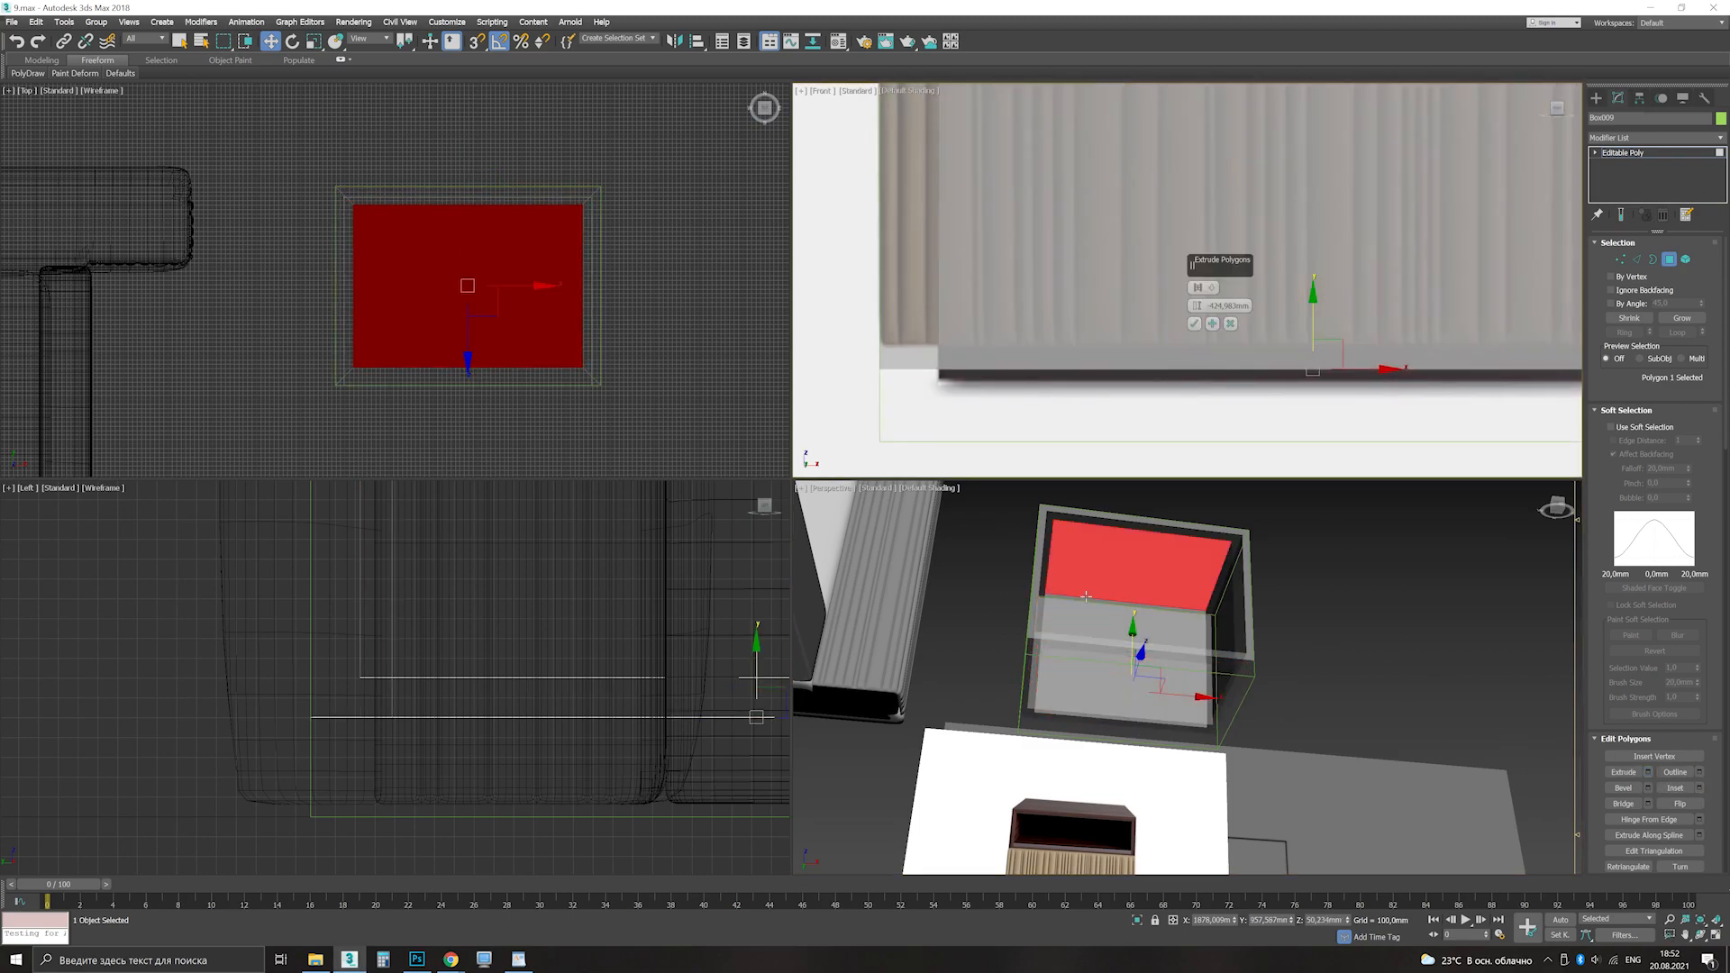
pyautogui.write('30')
pyautogui.press('Return')
pyautogui.press('Return')
pyautogui.moveTo(1314, 365); pyautogui.dragTo(1256, 345, button='middle')
pyautogui.moveTo(1254, 346); pyautogui.dragTo(1252, 371)
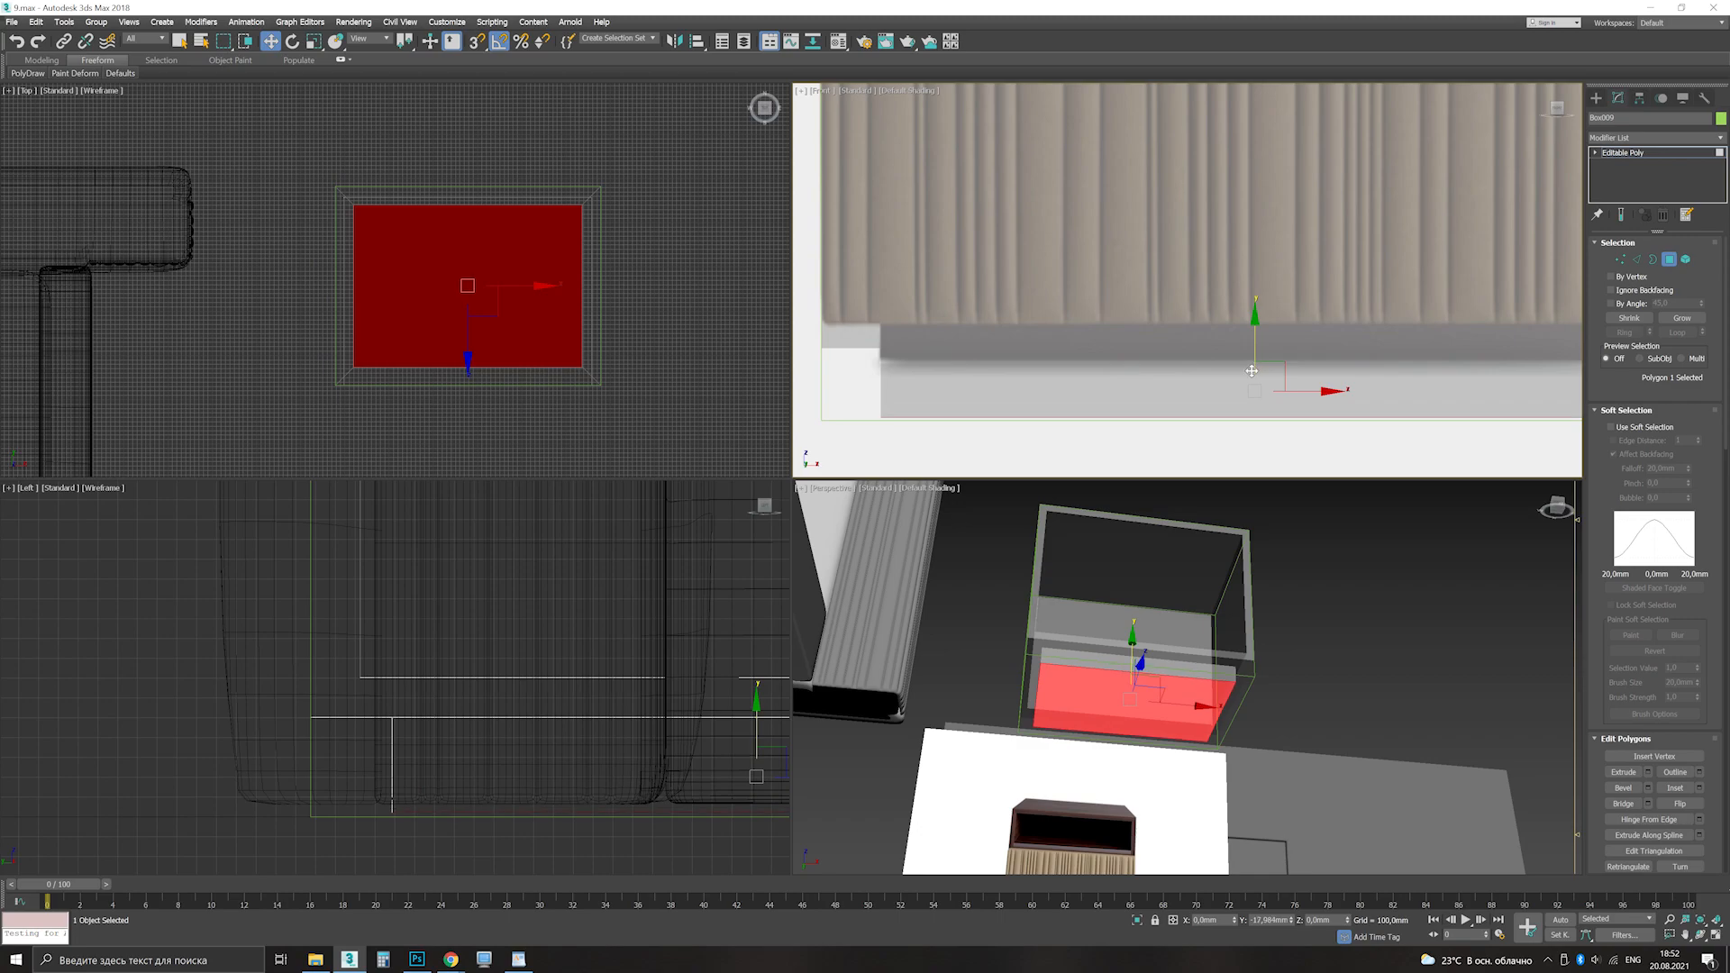
# Step: Assign the 20 - Default material to the nightstand, turn off its see-through display and show edged faces
pyautogui.keyDown('alt'); pyautogui.moveTo(1176, 630); pyautogui.dragTo(1171, 685, button='middle'); pyautogui.keyUp('alt')
pyautogui.scroll(-5, 1143, 336)
pyautogui.keyDown('alt'); pyautogui.moveTo(1117, 631); pyautogui.dragTo(1189, 662, button='middle'); pyautogui.keyUp('alt')
pyautogui.hotkey('alt', 'w')
pyautogui.press('m')
pyautogui.moveTo(1217, 316); pyautogui.dragTo(846, 541)
pyautogui.hotkey('alt', 'x')
pyautogui.keyDown('alt'); pyautogui.moveTo(847, 540); pyautogui.dragTo(815, 568, button='middle'); pyautogui.keyUp('alt')
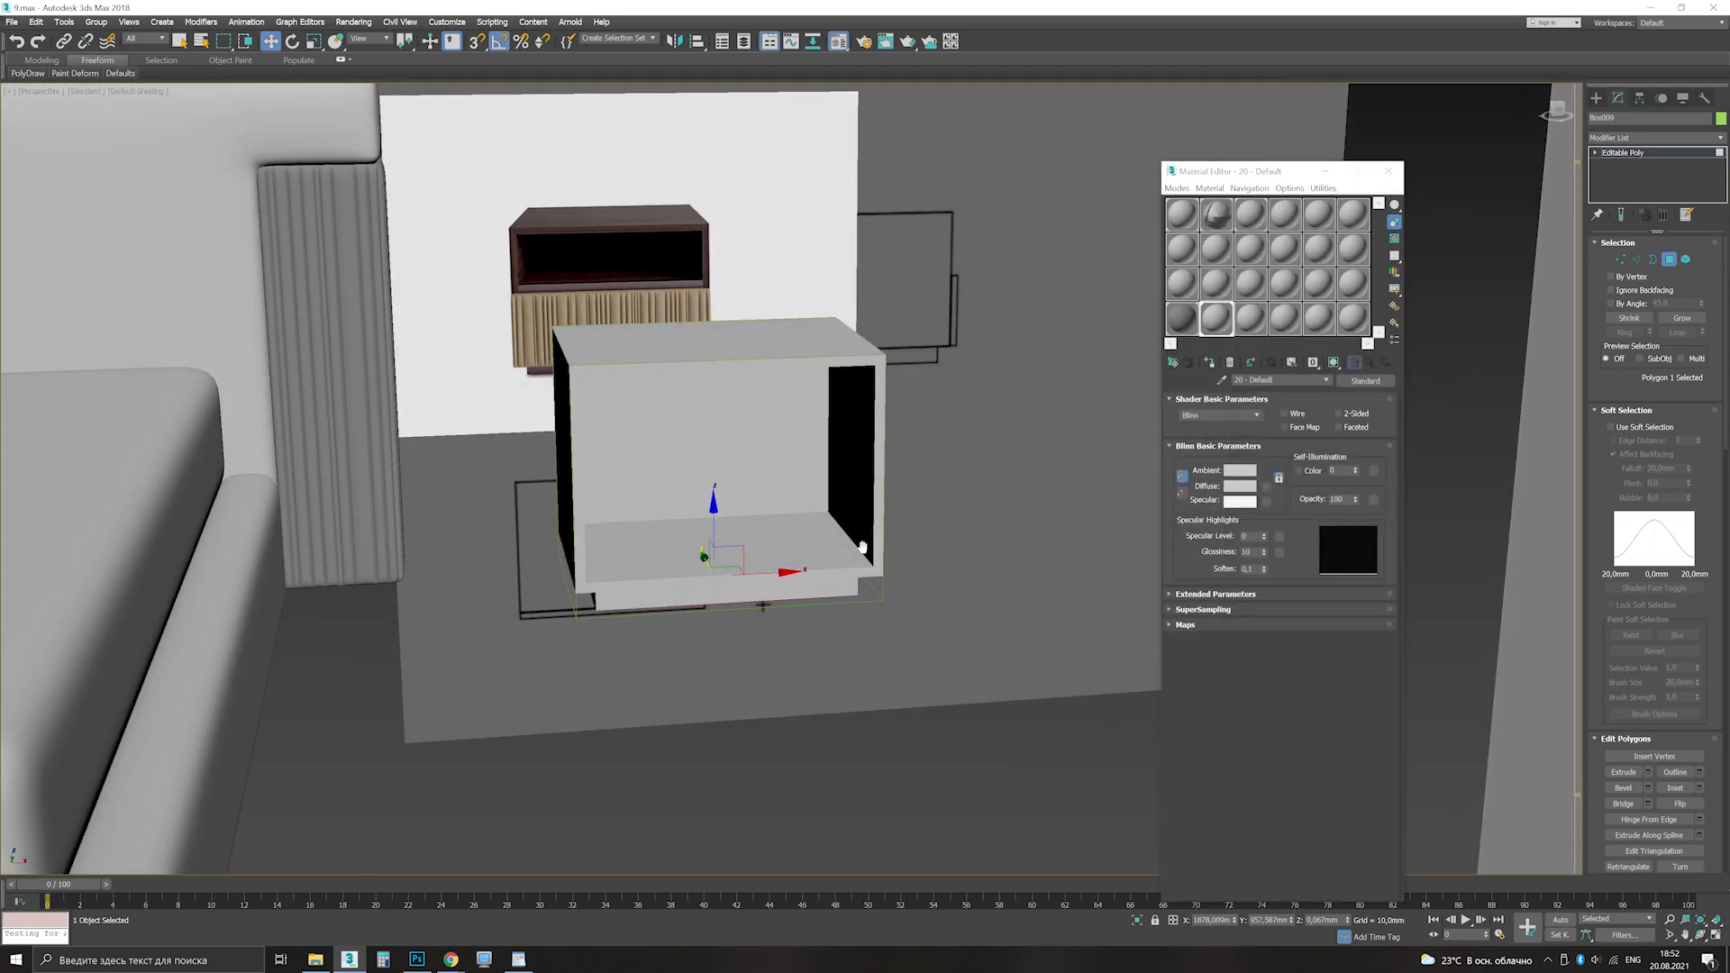
pyautogui.press('F4')
pyautogui.click(1324, 166)
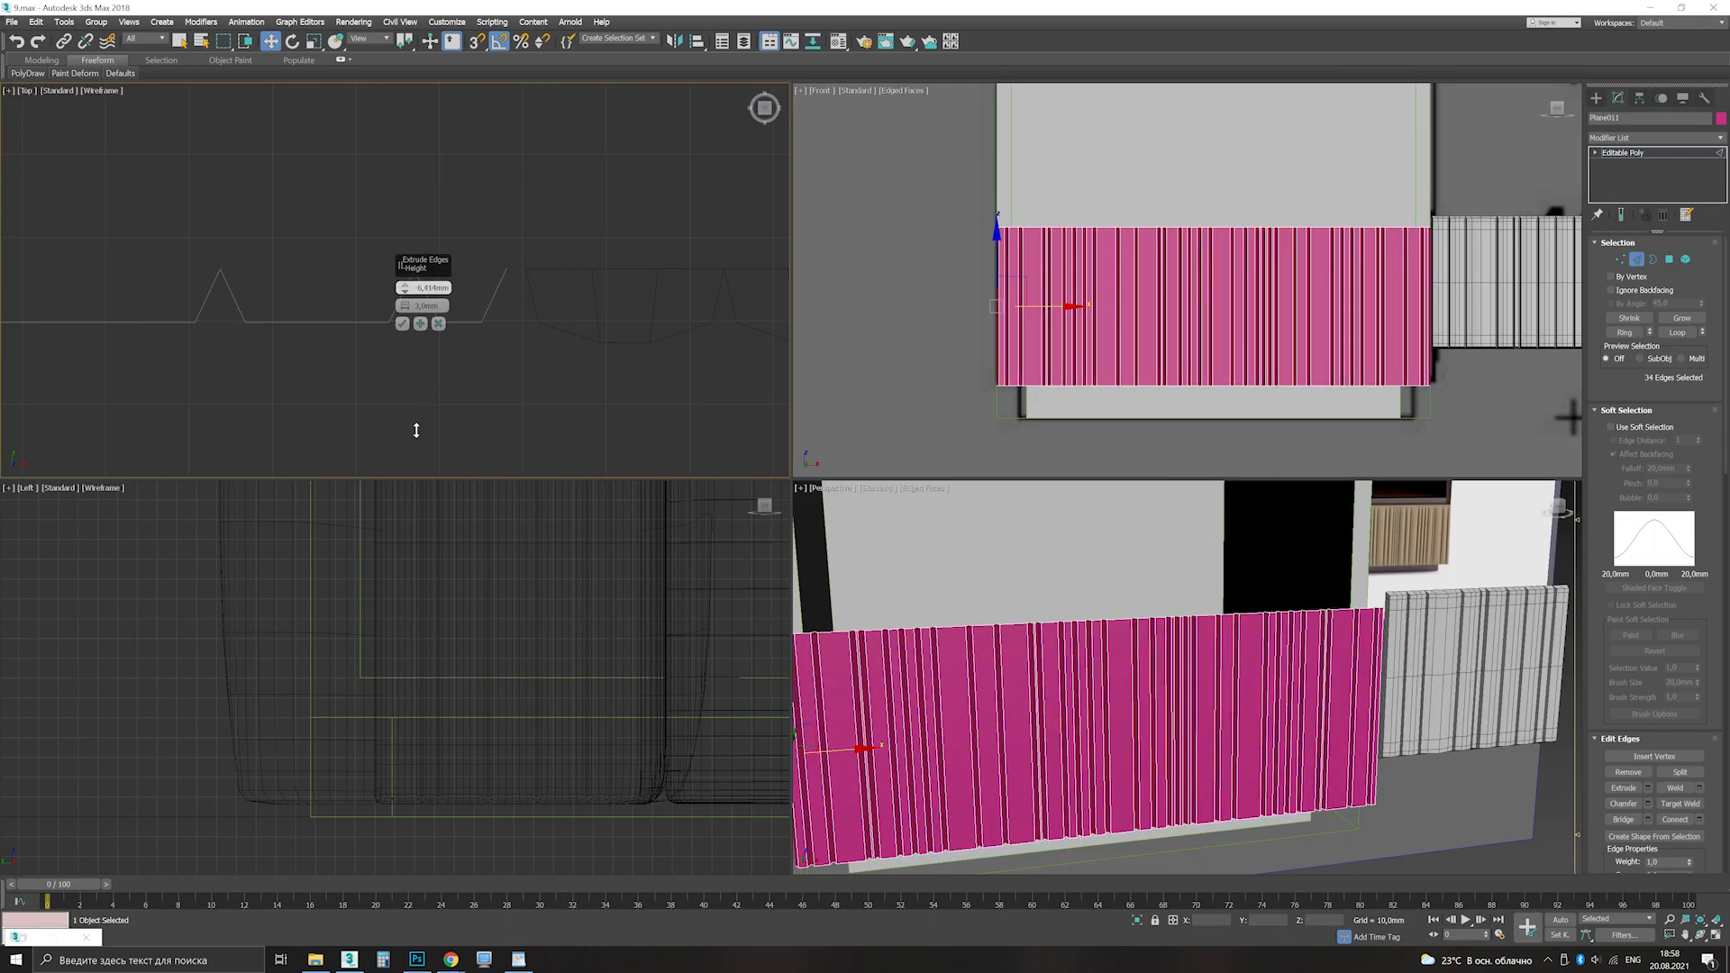
# Step: Extrude the selected vertical edges of the pink drawer front by about 6.4 mm to form grooves
pyautogui.click(407, 352)
pyautogui.scroll(-8, 427, 388)
pyautogui.moveTo(1025, 301); pyautogui.dragTo(1024, 281, button='middle')
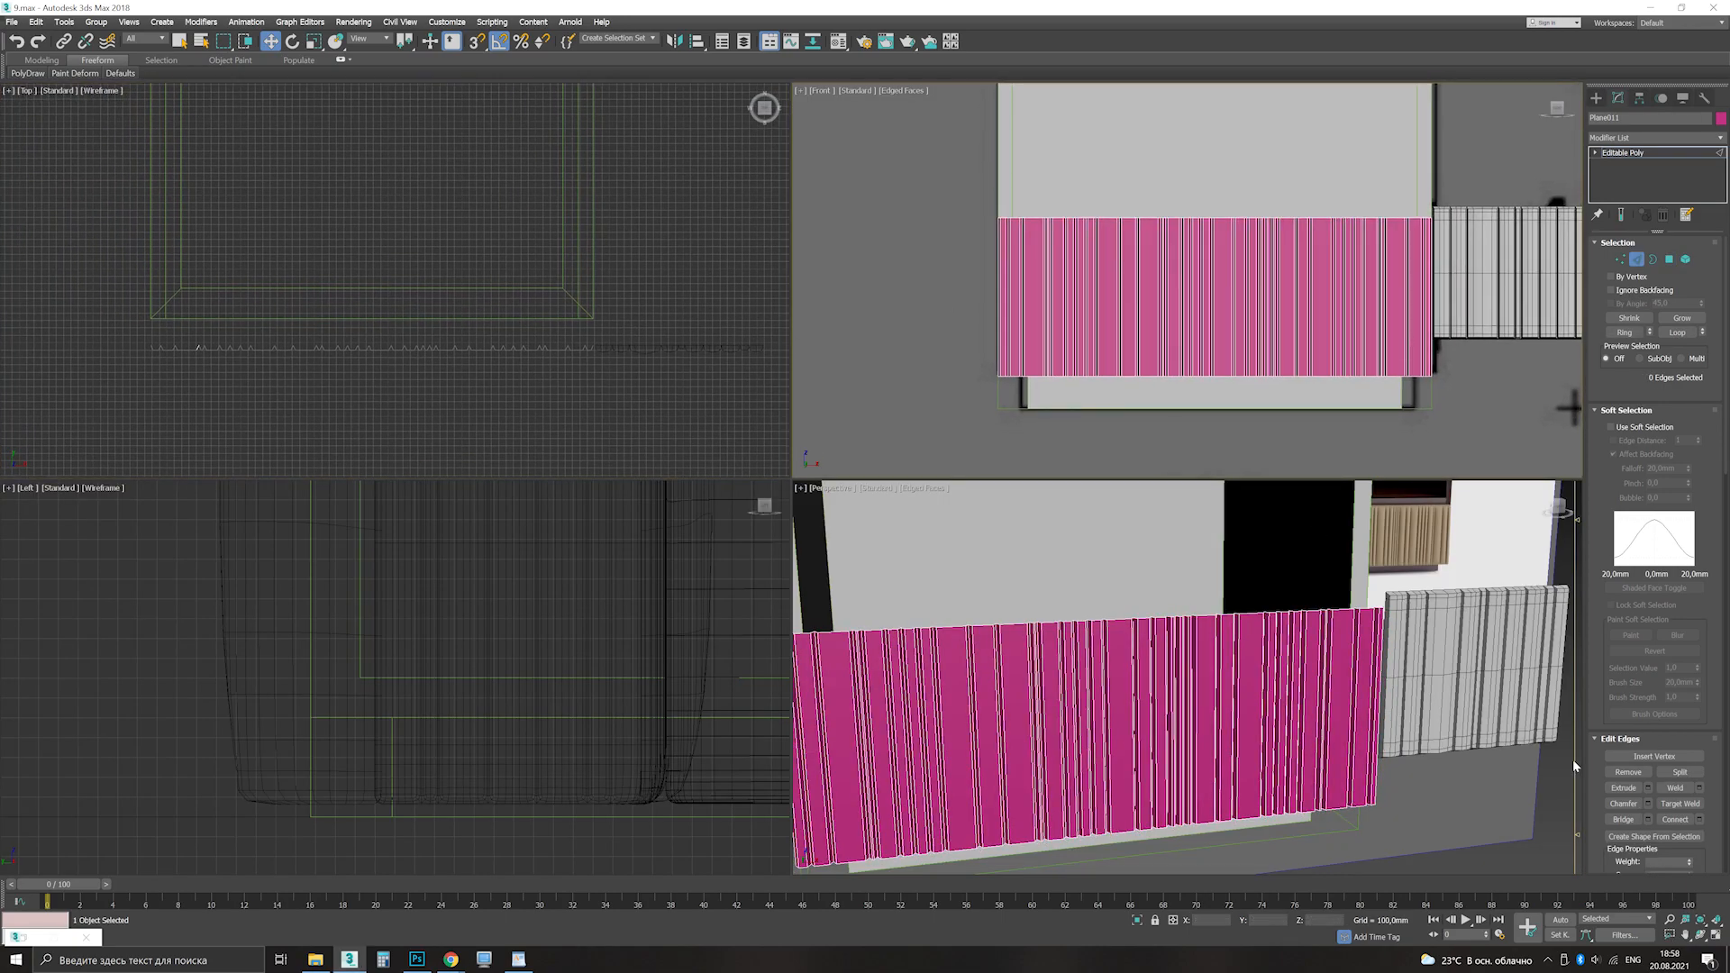
pyautogui.hotkey('alt', 'w')
pyautogui.hotkey('alt', 'w')
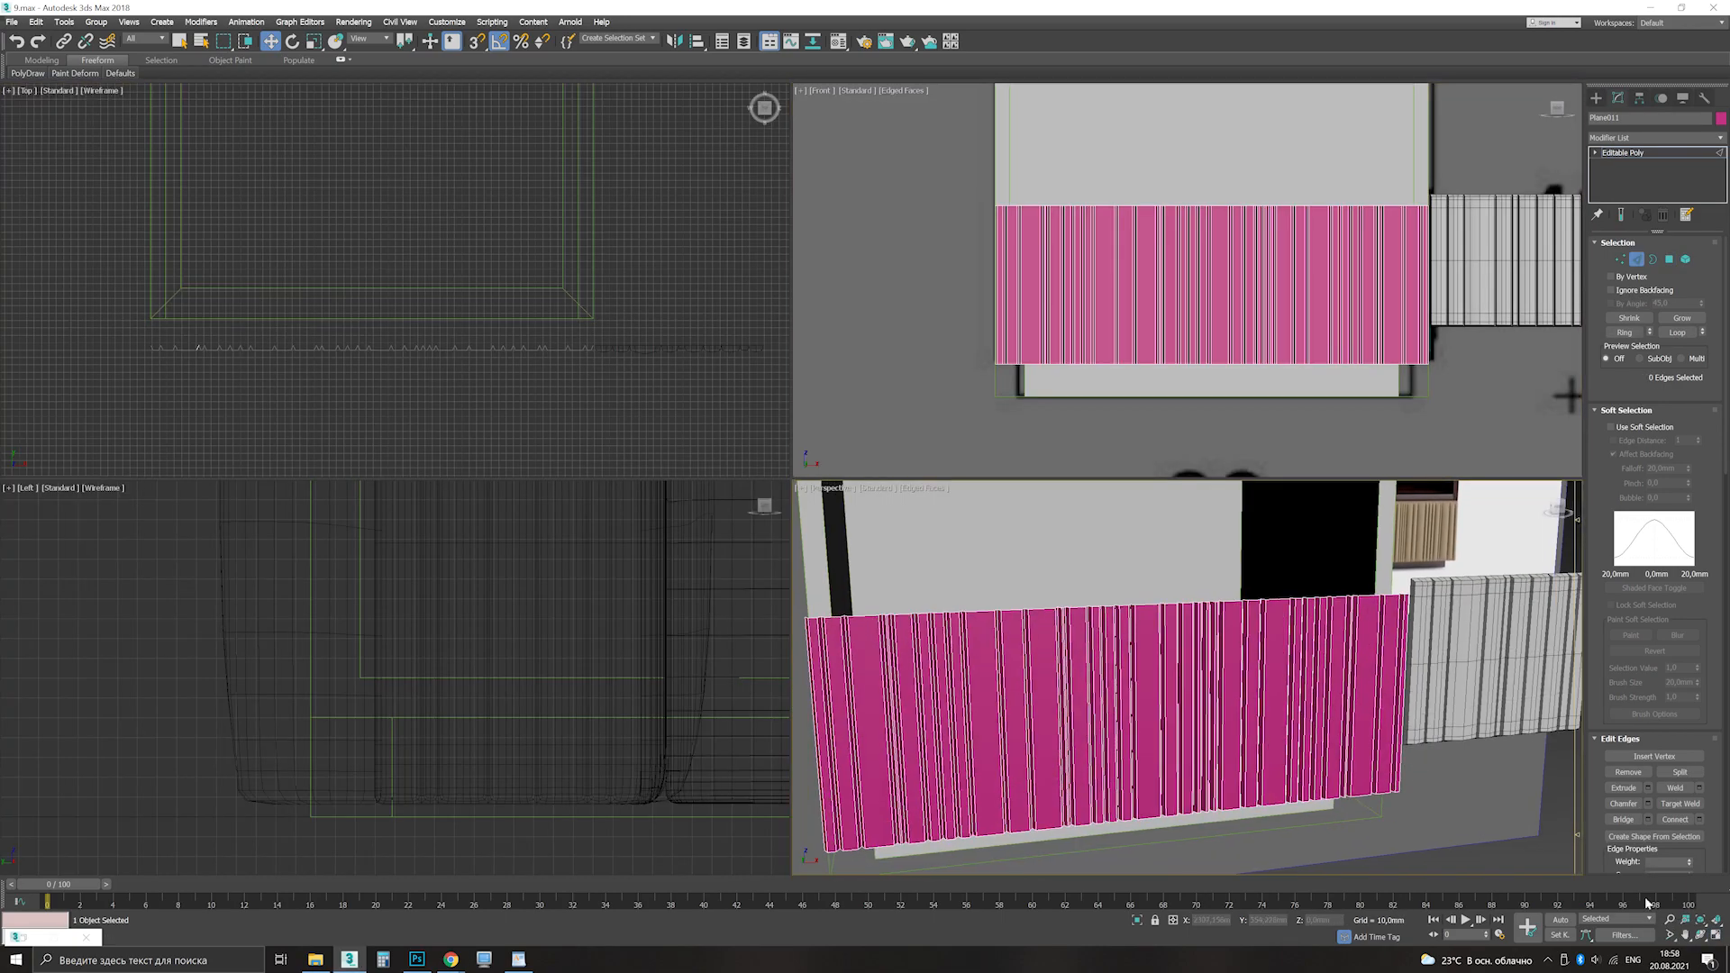
# Step: Extrude the open border of the grooved drawer front backward and flatten it to give the panel thickness
pyautogui.click(1515, 820)
pyautogui.hotkey('alt', 'w')
pyautogui.click(906, 311)
pyautogui.keyDown('alt'); pyautogui.moveTo(906, 311); pyautogui.dragTo(968, 301, button='middle'); pyautogui.keyUp('alt')
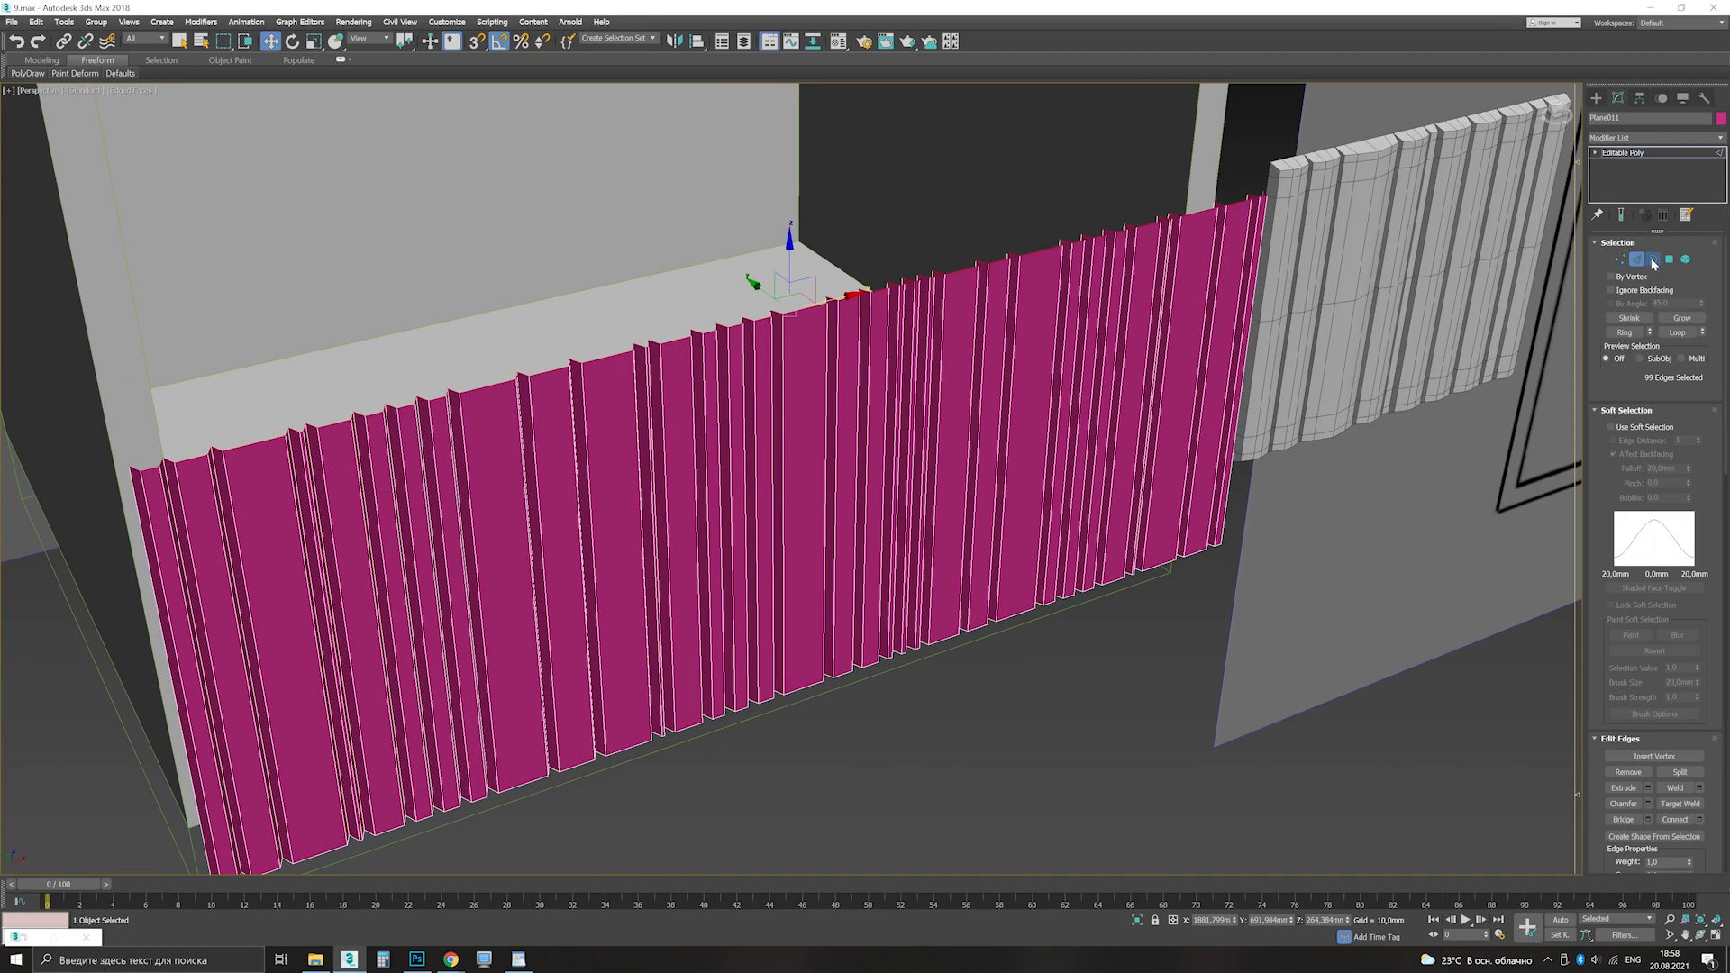
pyautogui.click(1651, 259)
pyautogui.keyDown('alt'); pyautogui.moveTo(811, 432); pyautogui.dragTo(775, 494, button='middle'); pyautogui.keyUp('alt')
pyautogui.keyDown('shift'); pyautogui.moveTo(775, 495); pyautogui.dragTo(752, 477); pyautogui.keyUp('shift')
pyautogui.press('r')
pyautogui.keyDown('alt'); pyautogui.moveTo(752, 478); pyautogui.dragTo(406, 469, button='middle'); pyautogui.keyUp('alt')
pyautogui.scroll(-5, 807, 467)
pyautogui.keyDown('alt'); pyautogui.moveTo(807, 467); pyautogui.dragTo(775, 455, button='middle'); pyautogui.keyUp('alt')
pyautogui.scroll(3, 784, 454)
pyautogui.moveTo(784, 455); pyautogui.dragTo(790, 466, button='middle')
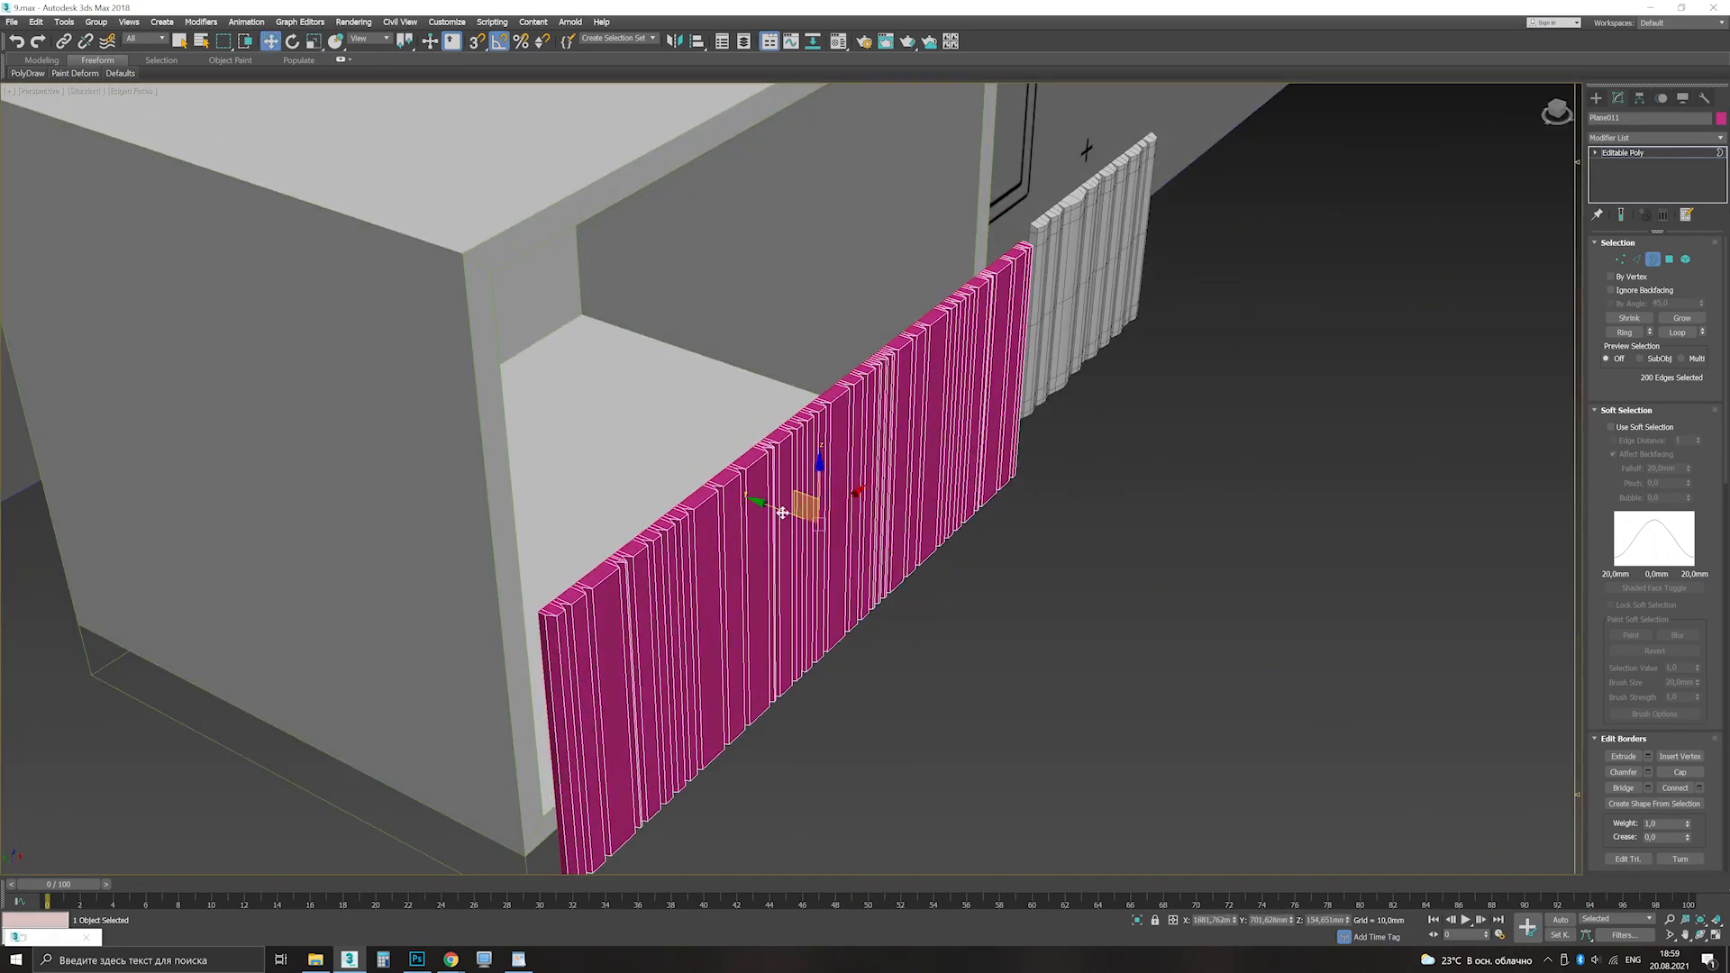
# Step: Move the grooved drawer front against the lower front of the nightstand
pyautogui.press('6')
pyautogui.press('w')
pyautogui.press('3')
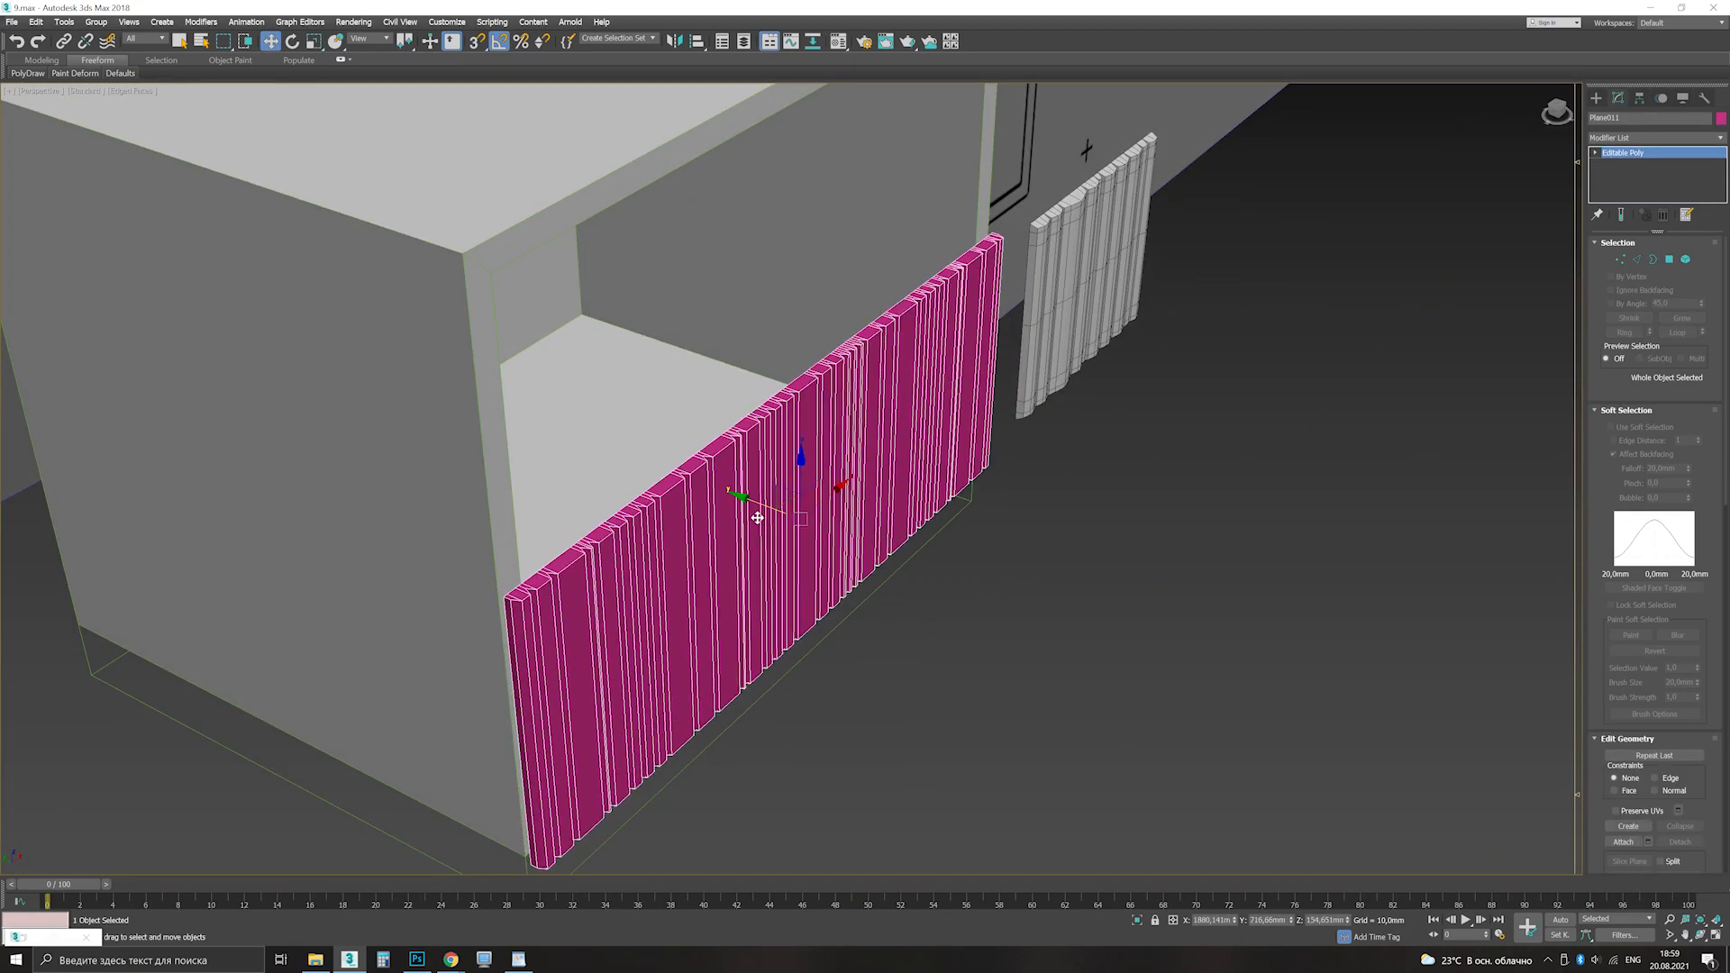
pyautogui.keyDown('alt'); pyautogui.moveTo(753, 518); pyautogui.dragTo(931, 490, button='middle'); pyautogui.keyUp('alt')
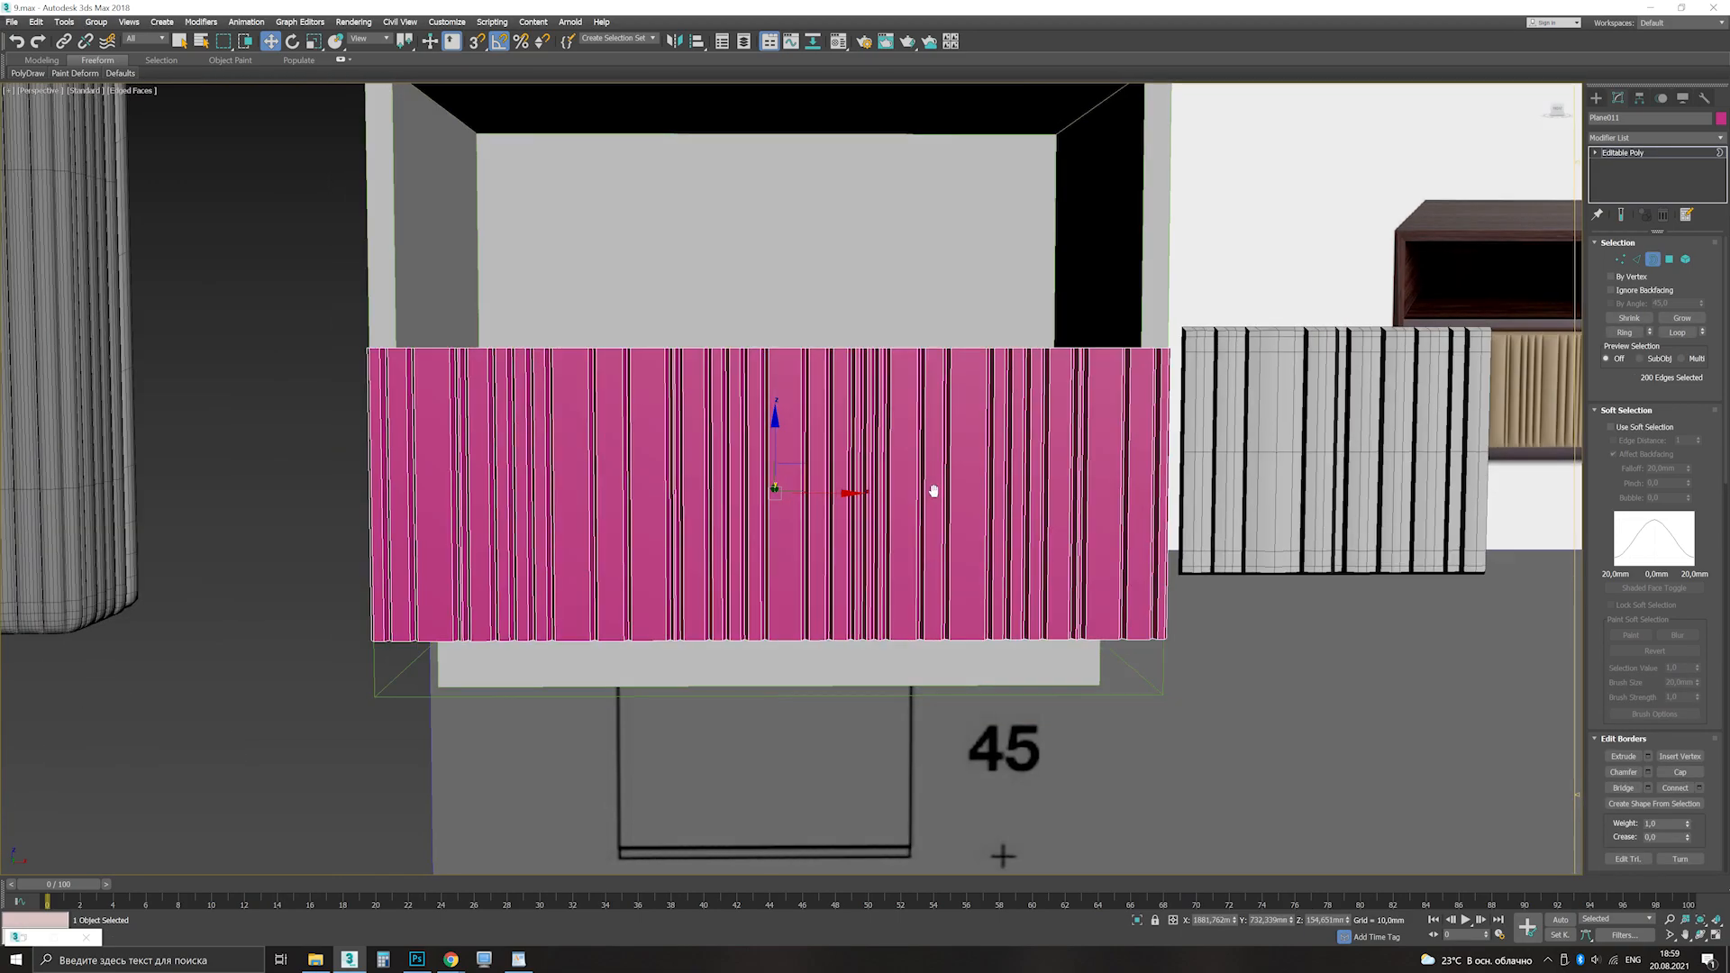
# Step: Connect the edges across the wide slats of the drawer front with two segments and bow their fronts outward
pyautogui.hotkey('alt', 'w')
pyautogui.scroll(3, 567, 322)
pyautogui.press('2')
pyautogui.scroll(2, 567, 322)
pyautogui.moveTo(301, 282); pyautogui.dragTo(305, 385)
pyautogui.rightClick(454, 348)
pyautogui.click(423, 271)
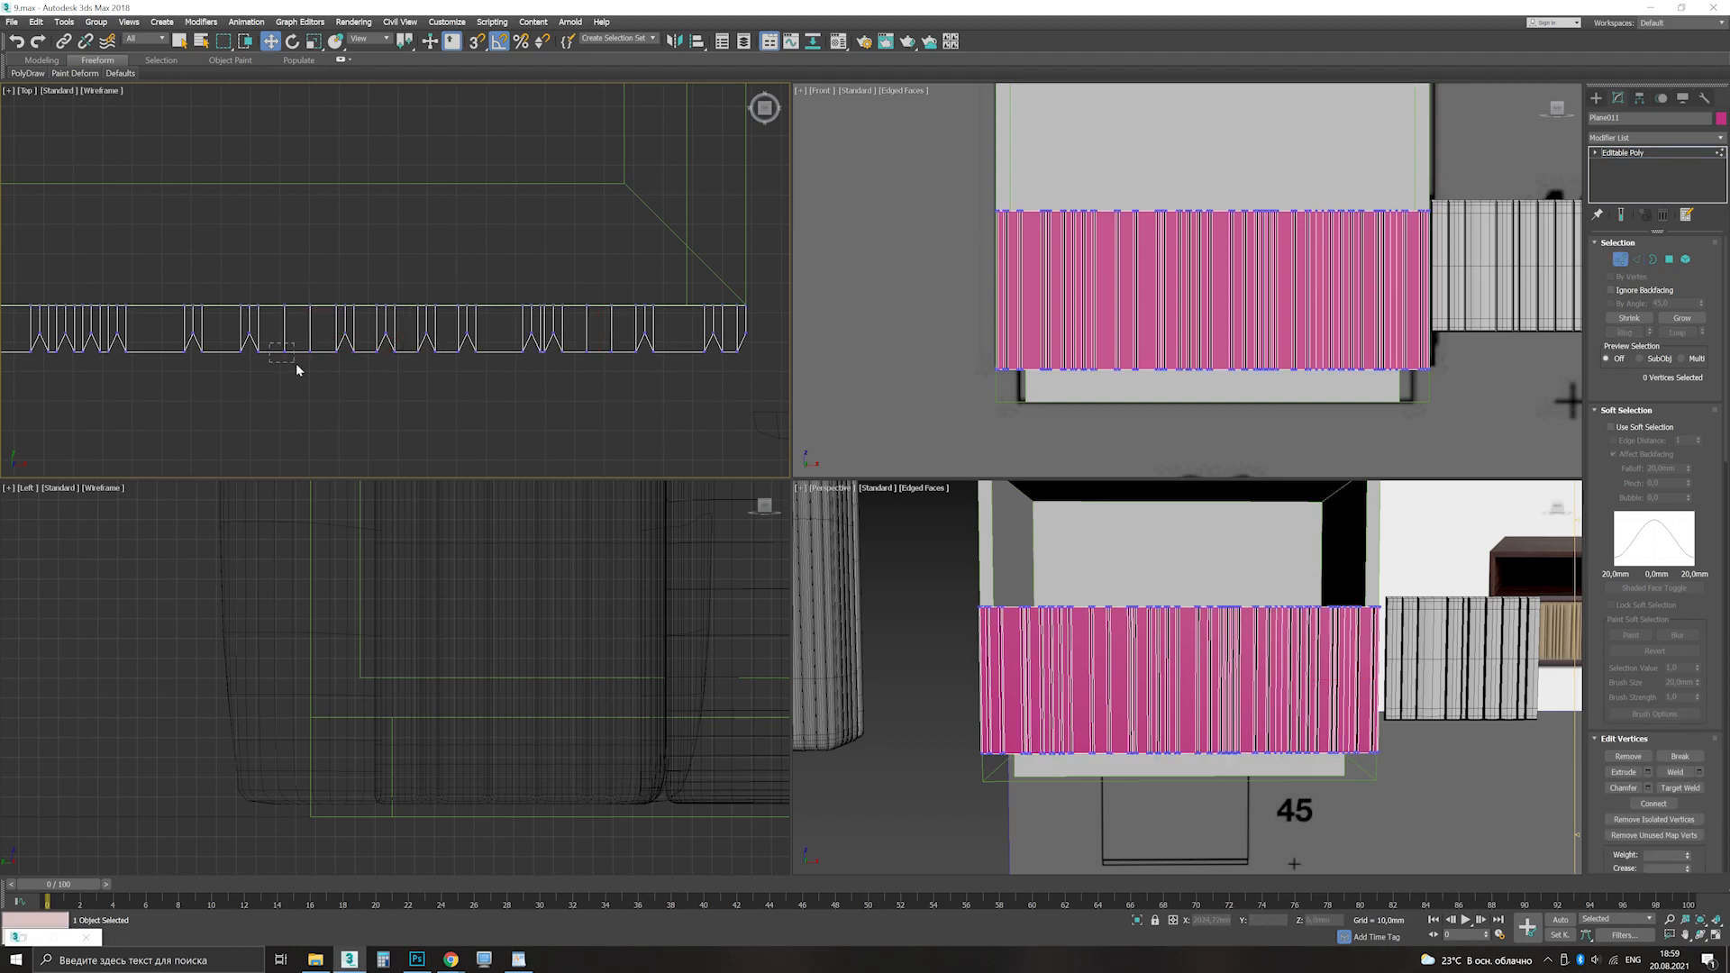
# Step: Connect the edges across narrower slats with one segment and pull their front midpoints outward
pyautogui.moveTo(485, 341); pyautogui.dragTo(514, 369)
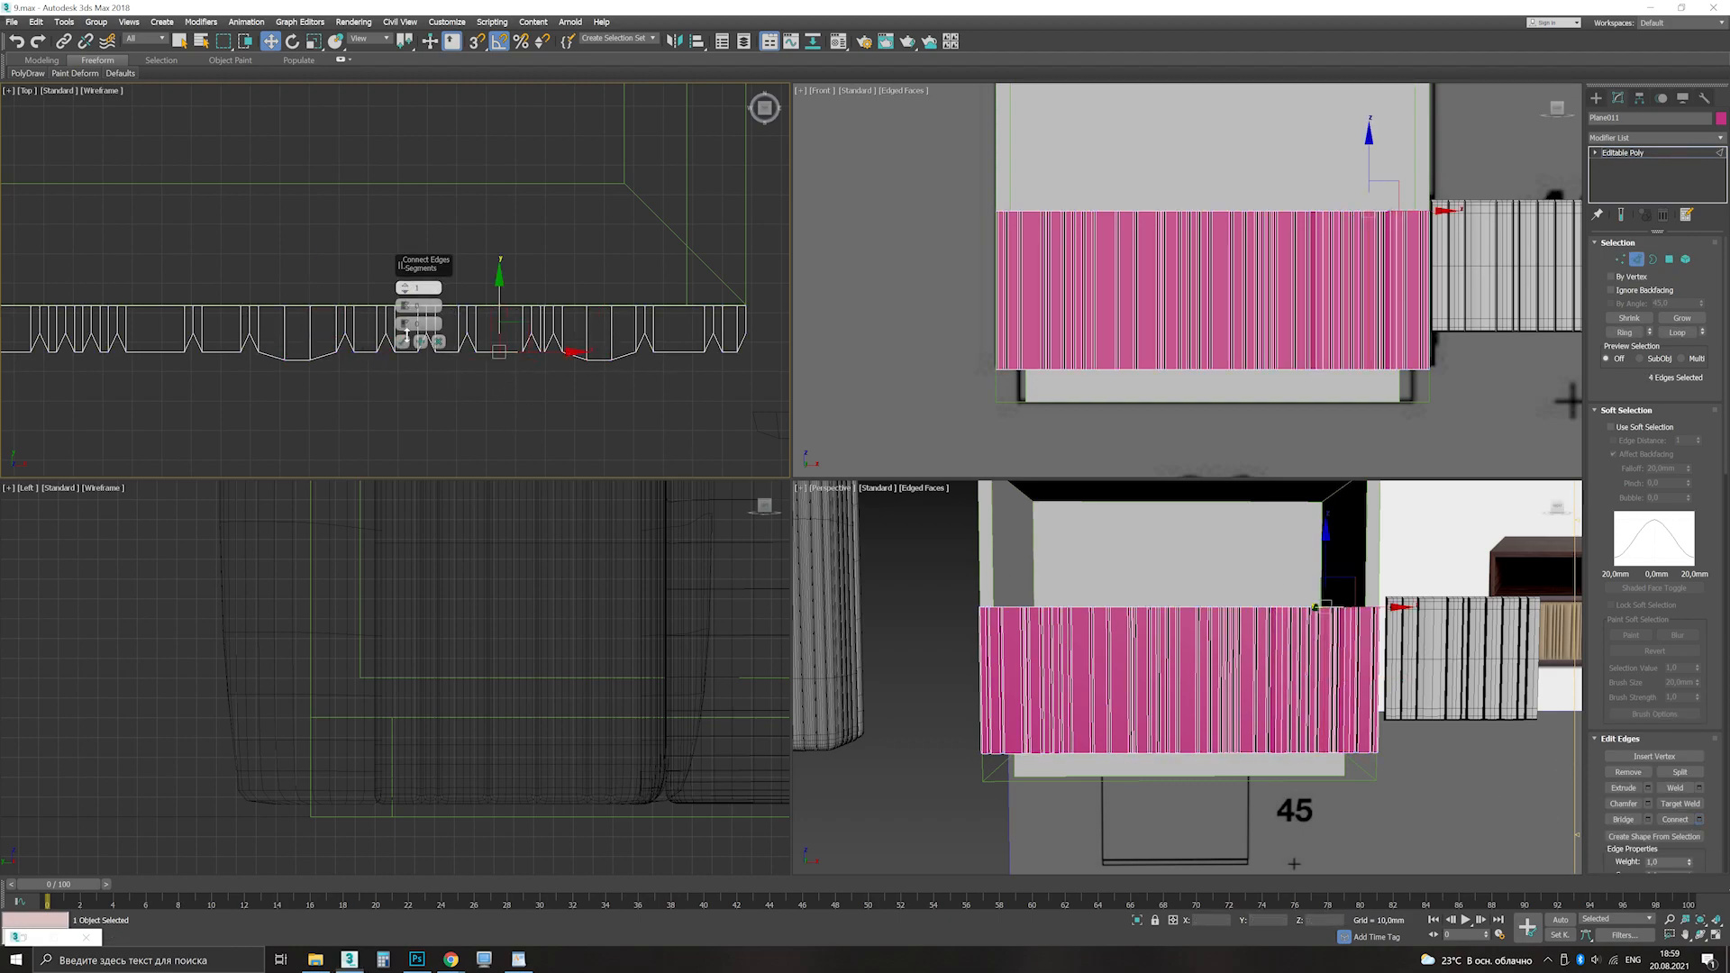
pyautogui.press('2')
pyautogui.moveTo(472, 400); pyautogui.dragTo(652, 402, button='middle')
pyautogui.press('1')
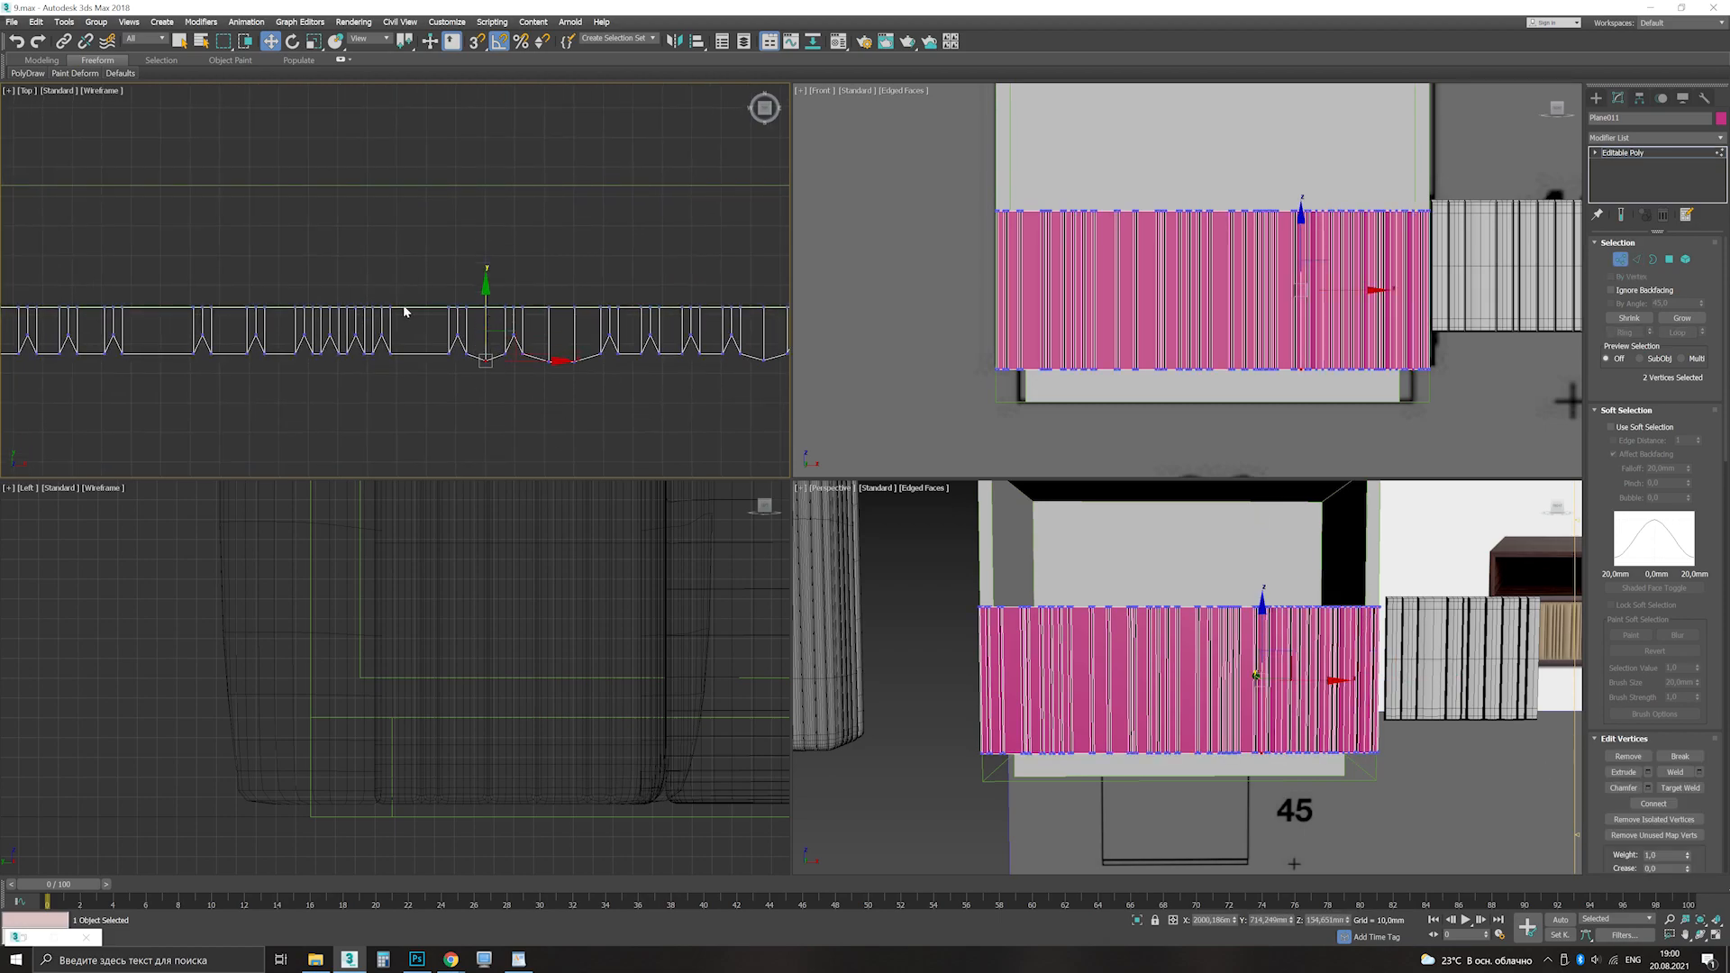
# Step: Push the fronts of the cluster of narrow drawer-front slats inward so they sit behind the neighbouring slats
pyautogui.scroll(1, 407, 369)
pyautogui.moveTo(407, 372); pyautogui.dragTo(456, 353)
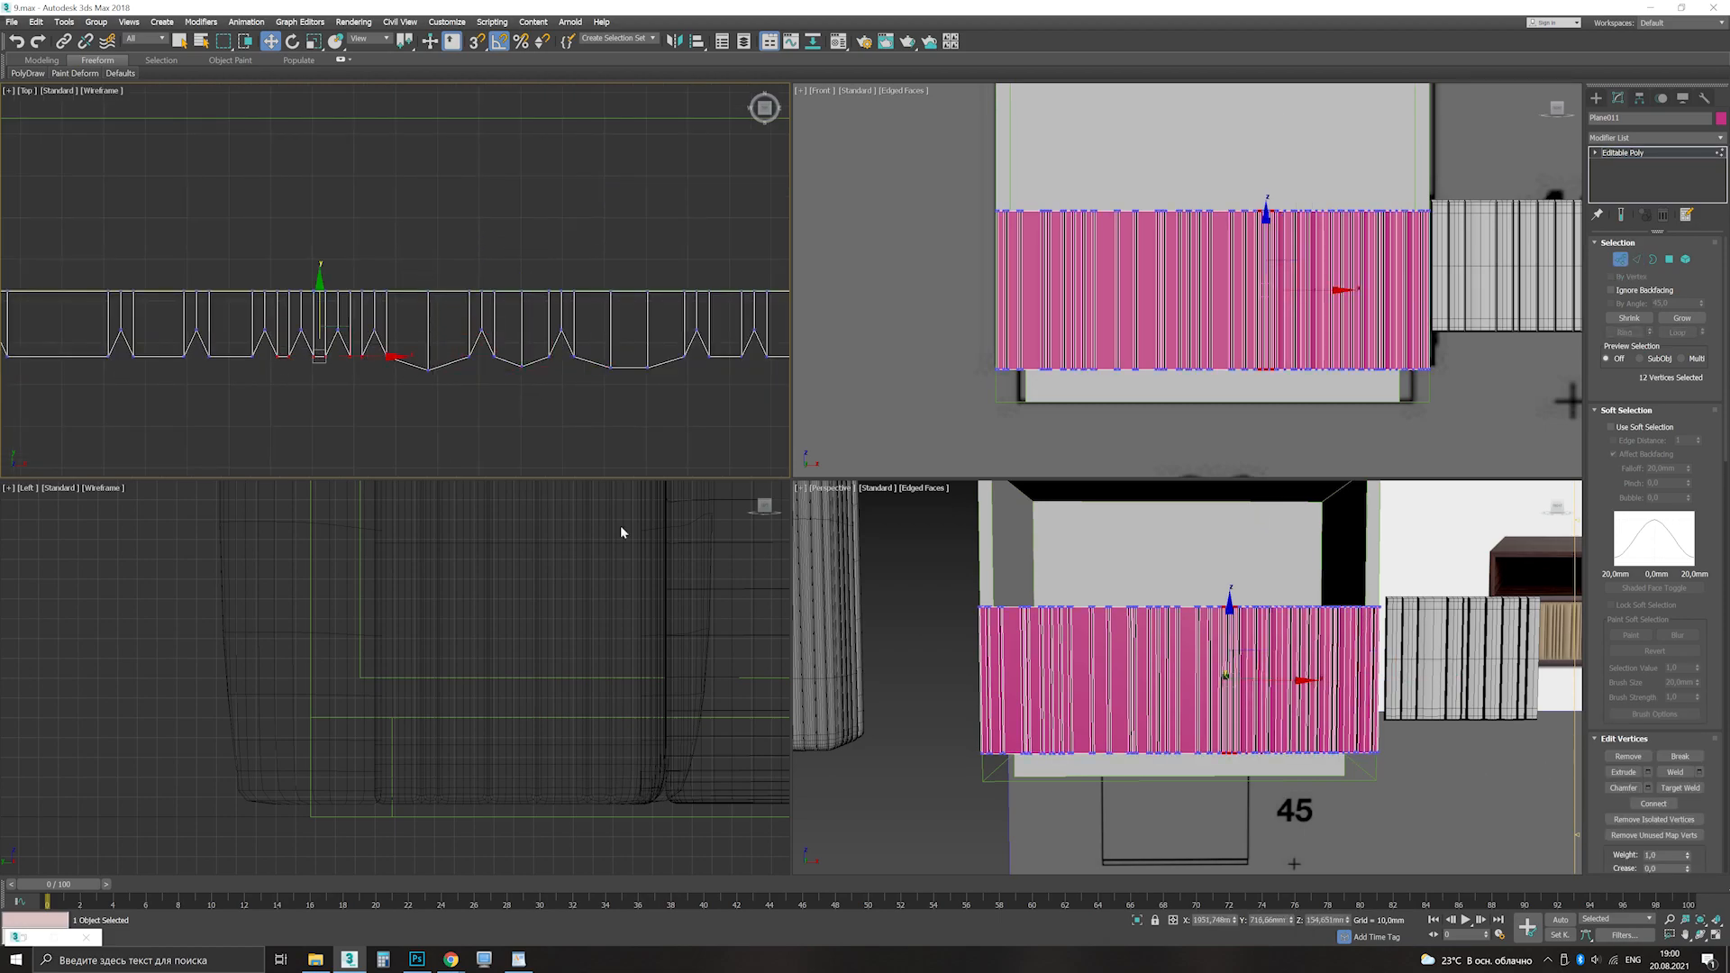
pyautogui.hotkey('alt', 'w')
pyautogui.moveTo(1300, 593); pyautogui.dragTo(1378, 529)
# Step: Connect the edges across two medium slats with one segment and the adjacent wide slat with two, pulling the new front vertices outward
pyautogui.scroll(-2, 612, 652)
pyautogui.press('r')
pyautogui.scroll(2, 923, 411)
pyautogui.moveTo(924, 411); pyautogui.dragTo(845, 664)
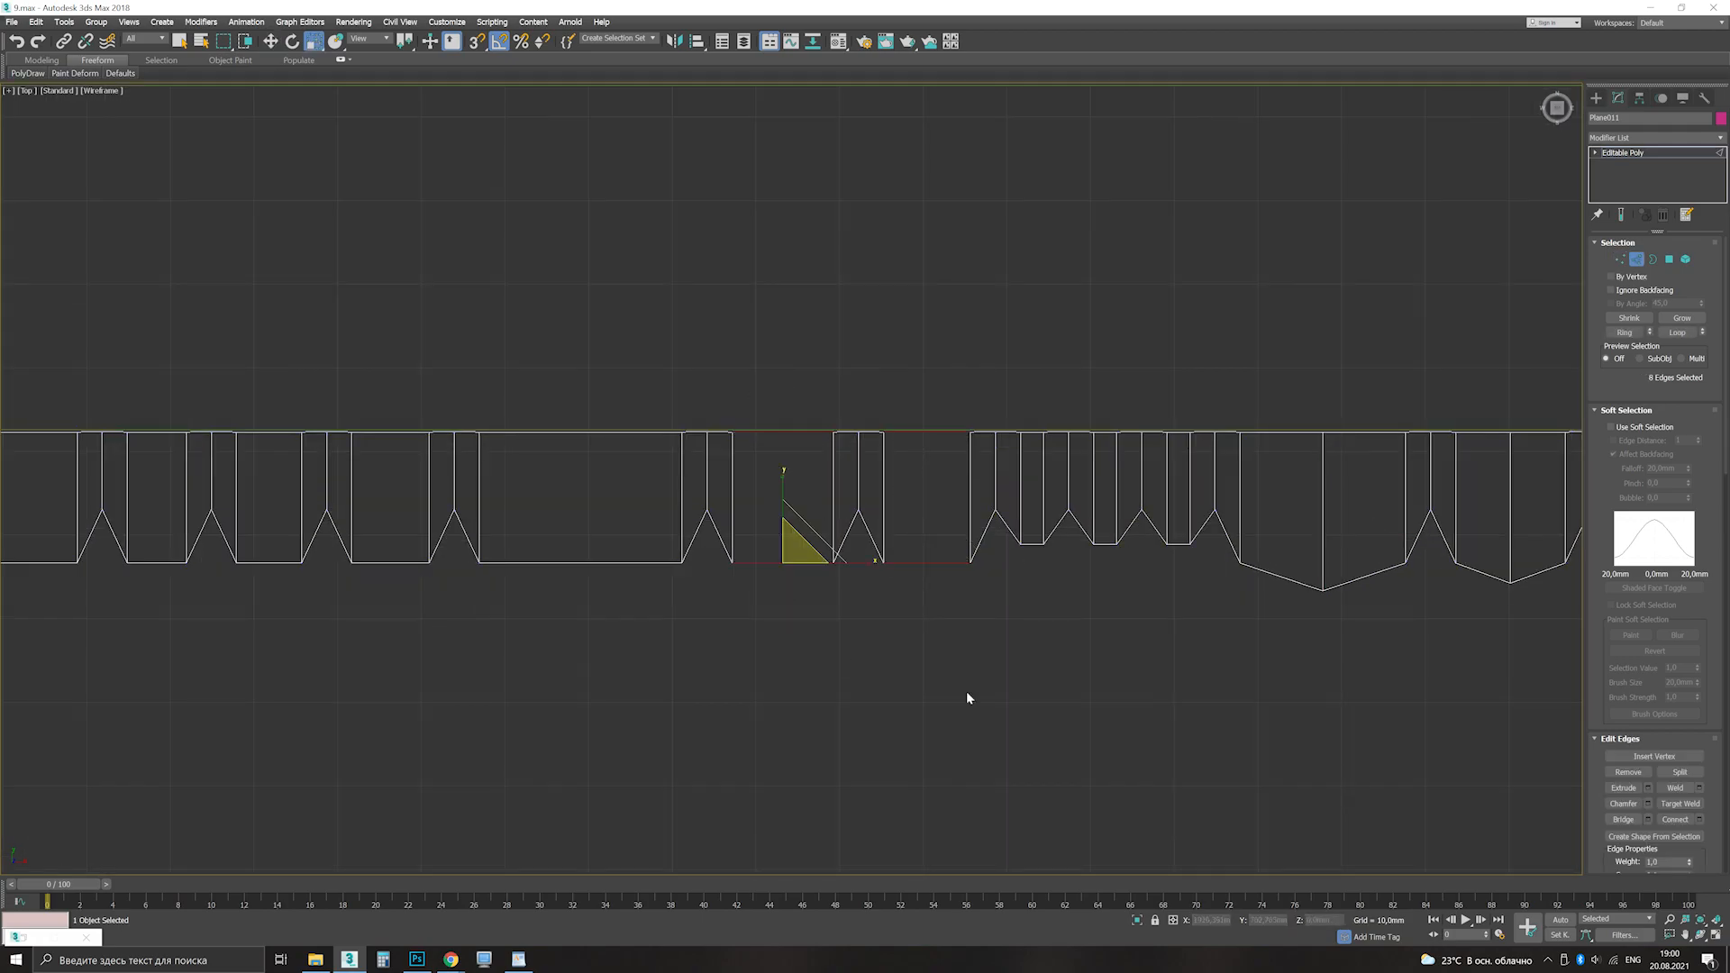
pyautogui.press('w')
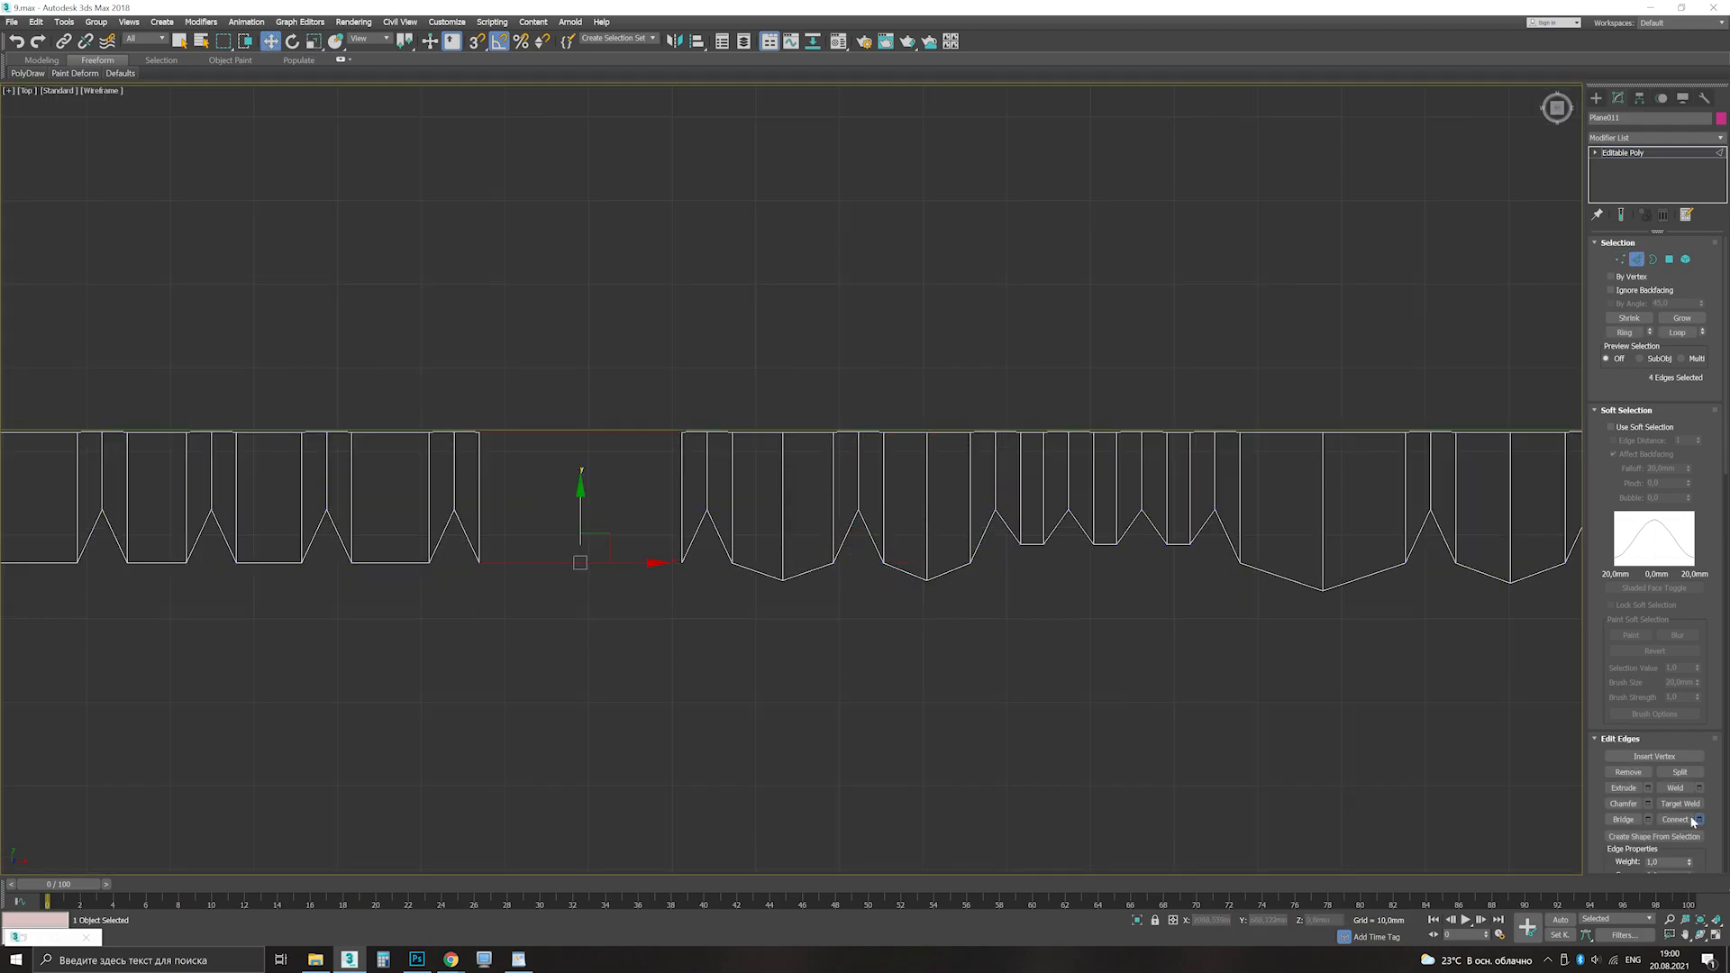
pyautogui.moveTo(504, 529); pyautogui.dragTo(600, 586)
pyautogui.moveTo(582, 535); pyautogui.dragTo(912, 511, button='middle')
# Step: Push the fronts of the adjacent medium slats and the narrowest slat slightly inward
pyautogui.press('2')
pyautogui.press('1')
pyautogui.moveTo(786, 556); pyautogui.dragTo(1033, 611)
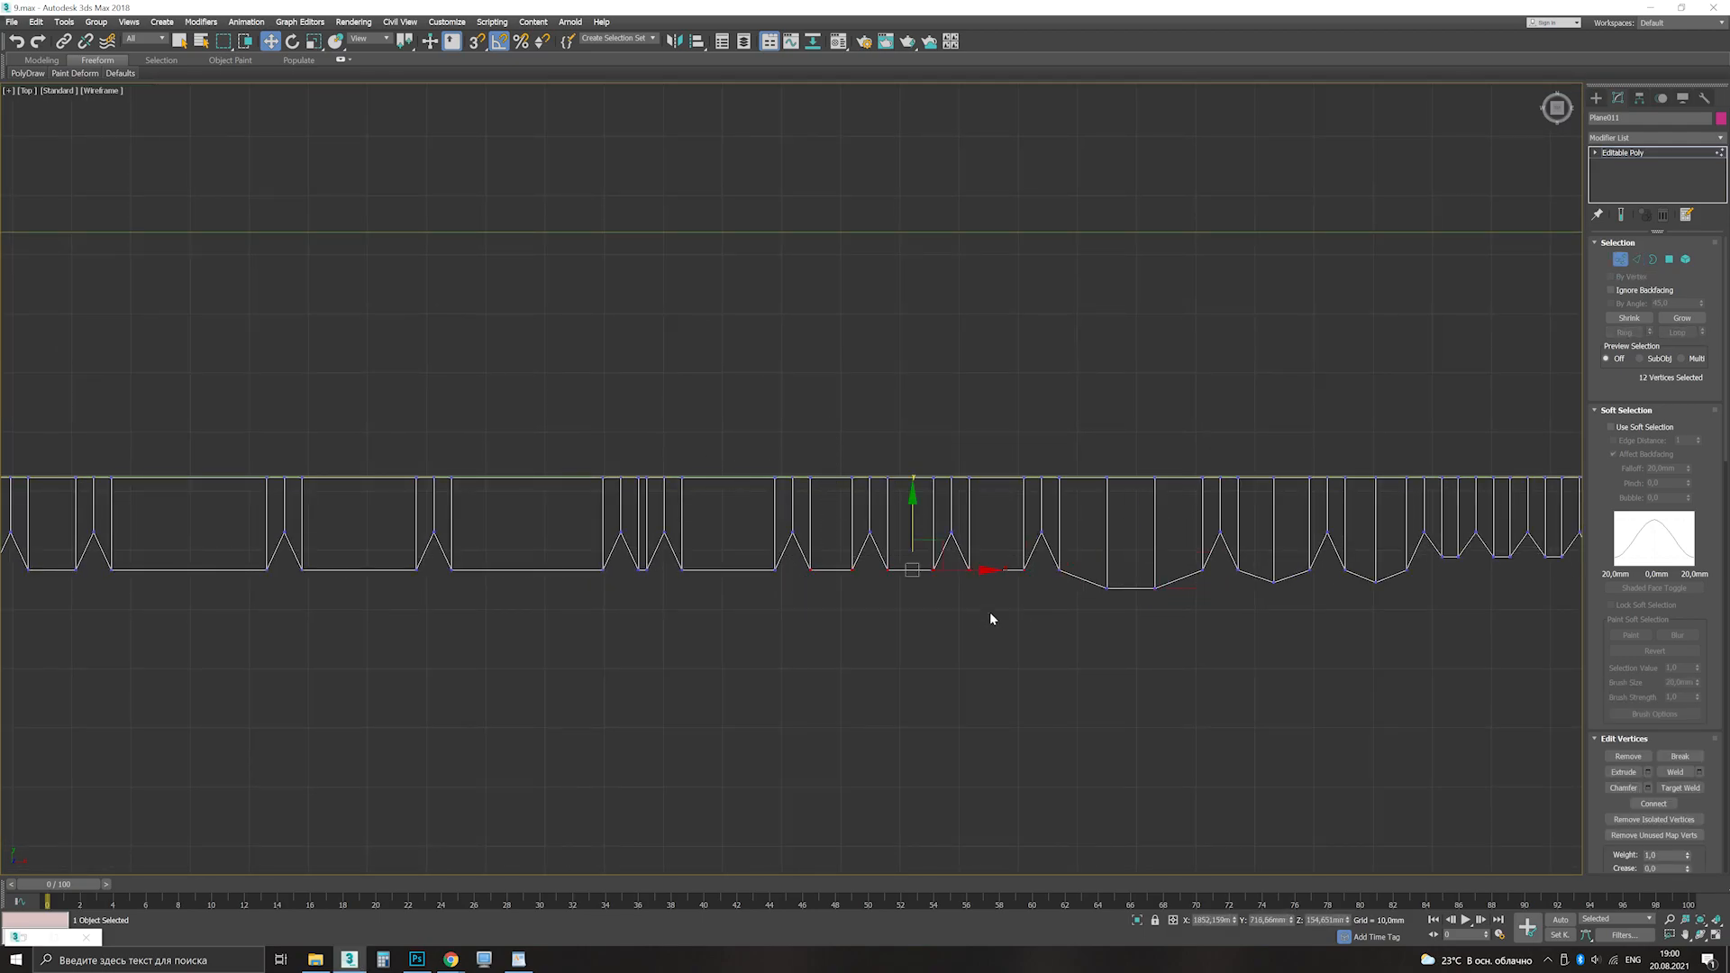
pyautogui.moveTo(654, 591); pyautogui.dragTo(654, 587)
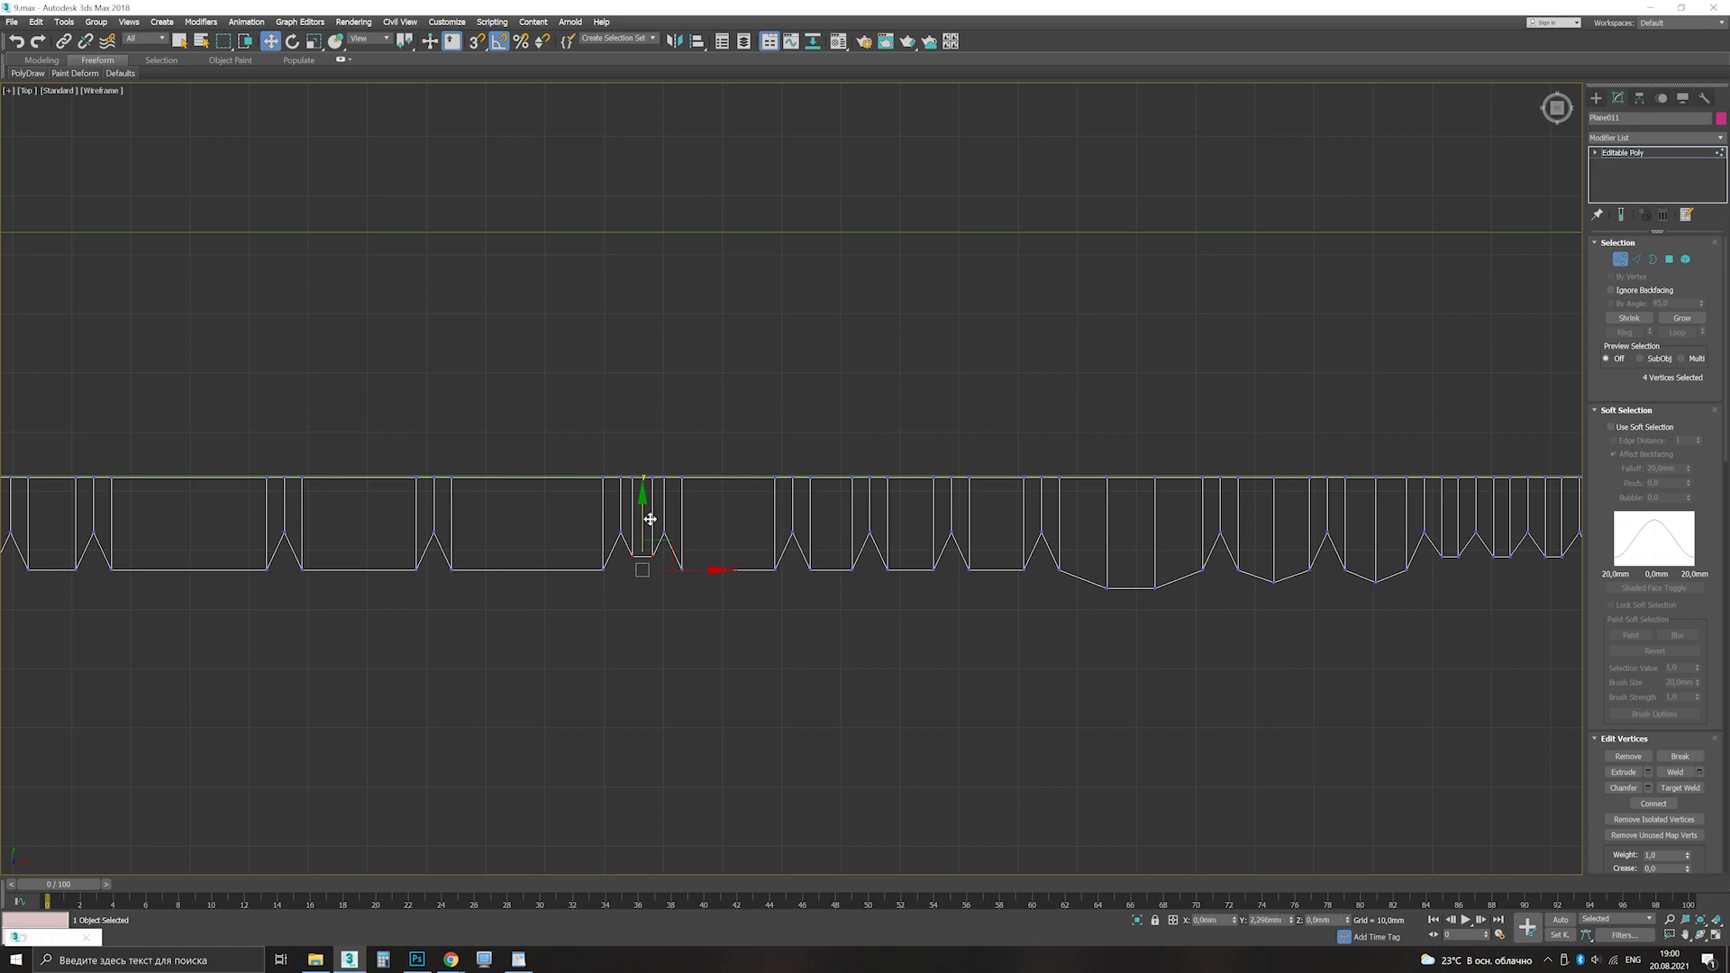
pyautogui.hotkey('ctrl', 'z')
pyautogui.moveTo(724, 530); pyautogui.dragTo(724, 548)
# Step: Connect the edges across the next wide slats with two segments and bow their fronts outward
pyautogui.moveTo(512, 542); pyautogui.dragTo(906, 533, button='middle')
pyautogui.press('2')
pyautogui.click(1698, 819)
pyautogui.click(799, 541)
pyautogui.press('1')
pyautogui.moveTo(628, 580); pyautogui.dragTo(541, 538)
pyautogui.keyDown('ctrl'); pyautogui.moveTo(872, 531); pyautogui.dragTo(963, 595); pyautogui.keyUp('ctrl')
pyautogui.moveTo(750, 506); pyautogui.dragTo(742, 526)
# Step: Connect the edges across the remaining flat slat between the bowed ones with two segments and pull its front outward
pyautogui.press('2')
pyautogui.moveTo(741, 449); pyautogui.dragTo(766, 586)
pyautogui.click(1698, 819)
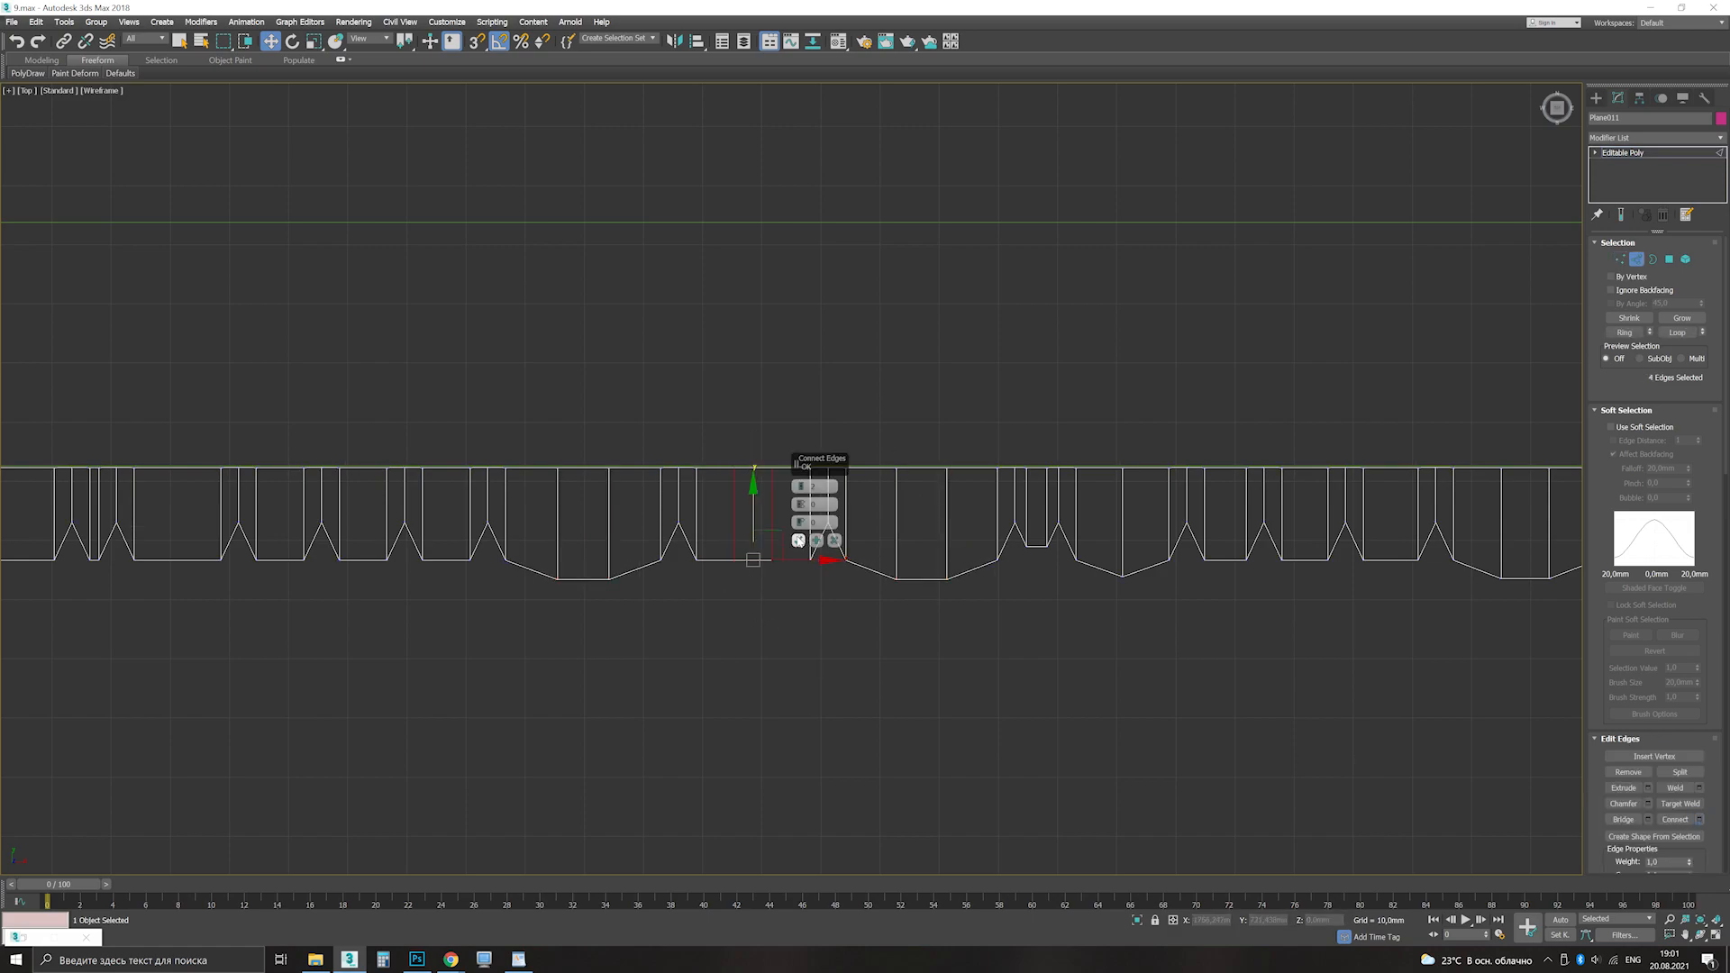
pyautogui.click(798, 540)
pyautogui.press('1')
pyautogui.moveTo(255, 553); pyautogui.dragTo(680, 551, button='middle')
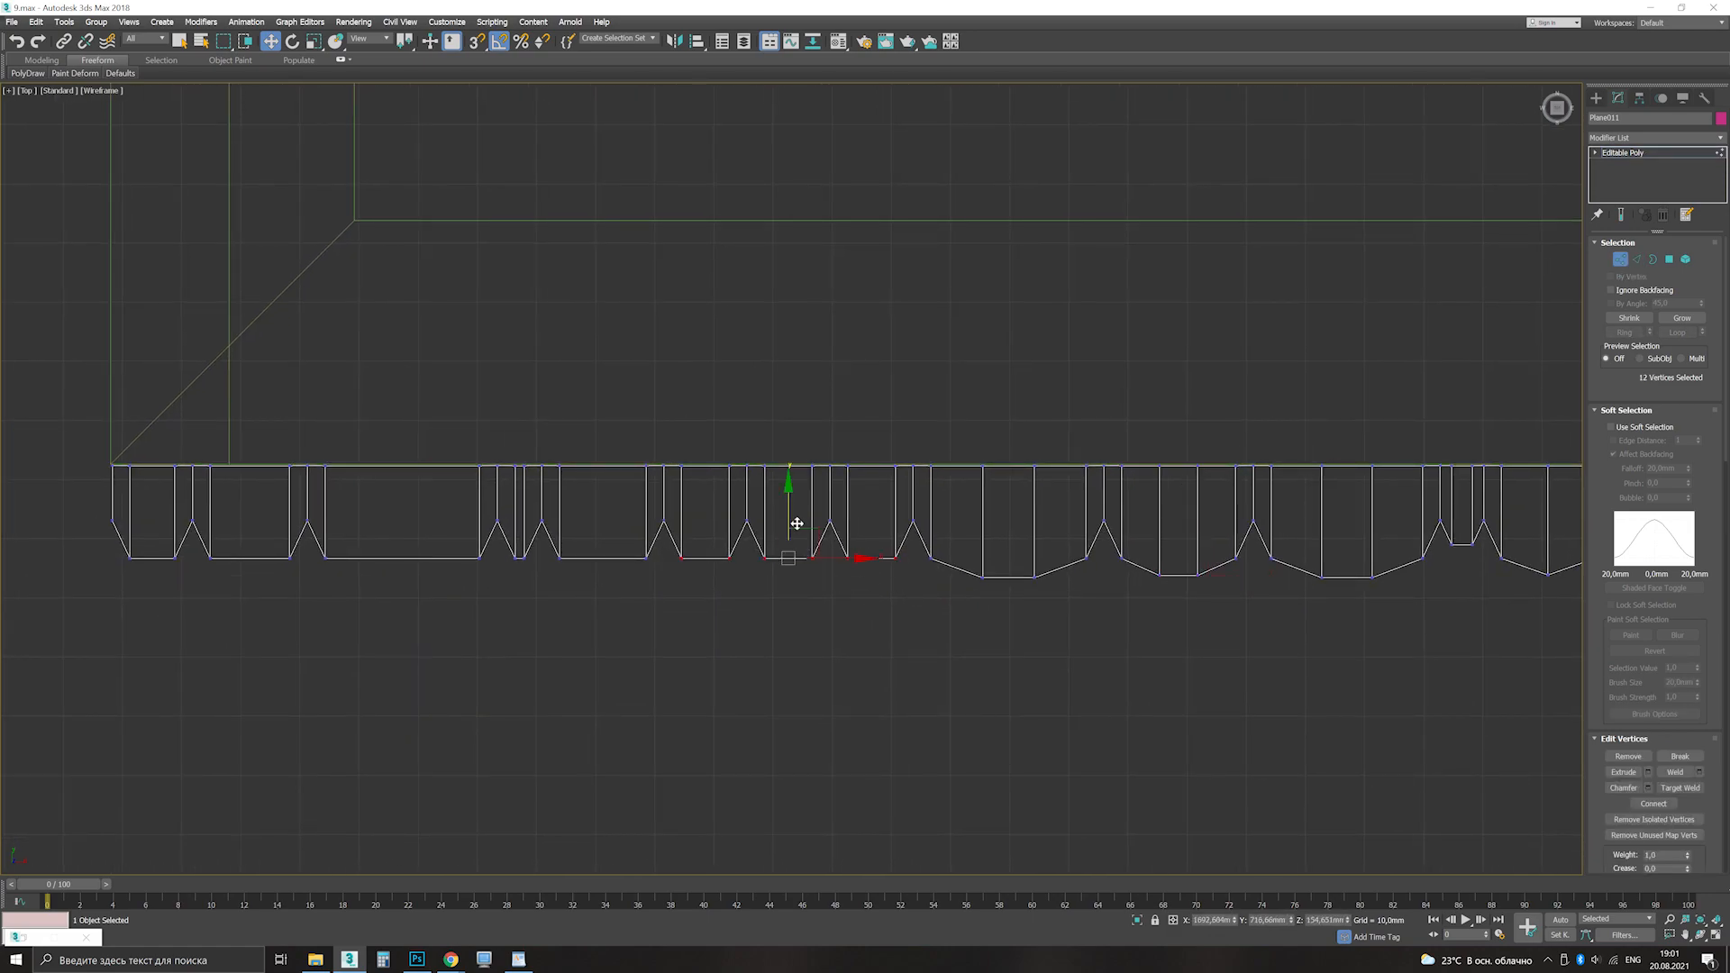
# Step: Recess the three medium slats and the narrow slat, and bow the medium slat between them outward from a single connecting midpoint
pyautogui.press('2')
pyautogui.moveTo(577, 441); pyautogui.dragTo(631, 586)
pyautogui.hotkey('ctrl', 'shift', 'e')
pyautogui.press('1')
pyautogui.press('2')
pyautogui.click(601, 567)
pyautogui.press('1')
pyautogui.moveTo(602, 442); pyautogui.dragTo(631, 577)
pyautogui.moveTo(673, 520); pyautogui.dragTo(617, 574)
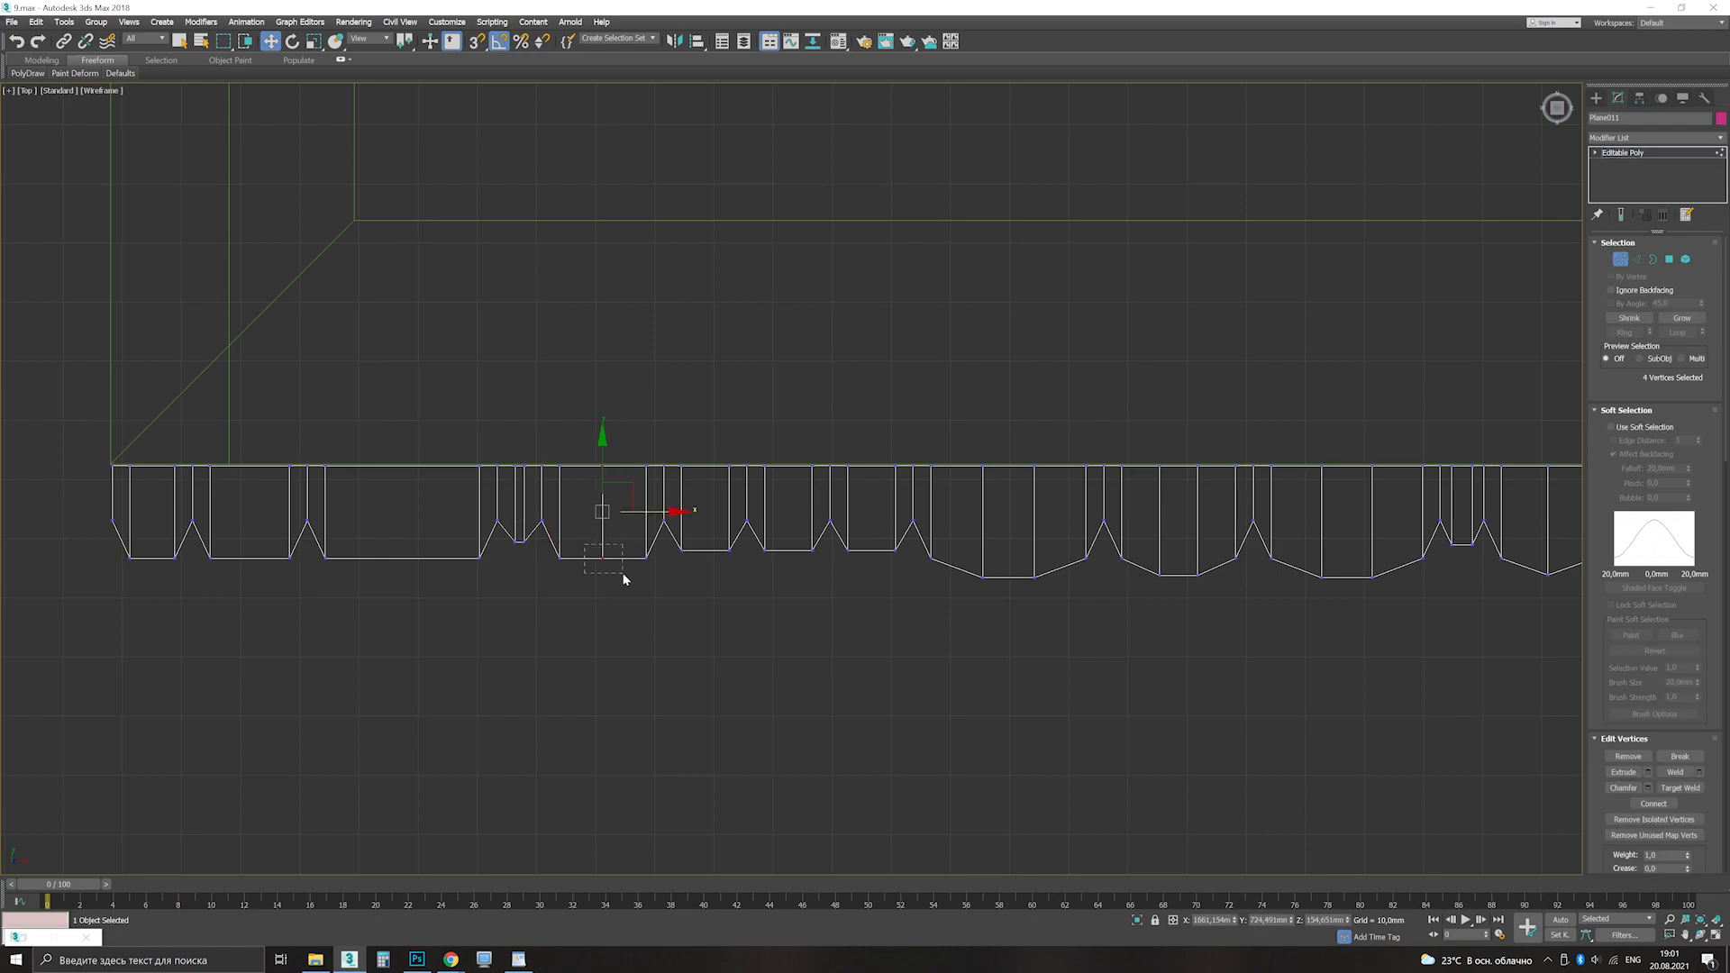
pyautogui.moveTo(607, 510); pyautogui.dragTo(606, 524)
# Step: Connect the edges across the wide slat near the drawer front's end with two segments and bow its front outward
pyautogui.press('2')
pyautogui.click(1698, 819)
pyautogui.click(798, 541)
pyautogui.press('1')
pyautogui.moveTo(405, 528); pyautogui.dragTo(406, 549)
# Step: Connect the edges across the second-to-last slat with one segment and pull its front midpoint outward
pyautogui.press('2')
pyautogui.moveTo(237, 431); pyautogui.dragTo(270, 593)
pyautogui.click(1698, 819)
pyautogui.click(798, 541)
pyautogui.press('1')
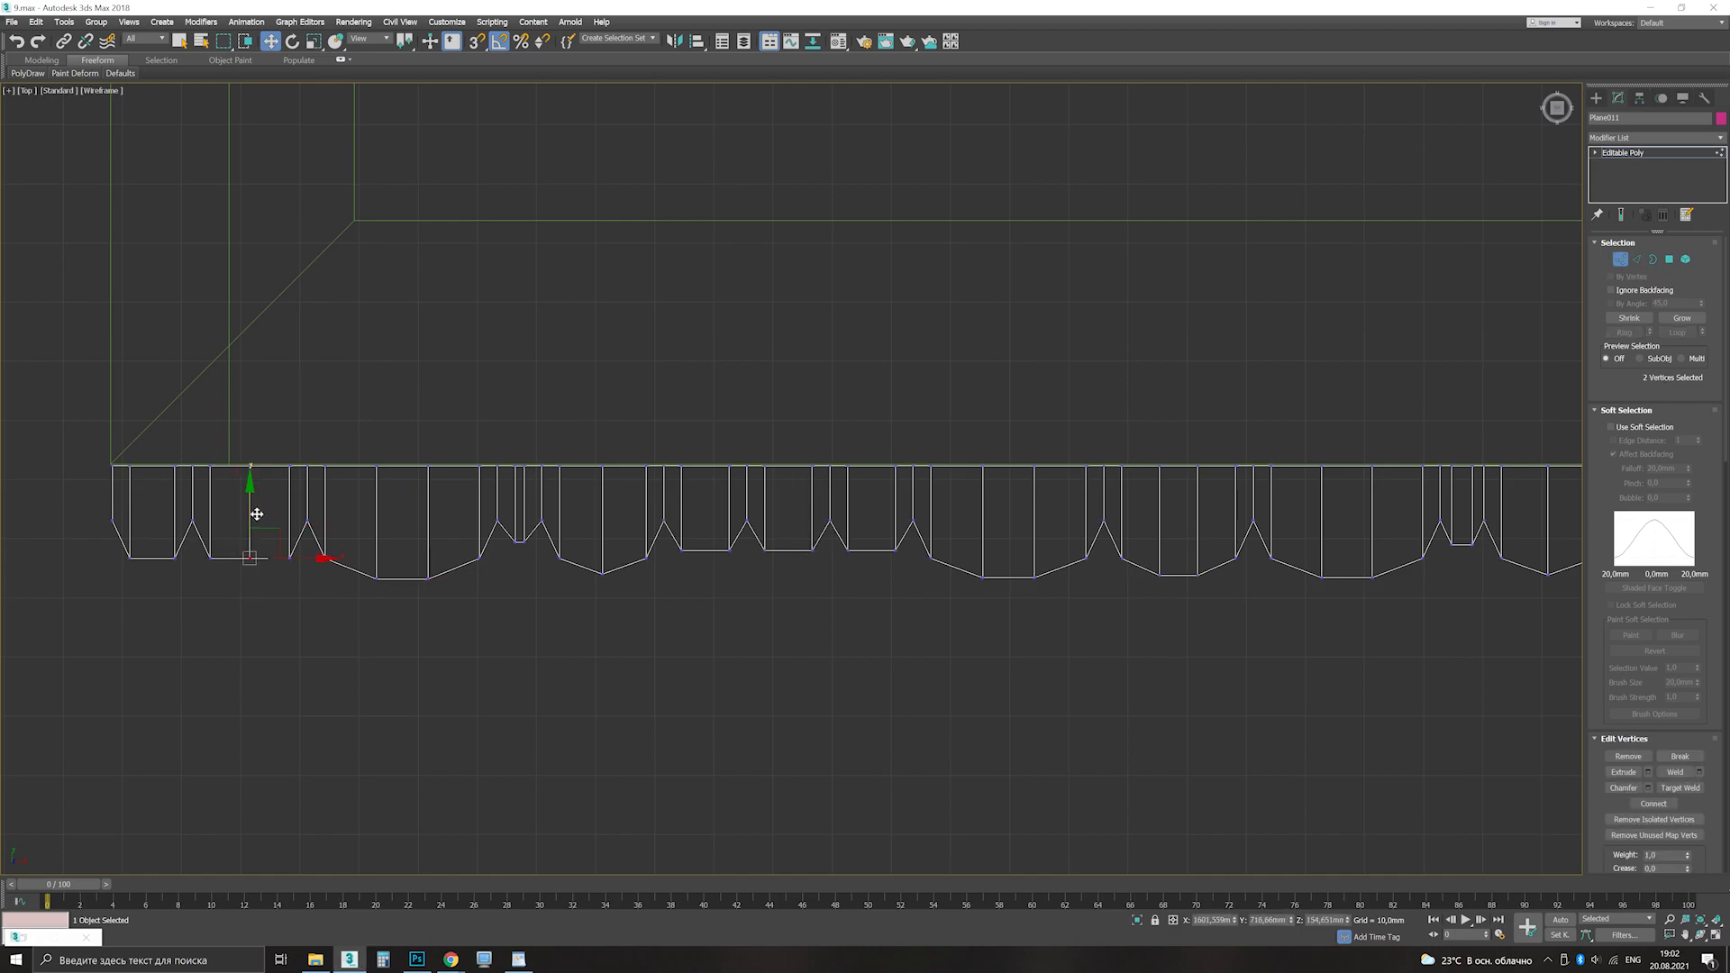
# Step: Chamfer the centre edges of the wide single-peak slat into two and adjust the resulting vertices to flatten its bowed front
pyautogui.scroll(-5, 567, 518)
pyautogui.scroll(5, 1032, 521)
pyautogui.press('2')
pyautogui.click(1012, 521)
pyautogui.click(1648, 802)
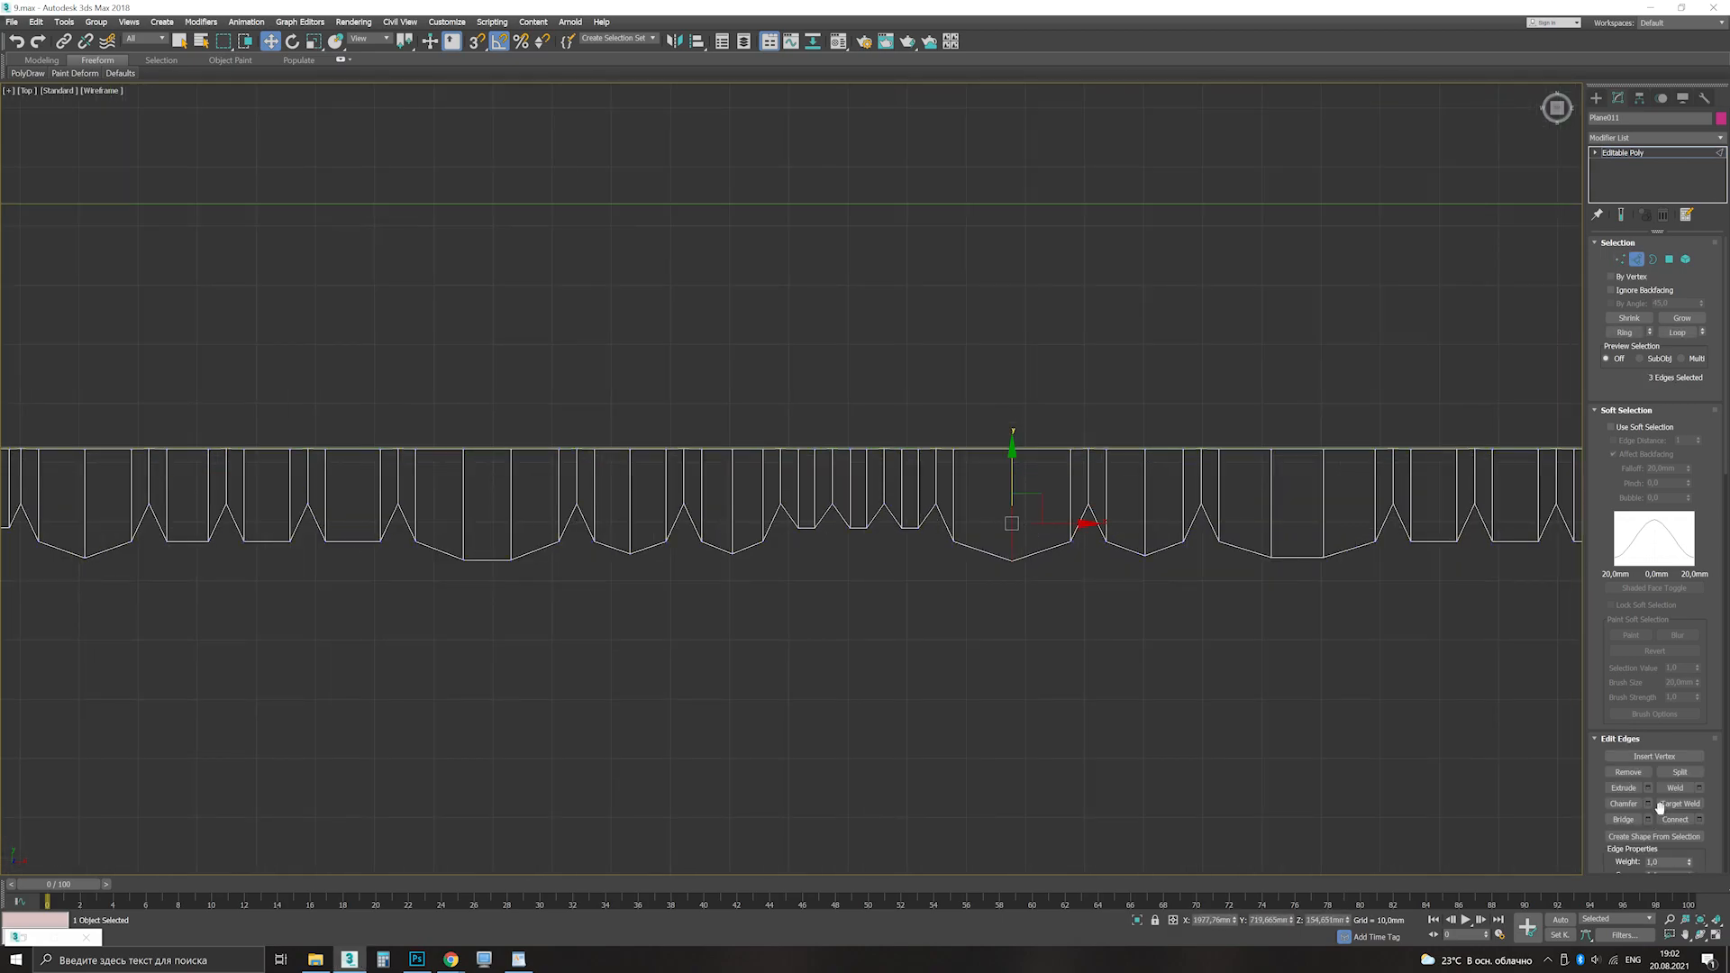
pyautogui.moveTo(801, 502); pyautogui.dragTo(801, 478)
pyautogui.click(799, 595)
pyautogui.press('1')
pyautogui.moveTo(1015, 514); pyautogui.dragTo(1015, 521)
pyautogui.moveTo(969, 433); pyautogui.dragTo(1045, 571)
pyautogui.press('r')
pyautogui.press('1')
# Step: Finish editing the slat mesh and assign a grey material to the drawer front in the perspective view
pyautogui.scroll(-3, 1246, 600)
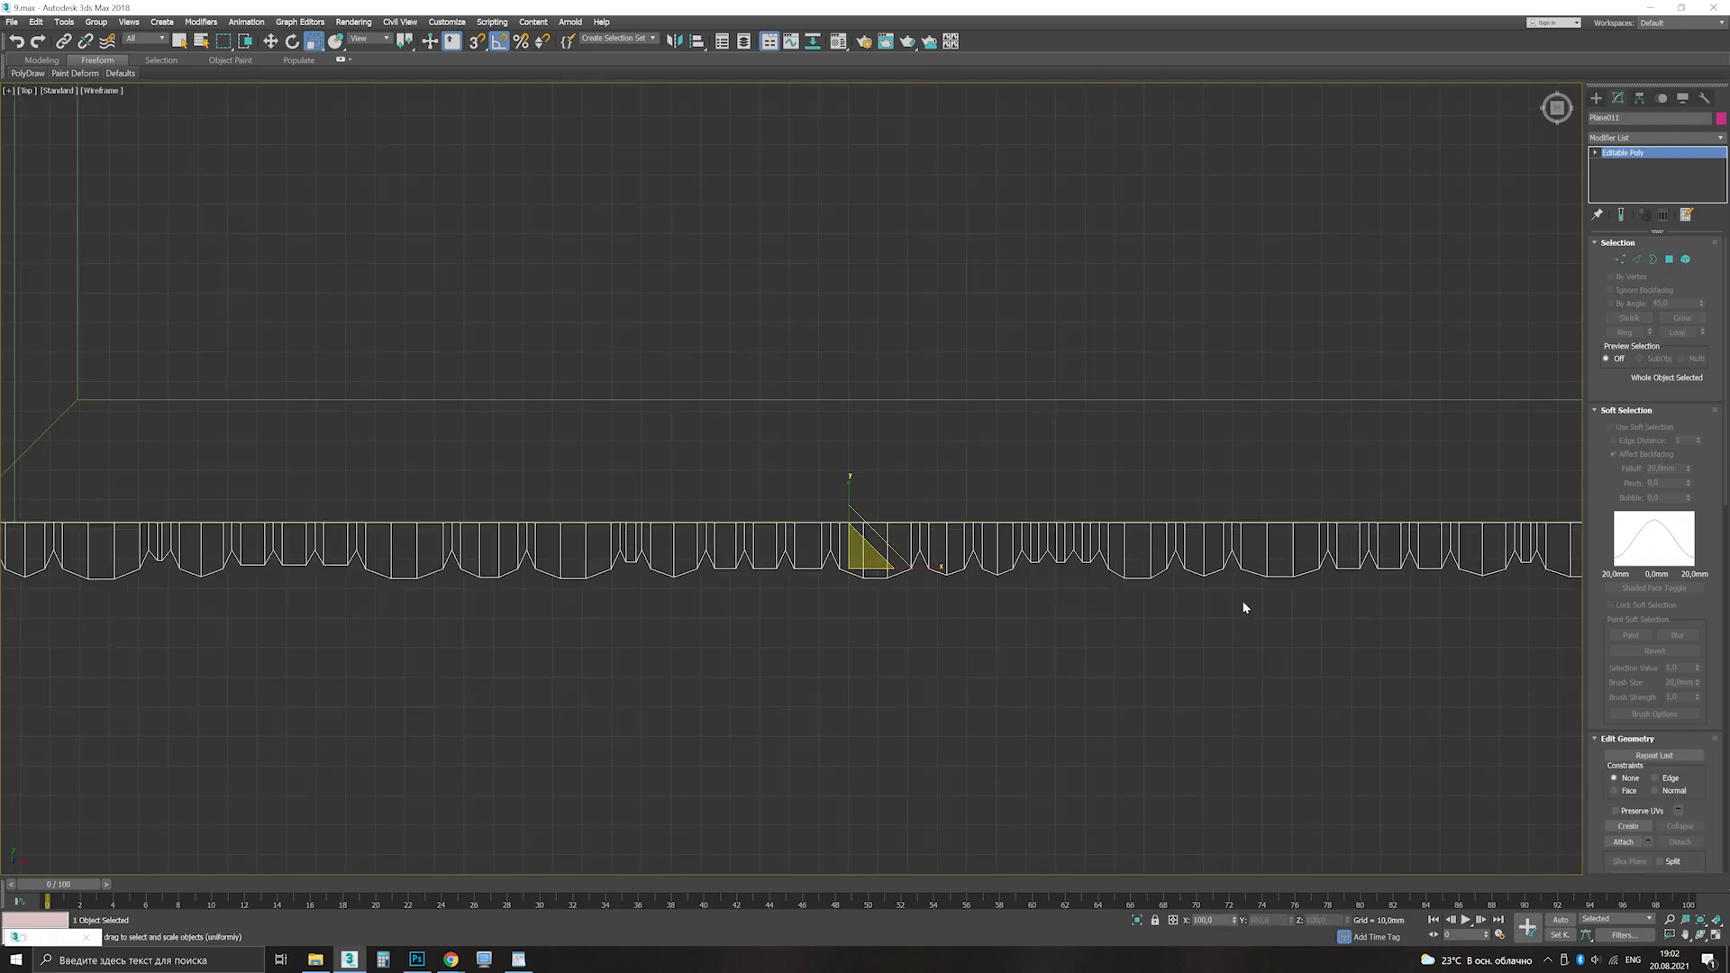
pyautogui.press('f')
pyautogui.click(1716, 935)
pyautogui.middleClick(860, 689)
pyautogui.hotkey('alt', 'w')
pyautogui.keyDown('alt'); pyautogui.moveTo(855, 689); pyautogui.dragTo(807, 560, button='middle'); pyautogui.keyUp('alt')
pyautogui.press('m')
pyautogui.click(1216, 361)
pyautogui.click(1394, 164)
# Step: Apply a TurboSmooth modifier to the ribbed drawer front and turn off its edge display
pyautogui.click(1719, 138)
pyautogui.press('t')
pyautogui.click(1641, 704)
pyautogui.press('F4')
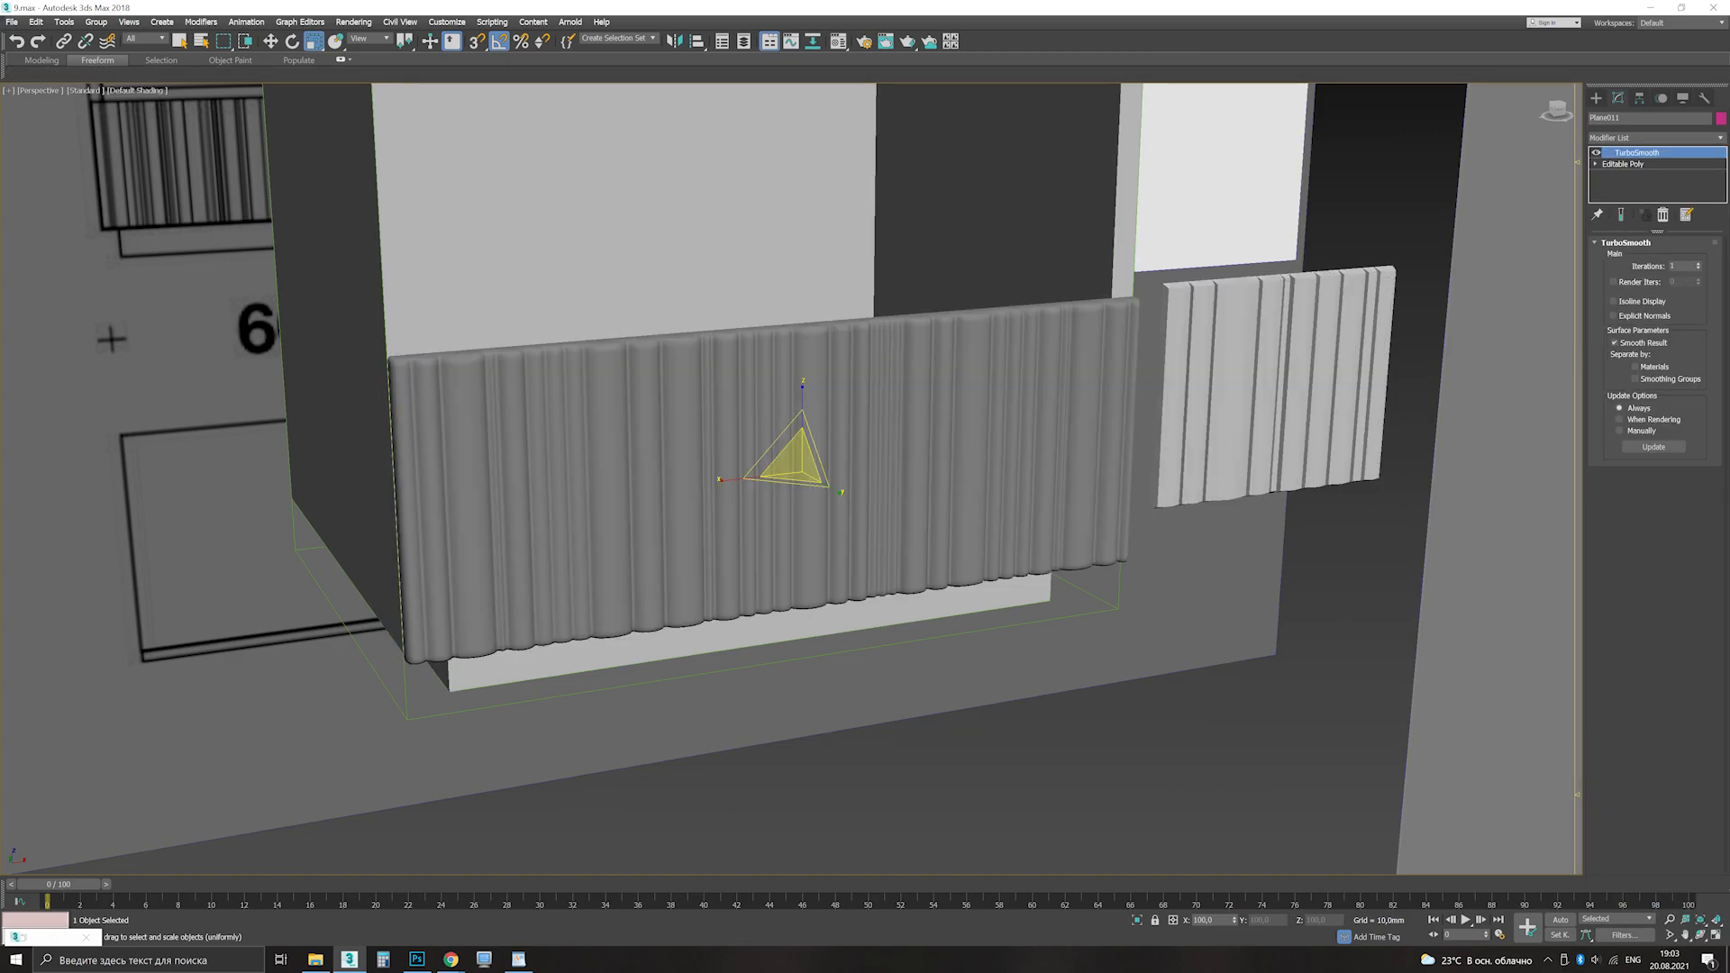
pyautogui.keyDown('alt'); pyautogui.moveTo(991, 504); pyautogui.dragTo(838, 436, button='middle'); pyautogui.keyUp('alt')
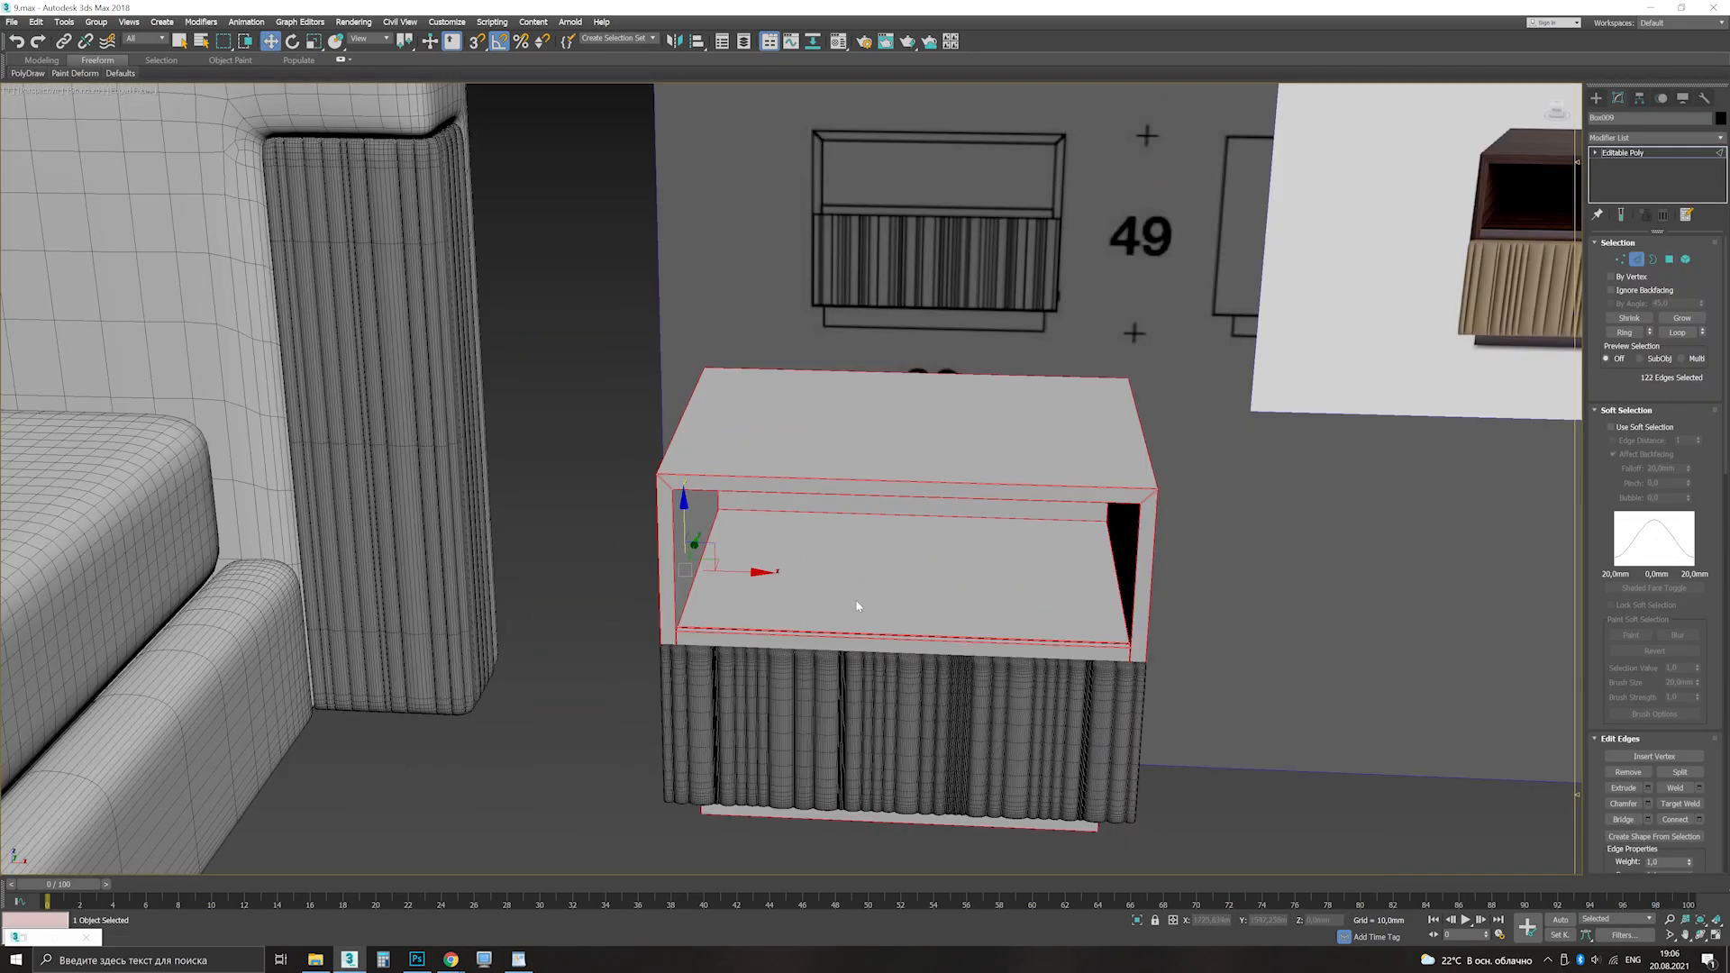
pyautogui.keyDown('alt'); pyautogui.moveTo(857, 598); pyautogui.dragTo(700, 621, button='middle'); pyautogui.keyUp('alt')
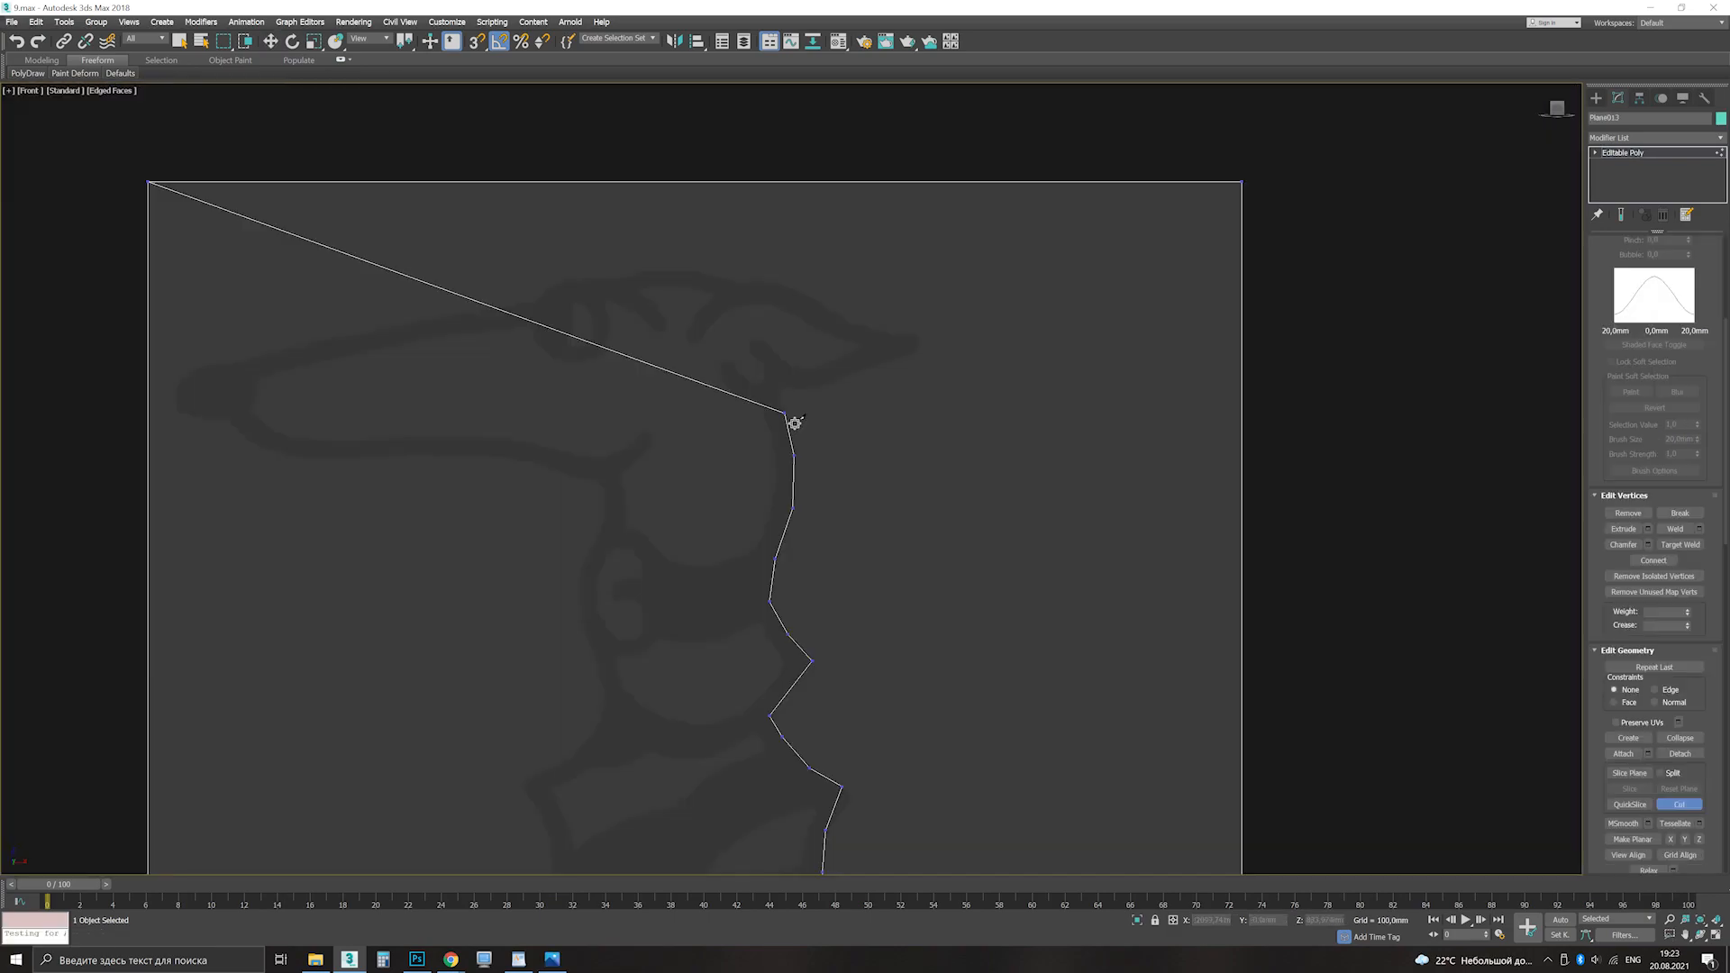
# Step: Cut the plane along the reference outline from the back of the neck around the tip of the ear
pyautogui.click(776, 393)
pyautogui.click(786, 382)
pyautogui.click(800, 389)
pyautogui.click(827, 385)
pyautogui.click(871, 365)
pyautogui.click(908, 353)
pyautogui.click(919, 340)
pyautogui.click(904, 333)
pyautogui.click(870, 331)
# Step: Continue the cut from the ear along the crown of the animal head to the forehead
pyautogui.click(812, 661)
pyautogui.click(834, 312)
pyautogui.click(790, 289)
pyautogui.click(751, 283)
pyautogui.click(732, 283)
pyautogui.click(686, 271)
pyautogui.click(649, 269)
pyautogui.click(613, 274)
pyautogui.click(570, 275)
pyautogui.click(546, 288)
pyautogui.click(532, 300)
# Step: Continue the cut along the upper edge of the long muzzle and around the nose
pyautogui.click(436, 315)
pyautogui.click(341, 334)
pyautogui.click(245, 358)
pyautogui.click(216, 363)
pyautogui.click(189, 370)
pyautogui.click(174, 387)
pyautogui.click(178, 408)
pyautogui.click(202, 417)
# Step: Continue the cut along the underside of the muzzle and jaw to the throat
pyautogui.click(231, 419)
pyautogui.click(245, 436)
pyautogui.click(280, 452)
pyautogui.click(309, 454)
pyautogui.click(333, 454)
pyautogui.click(397, 452)
pyautogui.click(465, 453)
pyautogui.click(520, 458)
pyautogui.click(565, 473)
pyautogui.click(601, 478)
# Step: Continue the cut down the front of the neck to the pointed corner of the lower body
pyautogui.click(605, 508)
pyautogui.click(597, 543)
pyautogui.click(581, 574)
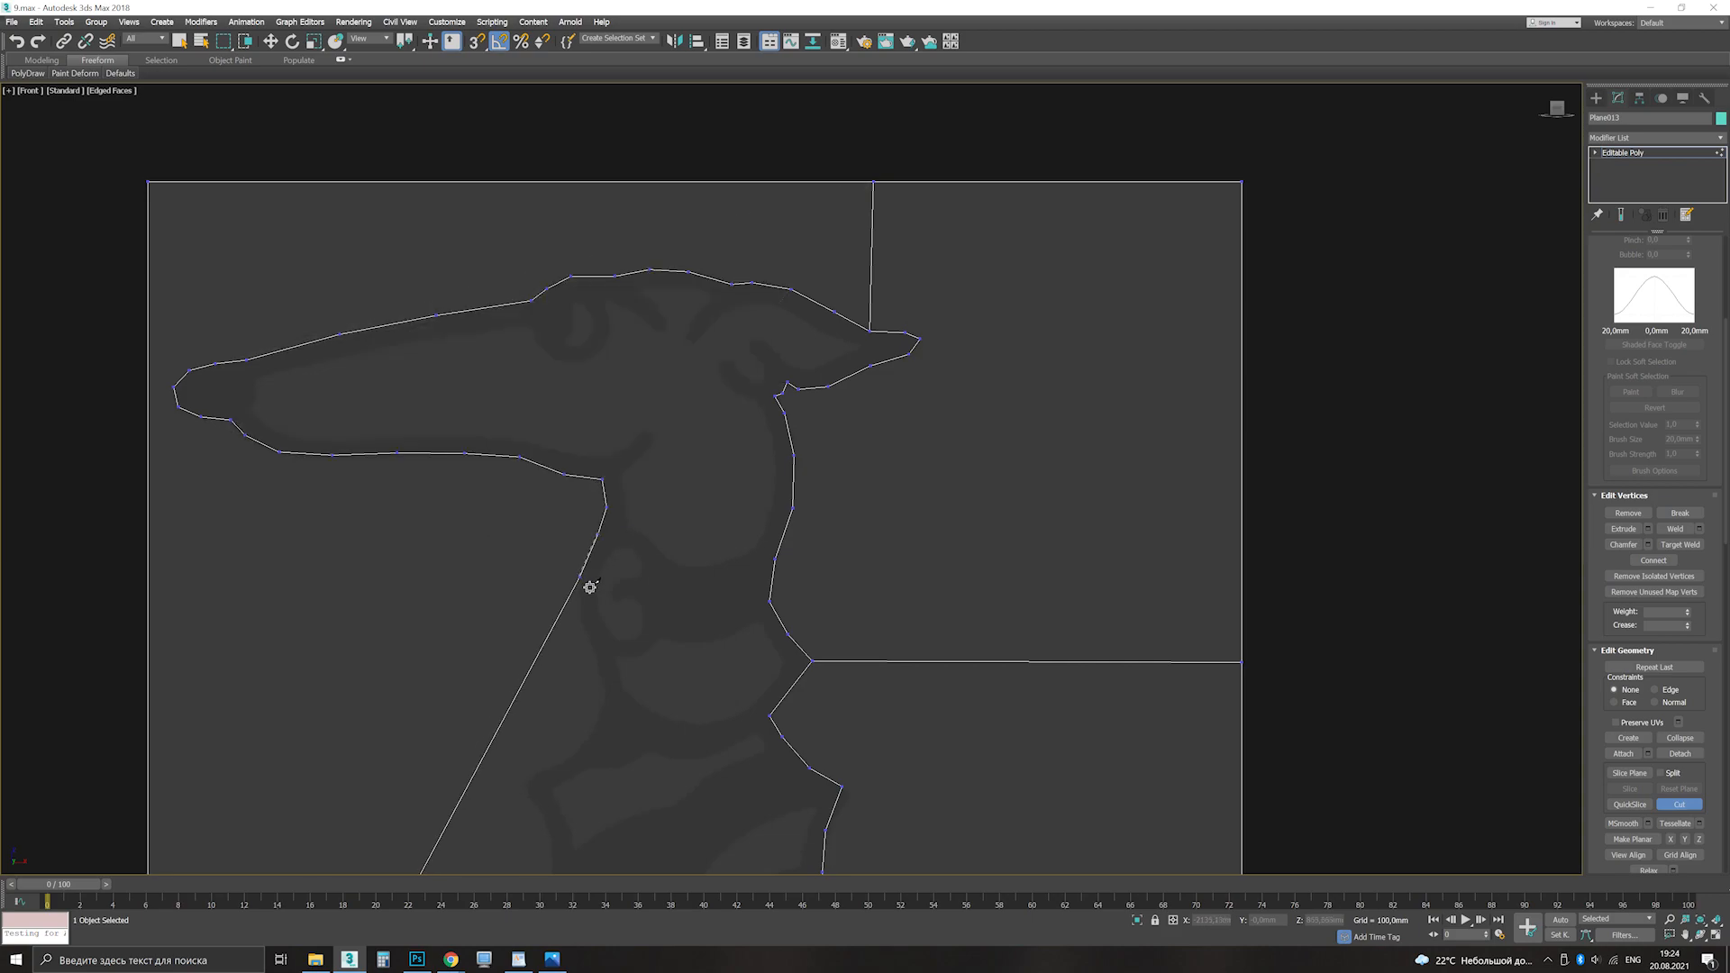
pyautogui.click(606, 687)
pyautogui.click(599, 720)
pyautogui.click(519, 779)
pyautogui.scroll(-5, 563, 602)
pyautogui.scroll(5, 536, 707)
# Step: Cut along the front side of the lower body and its thin stem to complete the silhouette at the base
pyautogui.click(611, 495)
pyautogui.click(625, 526)
pyautogui.click(624, 560)
pyautogui.click(693, 748)
pyautogui.click(721, 761)
pyautogui.moveTo(726, 769); pyautogui.dragTo(720, 483, button='middle')
pyautogui.click(713, 527)
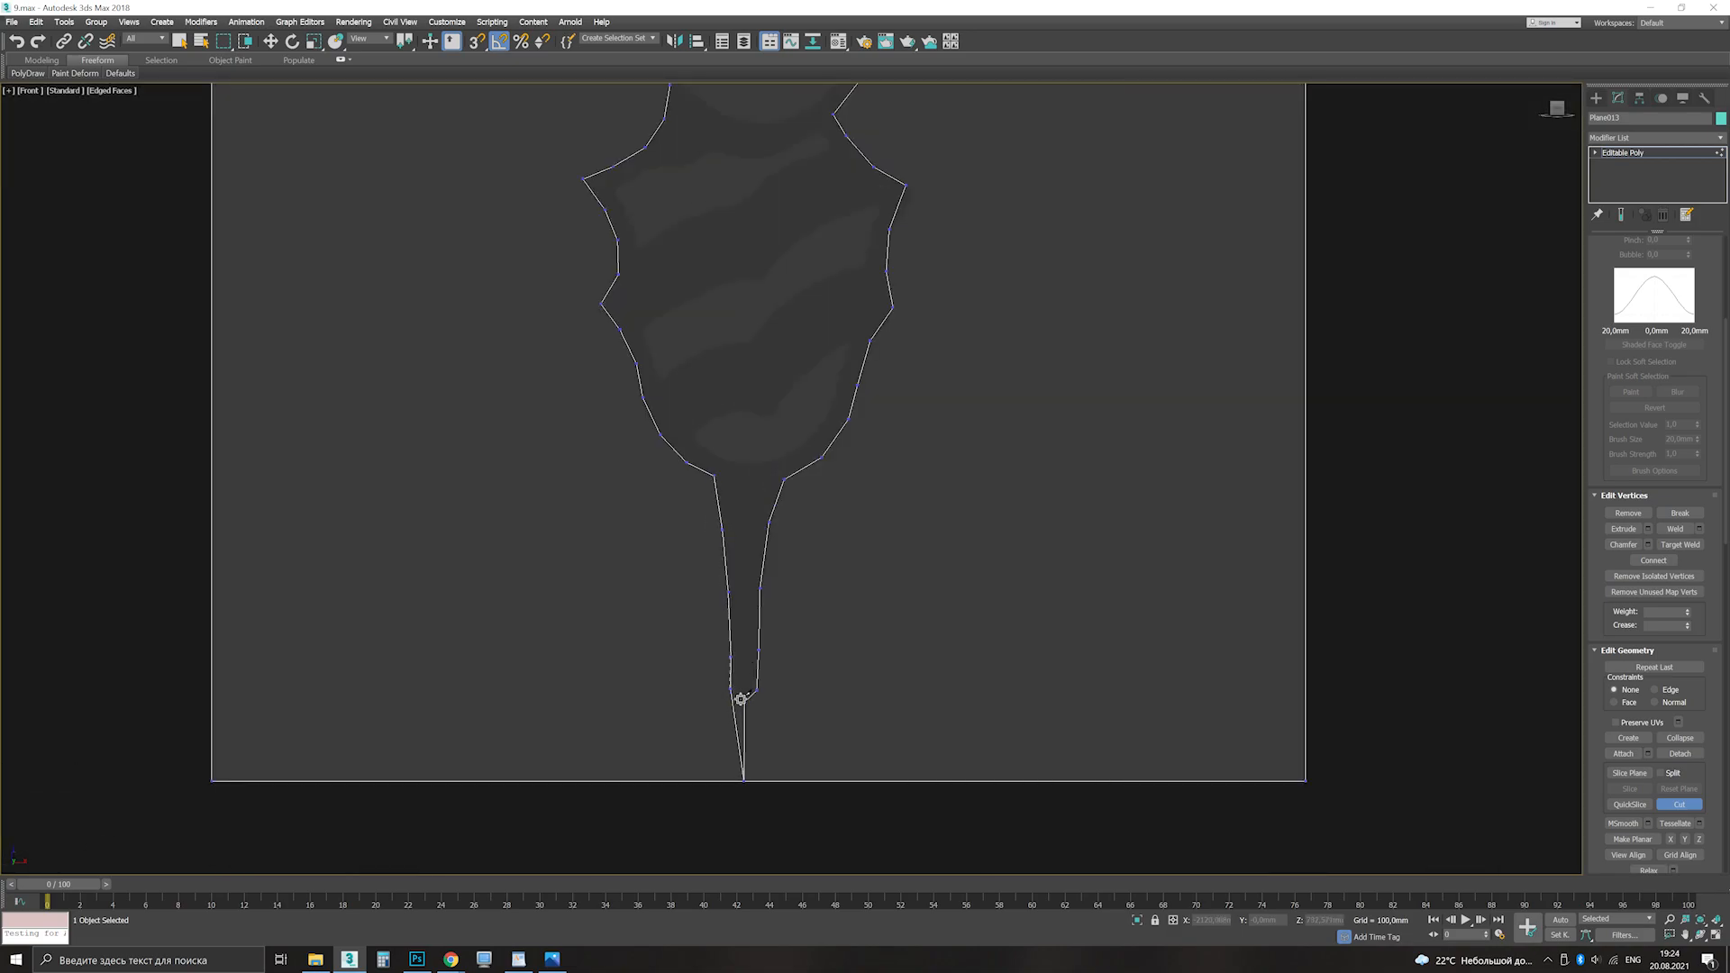
pyautogui.scroll(-3, 772, 627)
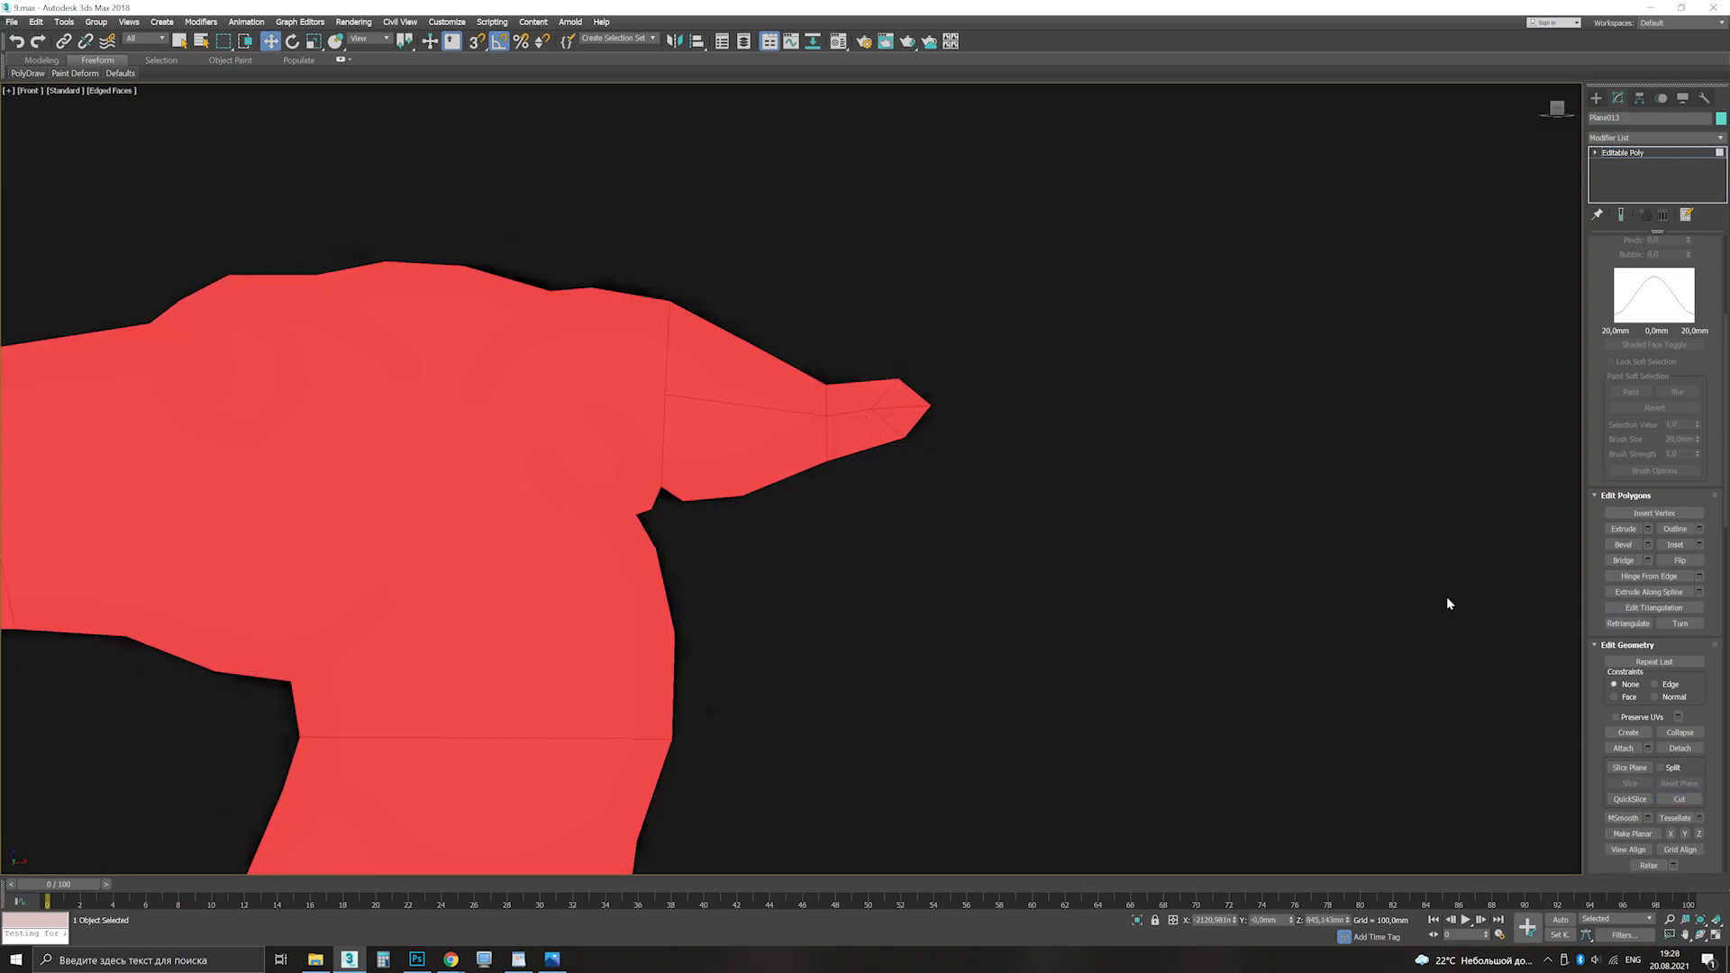
# Step: Inset the selected polygons of the animal-head silhouette by about 1.6 mm to form a narrow border
pyautogui.click(1699, 544)
pyautogui.moveTo(800, 505); pyautogui.dragTo(804, 494)
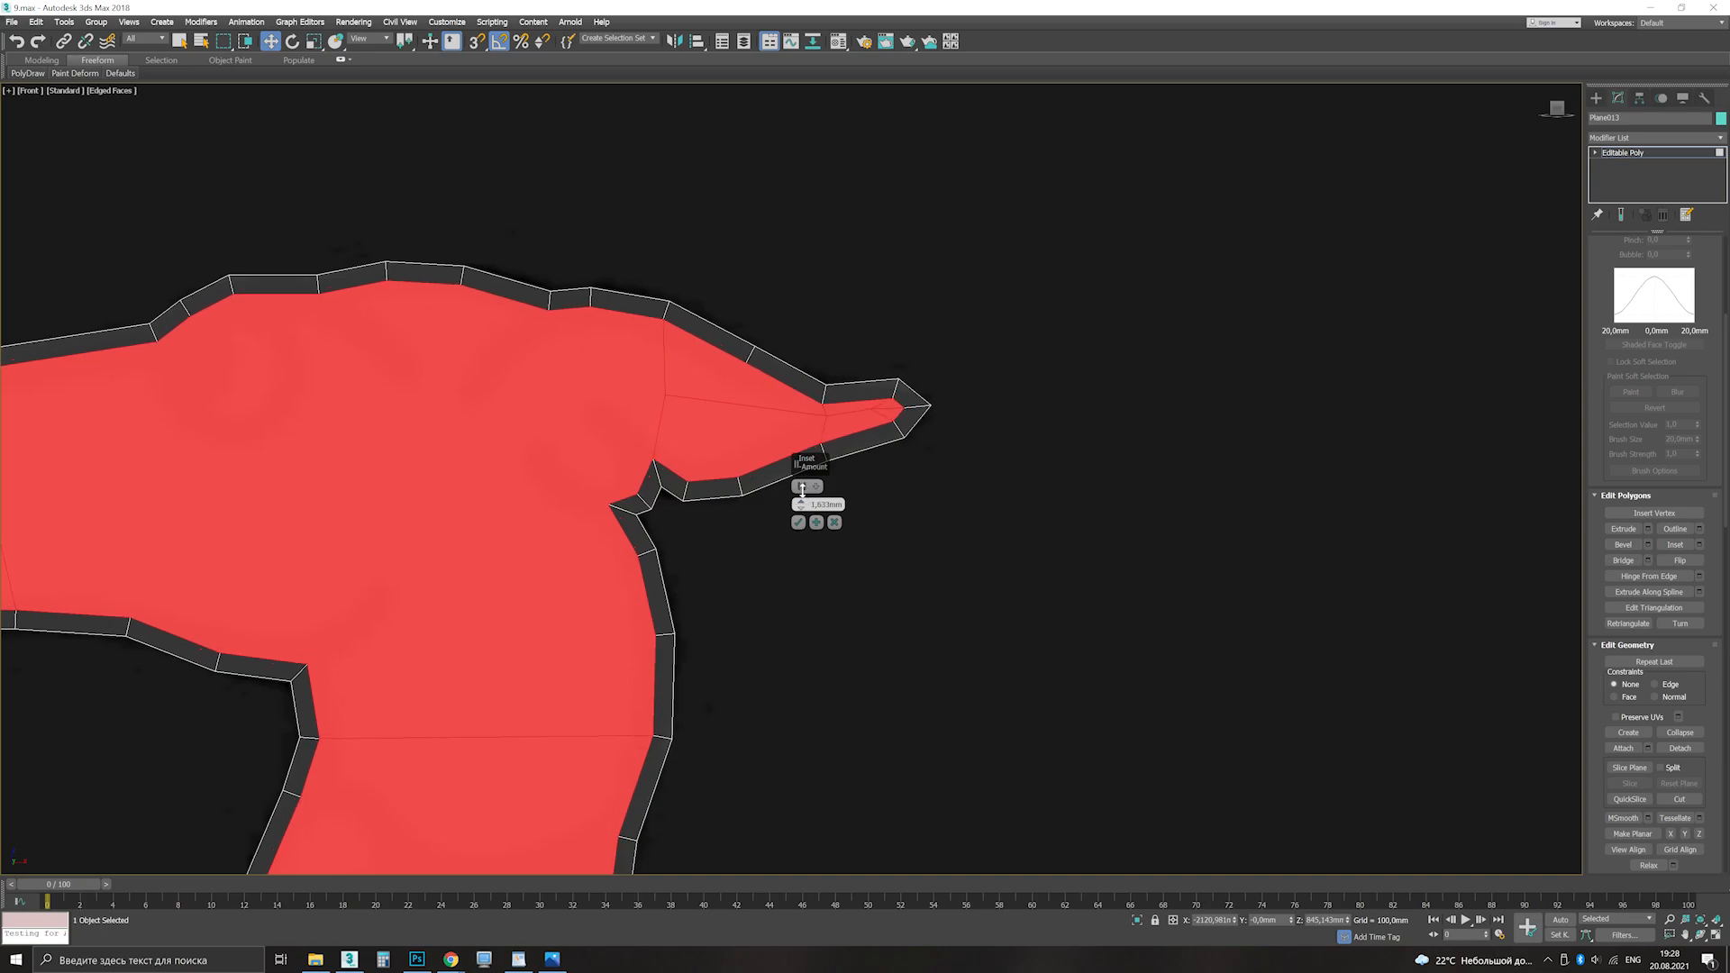
pyautogui.scroll(-5, 714, 519)
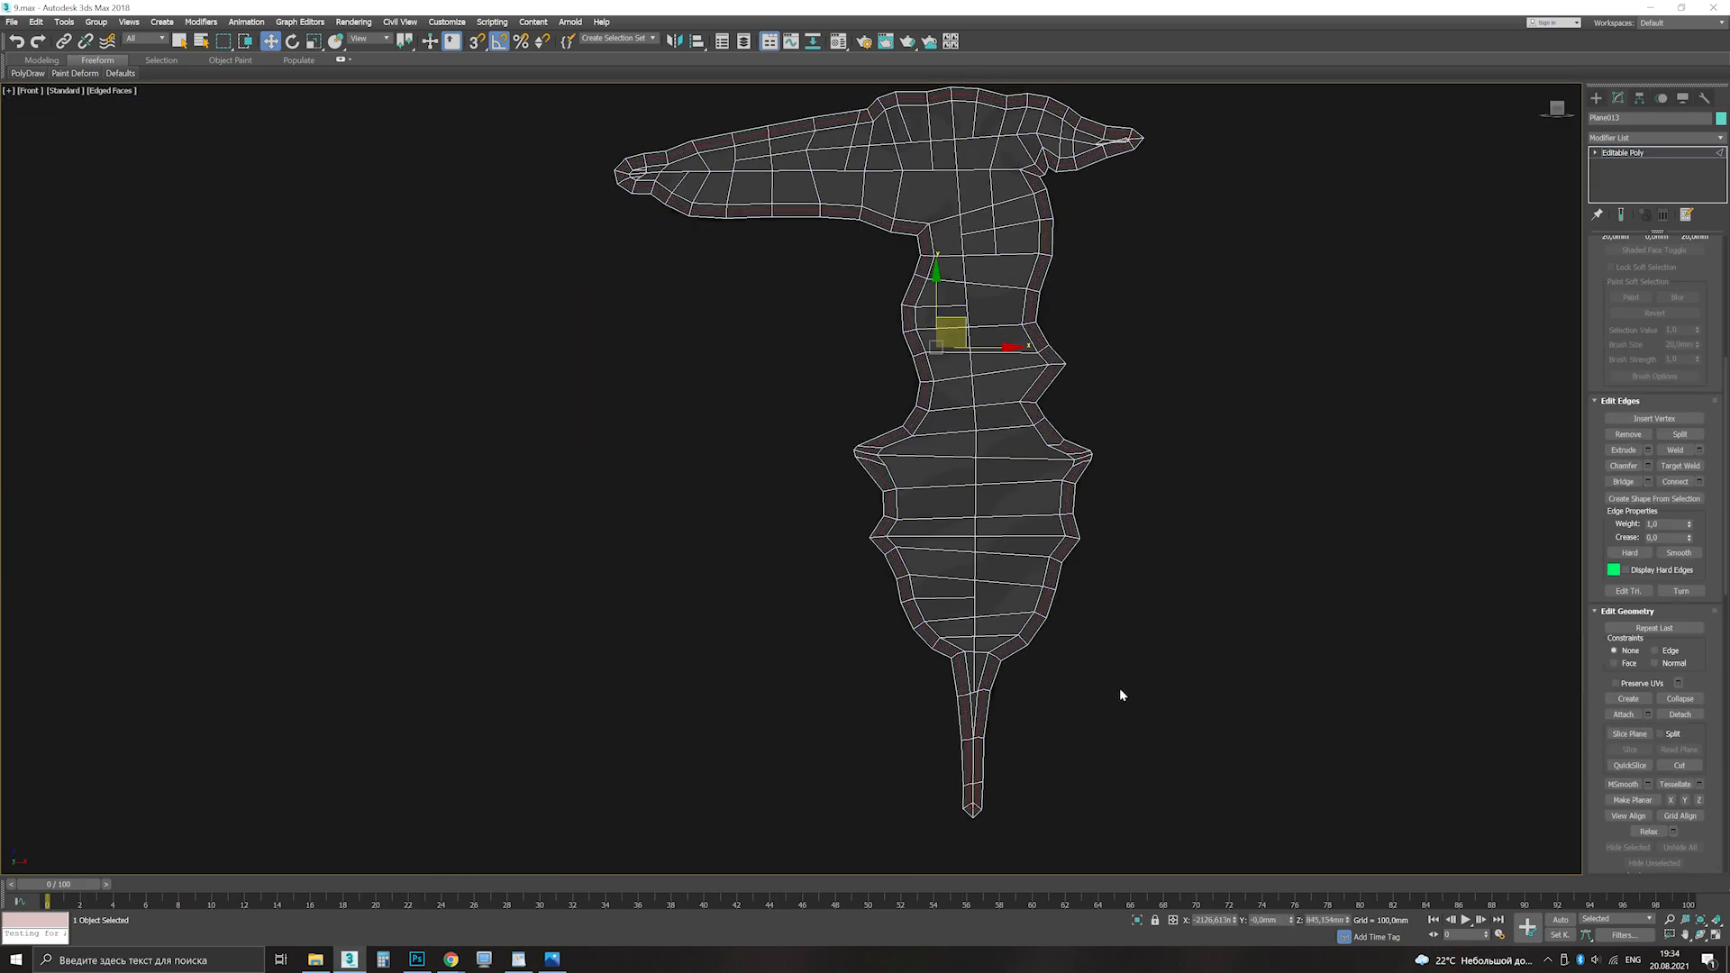
# Step: Extrude the edge loop along the silhouette's border inward about 0.46 mm with a width of about 0.35 mm to form a groove
pyautogui.hotkey('alt', 'w')
pyautogui.middleClick(1244, 732)
pyautogui.hotkey('alt', 'w')
pyautogui.press('z')
pyautogui.press('F4')
pyautogui.press('m')
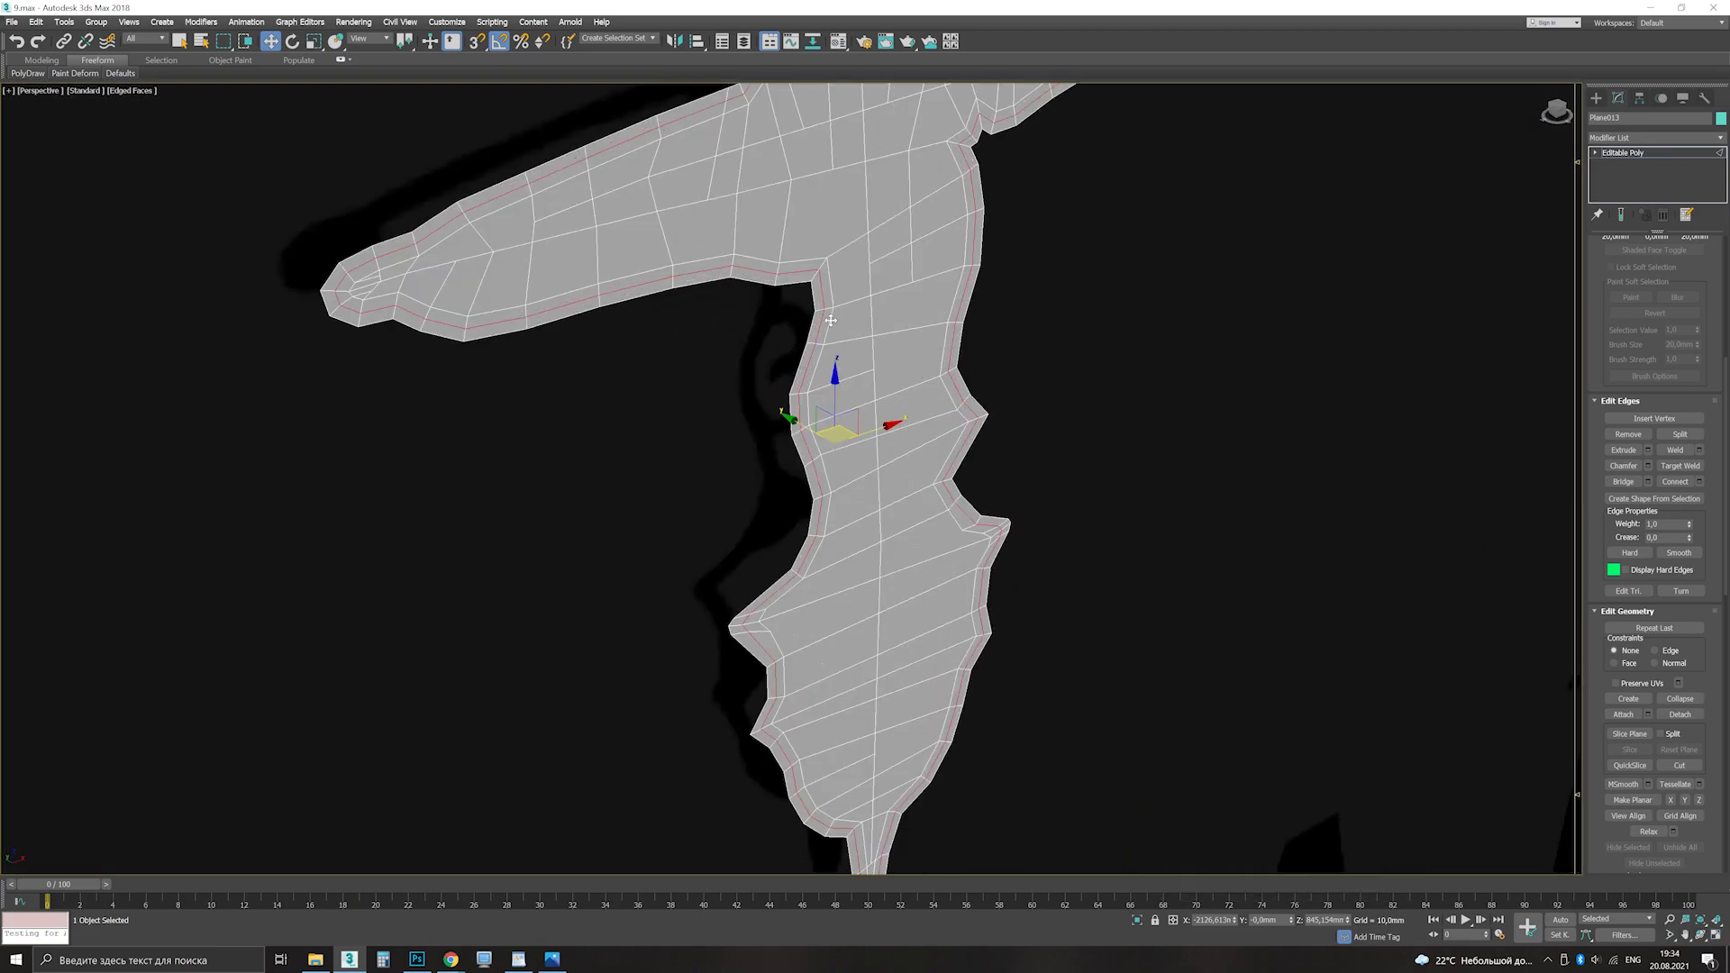
pyautogui.keyDown('alt'); pyautogui.moveTo(999, 517); pyautogui.dragTo(1000, 517, button='middle'); pyautogui.keyUp('alt')
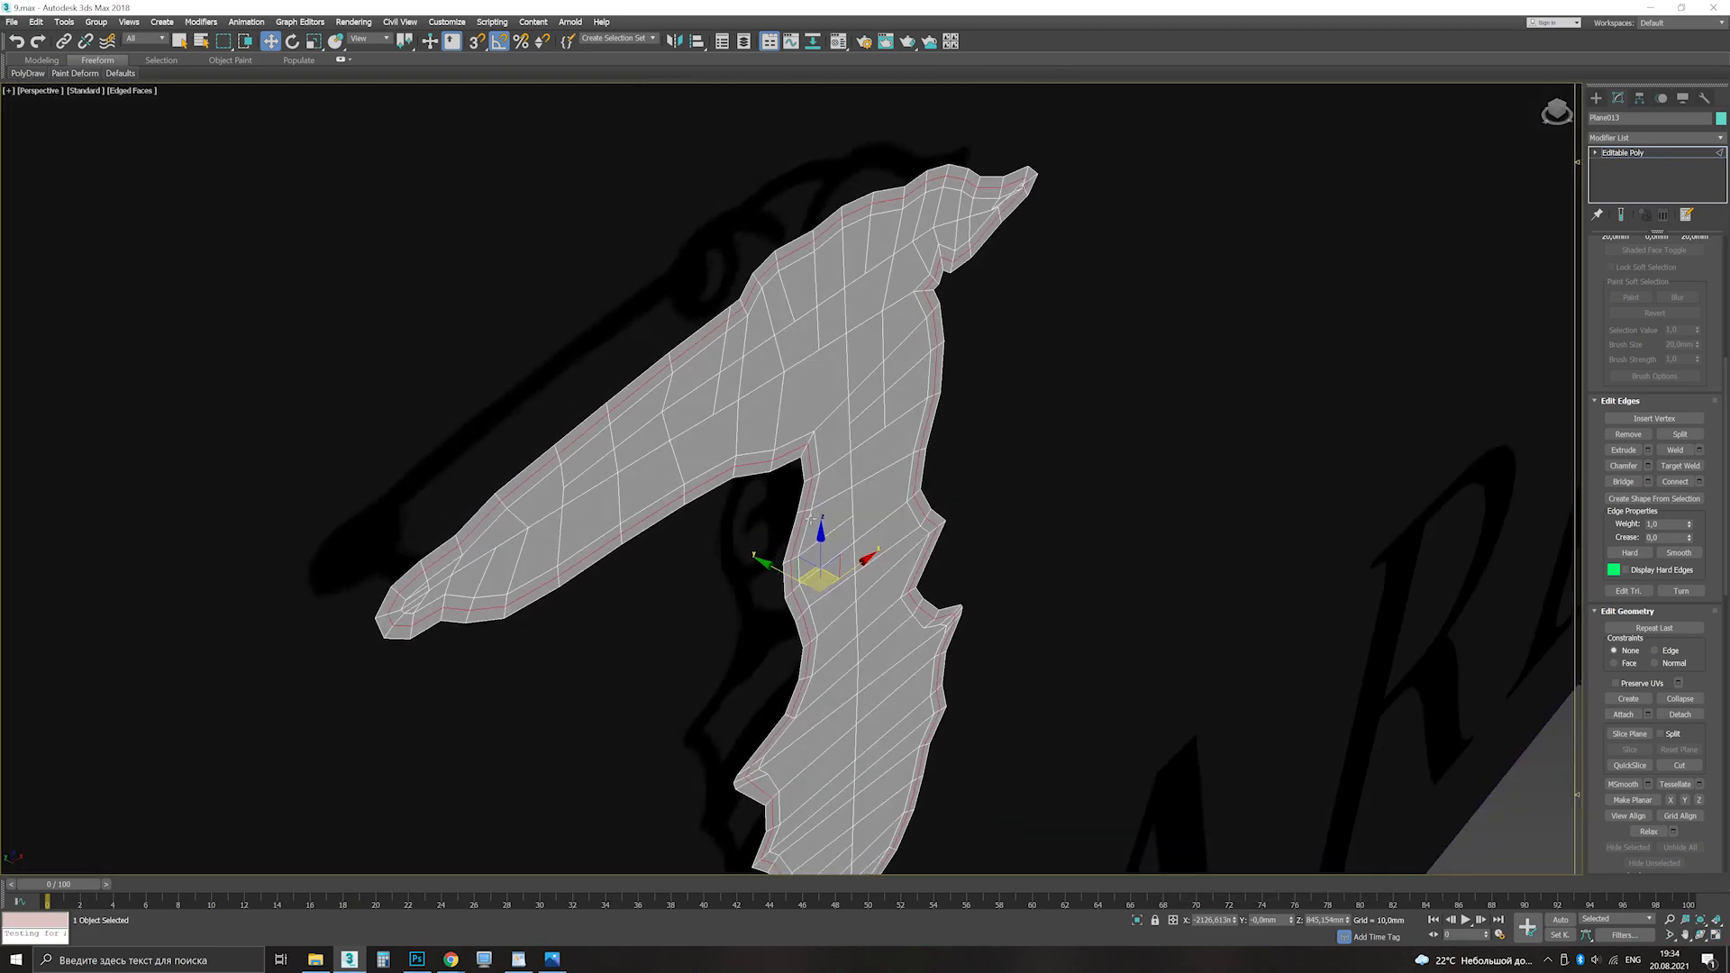
pyautogui.scroll(5, 1000, 517)
pyautogui.moveTo(800, 486); pyautogui.dragTo(800, 551)
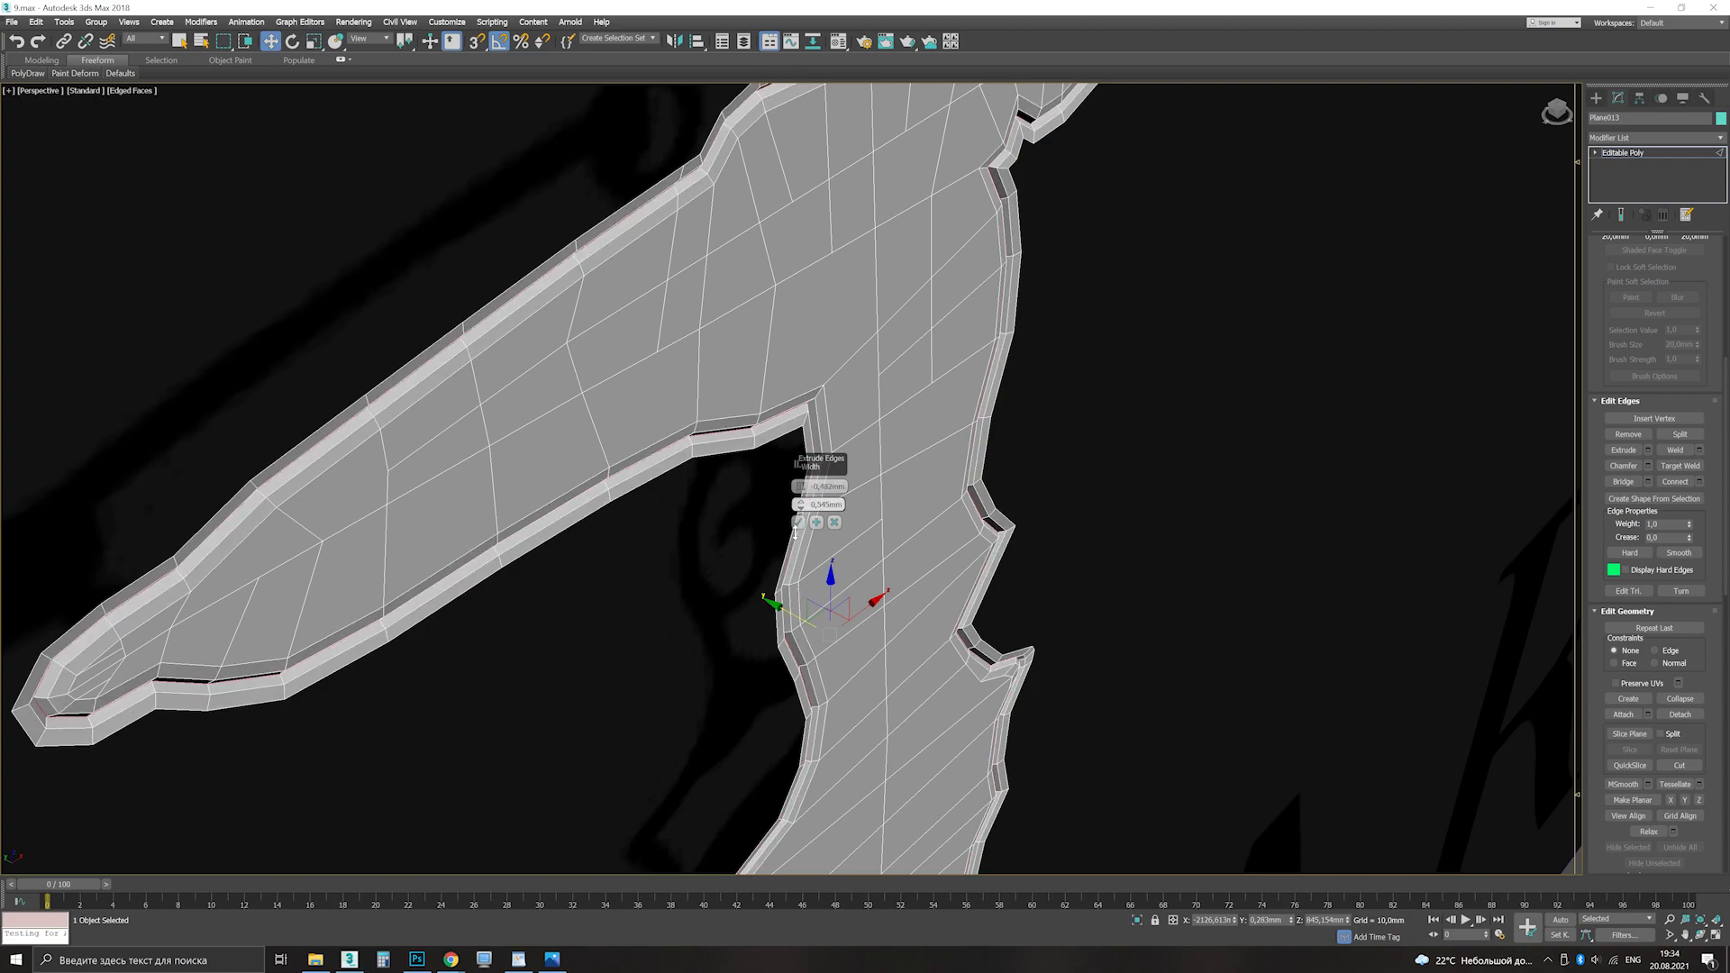
pyautogui.click(798, 522)
# Step: Adjust the groove's edge loop, apply a TurboSmooth modifier to the animal-head panel and turn off its edge display
pyautogui.moveTo(792, 616); pyautogui.dragTo(826, 575)
pyautogui.scroll(-4, 825, 575)
pyautogui.keyDown('alt'); pyautogui.moveTo(825, 575); pyautogui.dragTo(766, 540, button='middle'); pyautogui.keyUp('alt')
pyautogui.click(1626, 152)
pyautogui.click(1655, 138)
pyautogui.click(1672, 726)
pyautogui.press('F4')
pyautogui.scroll(-4, 872, 532)
pyautogui.keyDown('alt'); pyautogui.moveTo(871, 532); pyautogui.dragTo(888, 461, button='middle'); pyautogui.keyUp('alt')
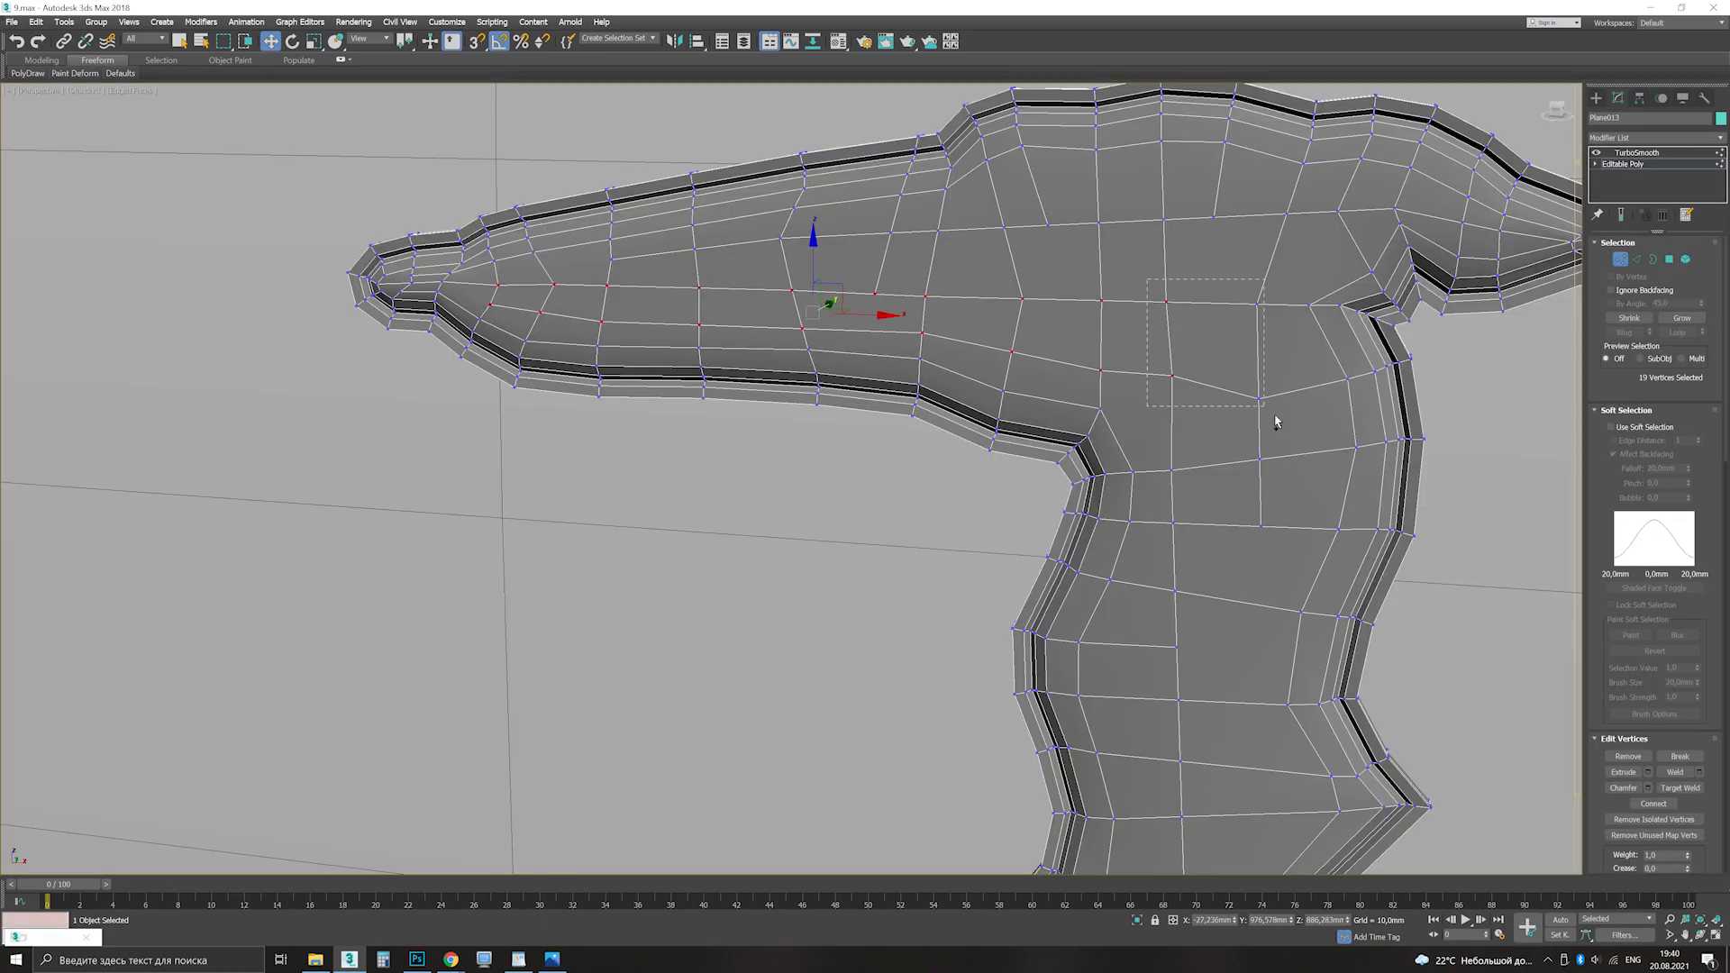
# Step: Select the interior vertices along the animal head, neck and body centre and pull them out of the panel to give it volume
pyautogui.moveTo(1273, 728); pyautogui.dragTo(1232, 350, button='middle')
pyautogui.keyDown('ctrl'); pyautogui.moveTo(1101, 356); pyautogui.dragTo(1158, 741); pyautogui.keyUp('ctrl')
pyautogui.scroll(-2, 1158, 741)
pyautogui.moveTo(1158, 742); pyautogui.dragTo(1209, 378, button='middle')
pyautogui.keyDown('ctrl'); pyautogui.moveTo(1169, 351); pyautogui.dragTo(1204, 599); pyautogui.keyUp('ctrl')
pyautogui.scroll(-2, 1205, 598)
pyautogui.moveTo(1197, 316); pyautogui.dragTo(1120, 544, button='middle')
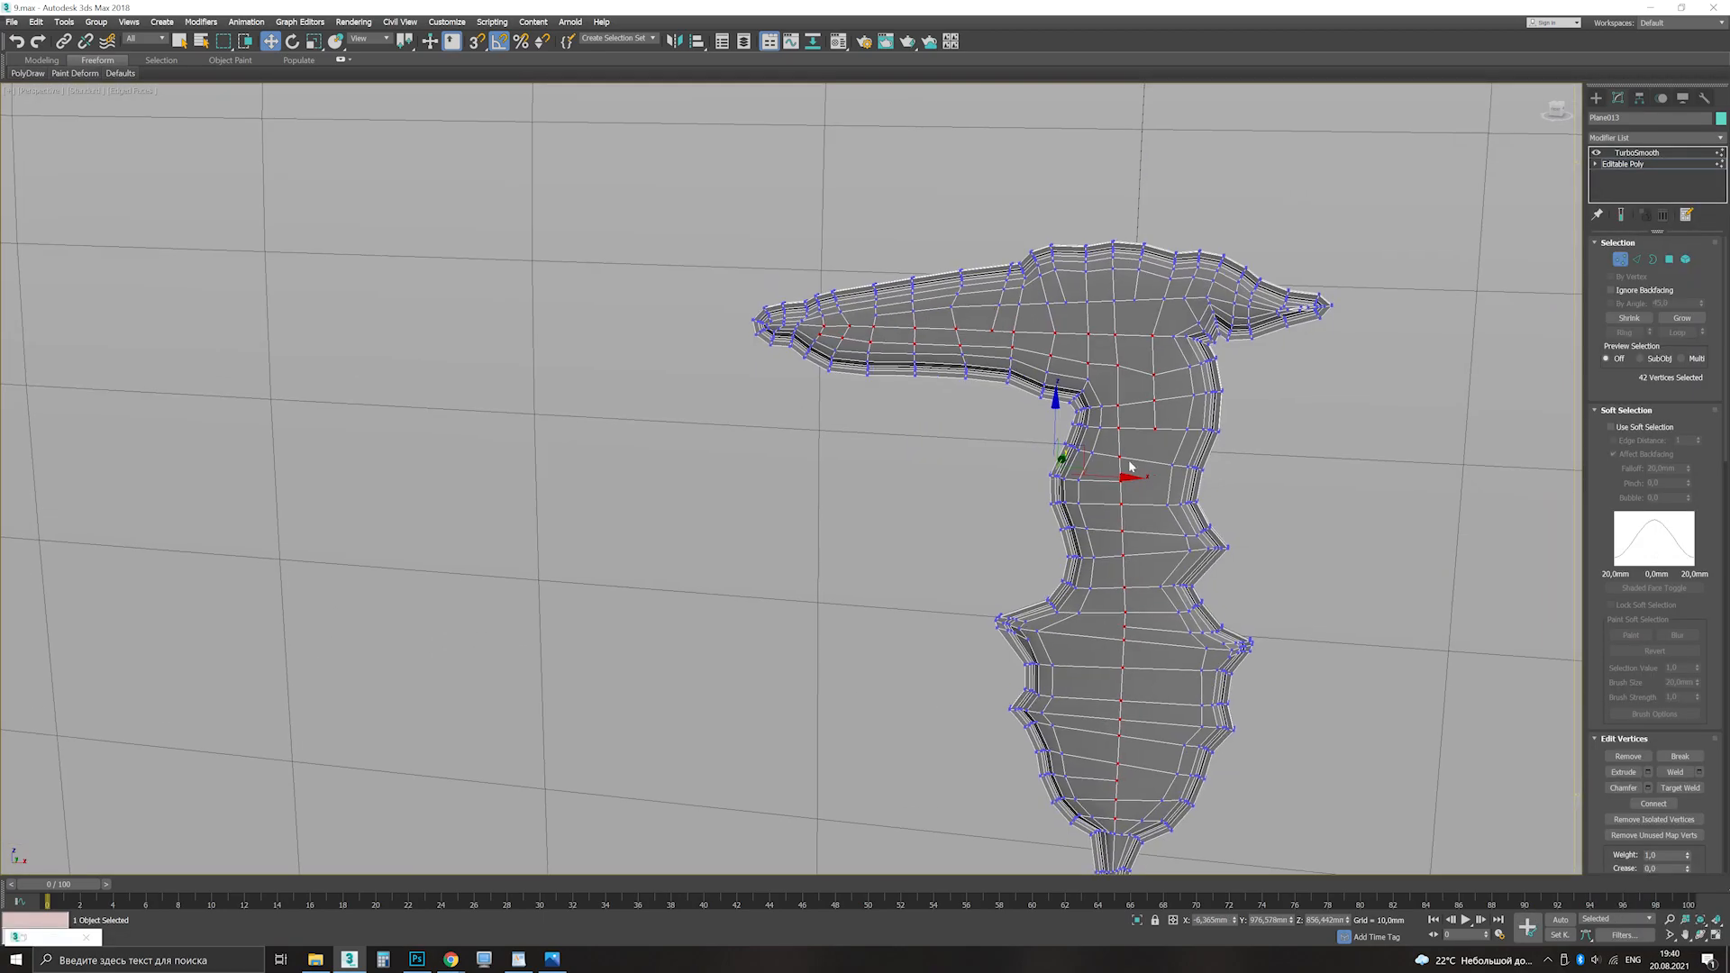
pyautogui.scroll(4, 1115, 289)
pyautogui.keyDown('alt'); pyautogui.moveTo(1380, 344); pyautogui.dragTo(1131, 436, button='middle'); pyautogui.keyUp('alt')
pyautogui.moveTo(835, 628); pyautogui.dragTo(856, 633)
pyautogui.keyDown('alt'); pyautogui.moveTo(856, 630); pyautogui.dragTo(1000, 529, button='middle'); pyautogui.keyUp('alt')
# Step: Fine-tune the positions of individual interior vertices to even out the relief of the animal-head panel
pyautogui.scroll(4, 1117, 342)
pyautogui.click(1081, 345)
pyautogui.moveTo(1081, 392); pyautogui.dragTo(984, 394, button='middle')
pyautogui.moveTo(984, 393); pyautogui.dragTo(1011, 355)
pyautogui.moveTo(780, 411); pyautogui.dragTo(804, 394)
pyautogui.moveTo(984, 443); pyautogui.dragTo(998, 448)
pyautogui.scroll(-5, 1174, 465)
pyautogui.scroll(2, 791, 446)
pyautogui.moveTo(315, 445); pyautogui.dragTo(886, 440, button='middle')
pyautogui.click(791, 445)
# Step: Return to the TurboSmooth level of the animal-head panel and turn off its edge display
pyautogui.scroll(-4, 885, 437)
pyautogui.click(1633, 153)
pyautogui.press('F4')
pyautogui.scroll(-5, 945, 521)
pyautogui.scroll(-4, 945, 522)
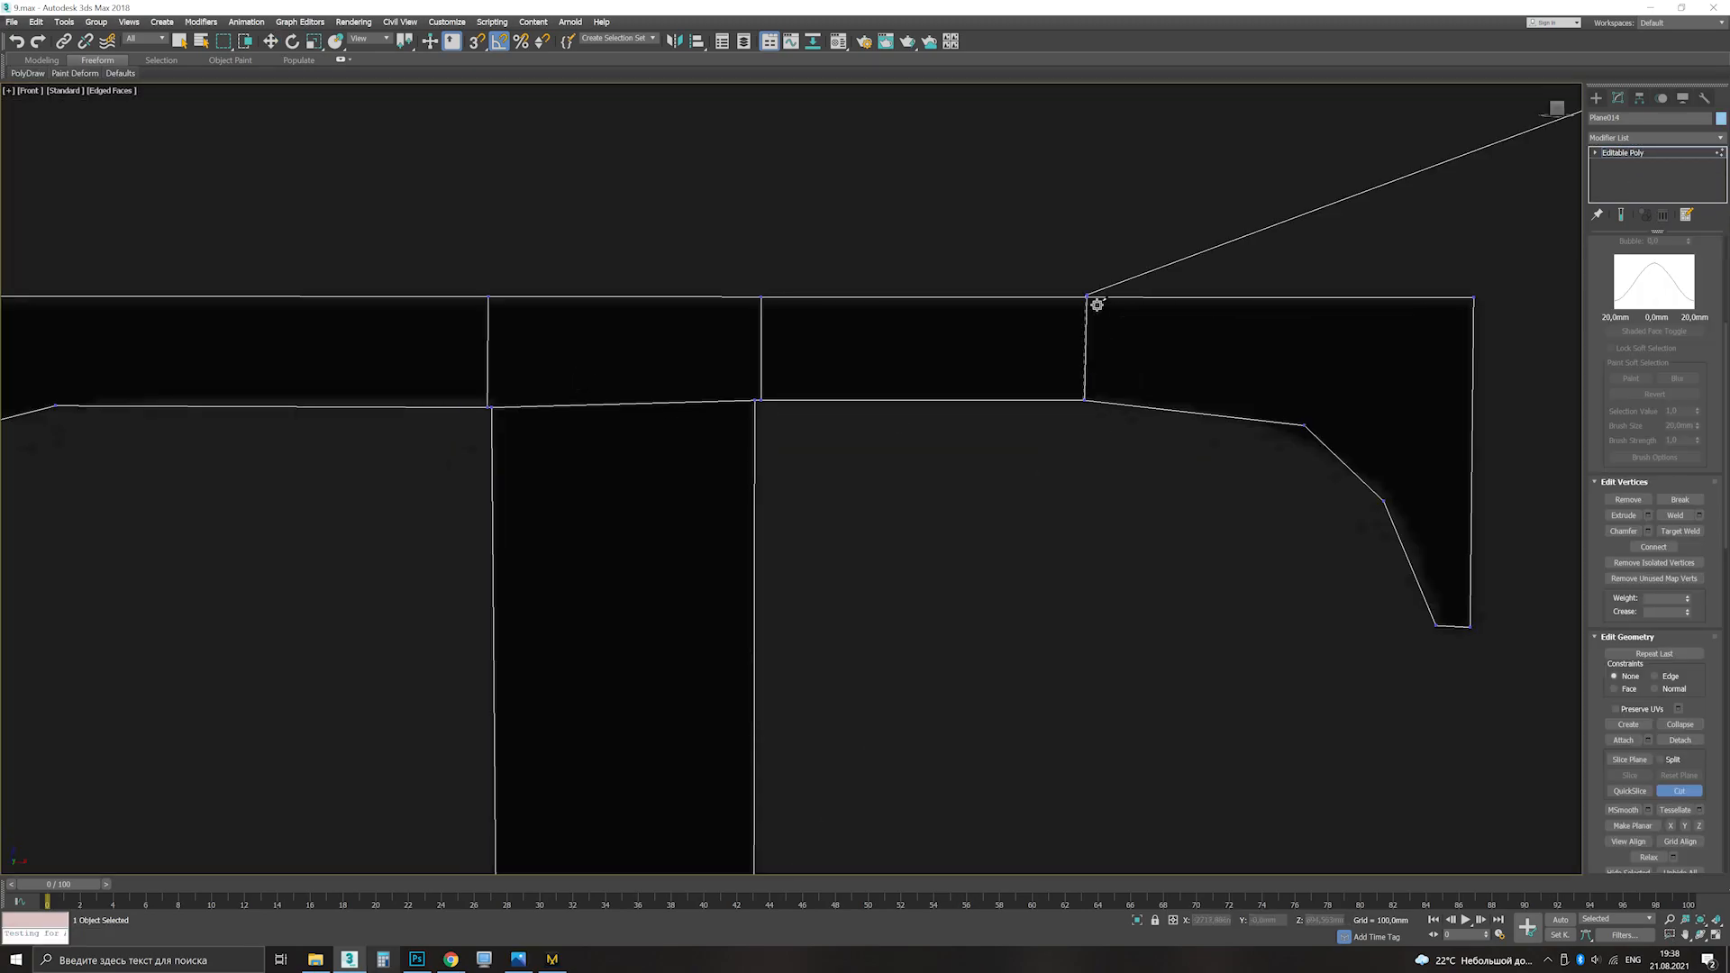
# Step: Cut edges from the outer corners of the letter T's crossbar to the curve points of both serifs
pyautogui.scroll(-2, 1096, 305)
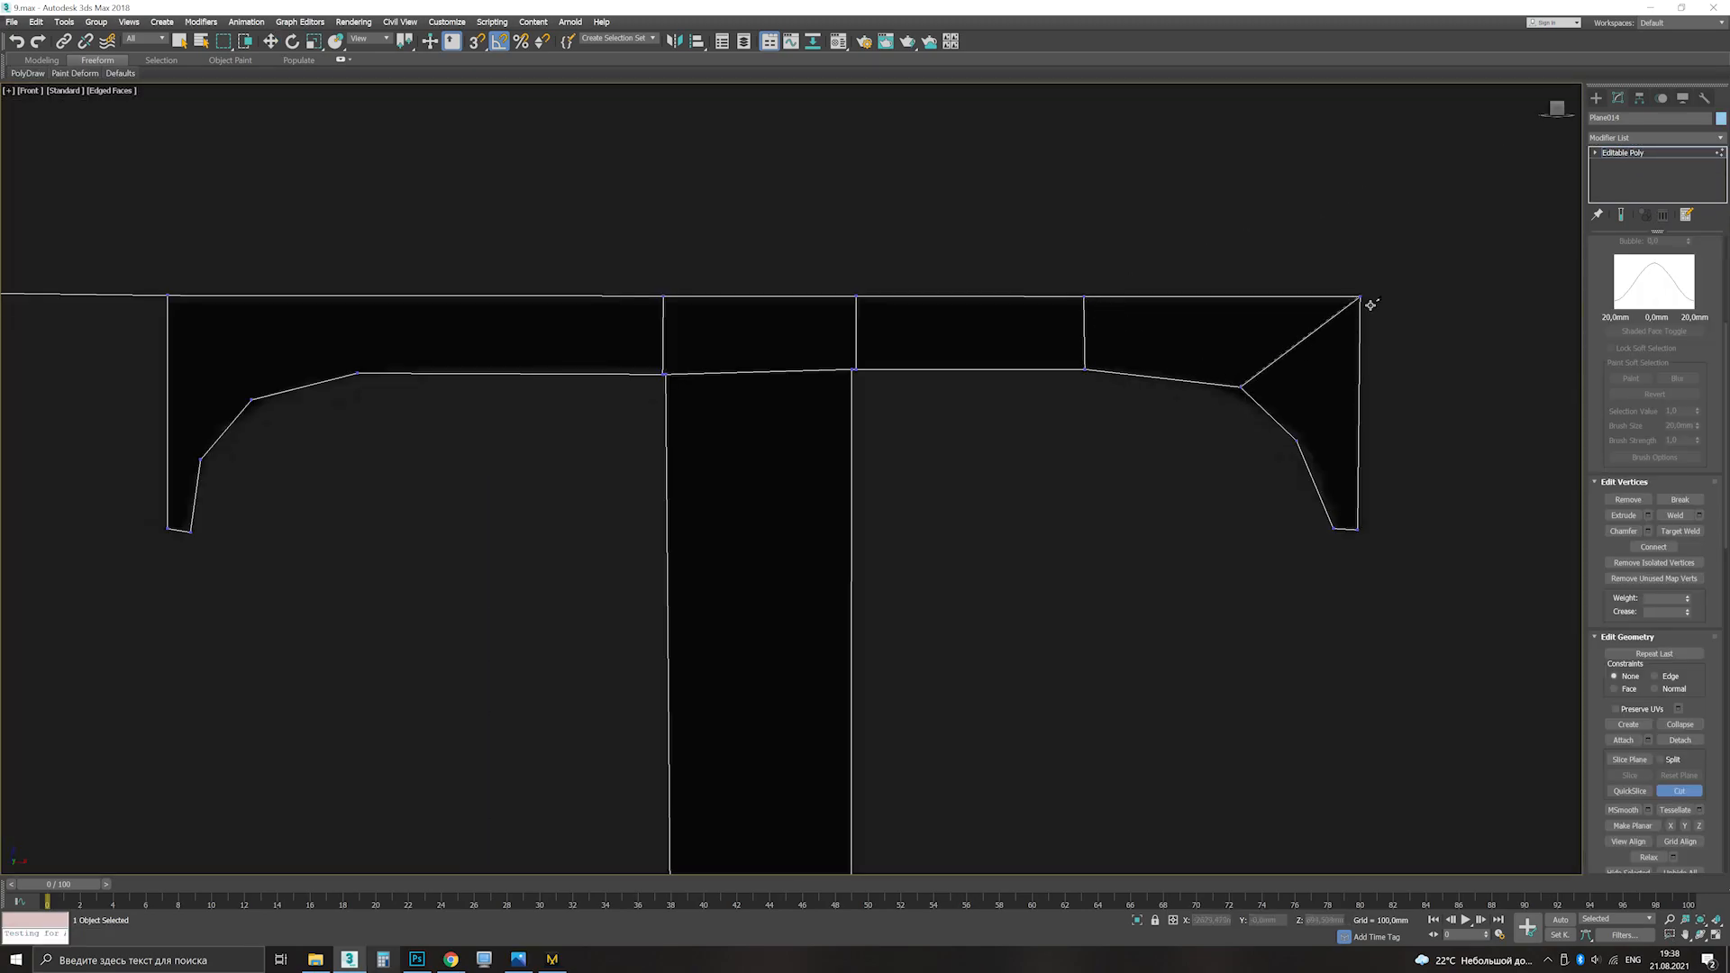
pyautogui.click(1227, 390)
pyautogui.moveTo(1179, 358); pyautogui.dragTo(1309, 454)
pyautogui.click(1243, 459)
pyautogui.moveTo(822, 426); pyautogui.dragTo(956, 516, button='middle')
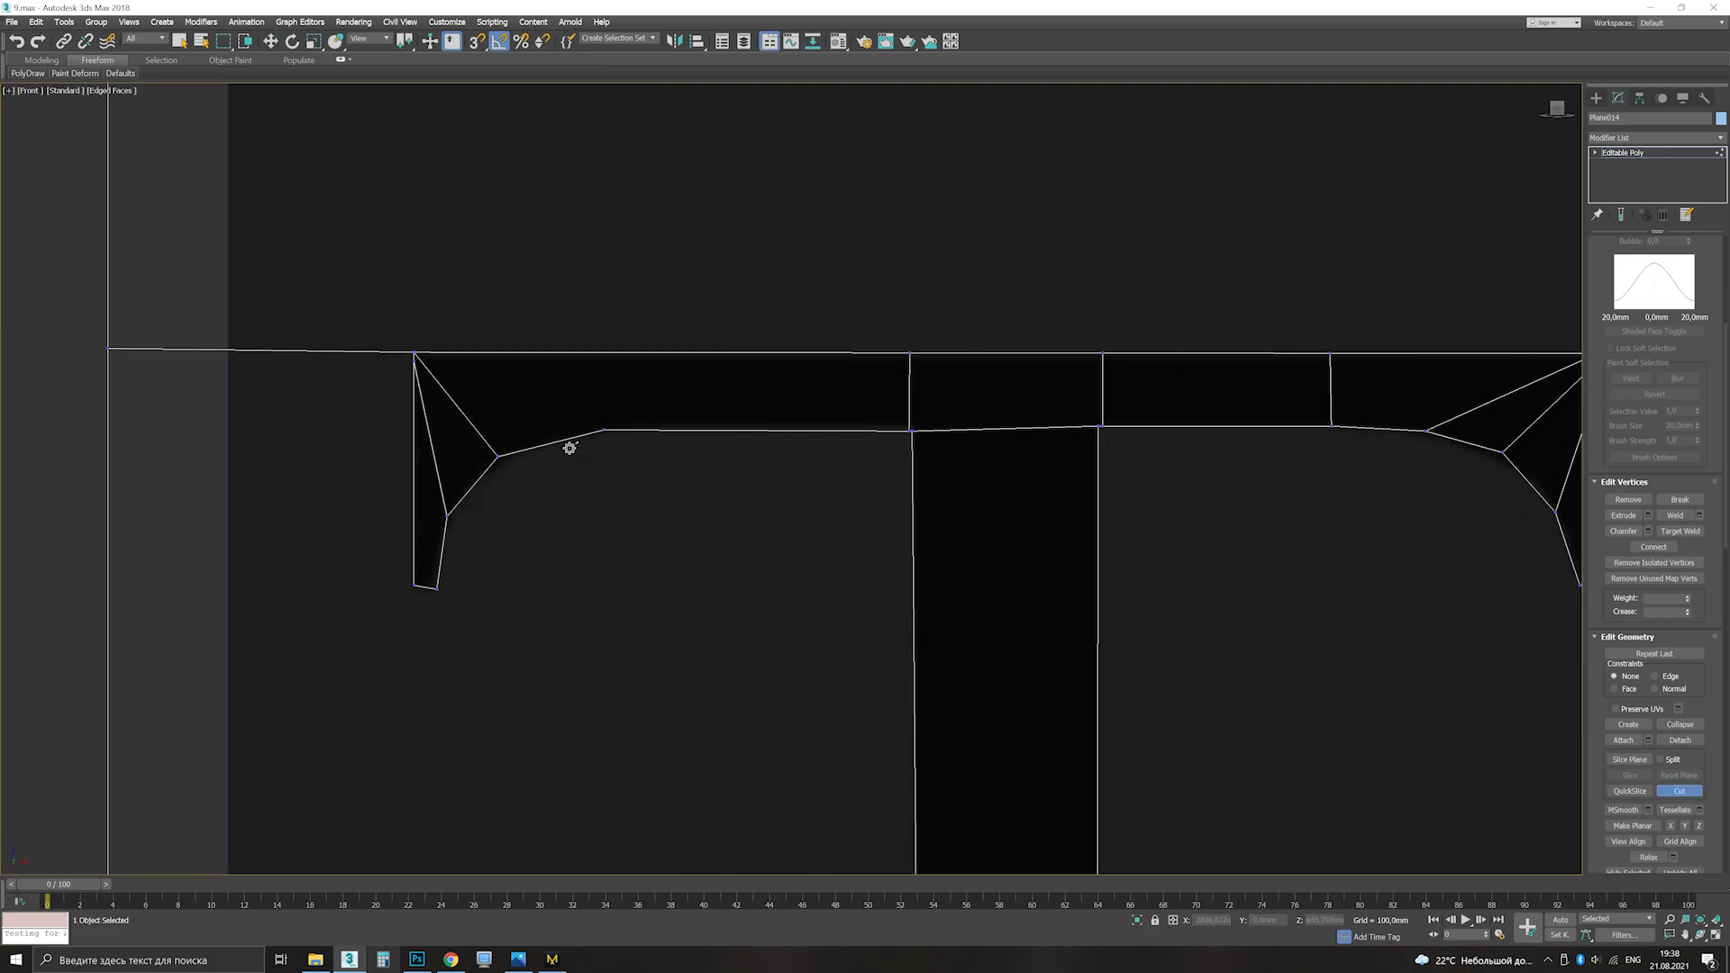
# Step: Shift the curve and tip vertices of the T's left serif to match the reference lettering
pyautogui.rightClick(434, 568)
pyautogui.click(436, 589)
pyautogui.moveTo(467, 570); pyautogui.dragTo(463, 567)
pyautogui.click(604, 430)
pyautogui.moveTo(645, 429); pyautogui.dragTo(619, 428)
pyautogui.click(498, 456)
pyautogui.moveTo(517, 440); pyautogui.dragTo(513, 439)
pyautogui.click(506, 373)
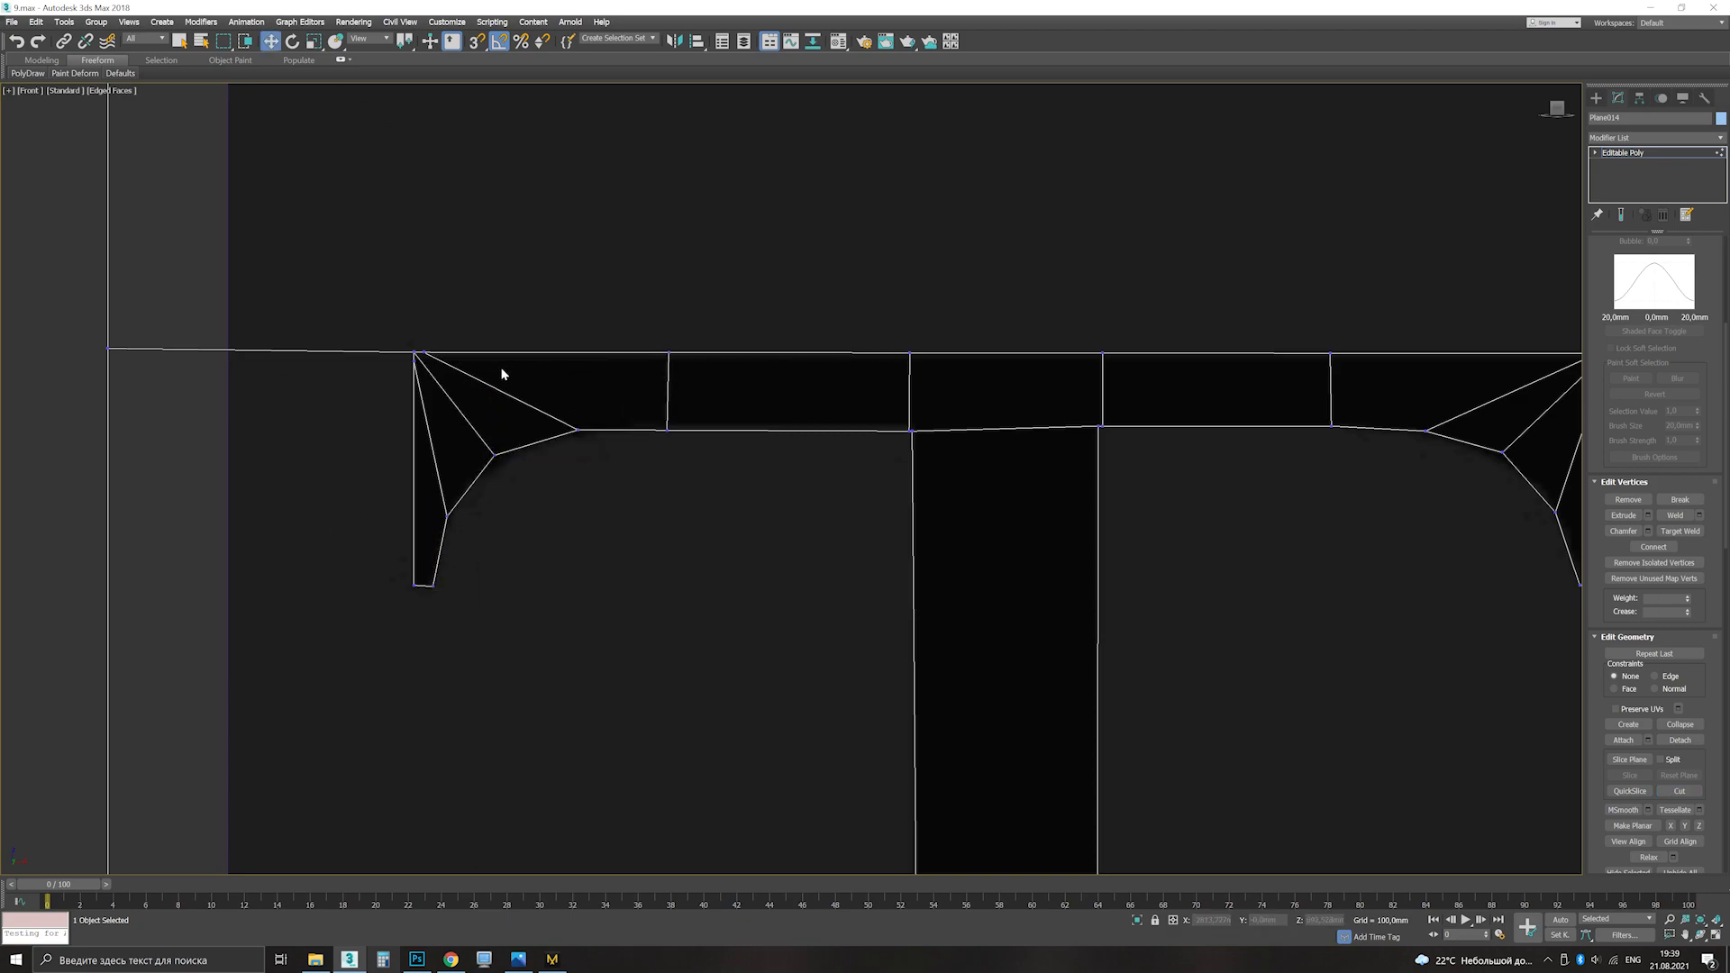
# Step: Cut from the T's foot across to the letter R and trace the bottom and inner serif of its stem
pyautogui.scroll(-6, 630, 432)
pyautogui.hotkey('alt', 'c')
pyautogui.scroll(5, 643, 711)
pyautogui.click(543, 675)
pyautogui.click(855, 675)
pyautogui.click(856, 687)
pyautogui.click(1063, 688)
pyautogui.click(1061, 676)
pyautogui.click(1031, 668)
pyautogui.click(1007, 639)
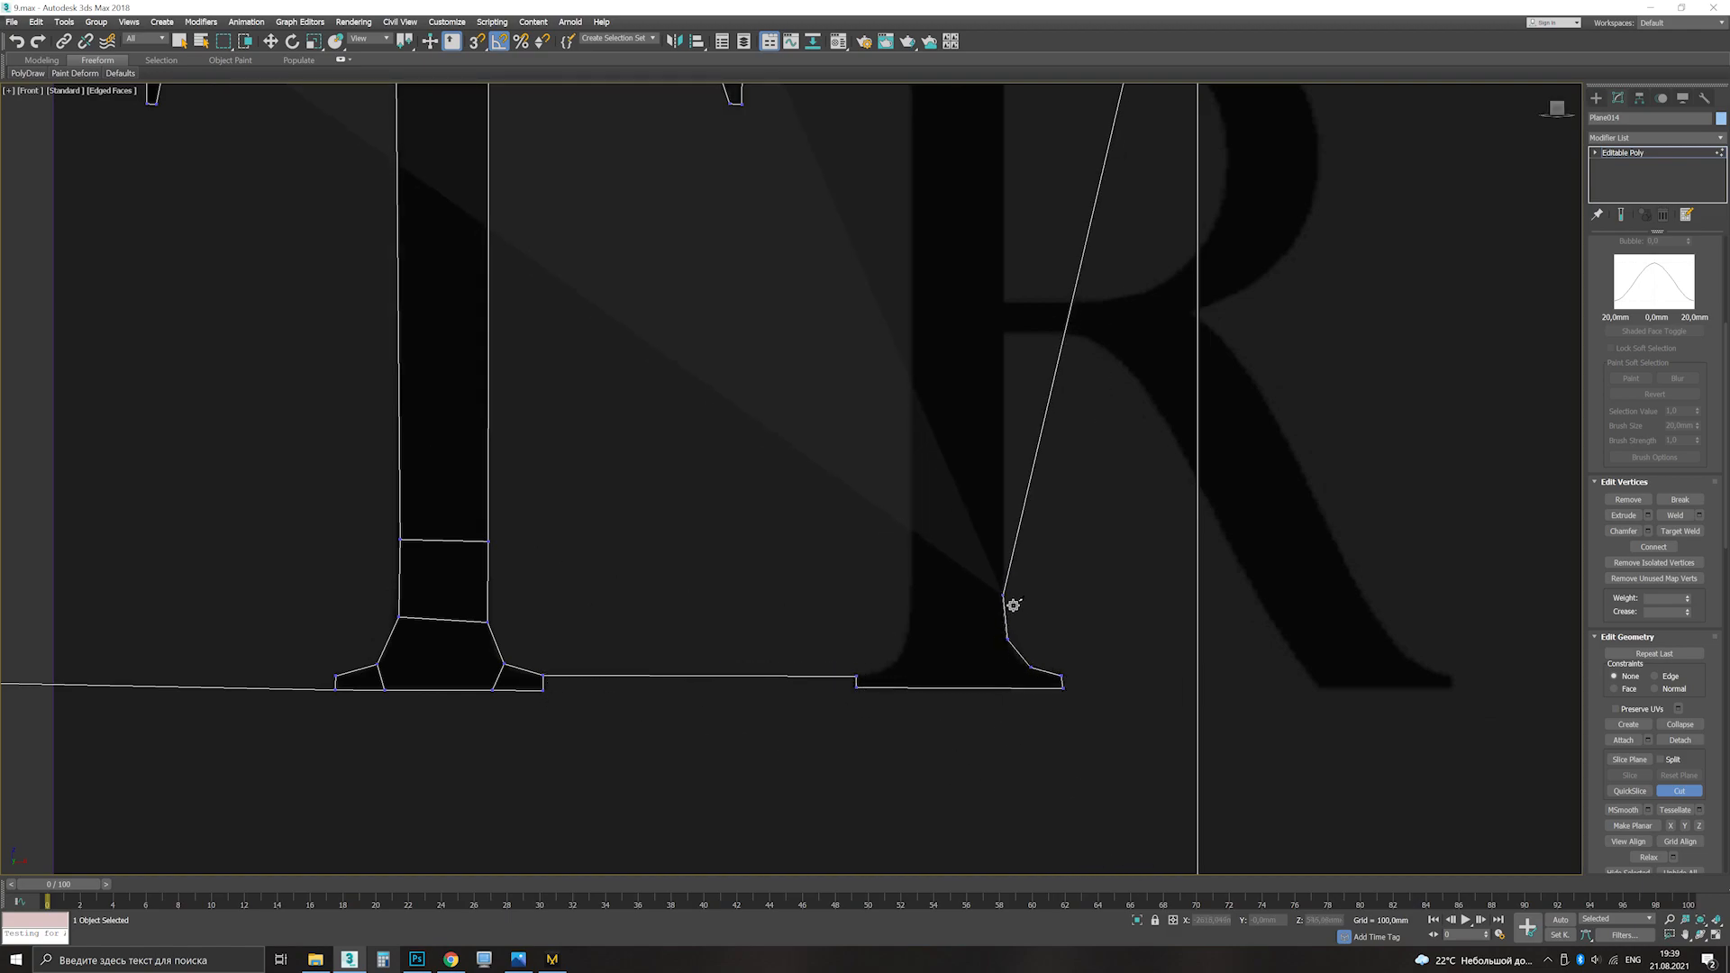
# Step: Cut up the inner side of the R's stem and along the underside of the bowl to the start of the leg
pyautogui.click(1006, 333)
pyautogui.click(1065, 335)
pyautogui.click(1111, 348)
pyautogui.click(1147, 387)
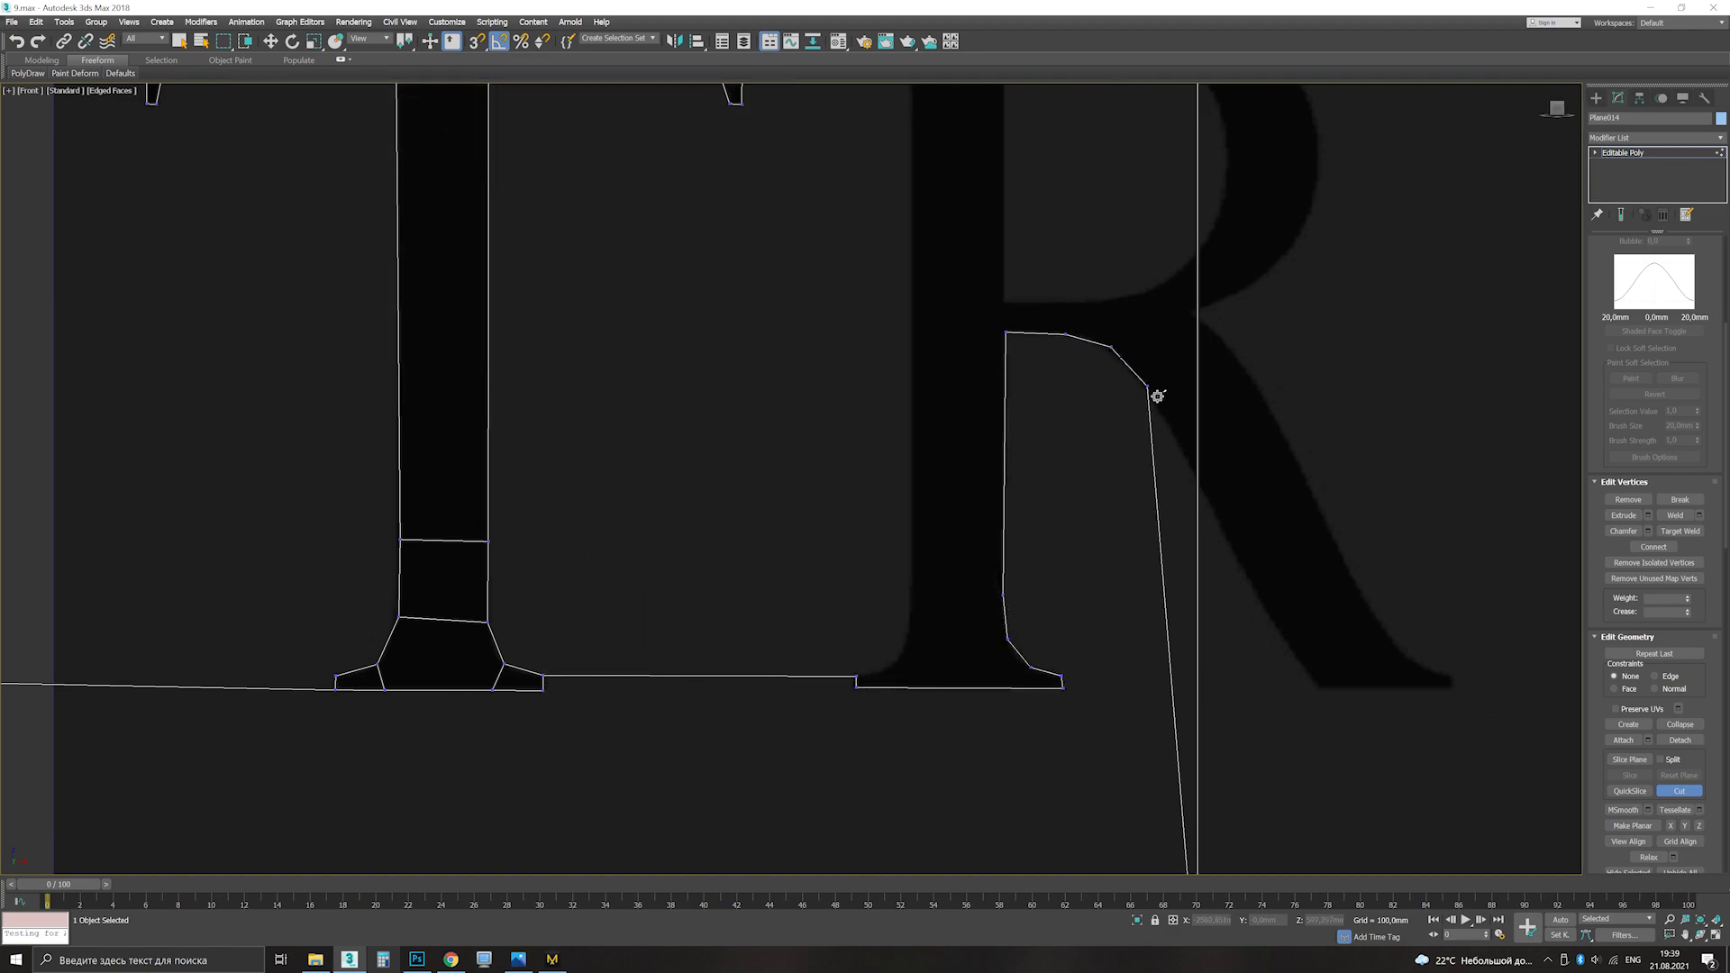
# Step: Cut around the R's diagonal leg, down to its foot and back up the outer side
pyautogui.click(1257, 594)
pyautogui.click(1314, 688)
pyautogui.click(1452, 689)
pyautogui.click(1452, 675)
pyautogui.click(1420, 665)
pyautogui.click(1388, 633)
pyautogui.click(1346, 568)
pyautogui.click(1283, 436)
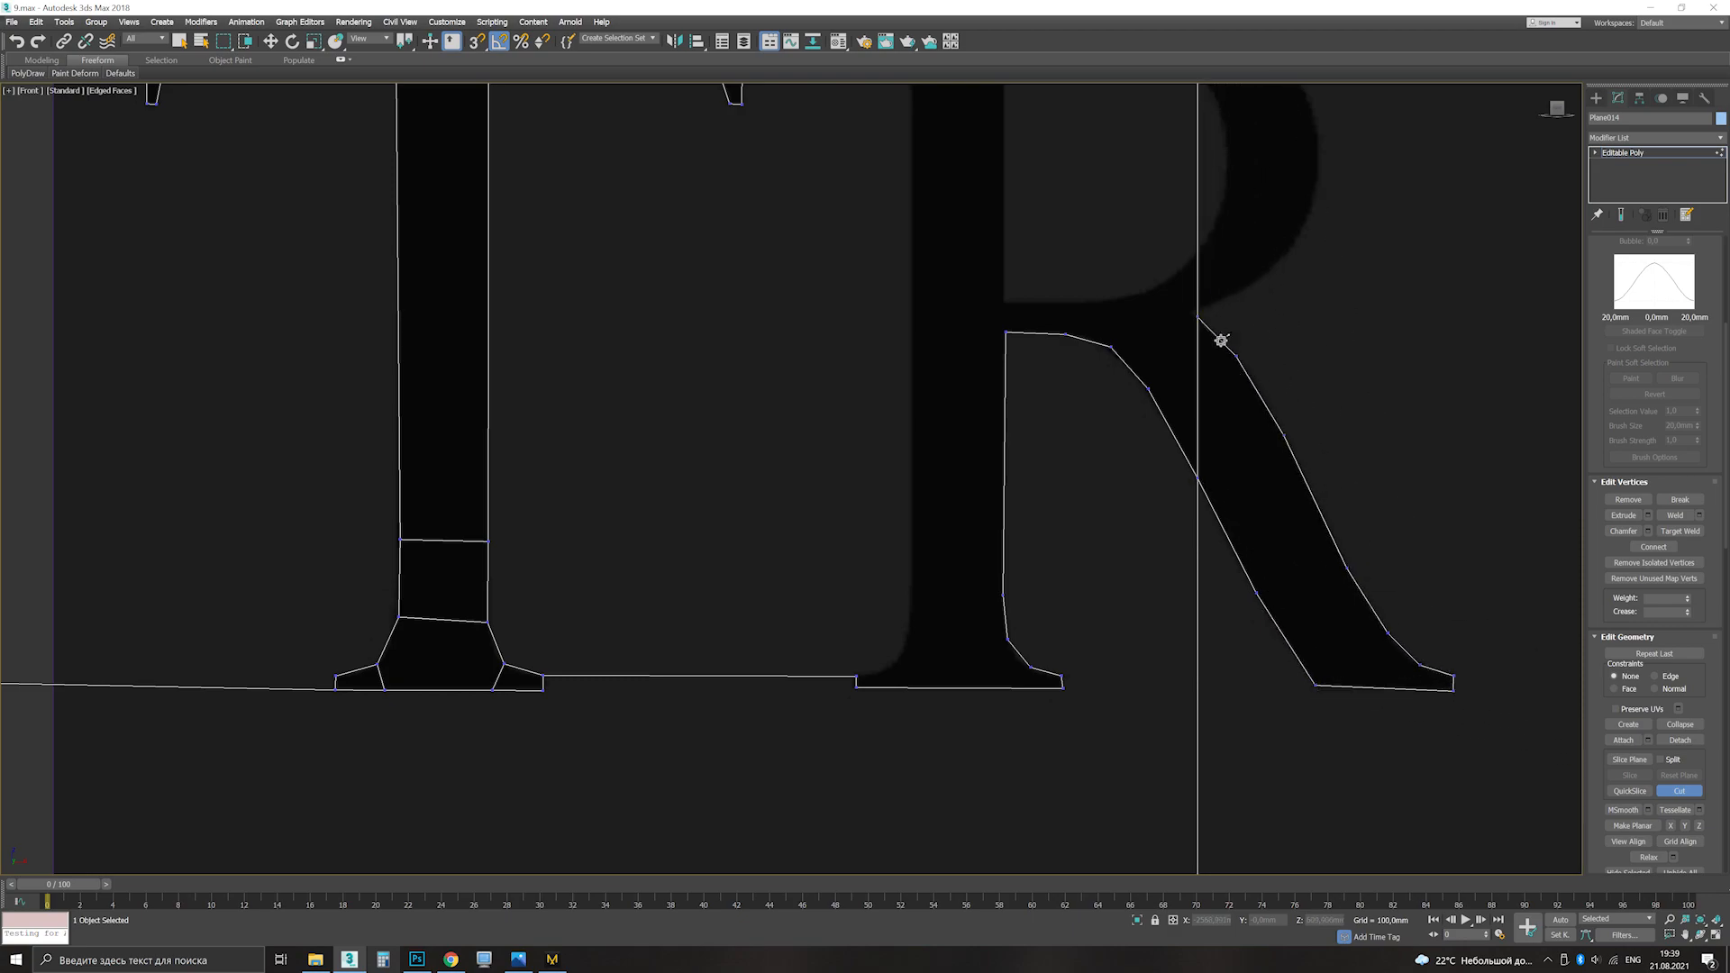
# Step: Cut along the outer curve of the R's bowl from the leg junction up to the top stroke
pyautogui.moveTo(1213, 339); pyautogui.dragTo(1081, 521, button='middle')
pyautogui.click(1068, 495)
pyautogui.click(1113, 474)
pyautogui.click(1168, 424)
pyautogui.click(1189, 341)
pyautogui.click(1123, 211)
pyautogui.click(1067, 184)
pyautogui.click(995, 175)
# Step: Cut around the R's top serif and down the outer side of the stem to close the outline at its foot
pyautogui.click(723, 173)
pyautogui.click(723, 184)
pyautogui.click(753, 187)
pyautogui.click(771, 203)
pyautogui.click(780, 245)
pyautogui.moveTo(788, 786); pyautogui.dragTo(865, 613, button='middle')
pyautogui.click(859, 603)
pyautogui.click(854, 652)
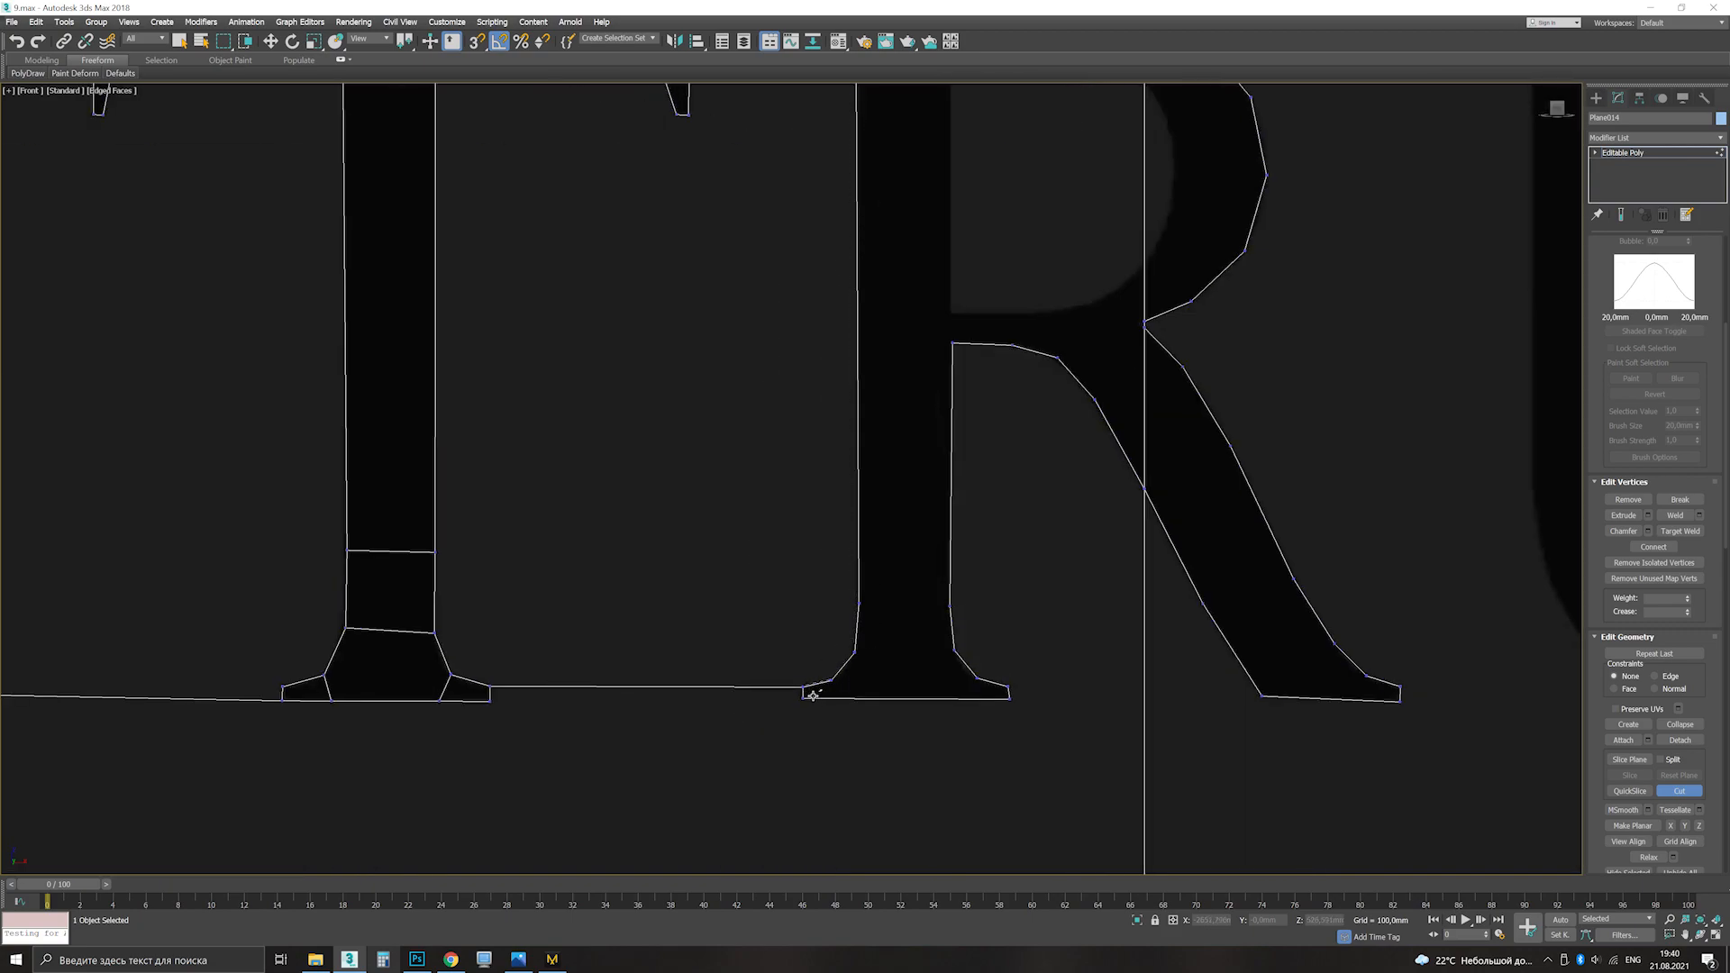
pyautogui.rightClick(814, 695)
# Step: Cut the closed inner outline of the R's bowl
pyautogui.moveTo(1053, 394); pyautogui.dragTo(988, 695, button='middle')
pyautogui.click(888, 643)
pyautogui.click(888, 613)
pyautogui.click(948, 616)
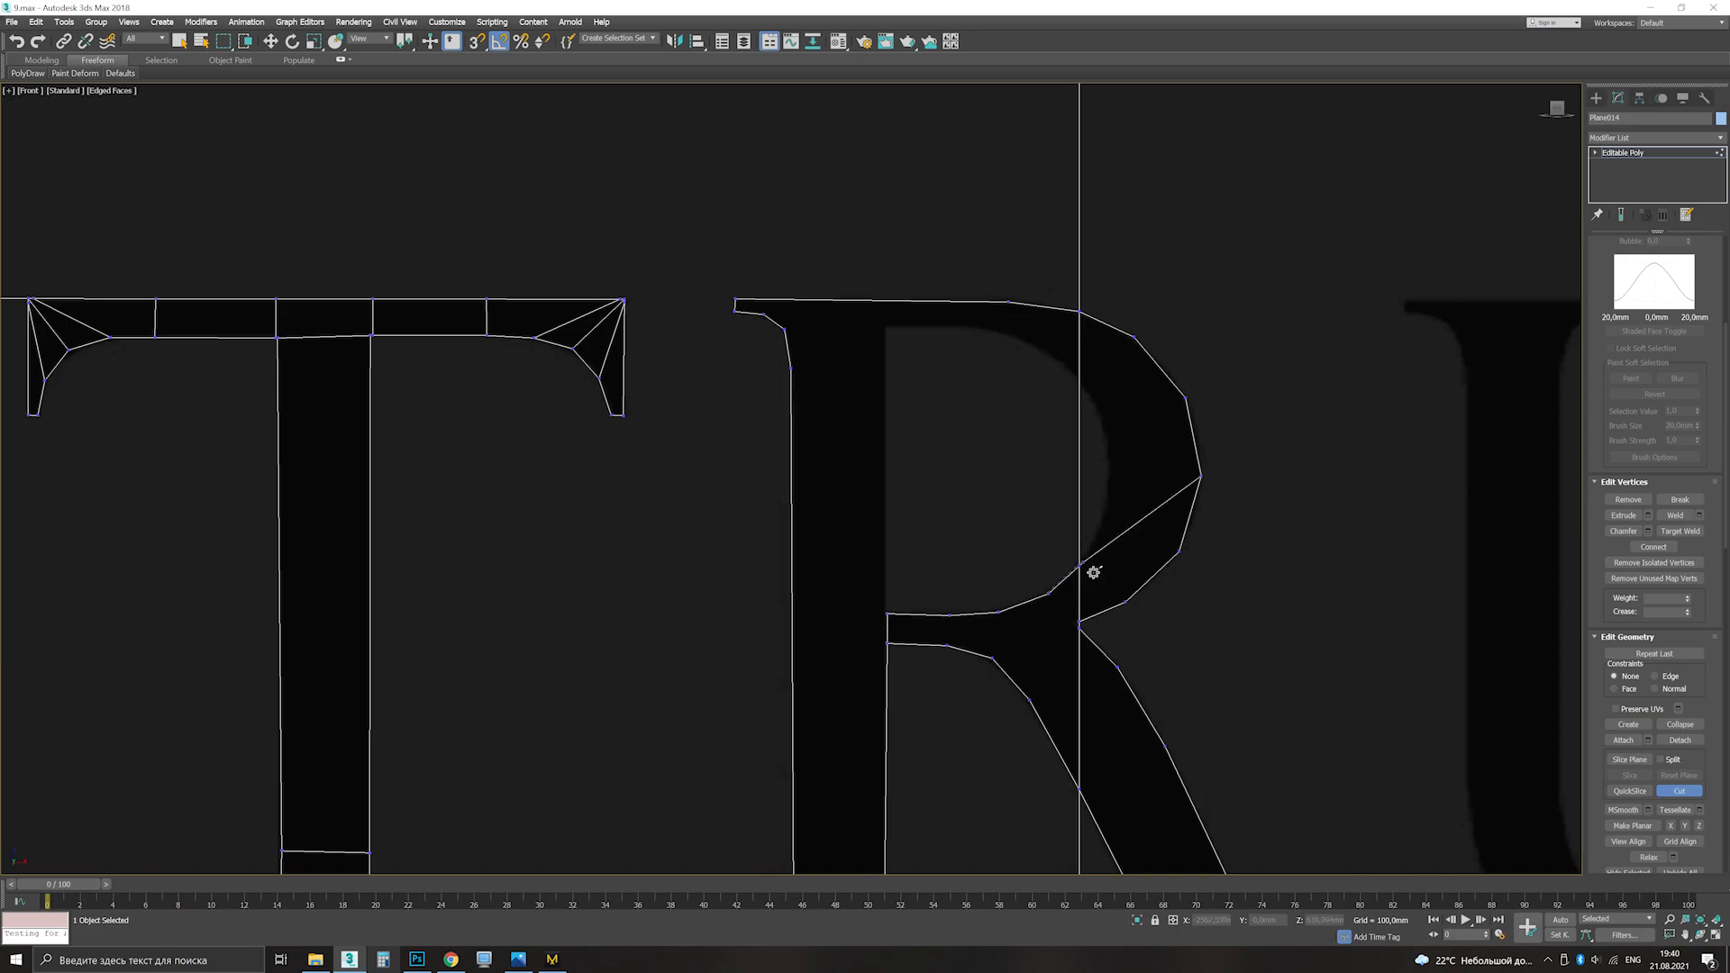
pyautogui.click(1039, 349)
pyautogui.click(989, 328)
pyautogui.click(886, 327)
pyautogui.click(888, 613)
pyautogui.rightClick(887, 614)
# Step: Cut edges linking the R's top serif to the T's corner and both letters to the plane's upper edge
pyautogui.moveTo(678, 275); pyautogui.dragTo(743, 344, button='middle')
pyautogui.scroll(3, 743, 344)
pyautogui.click(858, 420)
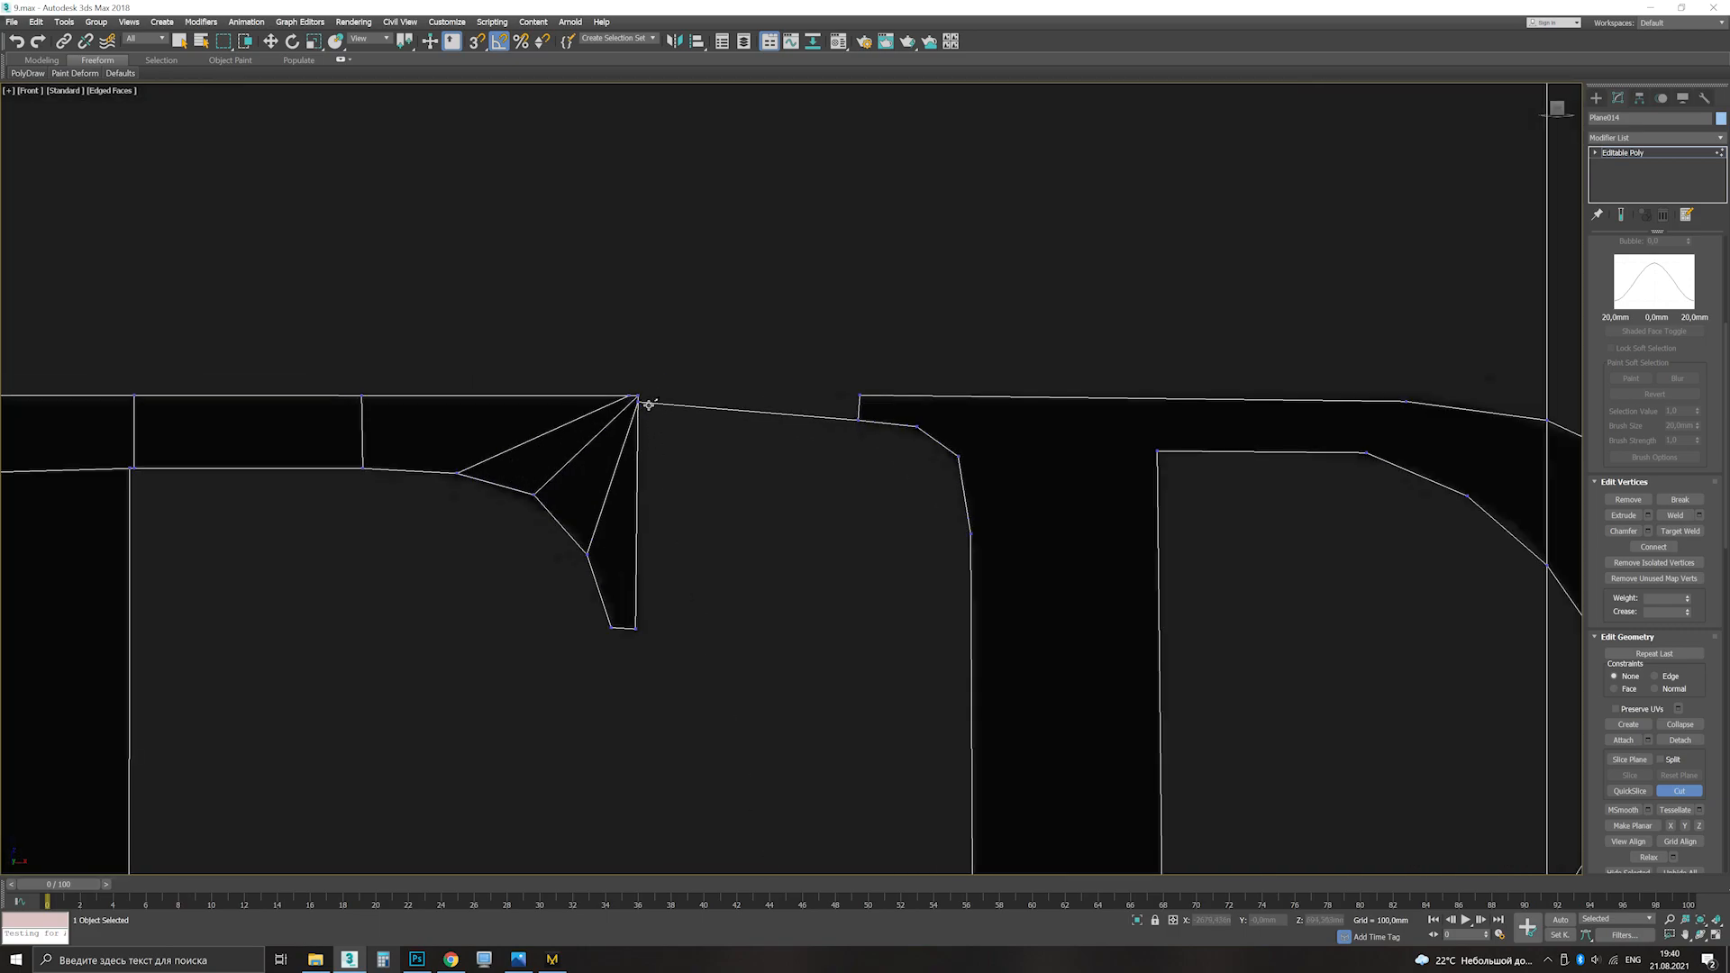
pyautogui.scroll(-3, 674, 402)
pyautogui.click(656, 181)
pyautogui.rightClick(672, 239)
pyautogui.scroll(3, 644, 377)
pyautogui.click(672, 429)
pyautogui.scroll(-3, 672, 429)
pyautogui.click(636, 207)
pyautogui.rightClick(681, 280)
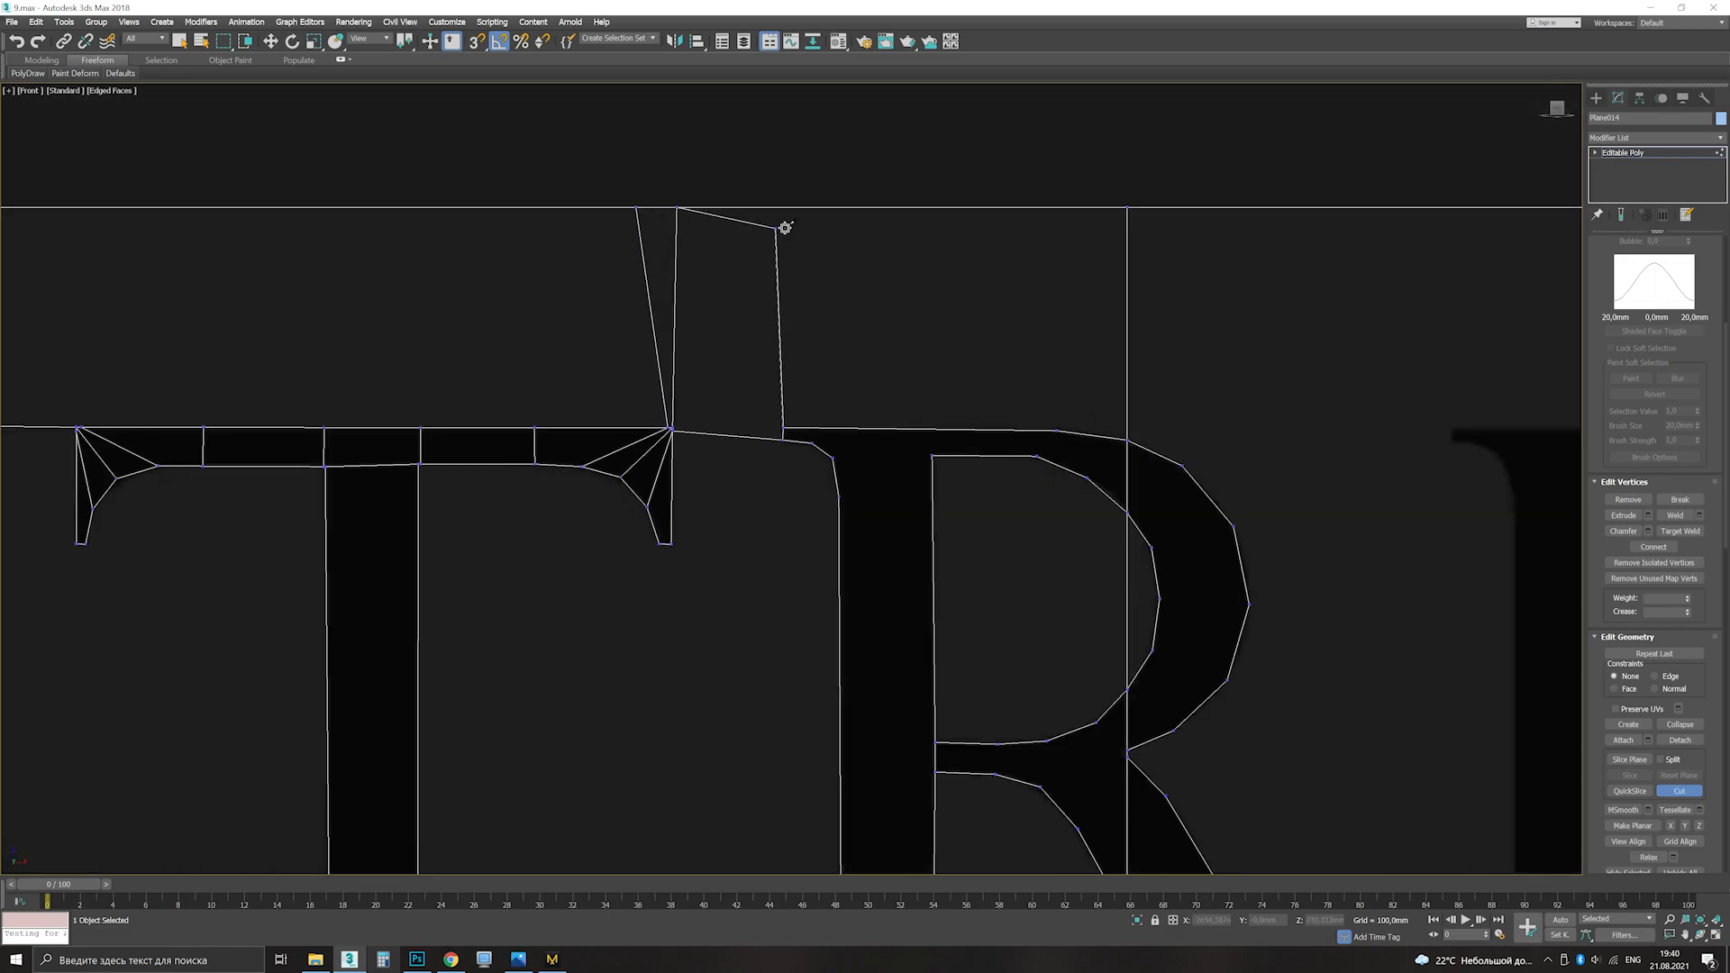
# Step: Cut across the R's top stroke to join its inner and outer outlines
pyautogui.click(932, 455)
pyautogui.rightClick(934, 247)
pyautogui.scroll(2, 891, 450)
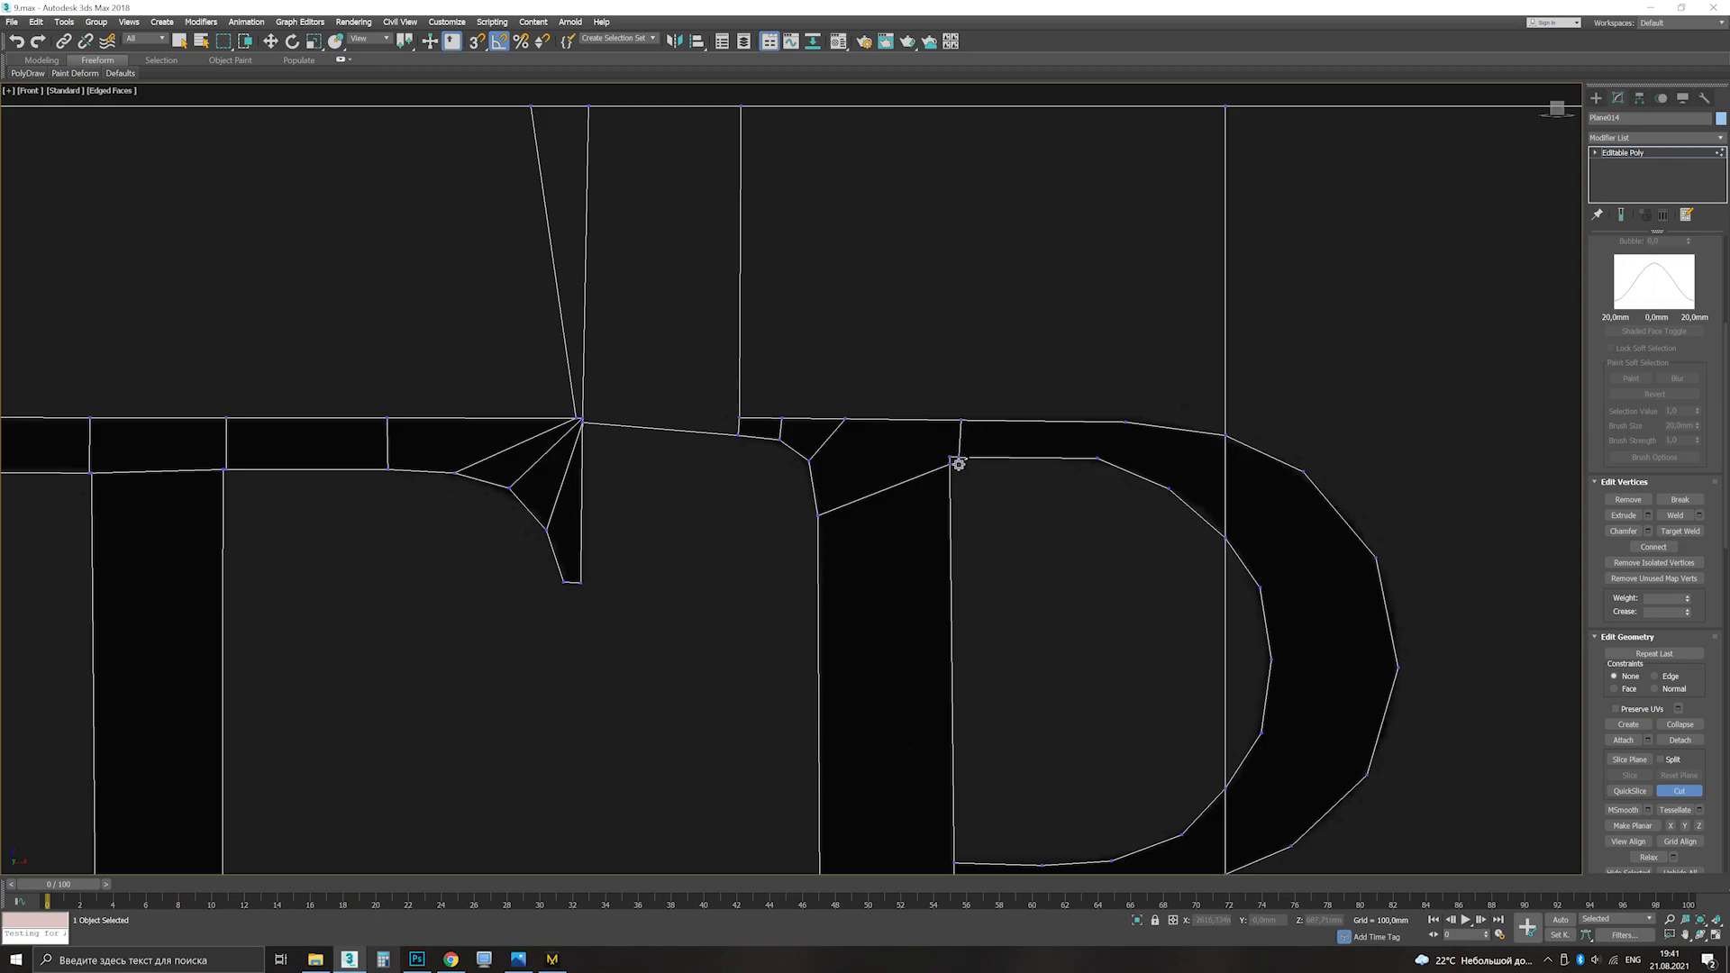
pyautogui.click(1098, 459)
pyautogui.click(1125, 421)
pyautogui.scroll(-2, 1125, 421)
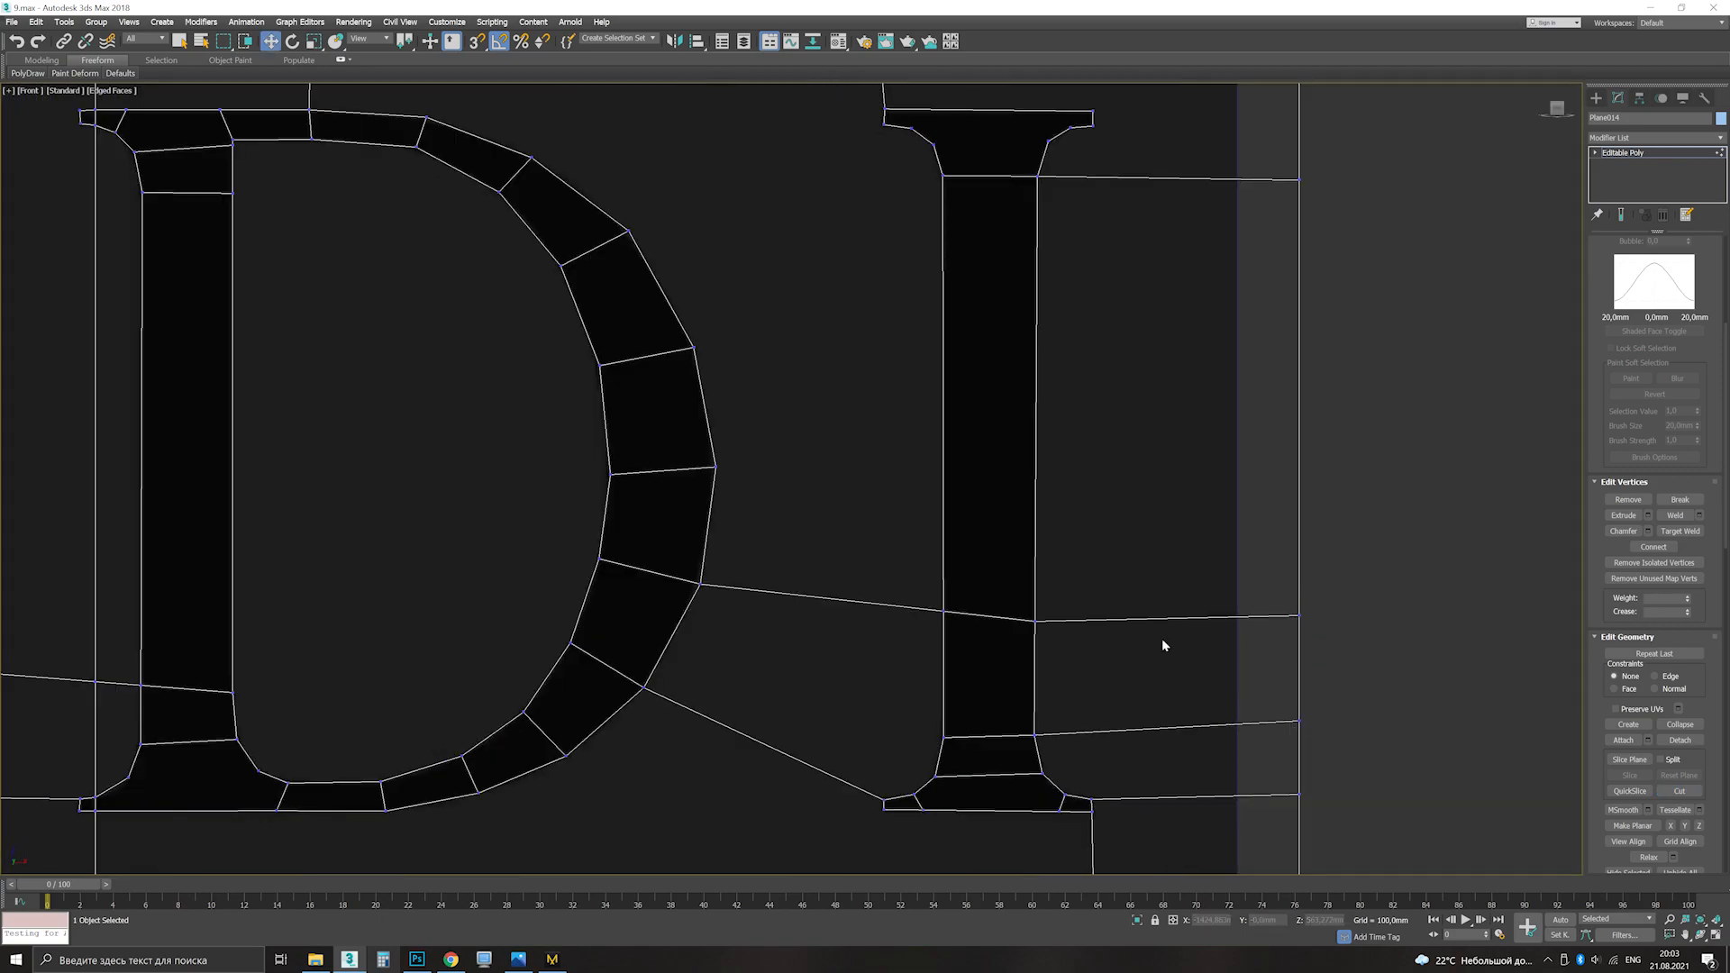
# Step: Divide the letter I's top serif and cut edges from the D's curve across the I to the plane's side edge
pyautogui.scroll(2, 1169, 661)
pyautogui.hotkey('alt', 'c')
pyautogui.scroll(4, 1247, 541)
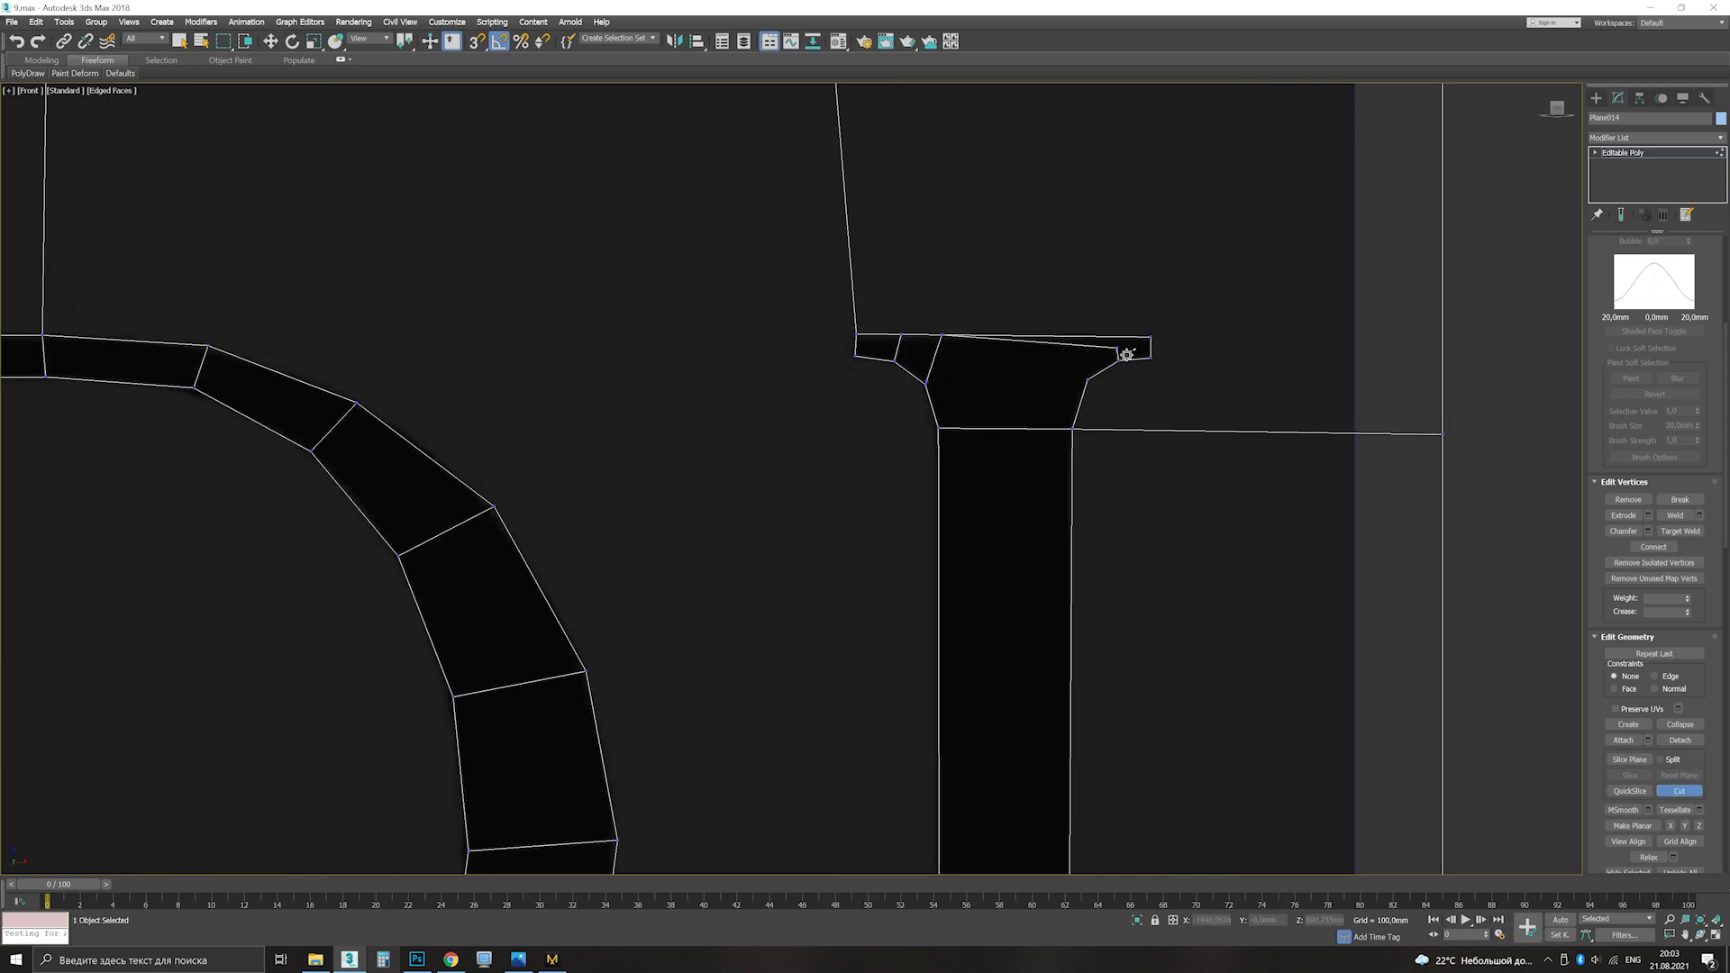
pyautogui.scroll(-8, 1112, 495)
pyautogui.scroll(4, 1154, 467)
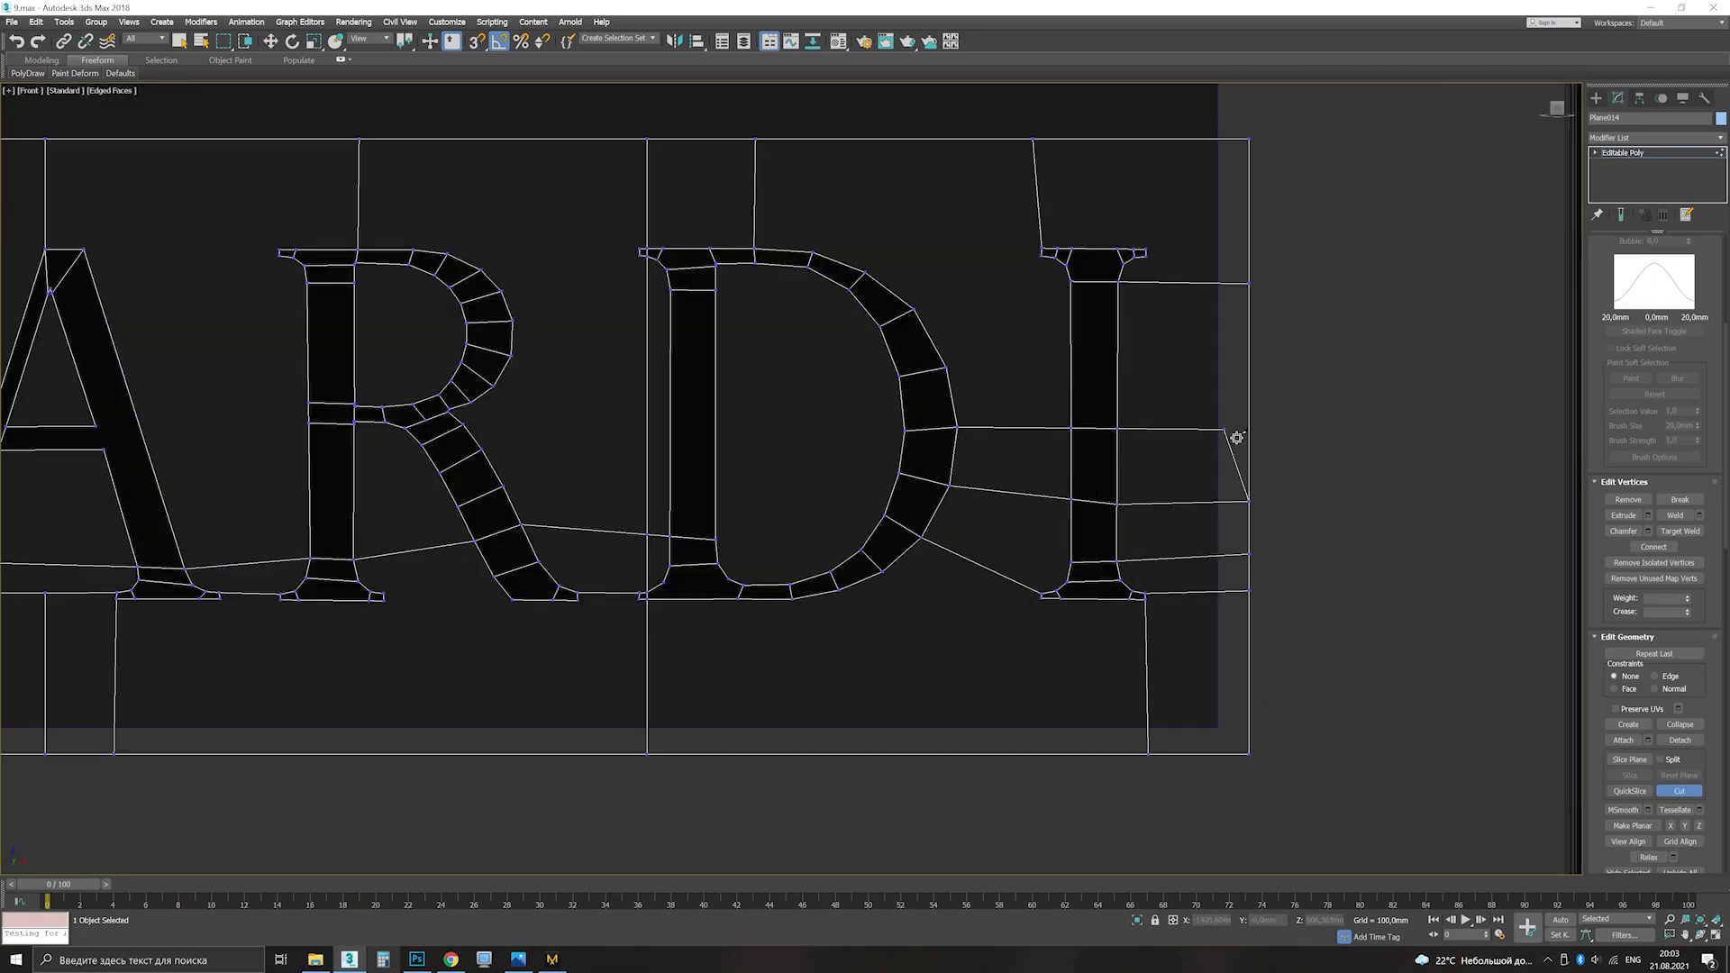
pyautogui.scroll(2, 992, 287)
pyautogui.click(913, 309)
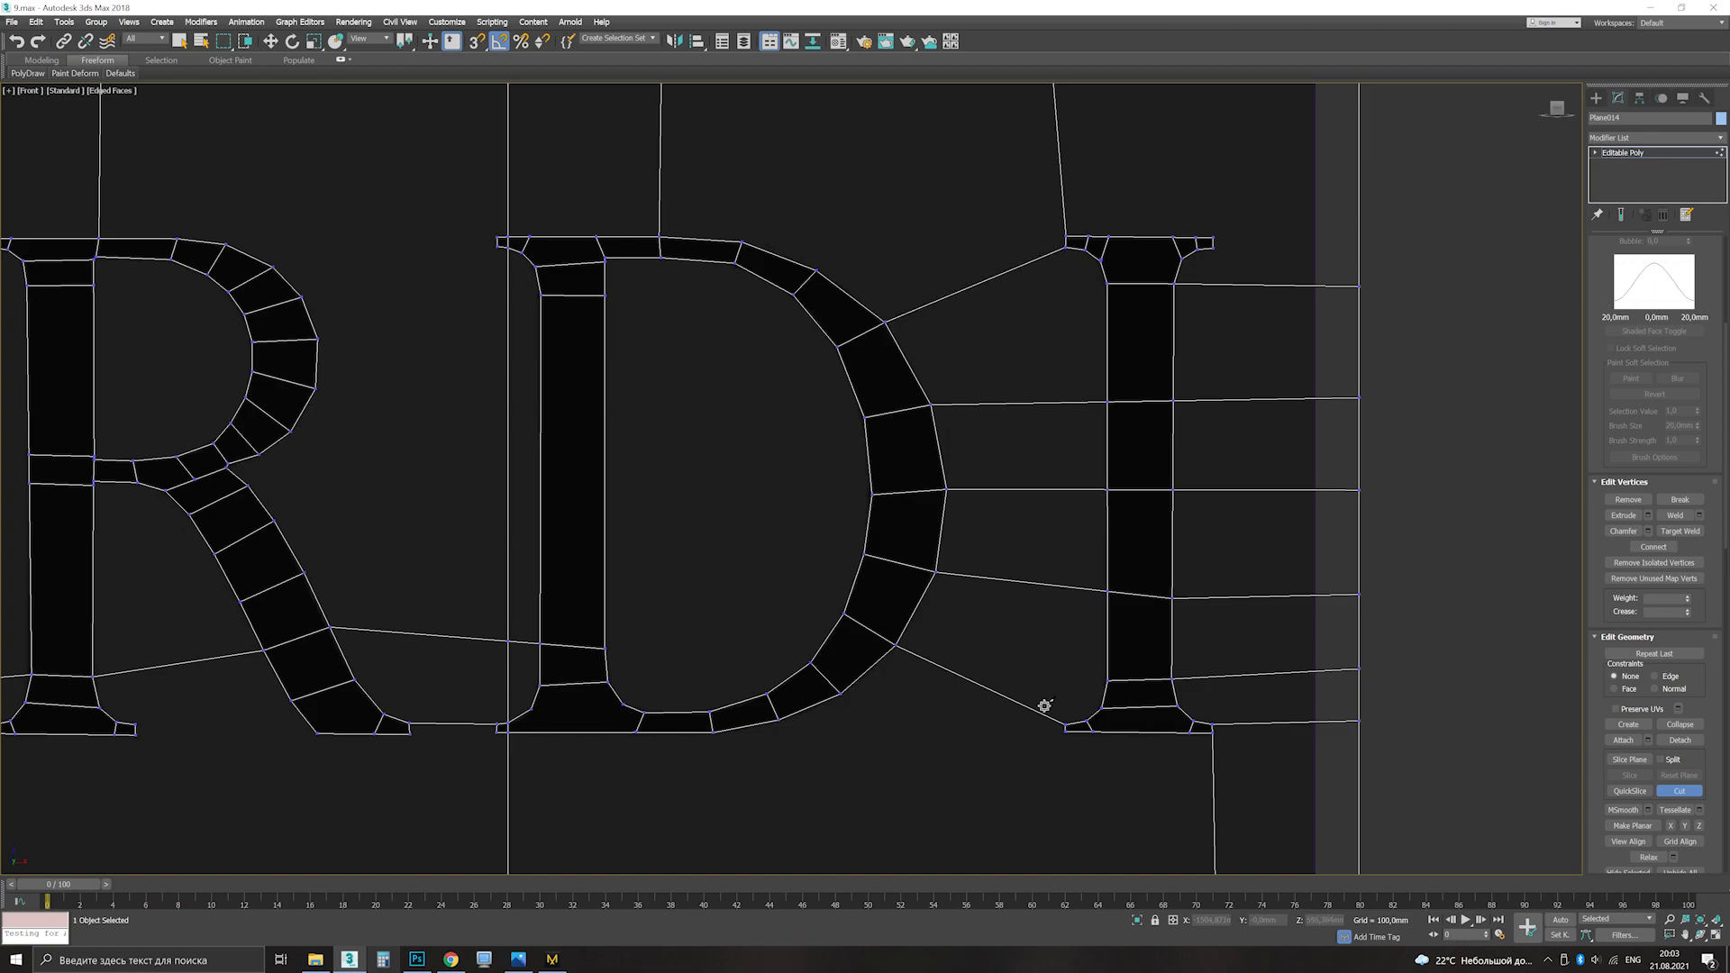
# Step: Cut an edge flow around the I, between it and the D, over its top serif and down its outer side
pyautogui.click(1056, 586)
pyautogui.click(1034, 260)
pyautogui.moveTo(1036, 263); pyautogui.dragTo(1020, 439, button='middle')
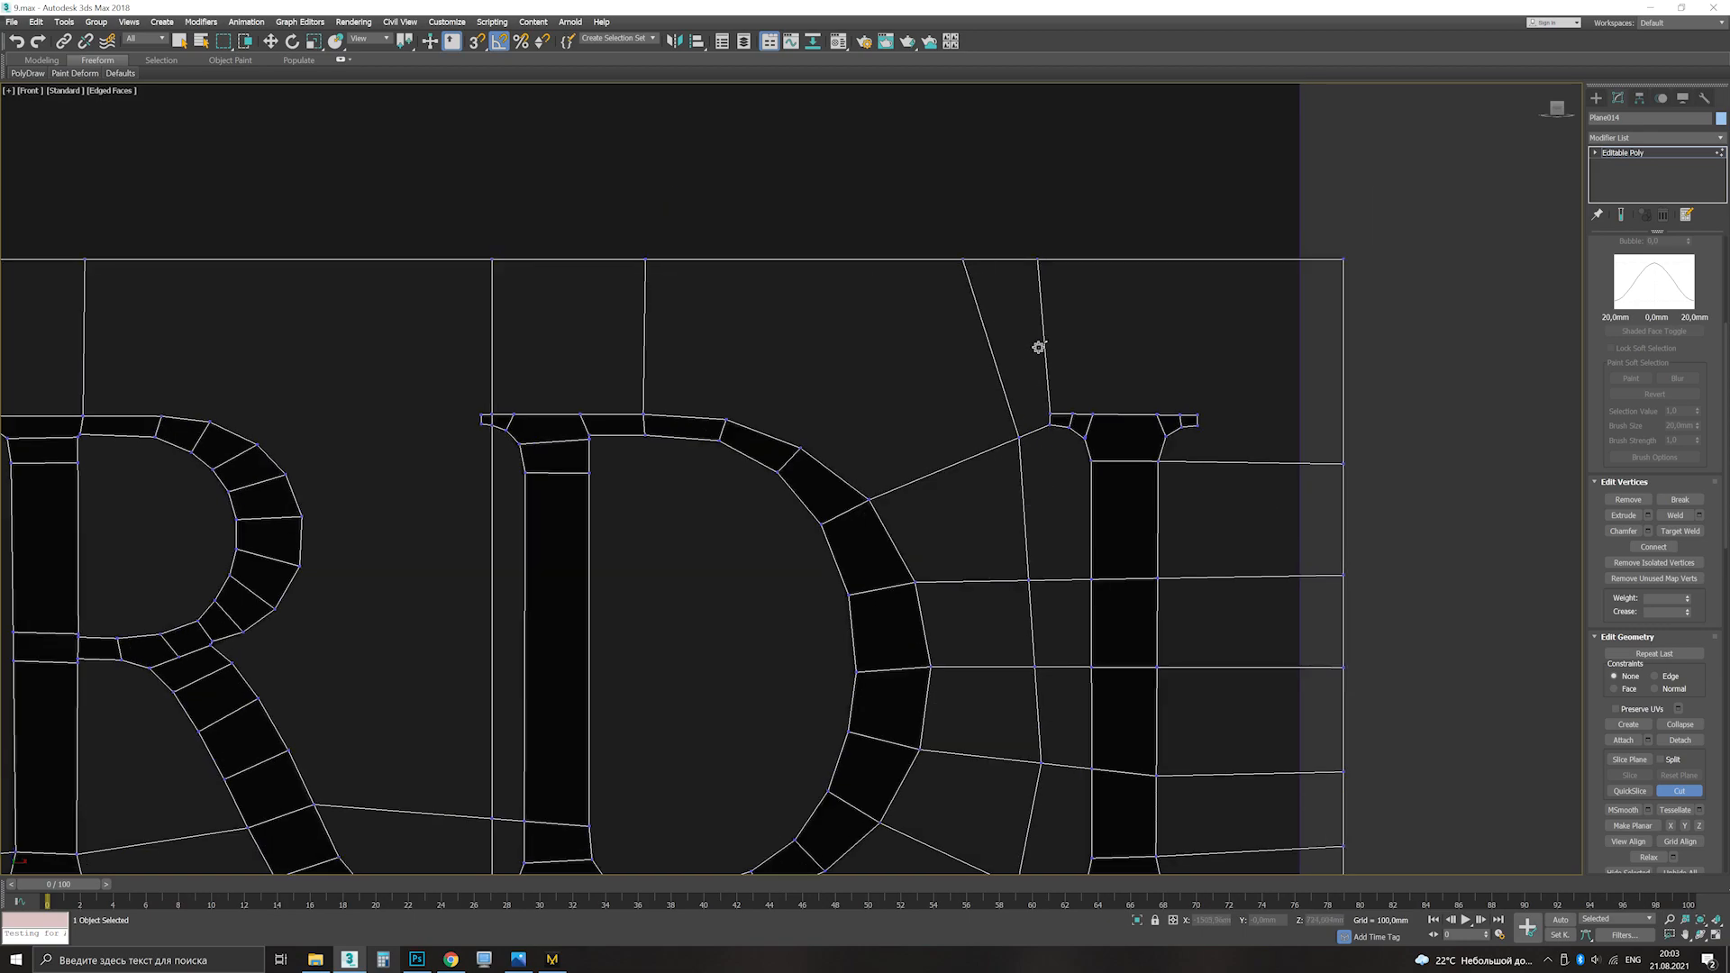
pyautogui.click(1238, 422)
pyautogui.click(1230, 461)
pyautogui.moveTo(1222, 550); pyautogui.dragTo(1224, 336, button='middle')
pyautogui.click(1194, 360)
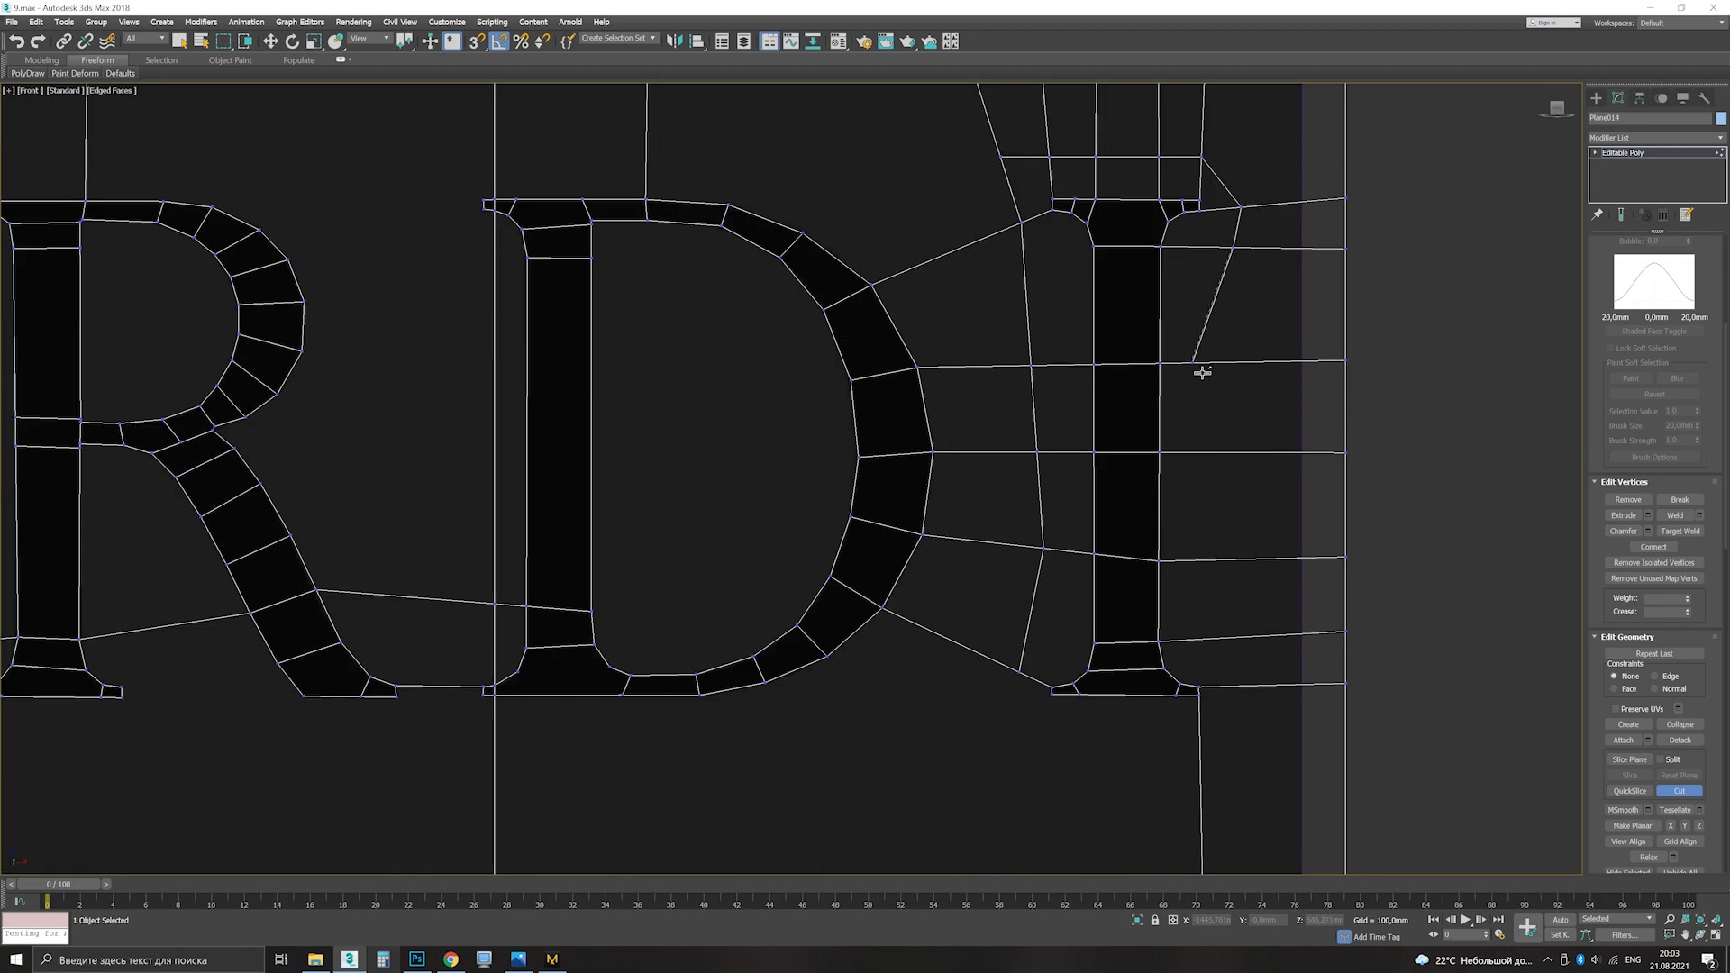
pyautogui.click(1194, 639)
pyautogui.click(1242, 685)
pyautogui.moveTo(1226, 665); pyautogui.dragTo(1187, 468, button='middle')
pyautogui.click(1232, 716)
# Step: Cut edges from the bottom outlines of the I and the D down to the plane's lower edge
pyautogui.click(1013, 493)
pyautogui.click(1008, 716)
pyautogui.rightClick(1257, 573)
pyautogui.click(726, 485)
pyautogui.click(746, 716)
pyautogui.click(659, 496)
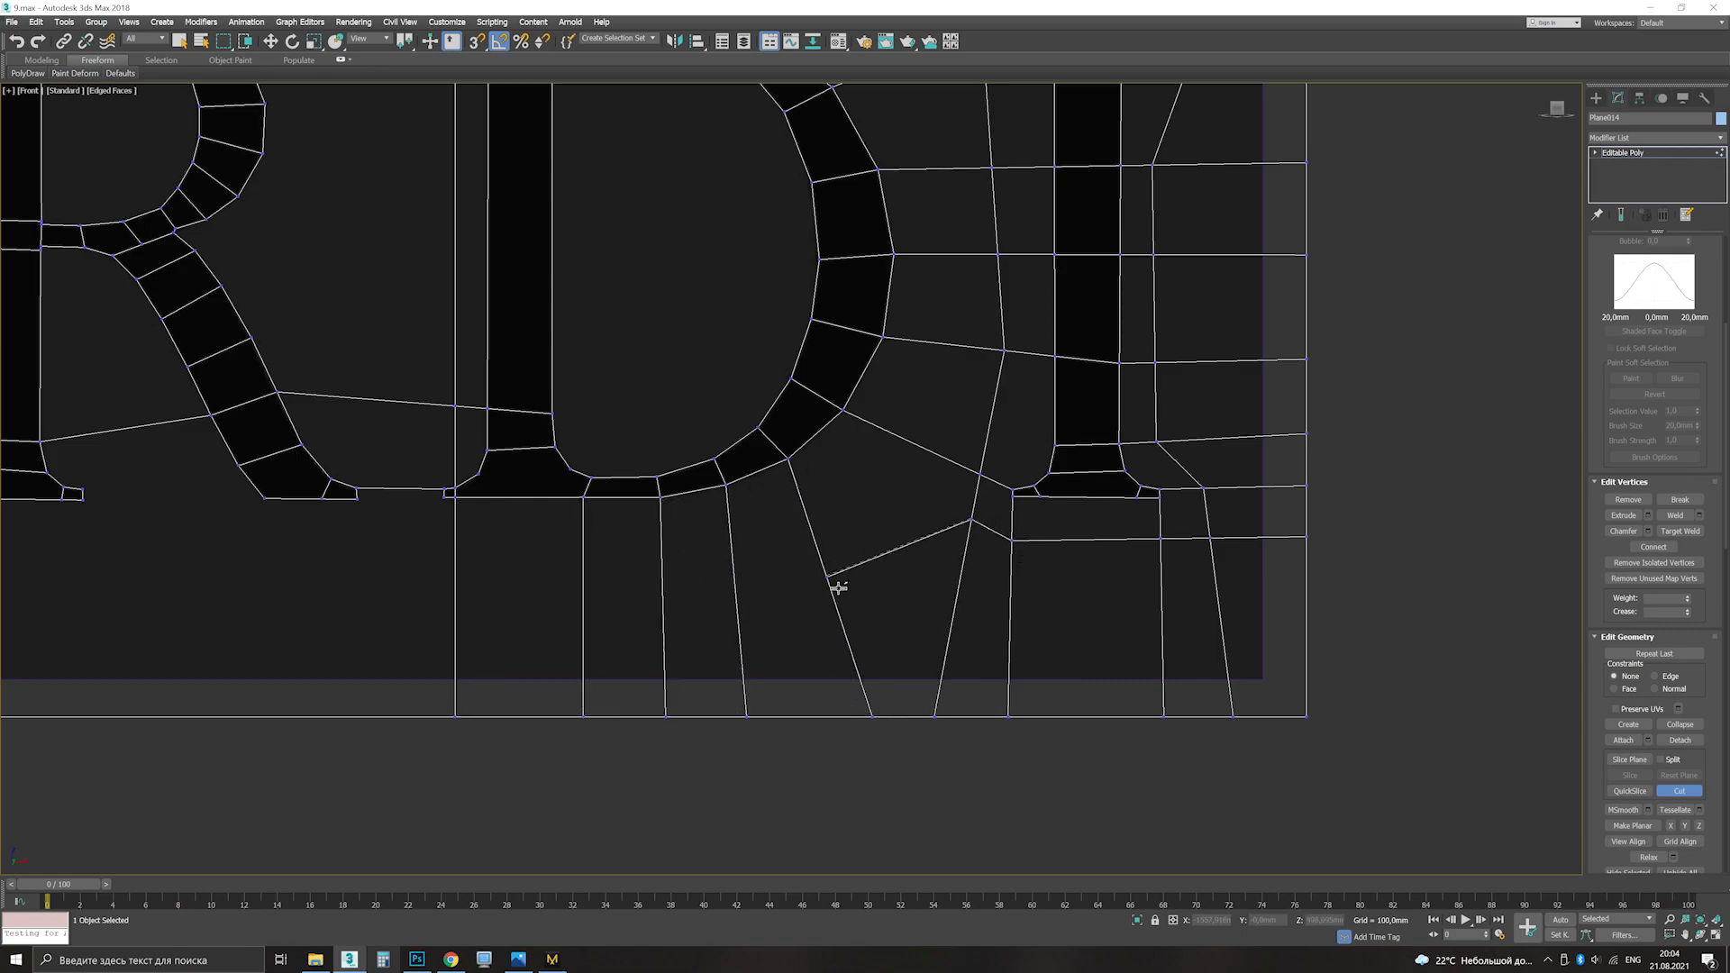
# Step: Cut an edge loop that follows the outer curve of the D at a small distance
pyautogui.click(891, 432)
pyautogui.moveTo(942, 401); pyautogui.dragTo(946, 673, button='middle')
pyautogui.click(935, 613)
pyautogui.click(943, 526)
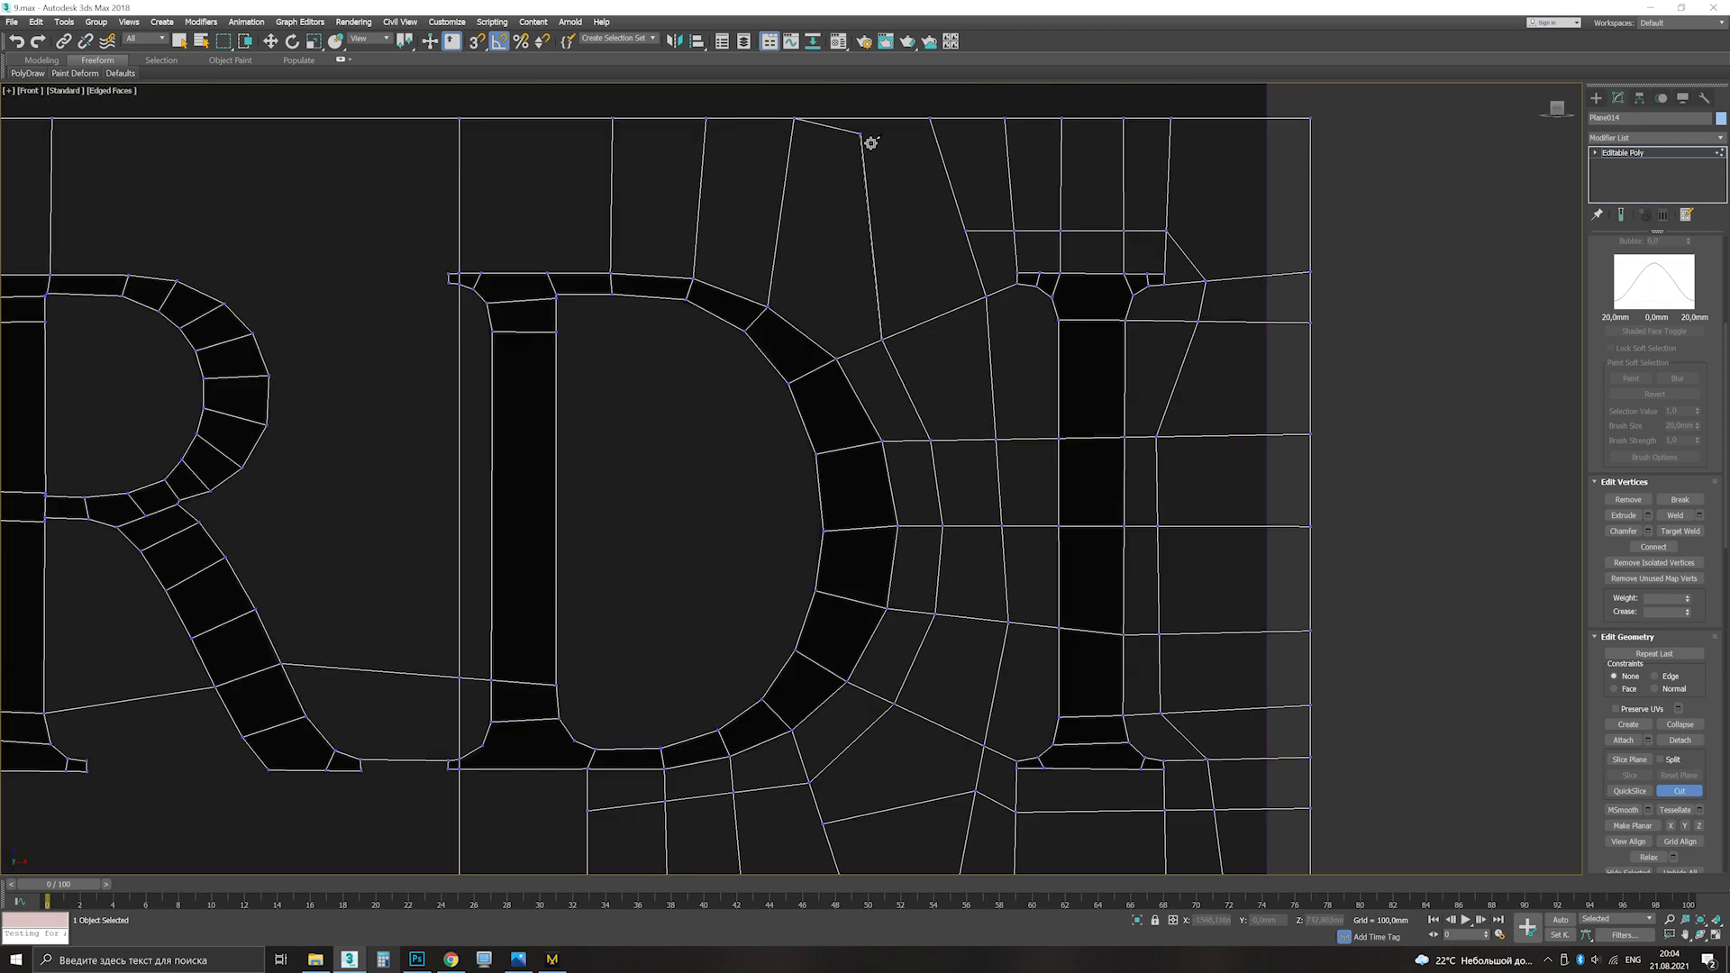
pyautogui.click(882, 341)
# Step: Cut an extra edge from the loop around the D across the upper part of the I to the plane's side edge
pyautogui.scroll(2, 958, 339)
pyautogui.moveTo(1035, 381); pyautogui.dragTo(915, 447, button='middle')
pyautogui.scroll(-1, 878, 356)
pyautogui.click(872, 344)
pyautogui.click(1321, 351)
pyautogui.rightClick(1303, 401)
pyautogui.scroll(2, 1079, 419)
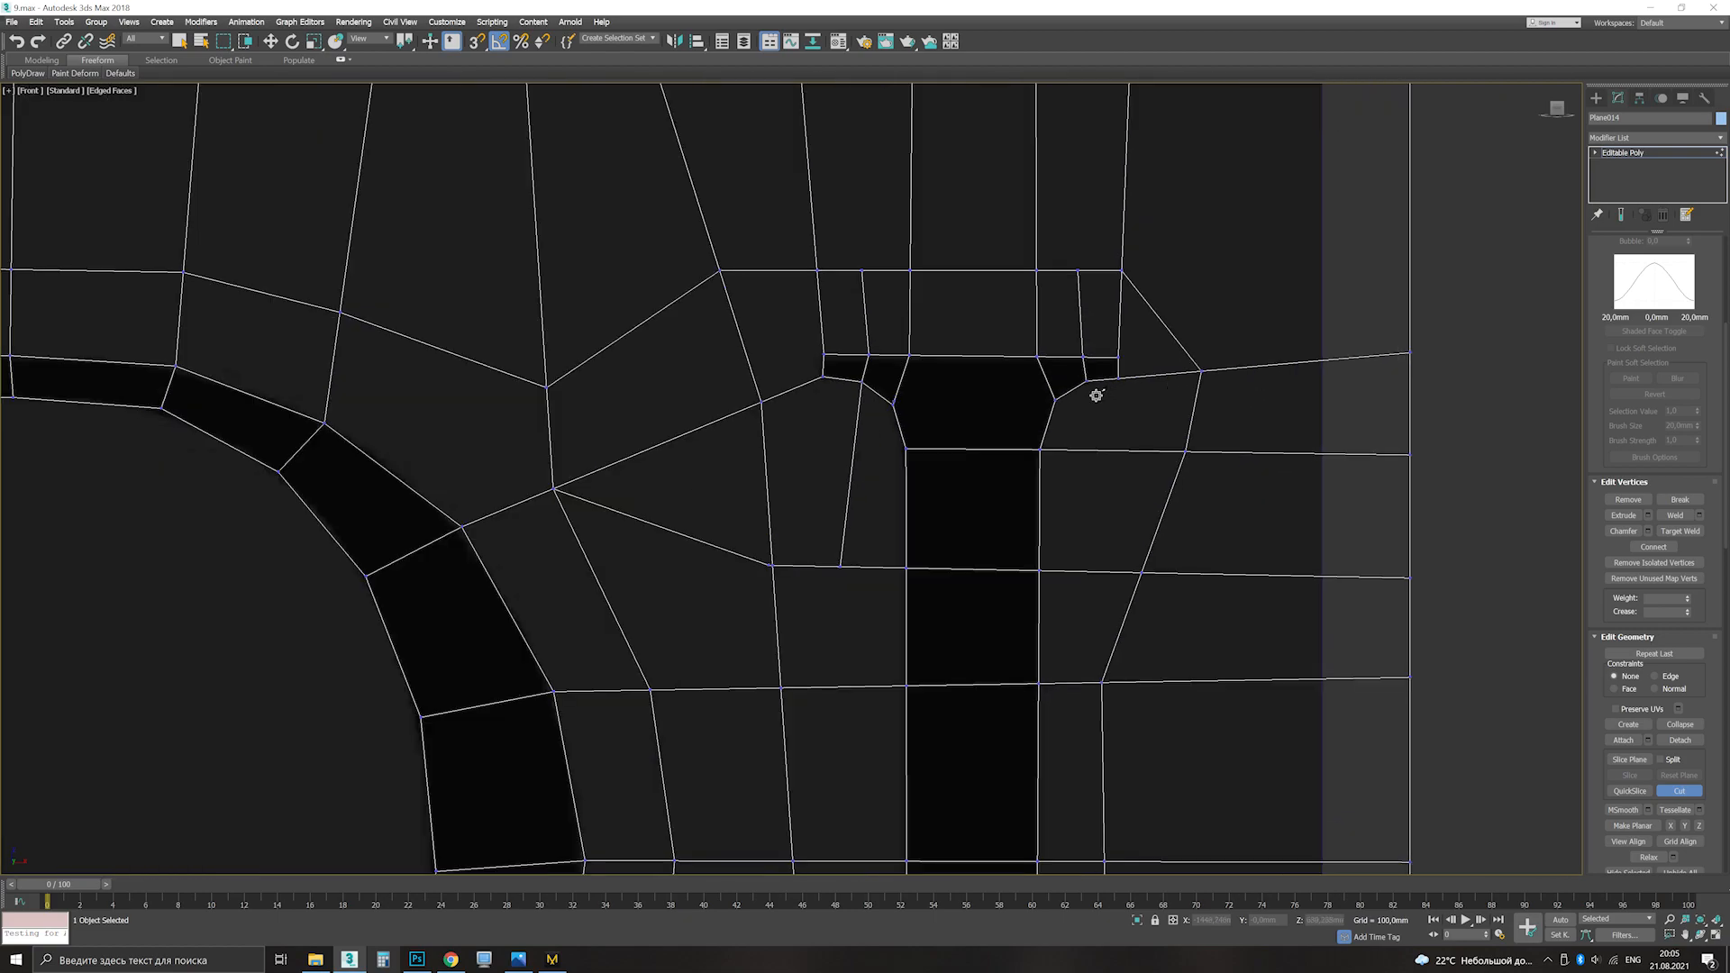
# Step: Rework the cuts beside the I's serifs and cut an edge below the letter to the plane's side edge
pyautogui.scroll(-2, 1124, 559)
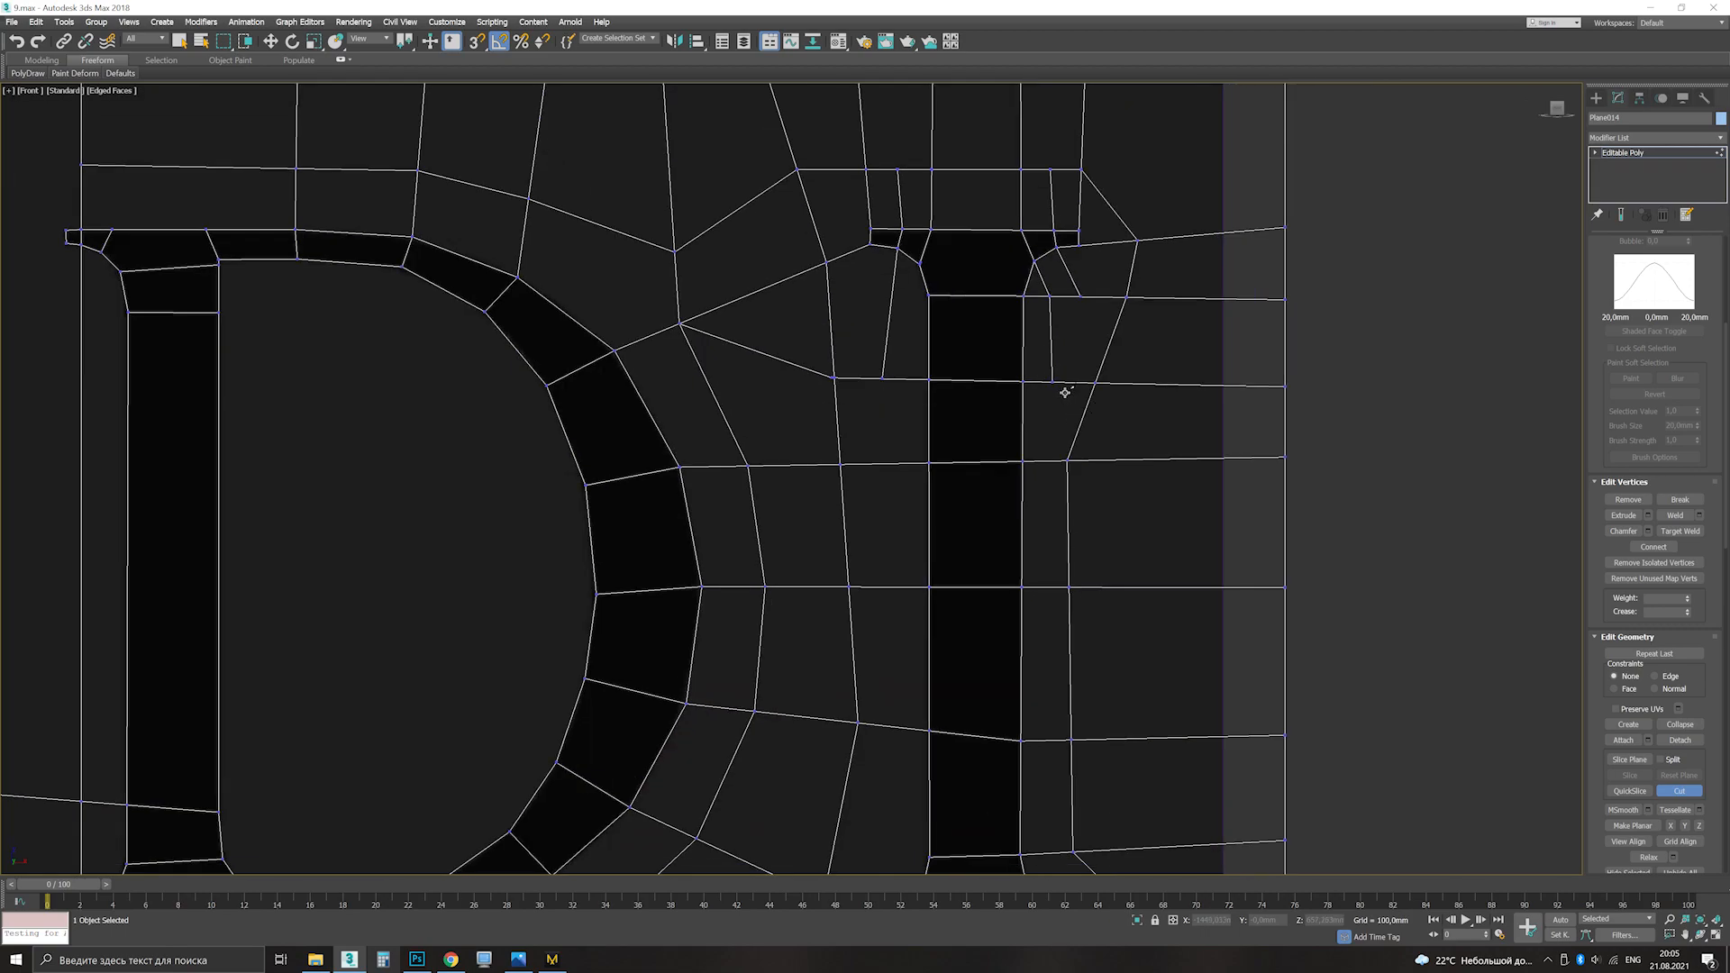
pyautogui.hotkey('ctrl', 'z')
pyautogui.scroll(-4, 1141, 598)
pyautogui.scroll(4, 1138, 467)
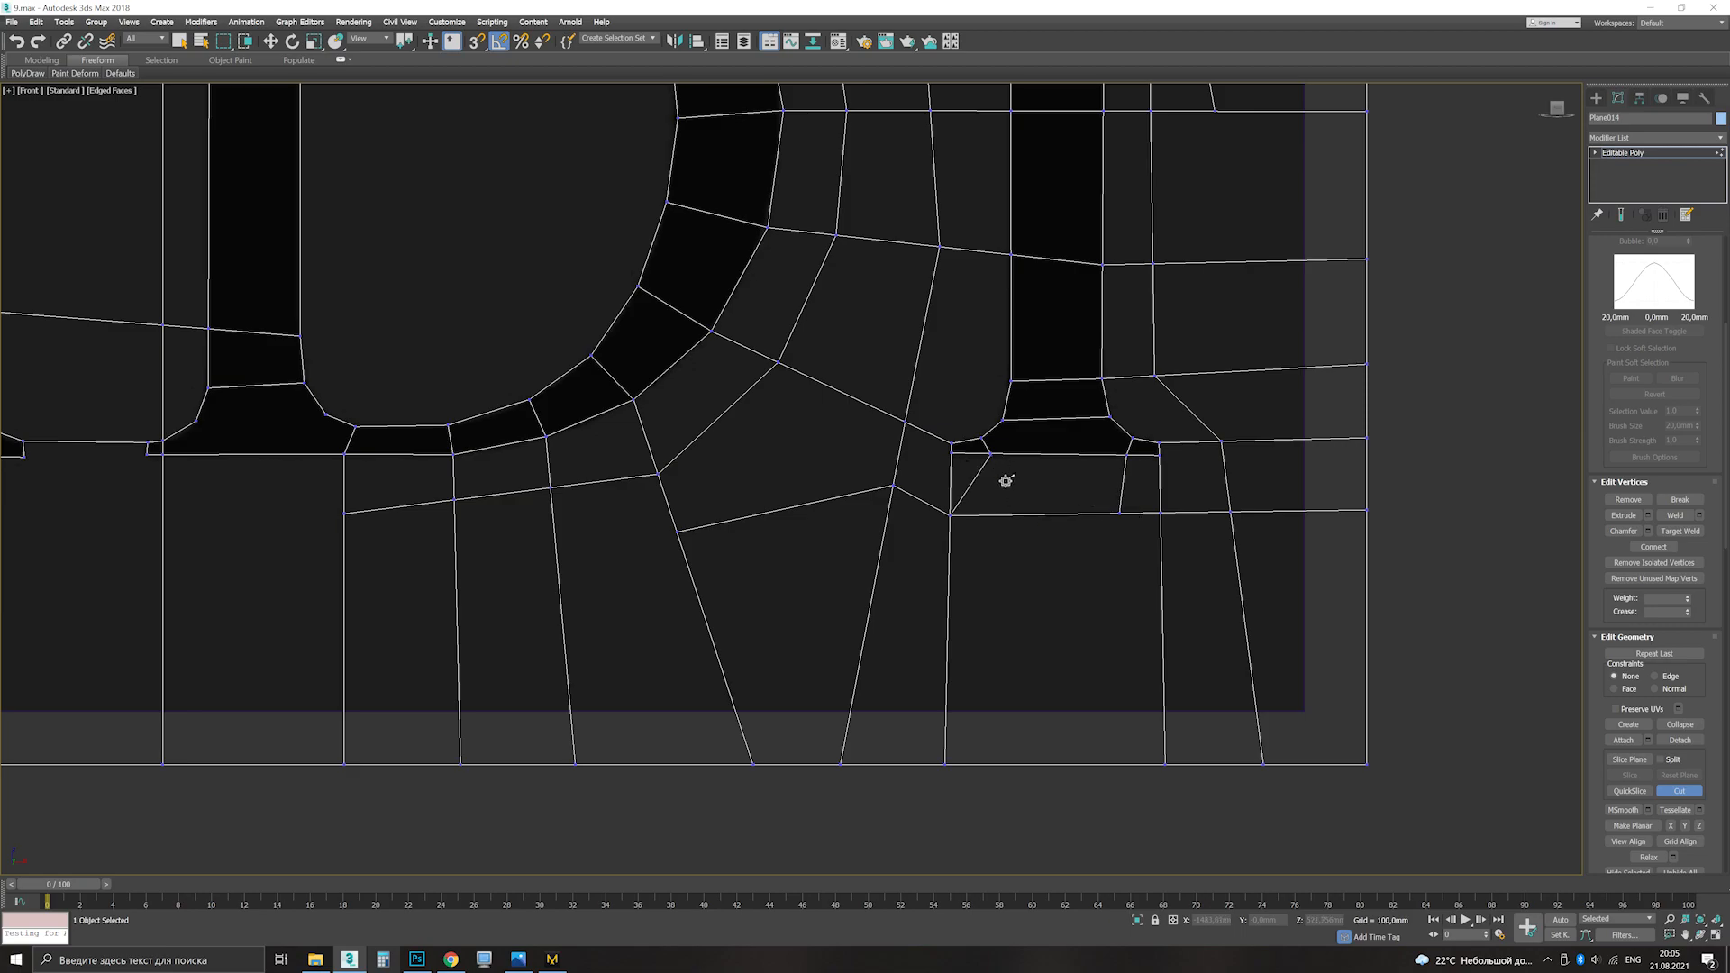
pyautogui.click(1368, 603)
pyautogui.scroll(-5, 1105, 618)
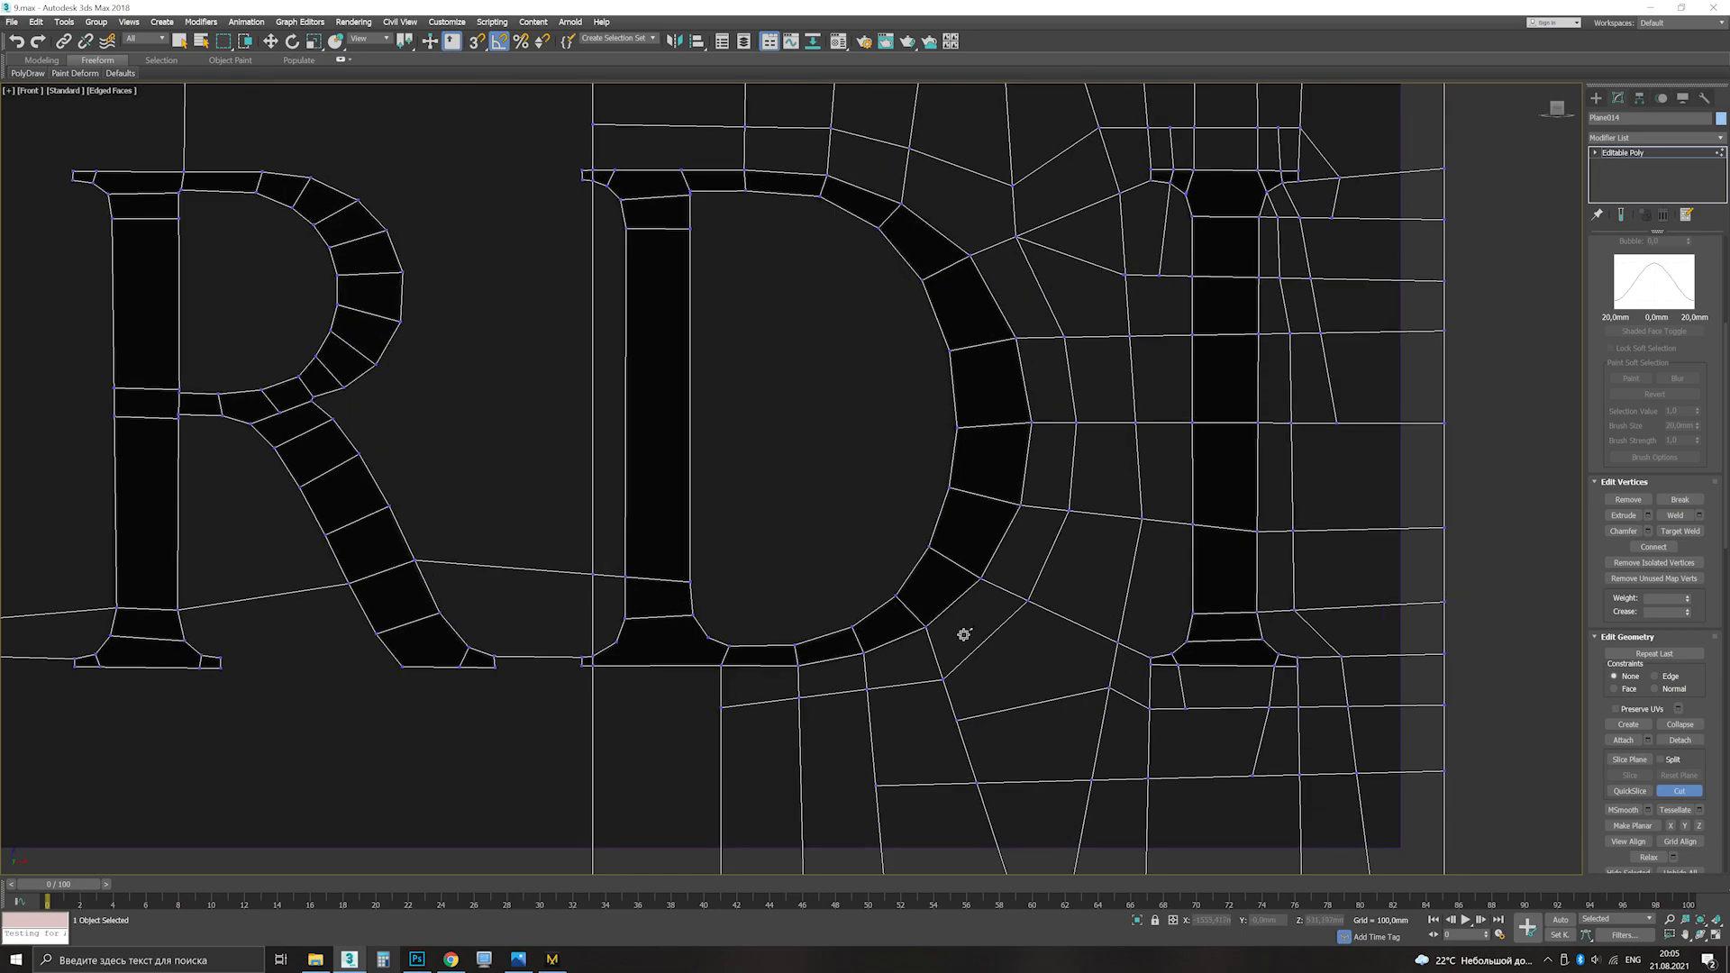
# Step: Inset the polygon inside the D by scaling it inward to leave a ring of faces
pyautogui.press('4')
pyautogui.click(819, 529)
pyautogui.press('r')
pyautogui.moveTo(857, 458); pyautogui.dragTo(857, 457)
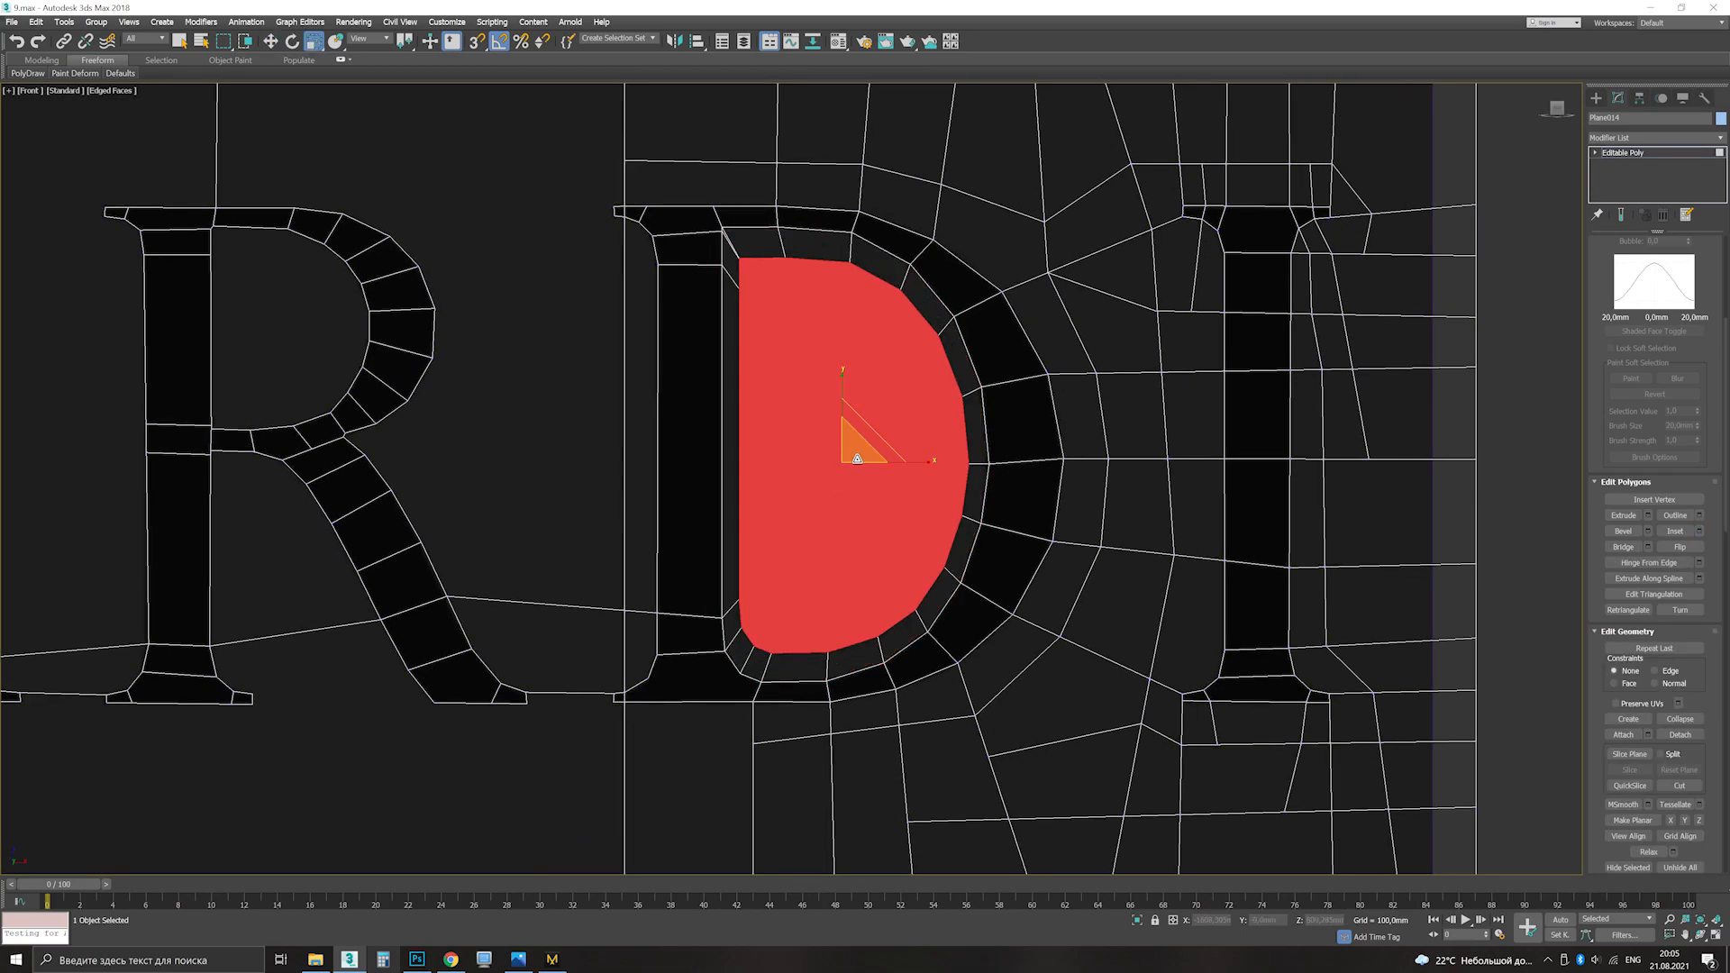
# Step: Convert the inset polygon inside the D to a vertex selection and weld its close vertices
pyautogui.scroll(3, 1608, 339)
pyautogui.keyDown('ctrl'); pyautogui.click(1620, 259); pyautogui.keyUp('ctrl')
pyautogui.click(1698, 771)
pyautogui.click(818, 508)
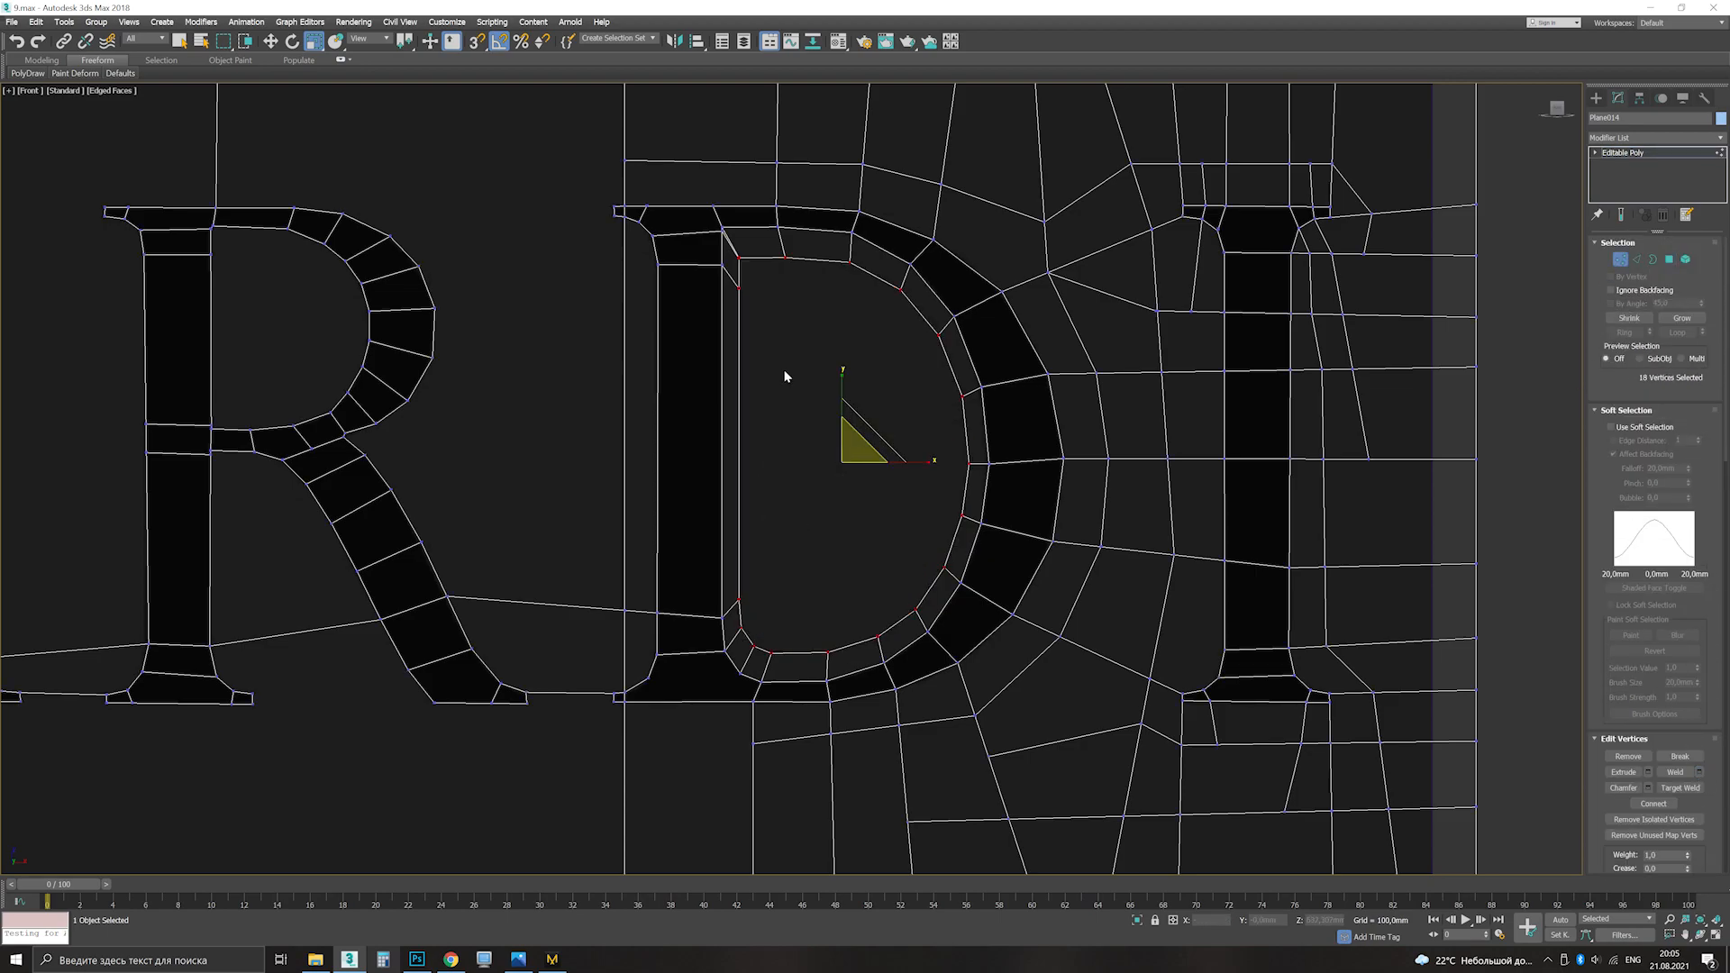
pyautogui.scroll(6, 734, 276)
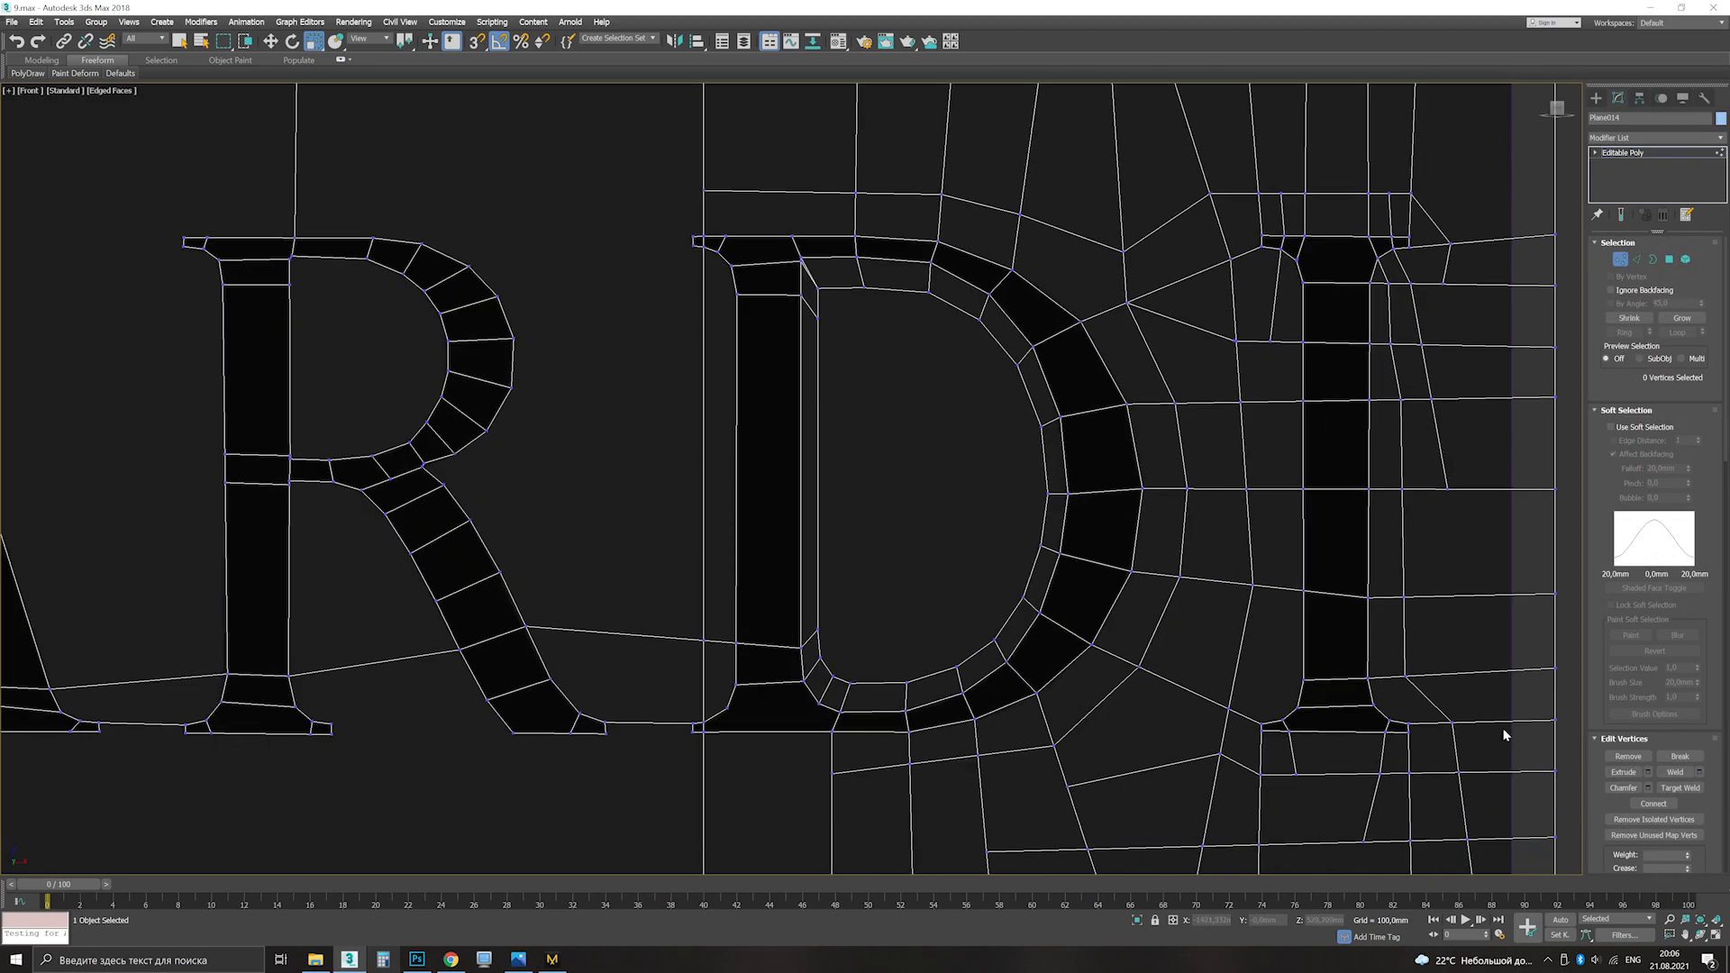
pyautogui.scroll(5, 1016, 431)
pyautogui.press('2')
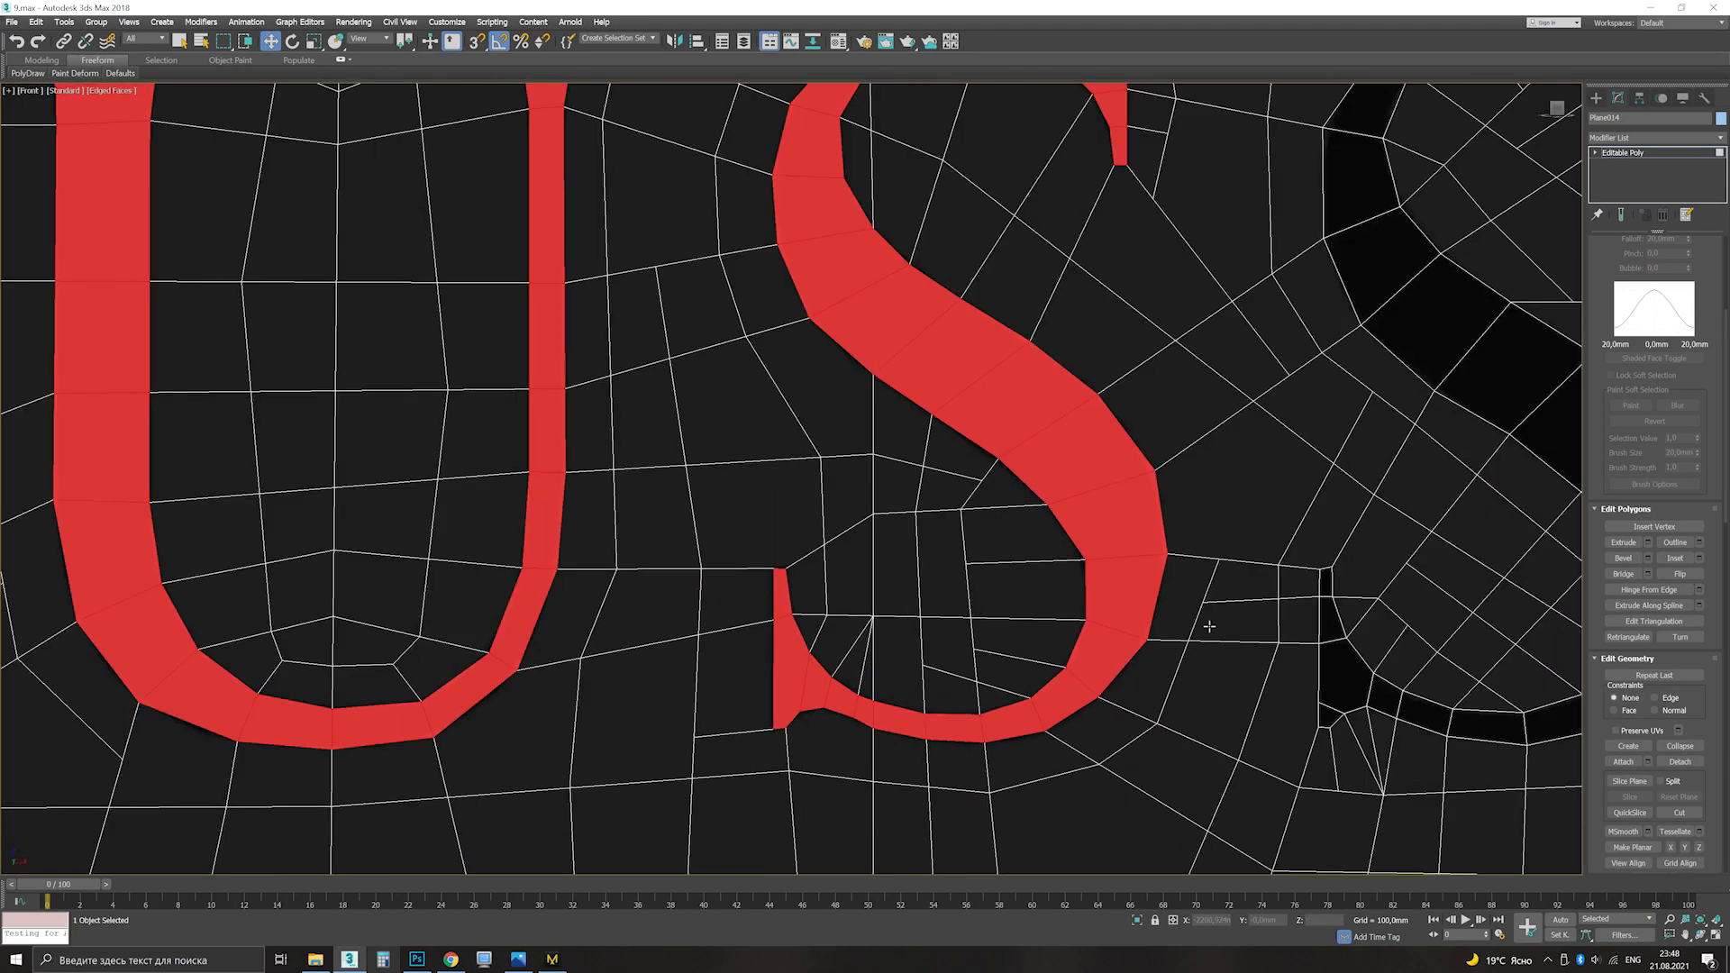
# Step: Select all the faces of both S letters on the lettering plane, including their serifs
pyautogui.moveTo(1083, 655); pyautogui.dragTo(737, 655, button='middle')
pyautogui.click(1000, 604)
pyautogui.keyDown('shift'); pyautogui.click(1081, 695); pyautogui.keyUp('shift')
pyautogui.scroll(3, 1189, 290)
pyautogui.keyDown('ctrl'); pyautogui.click(1208, 458); pyautogui.keyUp('ctrl')
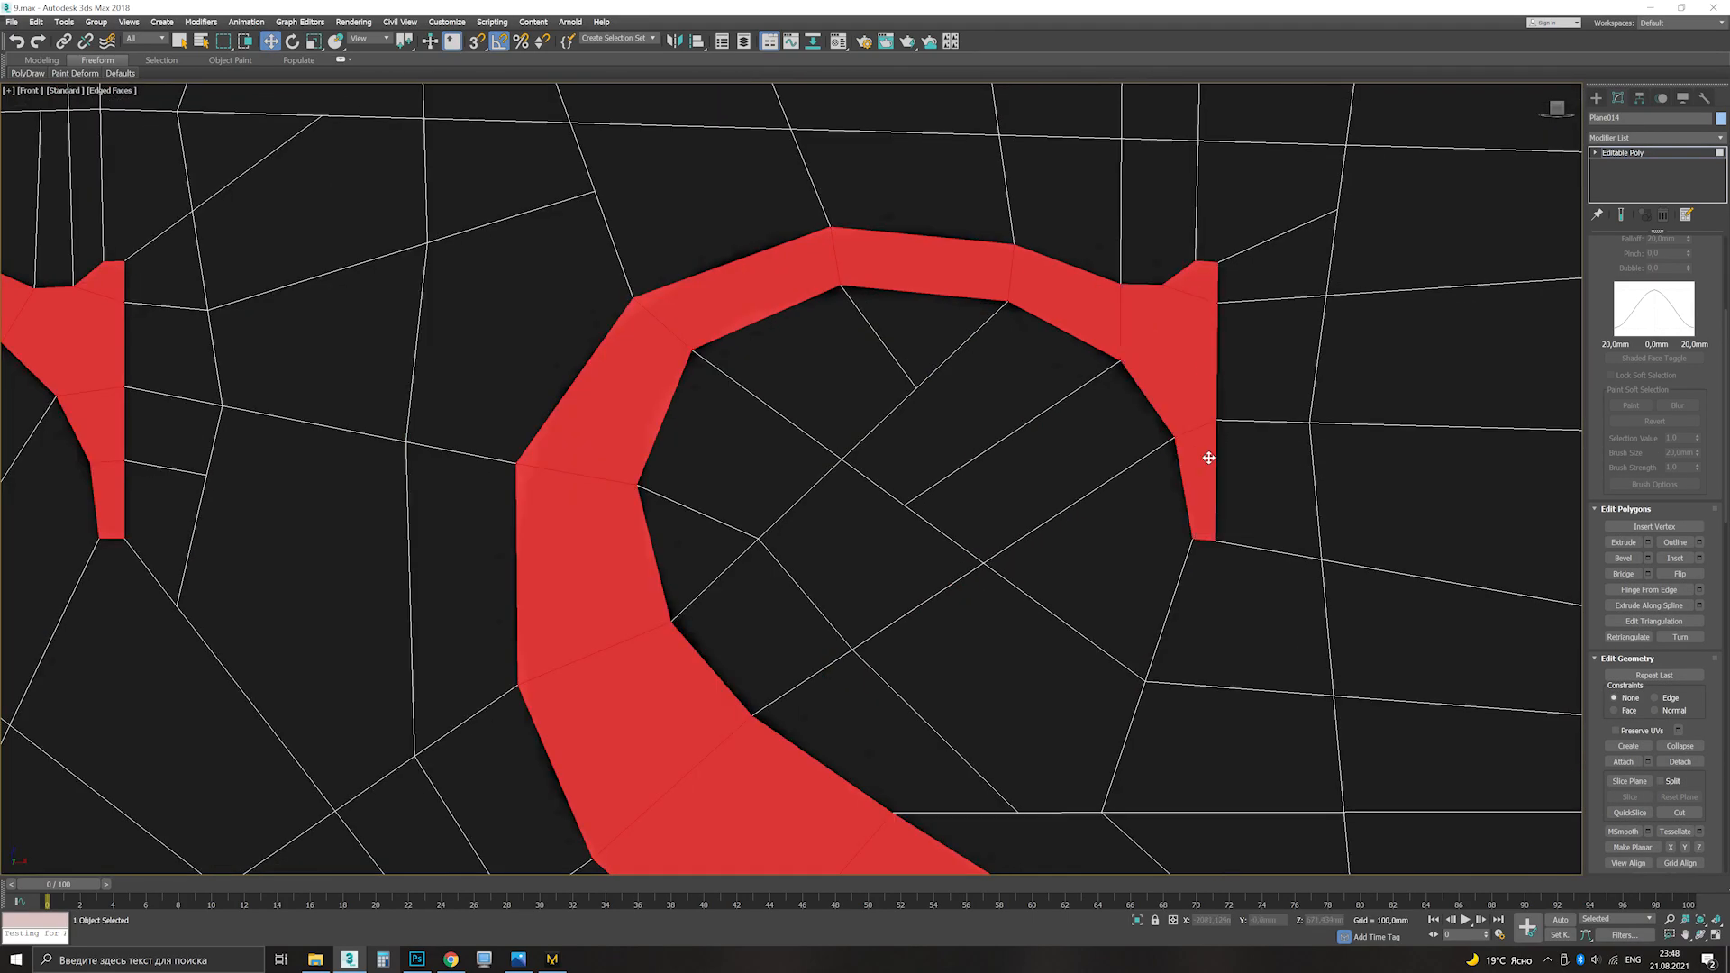
# Step: Add the faces of the A's apex, both legs, crossbar and serifs to the polygon selection
pyautogui.scroll(-5, 1208, 457)
pyautogui.keyDown('ctrl'); pyautogui.click(1257, 334); pyautogui.keyUp('ctrl')
pyautogui.keyDown('shift'); pyautogui.click(1162, 531); pyautogui.keyUp('shift')
pyautogui.keyDown('shift'); pyautogui.click(1419, 752); pyautogui.keyUp('shift')
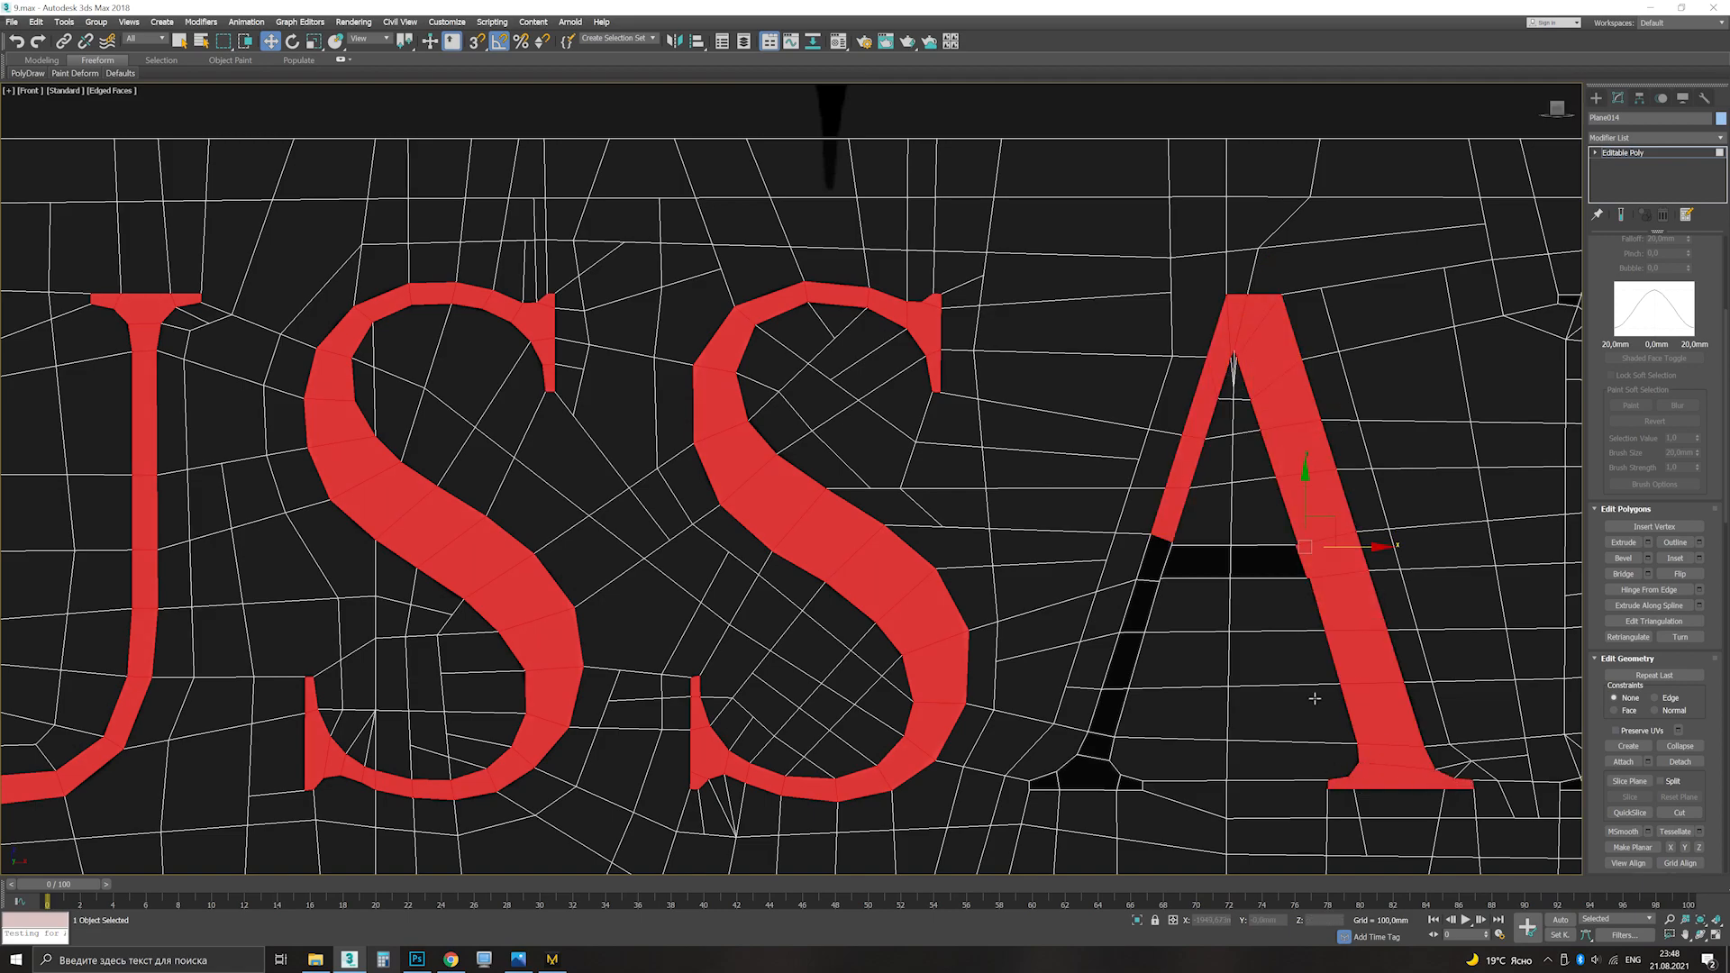
pyautogui.keyDown('shift'); pyautogui.click(1234, 560); pyautogui.keyUp('shift')
pyautogui.keyDown('ctrl'); pyautogui.click(1152, 621); pyautogui.keyUp('ctrl')
pyautogui.keyDown('ctrl'); pyautogui.click(1094, 783); pyautogui.keyUp('ctrl')
# Step: Add the faces of the second R's stem, bowl, diagonal leg and serifs to the polygon selection
pyautogui.moveTo(1093, 783); pyautogui.dragTo(558, 720, button='middle')
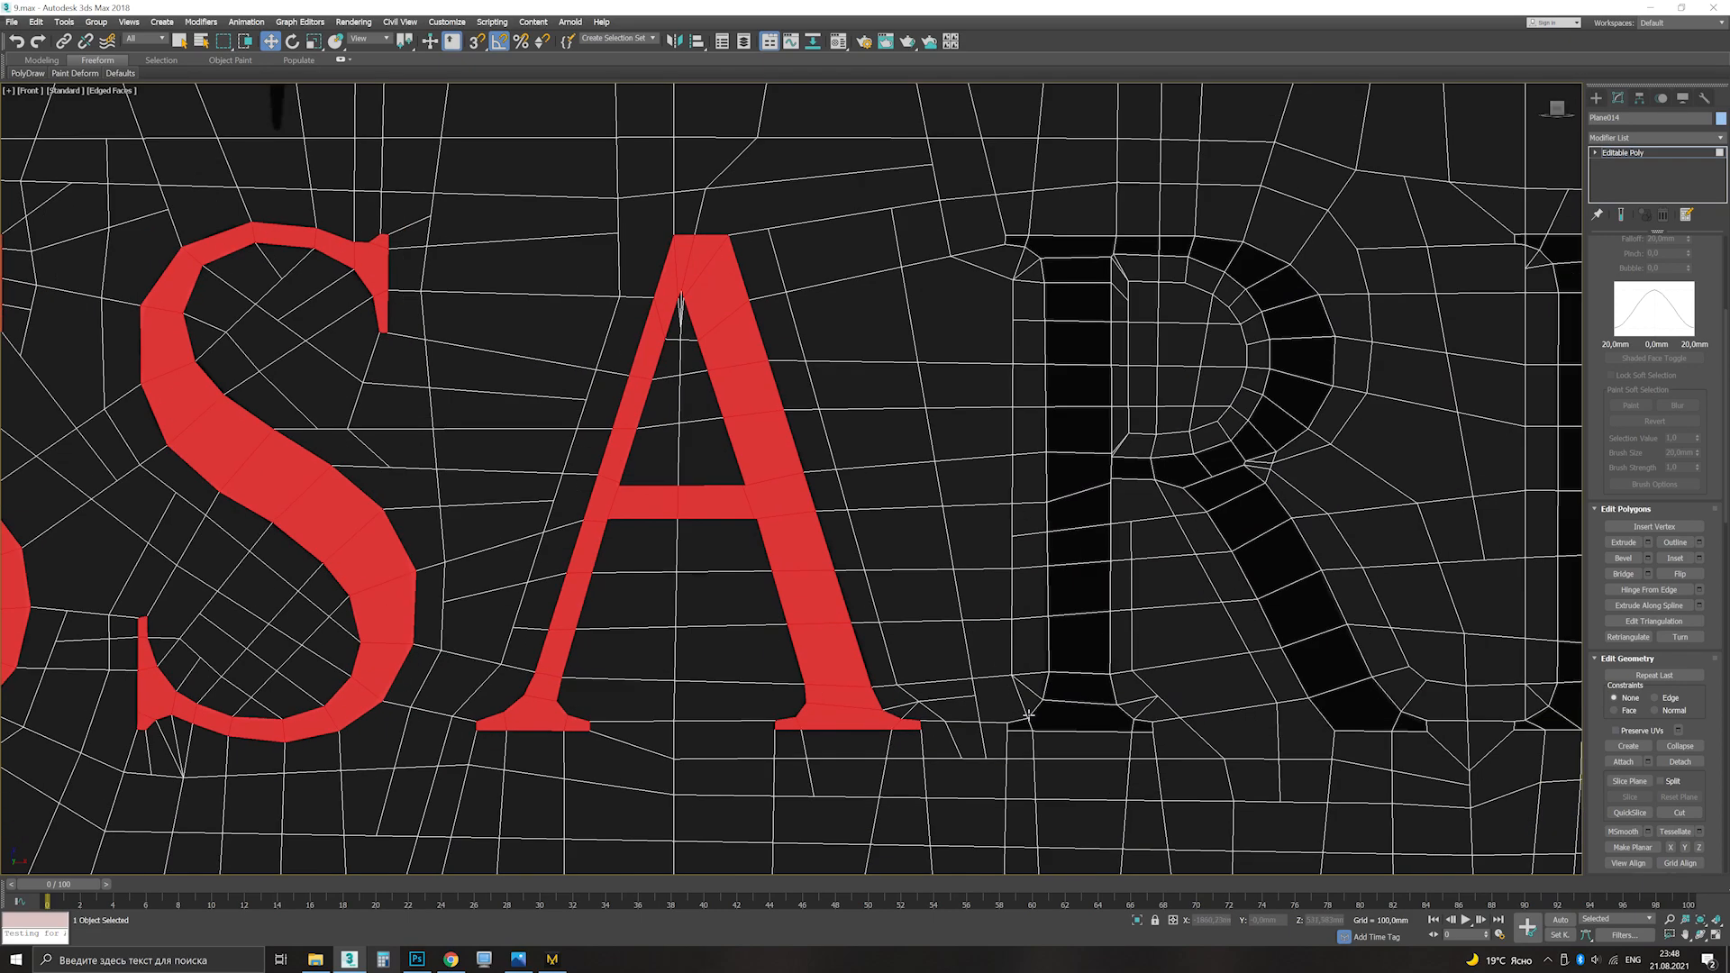
pyautogui.keyDown('shift'); pyautogui.click(1093, 694); pyautogui.keyUp('shift')
pyautogui.keyDown('shift'); pyautogui.click(1336, 667); pyautogui.keyUp('shift')
pyautogui.keyDown('shift'); pyautogui.click(1256, 455); pyautogui.keyUp('shift')
pyautogui.keyDown('ctrl'); pyautogui.click(1081, 478); pyautogui.keyUp('ctrl')
pyautogui.keyDown('shift'); pyautogui.click(1076, 351); pyautogui.keyUp('shift')
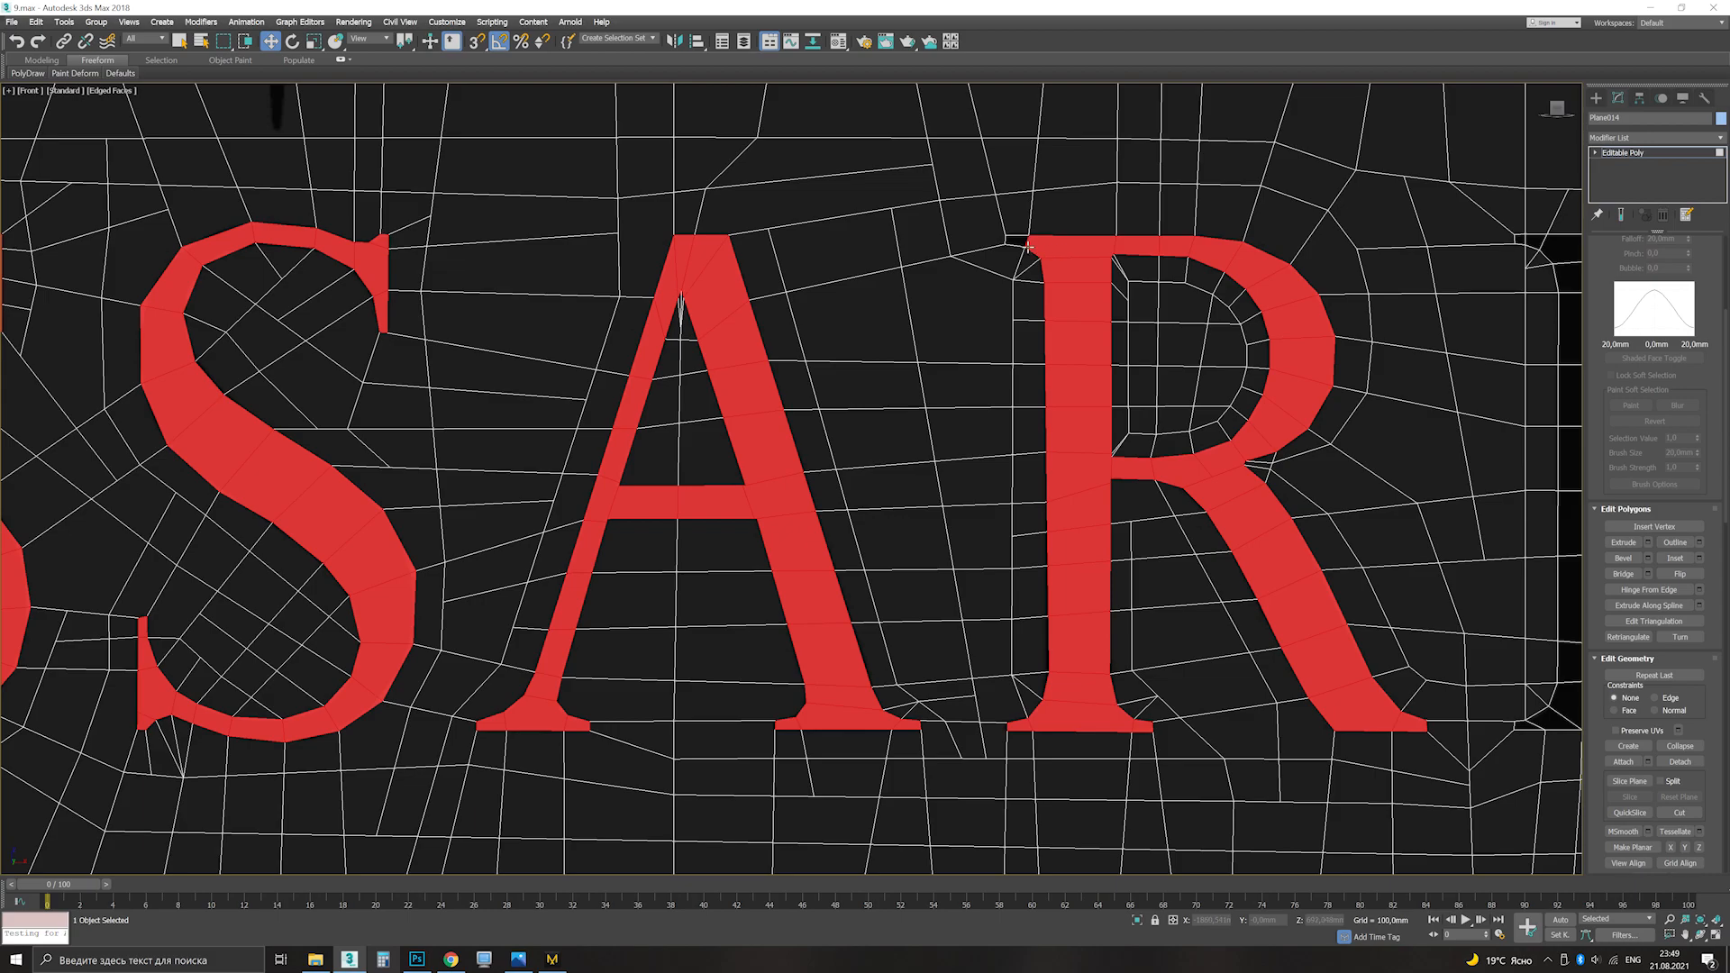
# Step: Add all the faces of the D and the final I to the polygon selection
pyautogui.moveTo(1576, 720); pyautogui.dragTo(1207, 669, button='middle')
pyautogui.keyDown('ctrl'); pyautogui.click(1261, 665); pyautogui.keyUp('ctrl')
pyautogui.keyDown('shift'); pyautogui.click(1283, 670); pyautogui.keyUp('shift')
pyautogui.keyDown('shift'); pyautogui.click(1283, 670); pyautogui.keyUp('shift')
pyautogui.moveTo(1329, 438); pyautogui.dragTo(833, 447, button='middle')
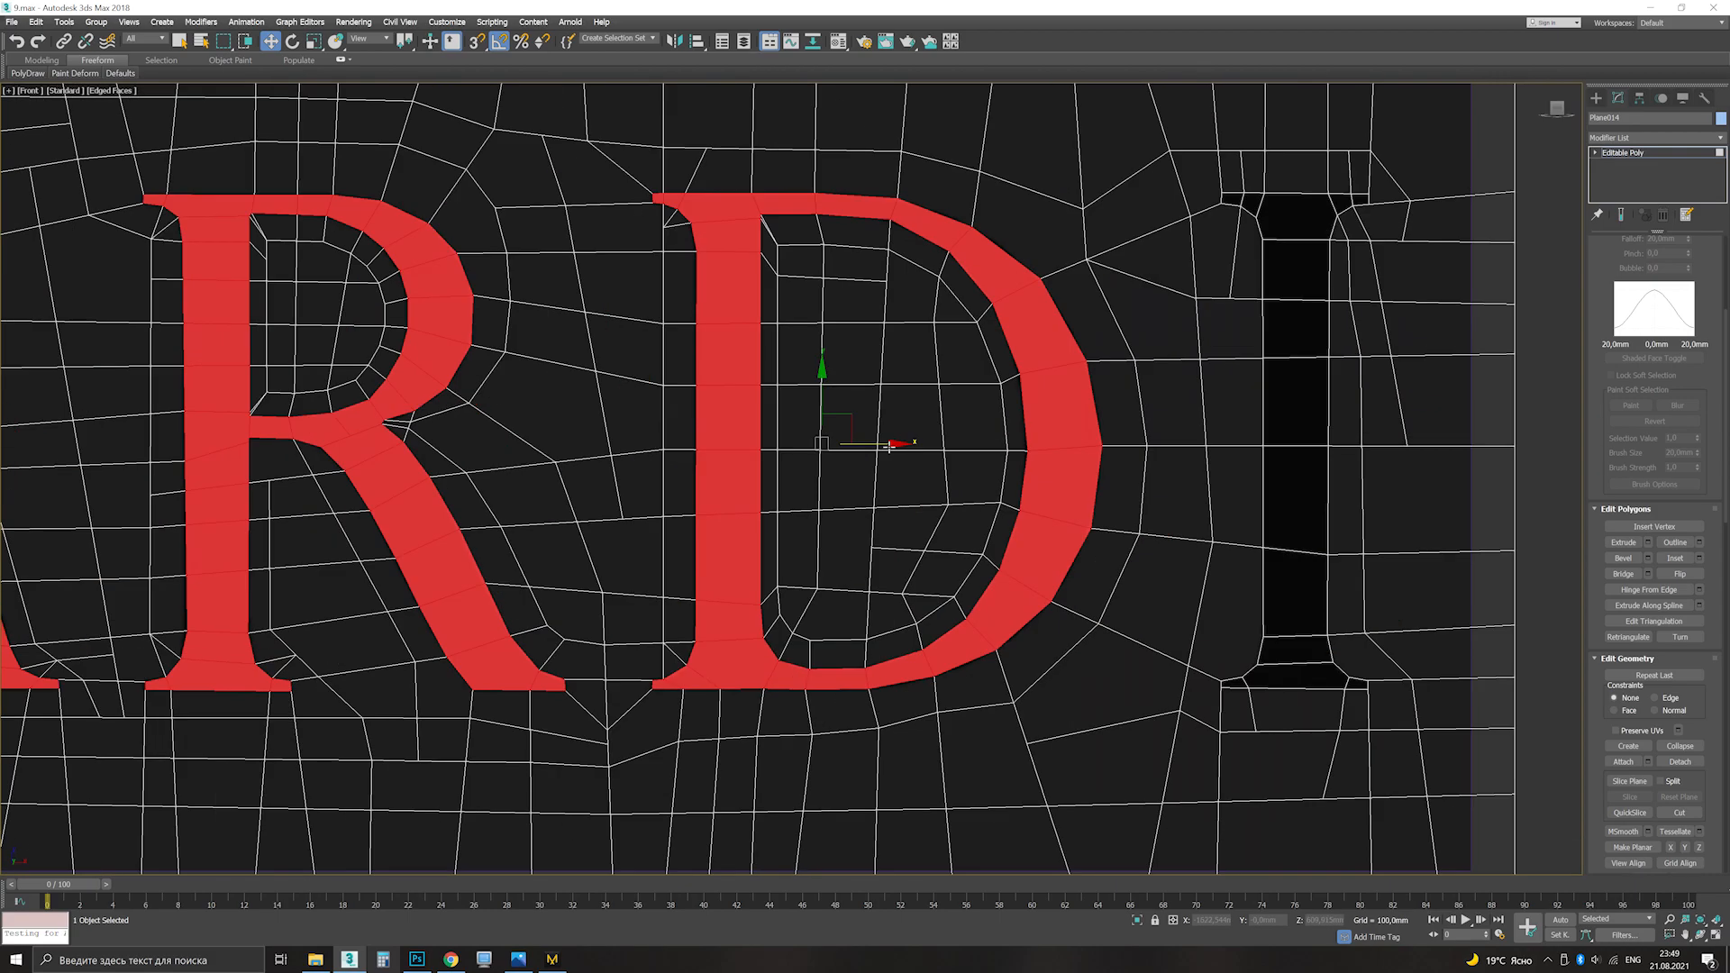
pyautogui.keyDown('ctrl'); pyautogui.click(1247, 685); pyautogui.keyUp('ctrl')
pyautogui.keyDown('shift'); pyautogui.click(1290, 600); pyautogui.keyUp('shift')
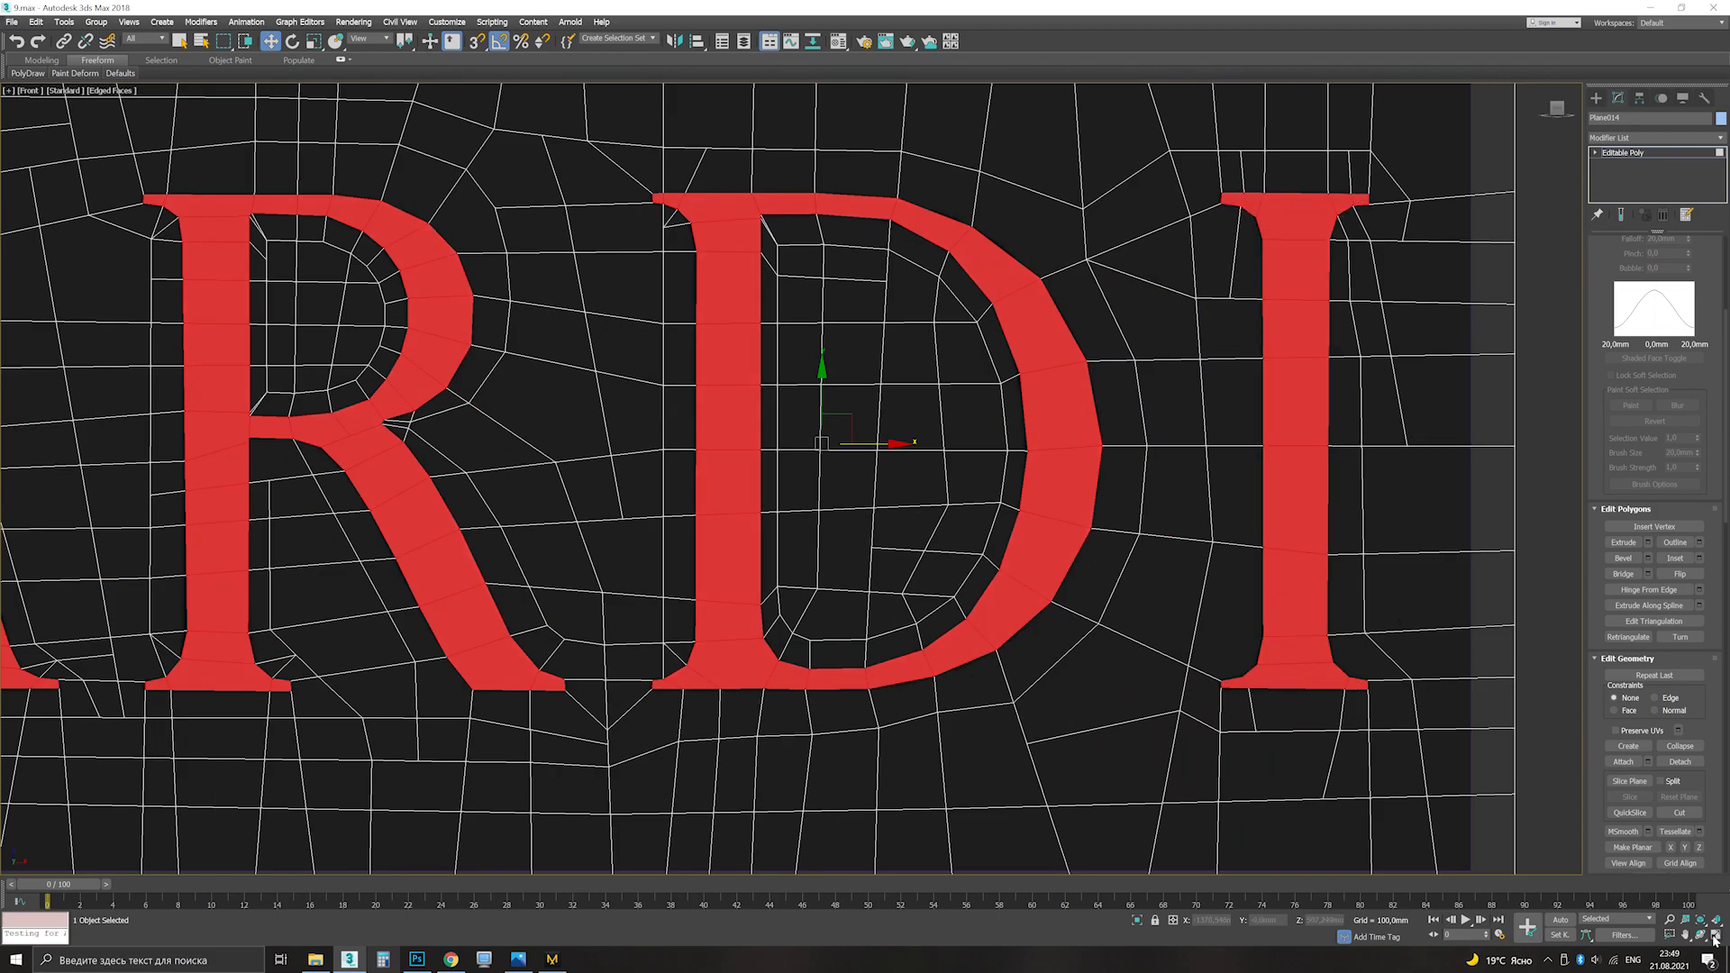
# Step: Show the lettering plane in the perspective view and set its material's opacity to 100
pyautogui.click(1715, 940)
pyautogui.hotkey('alt', 'w')
pyautogui.keyDown('alt'); pyautogui.moveTo(708, 568); pyautogui.dragTo(811, 541, button='middle'); pyautogui.keyUp('alt')
pyautogui.press('m')
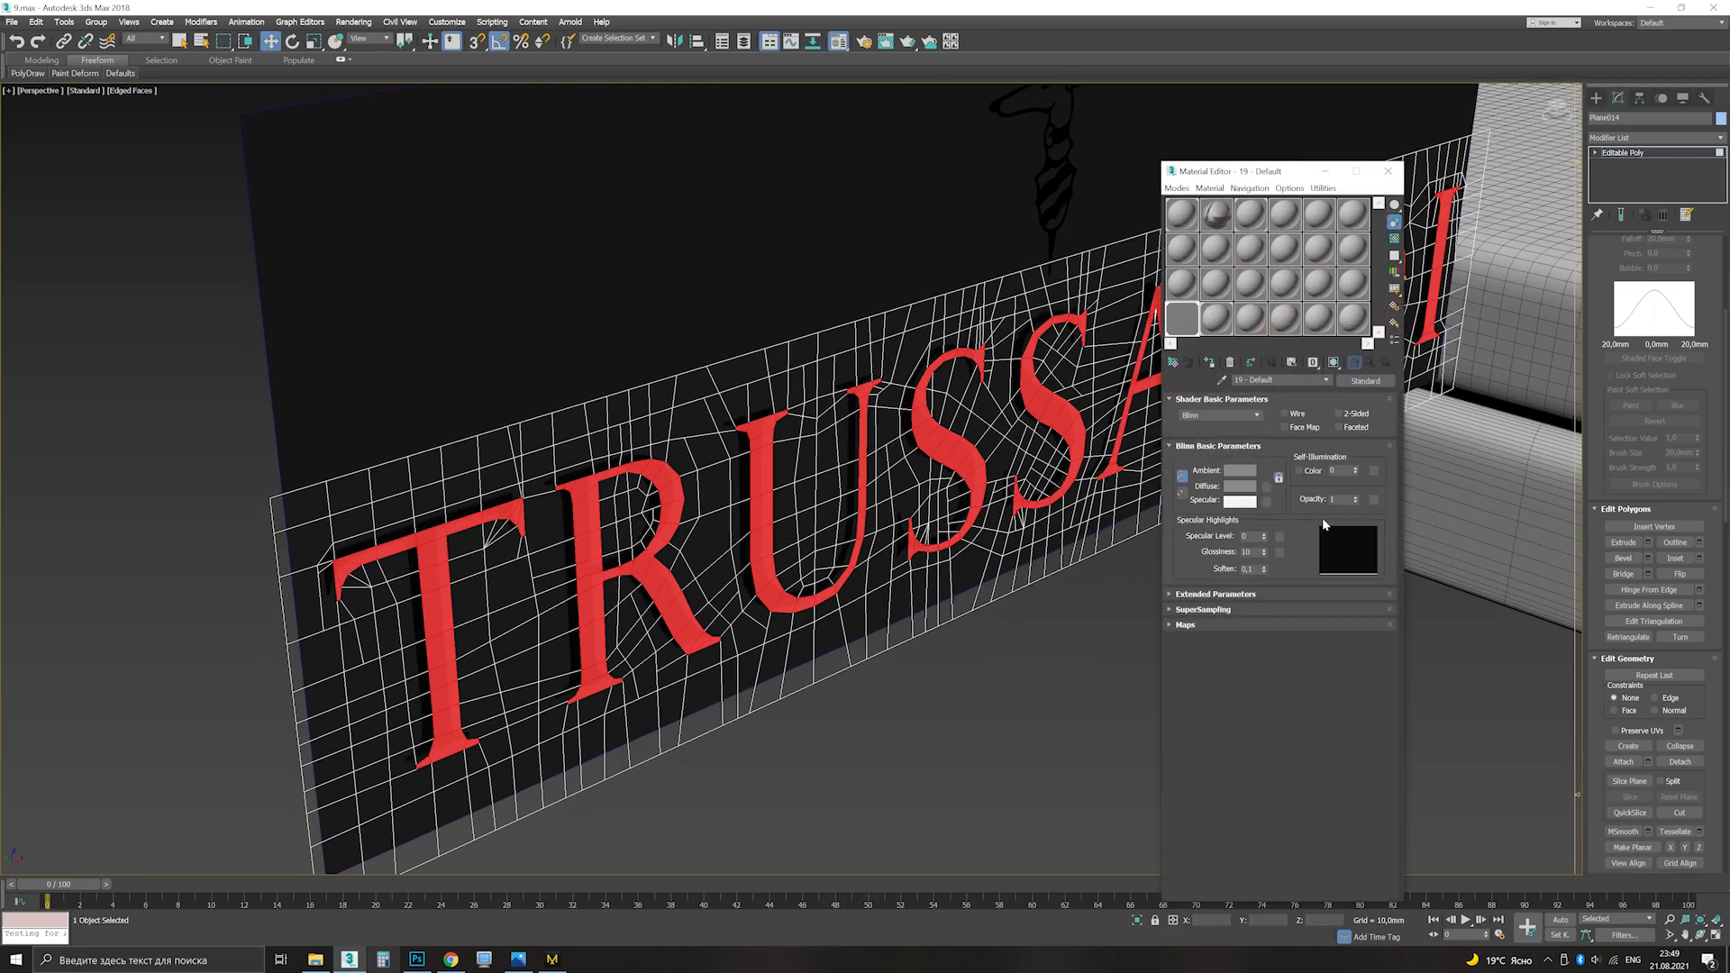
pyautogui.keyDown('alt'); pyautogui.moveTo(631, 541); pyautogui.dragTo(684, 532, button='middle'); pyautogui.keyUp('alt')
pyautogui.click(1387, 170)
# Step: Inset the selected letter faces to leave a thin border inside each letter's outline
pyautogui.scroll(5, 991, 496)
pyautogui.click(1698, 558)
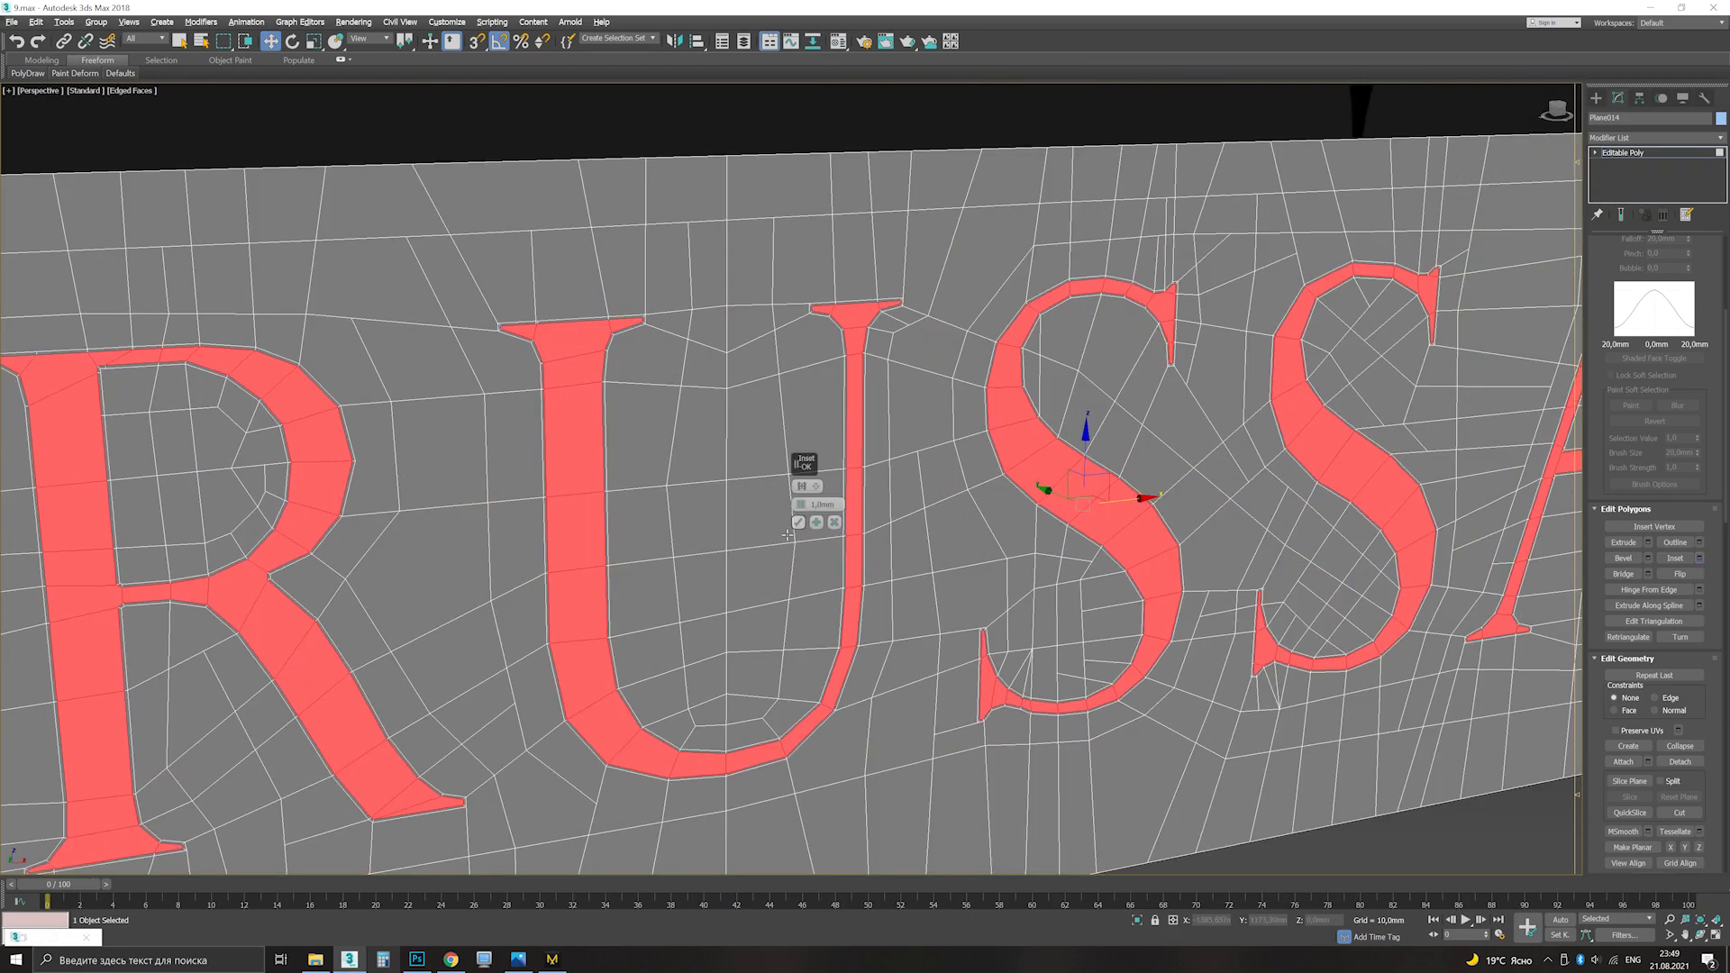
pyautogui.scroll(2, 817, 531)
pyautogui.click(798, 523)
# Step: Extrude the inset letter faces and leave polygon editing
pyautogui.scroll(4, 890, 673)
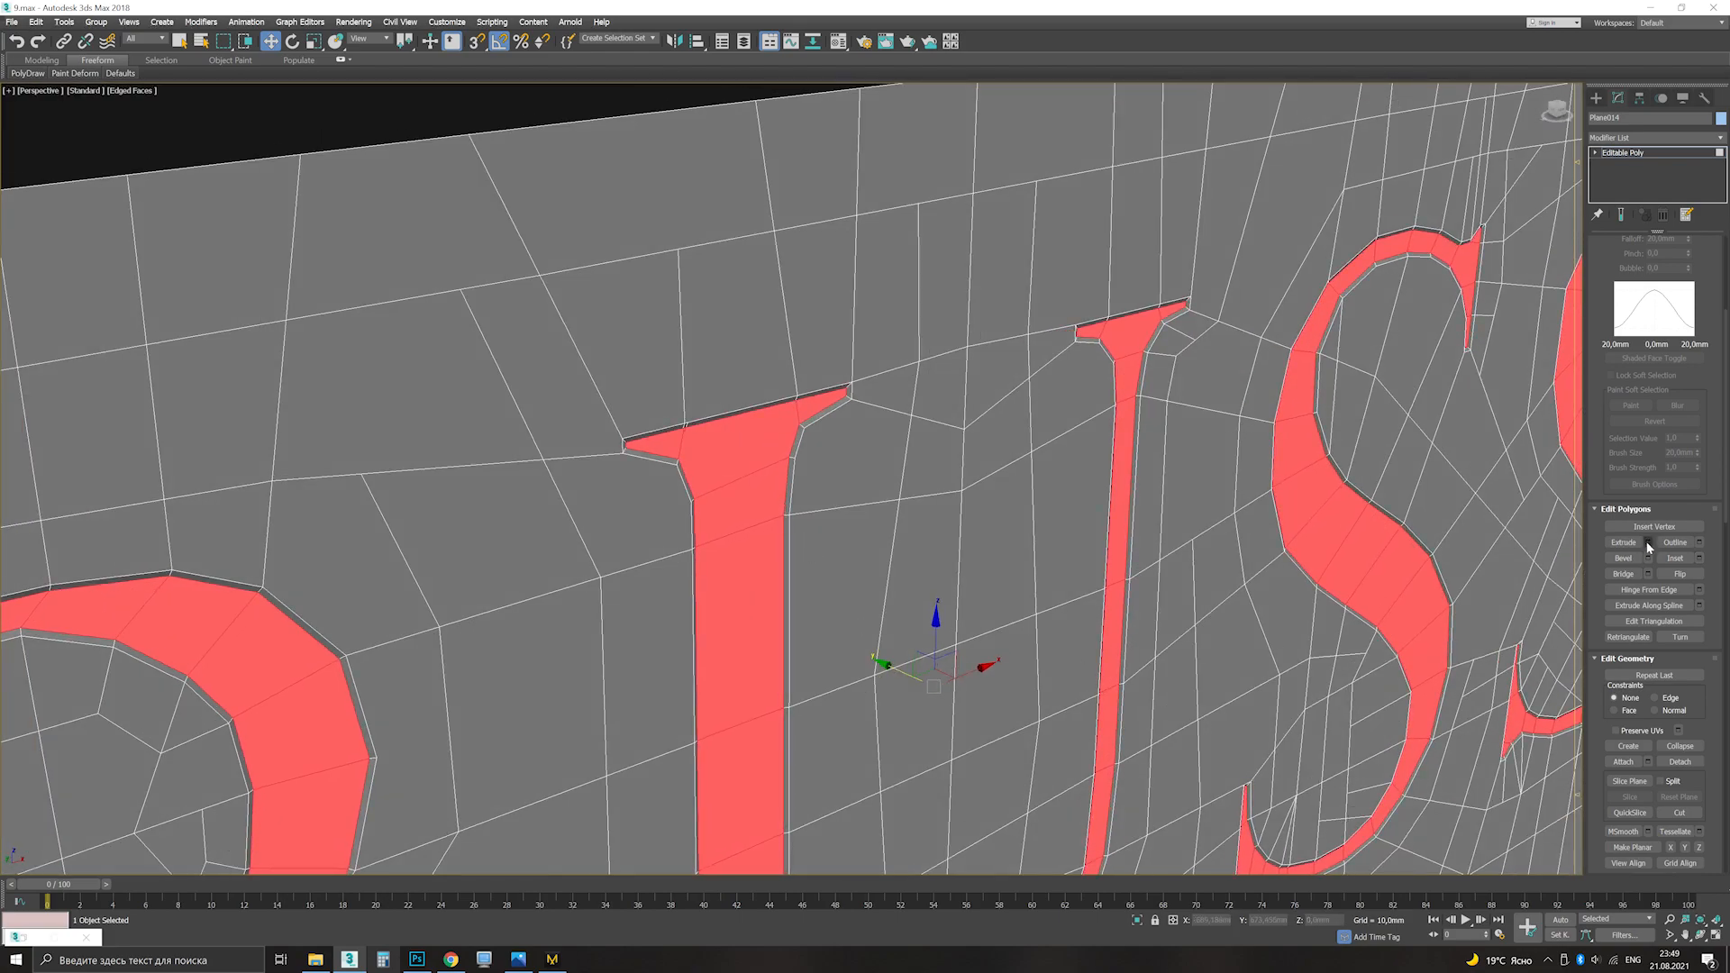
pyautogui.click(1647, 542)
pyautogui.click(796, 523)
pyautogui.click(1714, 153)
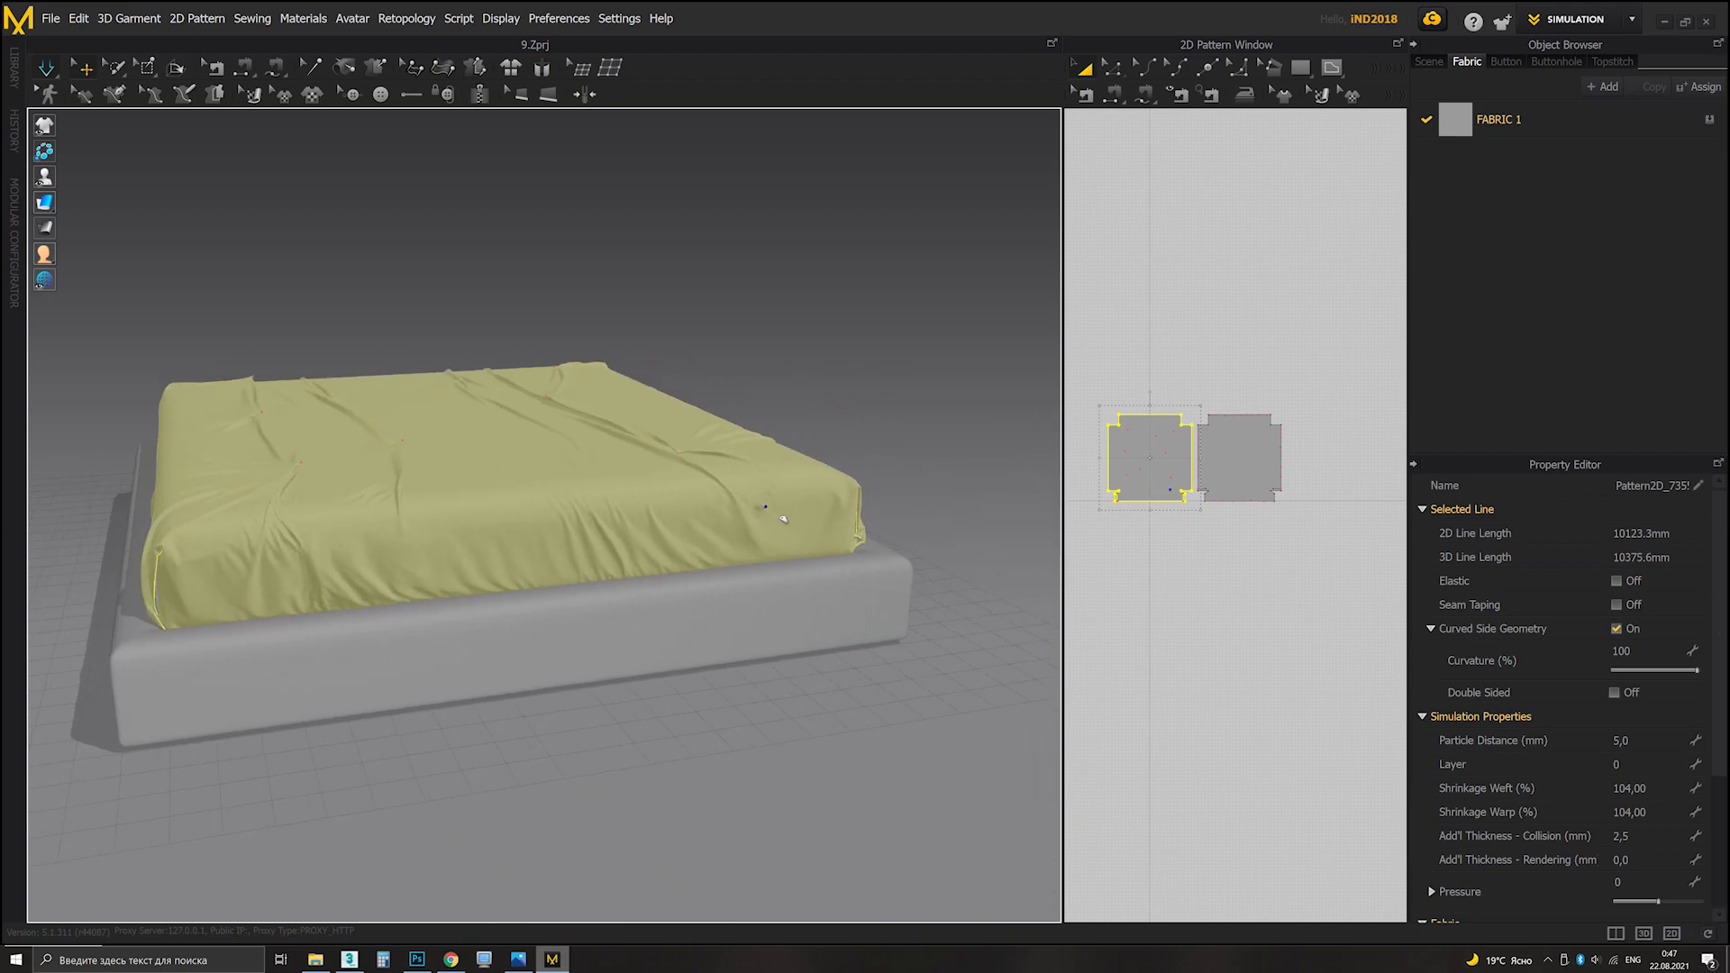
# Step: Pull the simulated bed cover near its foot edge to rearrange the folds, viewing it from several sides
pyautogui.moveTo(741, 505); pyautogui.dragTo(502, 576, button='right')
pyautogui.scroll(1, 464, 590)
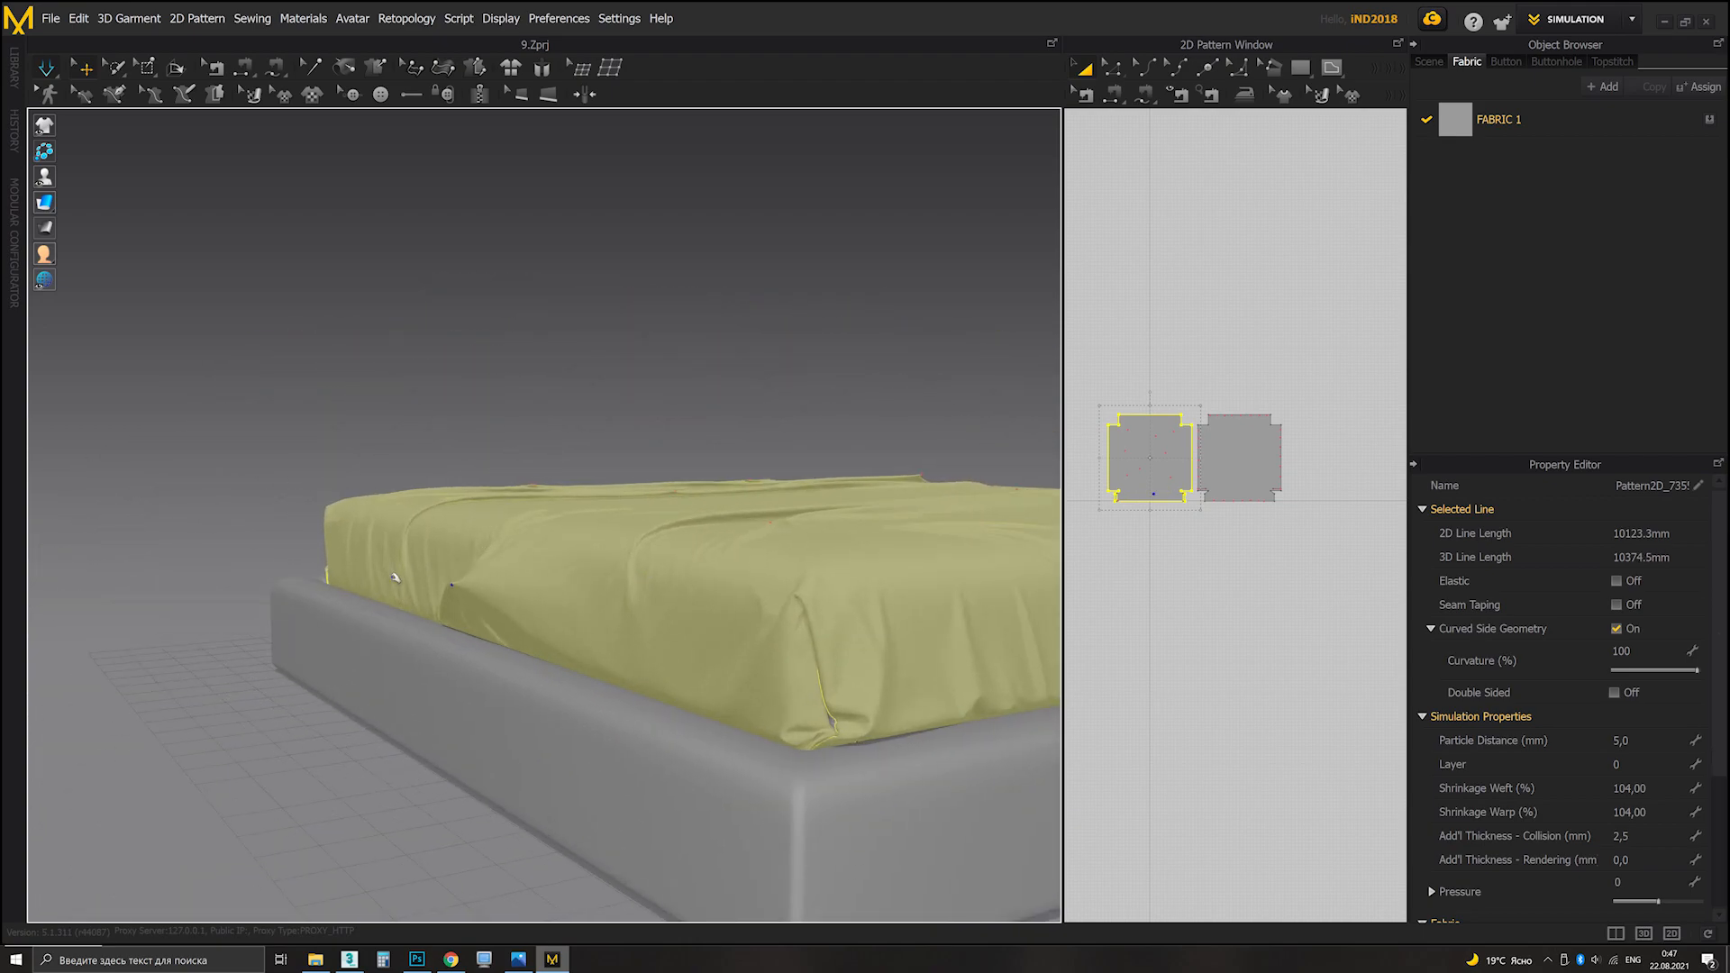
pyautogui.moveTo(350, 551); pyautogui.dragTo(776, 568, button='right')
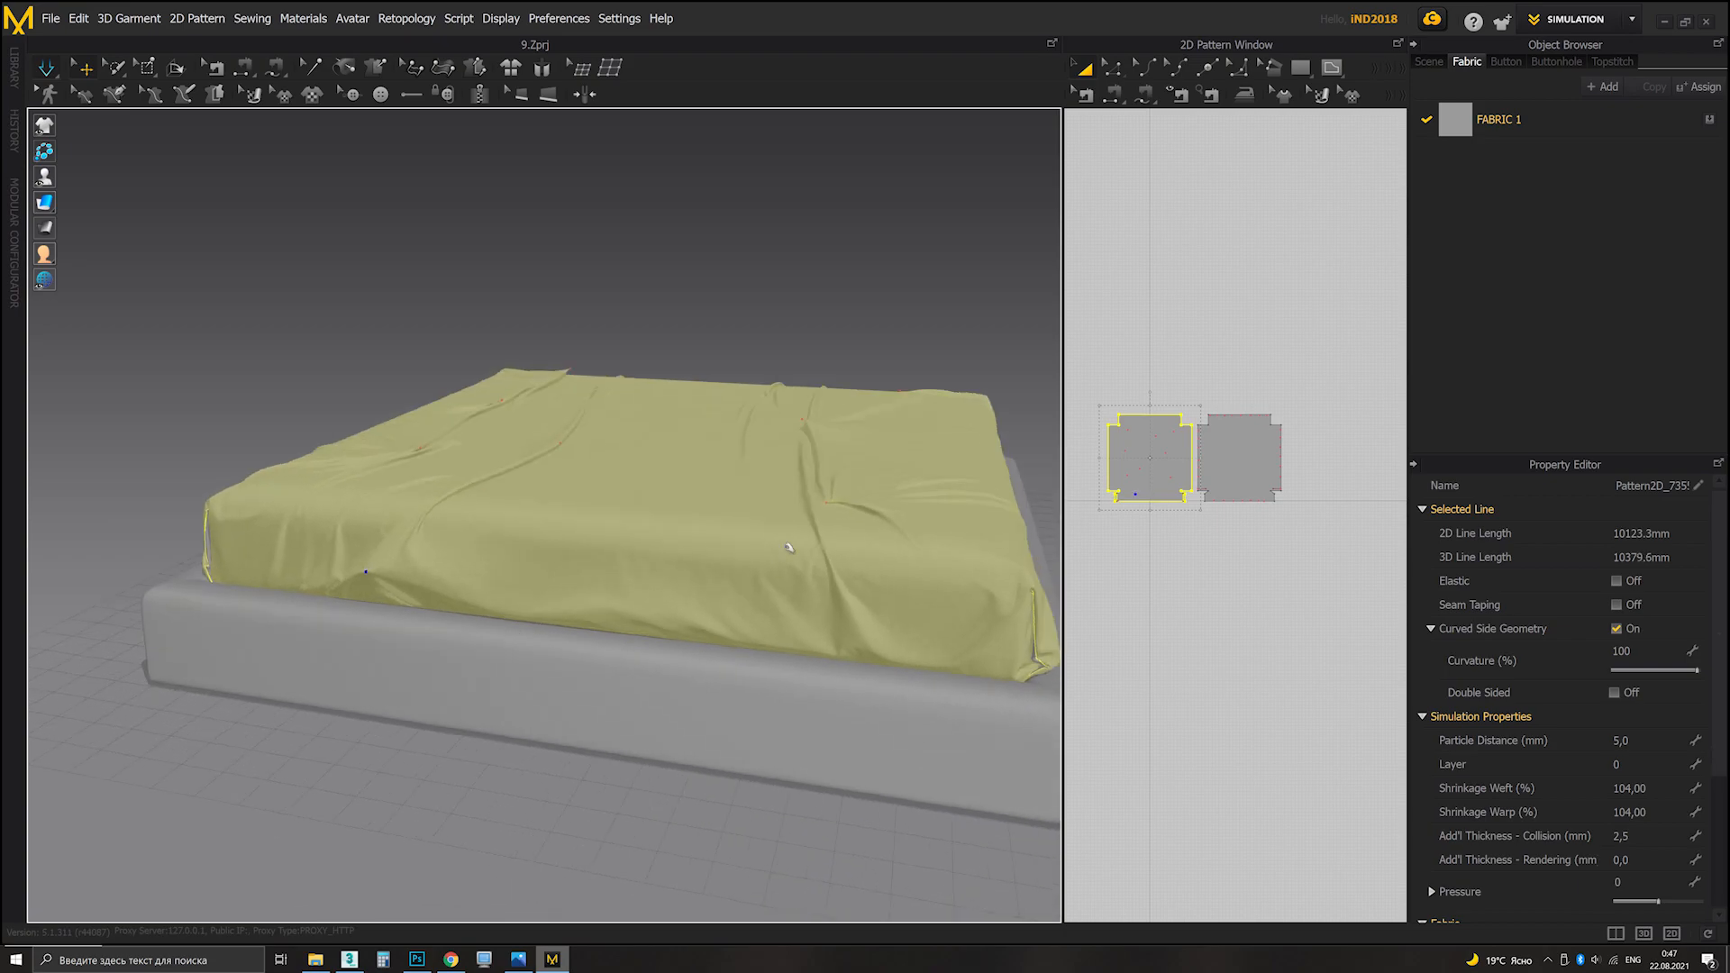
pyautogui.moveTo(834, 525); pyautogui.dragTo(862, 529)
pyautogui.moveTo(865, 545); pyautogui.dragTo(491, 579, button='right')
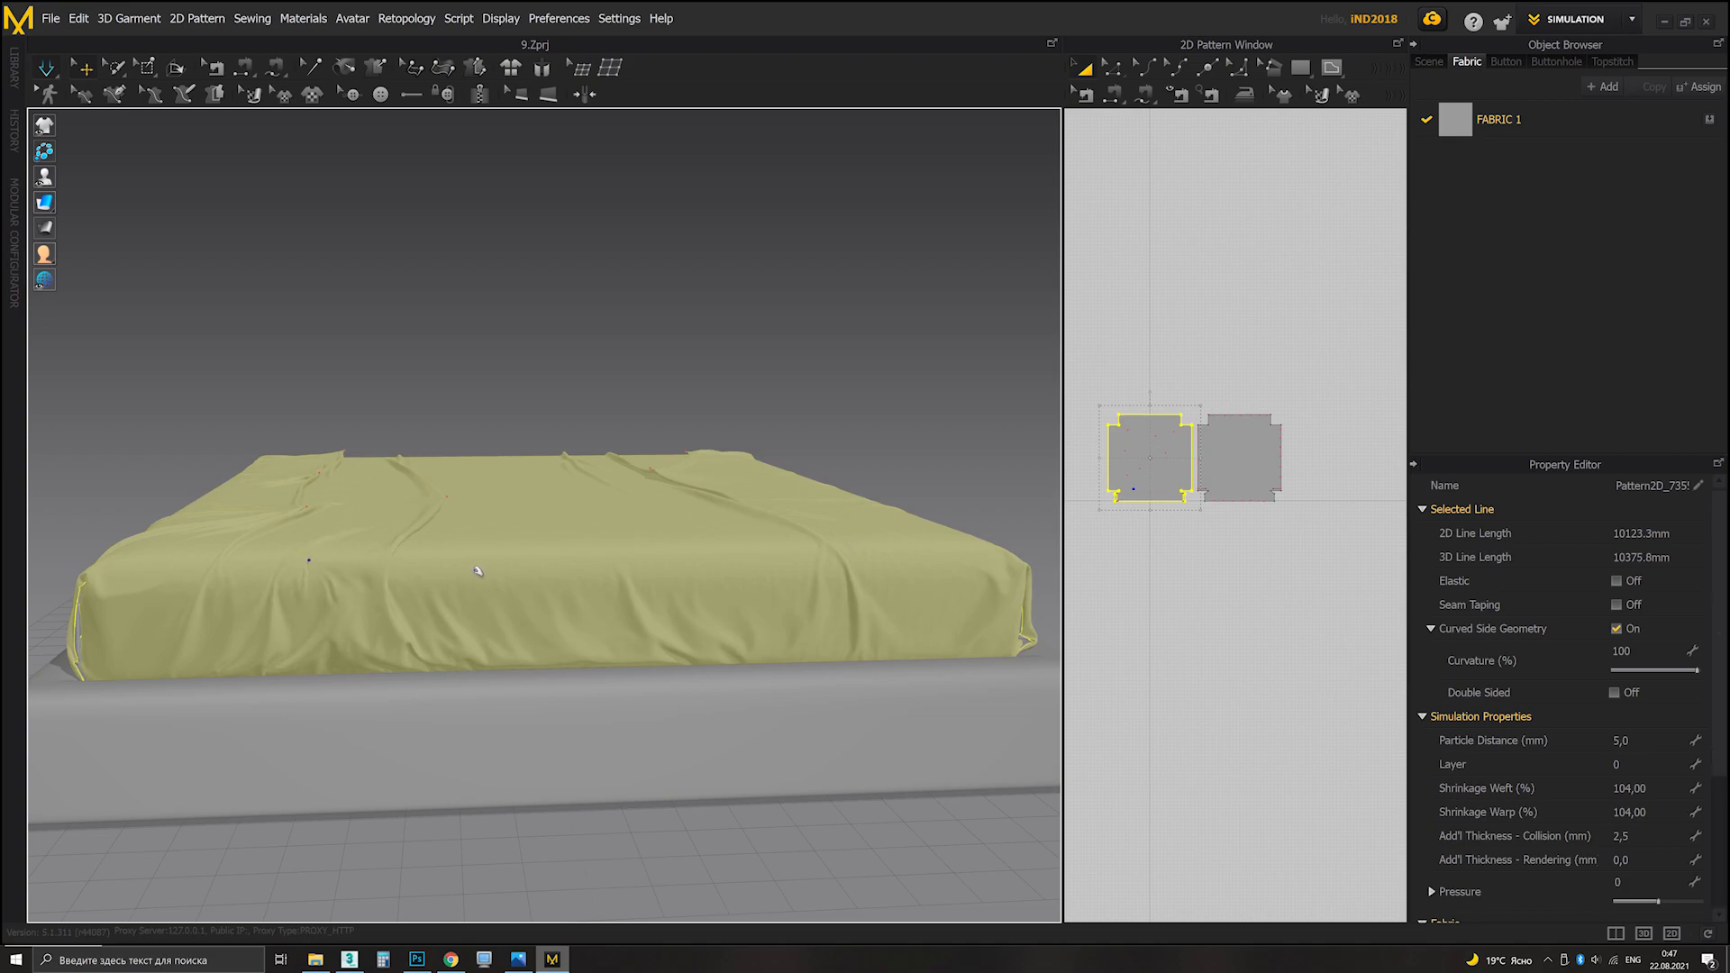
# Step: Pull the bed cover near its front corner to settle the folds, and deselect it
pyautogui.click(514, 440)
pyautogui.scroll(-3, 469, 451)
pyautogui.moveTo(361, 559); pyautogui.dragTo(434, 575, button='right')
pyautogui.scroll(2, 532, 567)
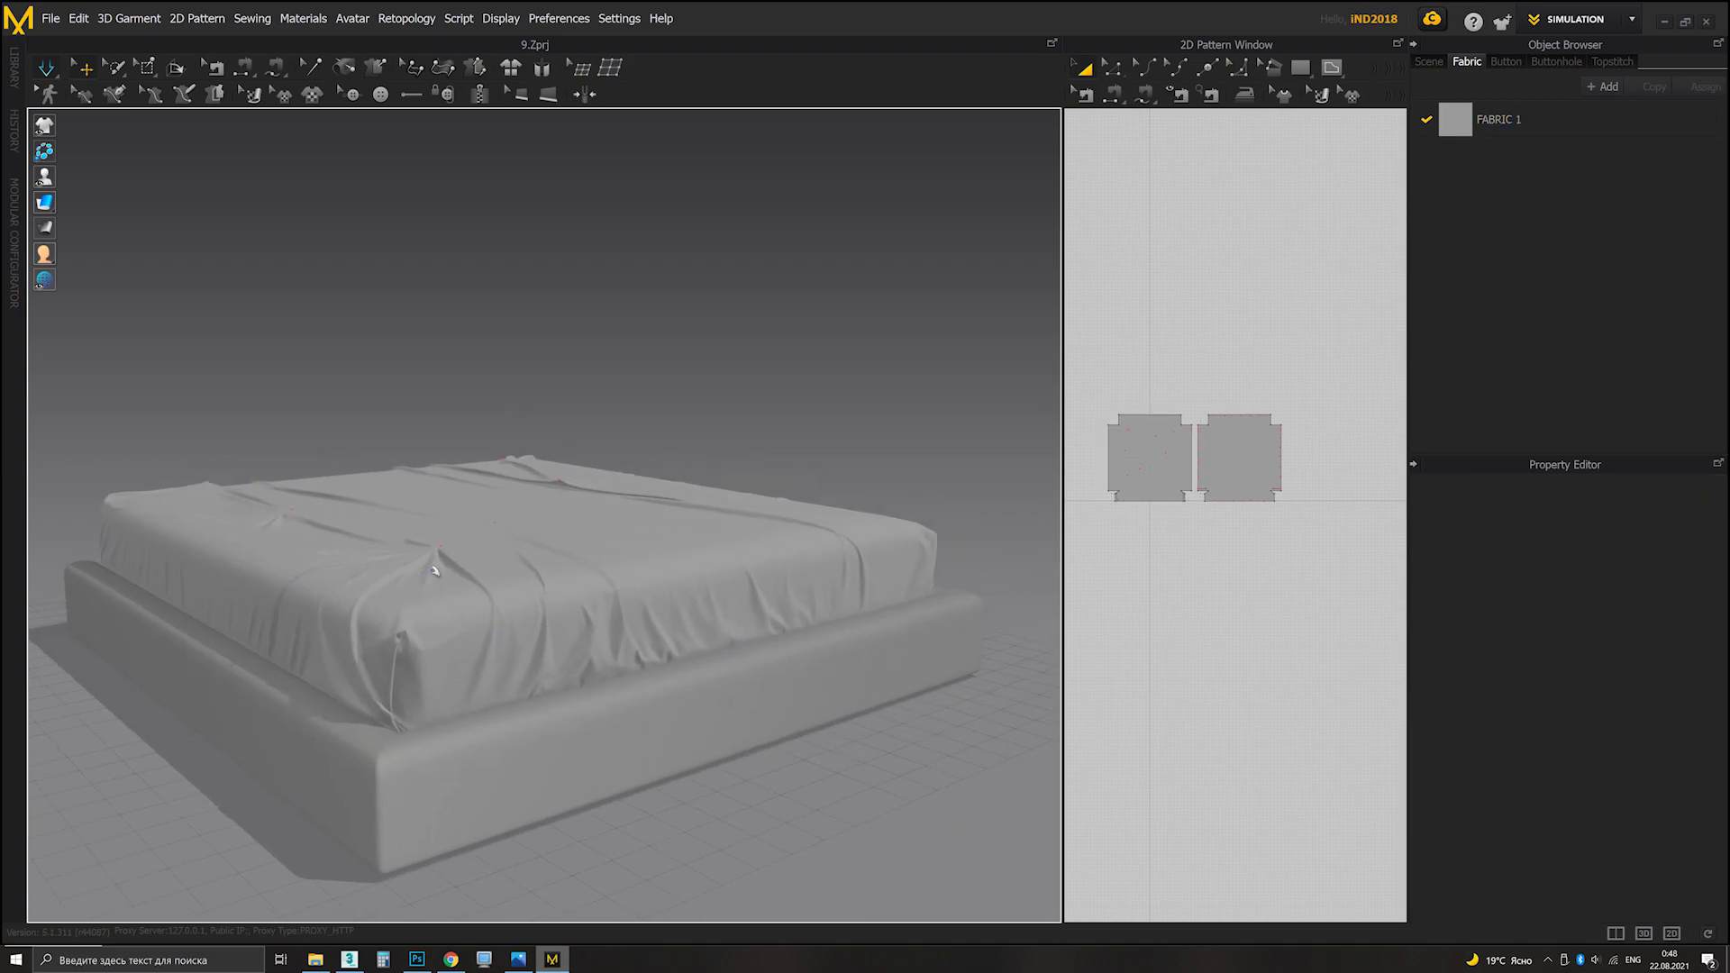
pyautogui.click(450, 577)
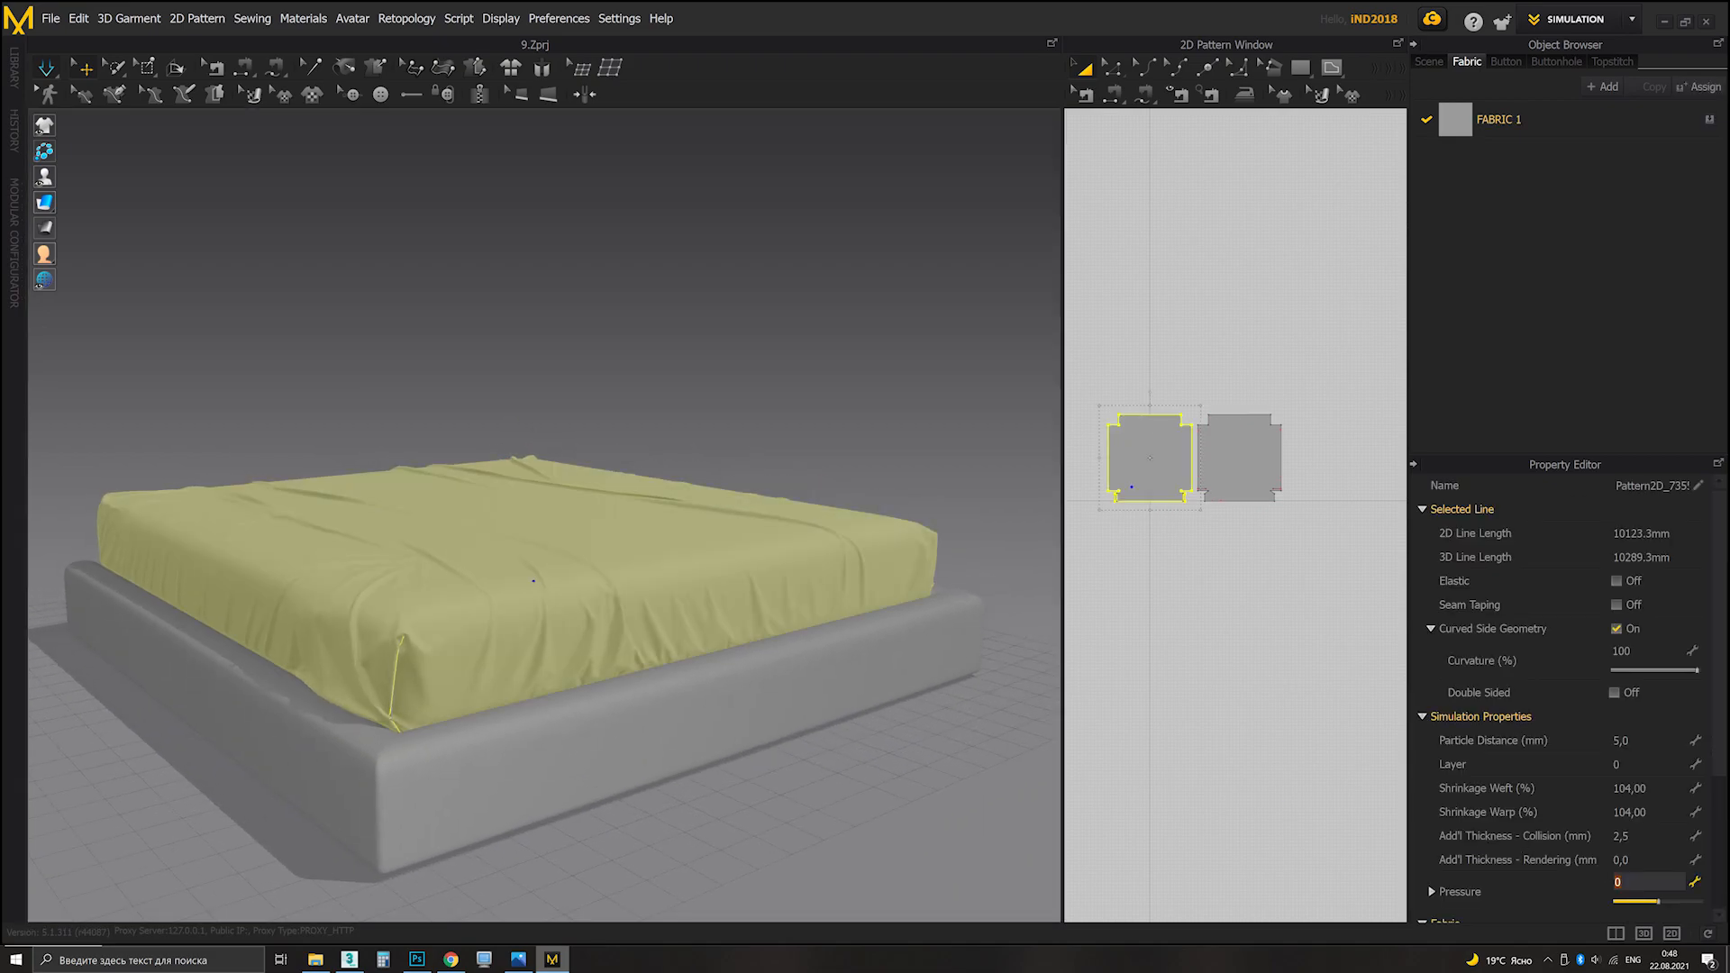
pyautogui.click(750, 303)
pyautogui.moveTo(749, 304); pyautogui.dragTo(532, 536, button='right')
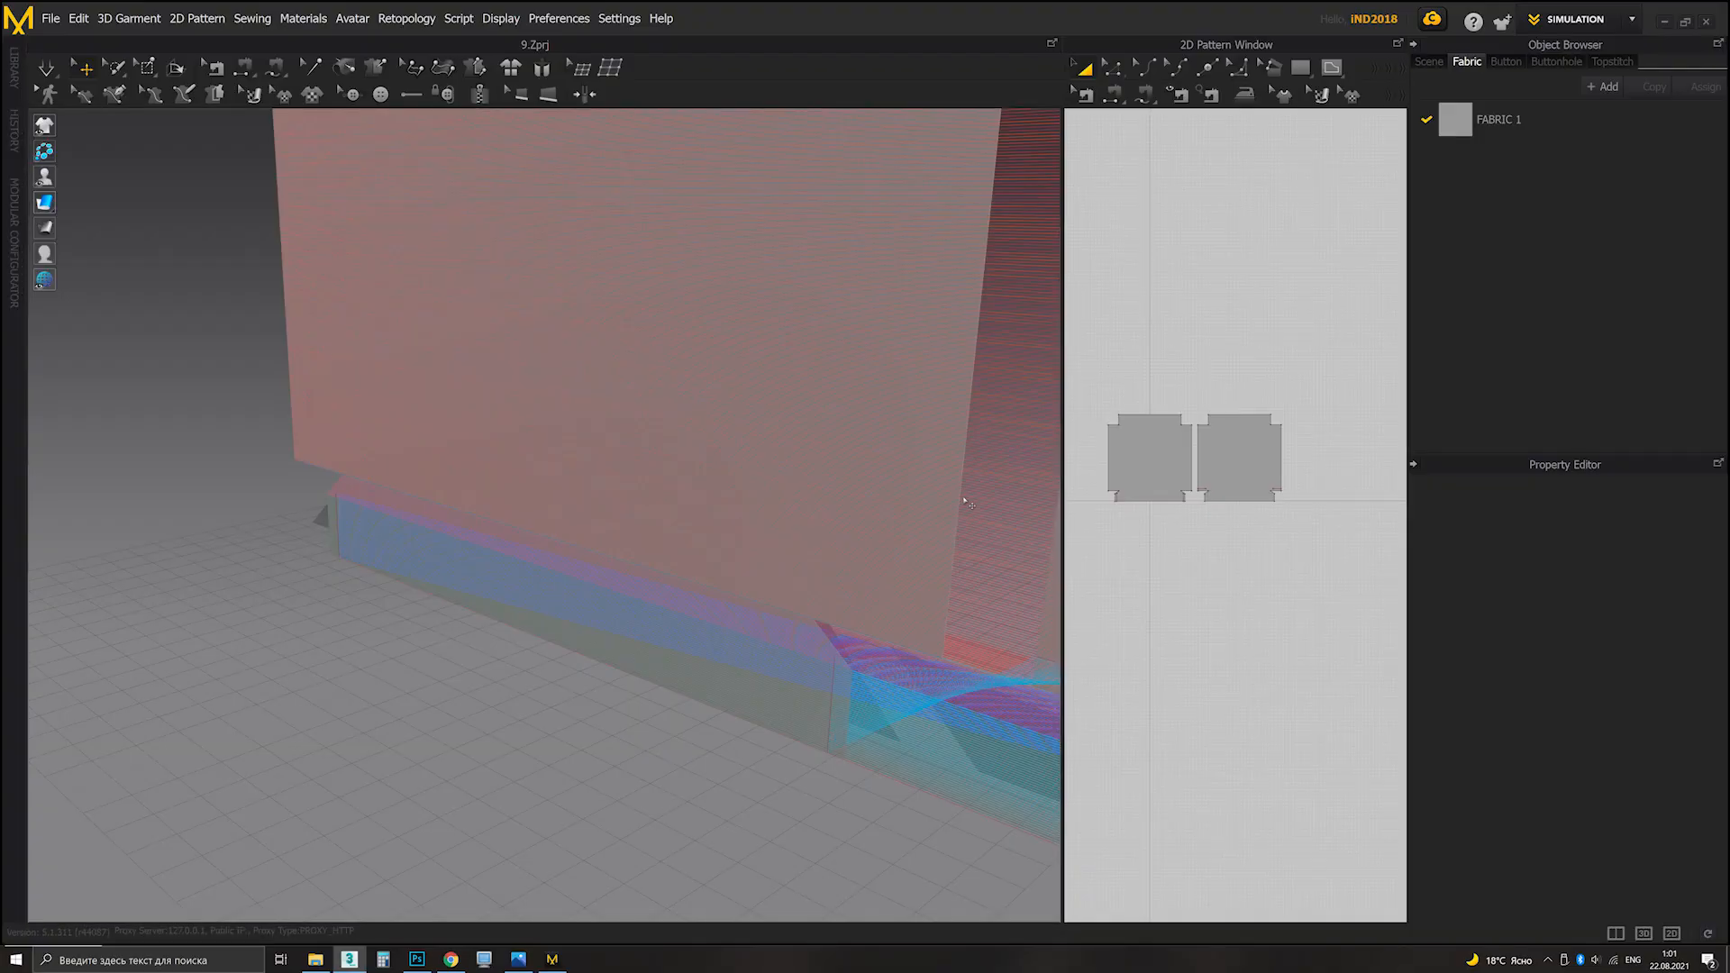
# Step: Switch to 3ds Max, adjust the cover's Morpher channel, and delete the dense source cloth overlapping the gridded mesh
pyautogui.click(354, 955)
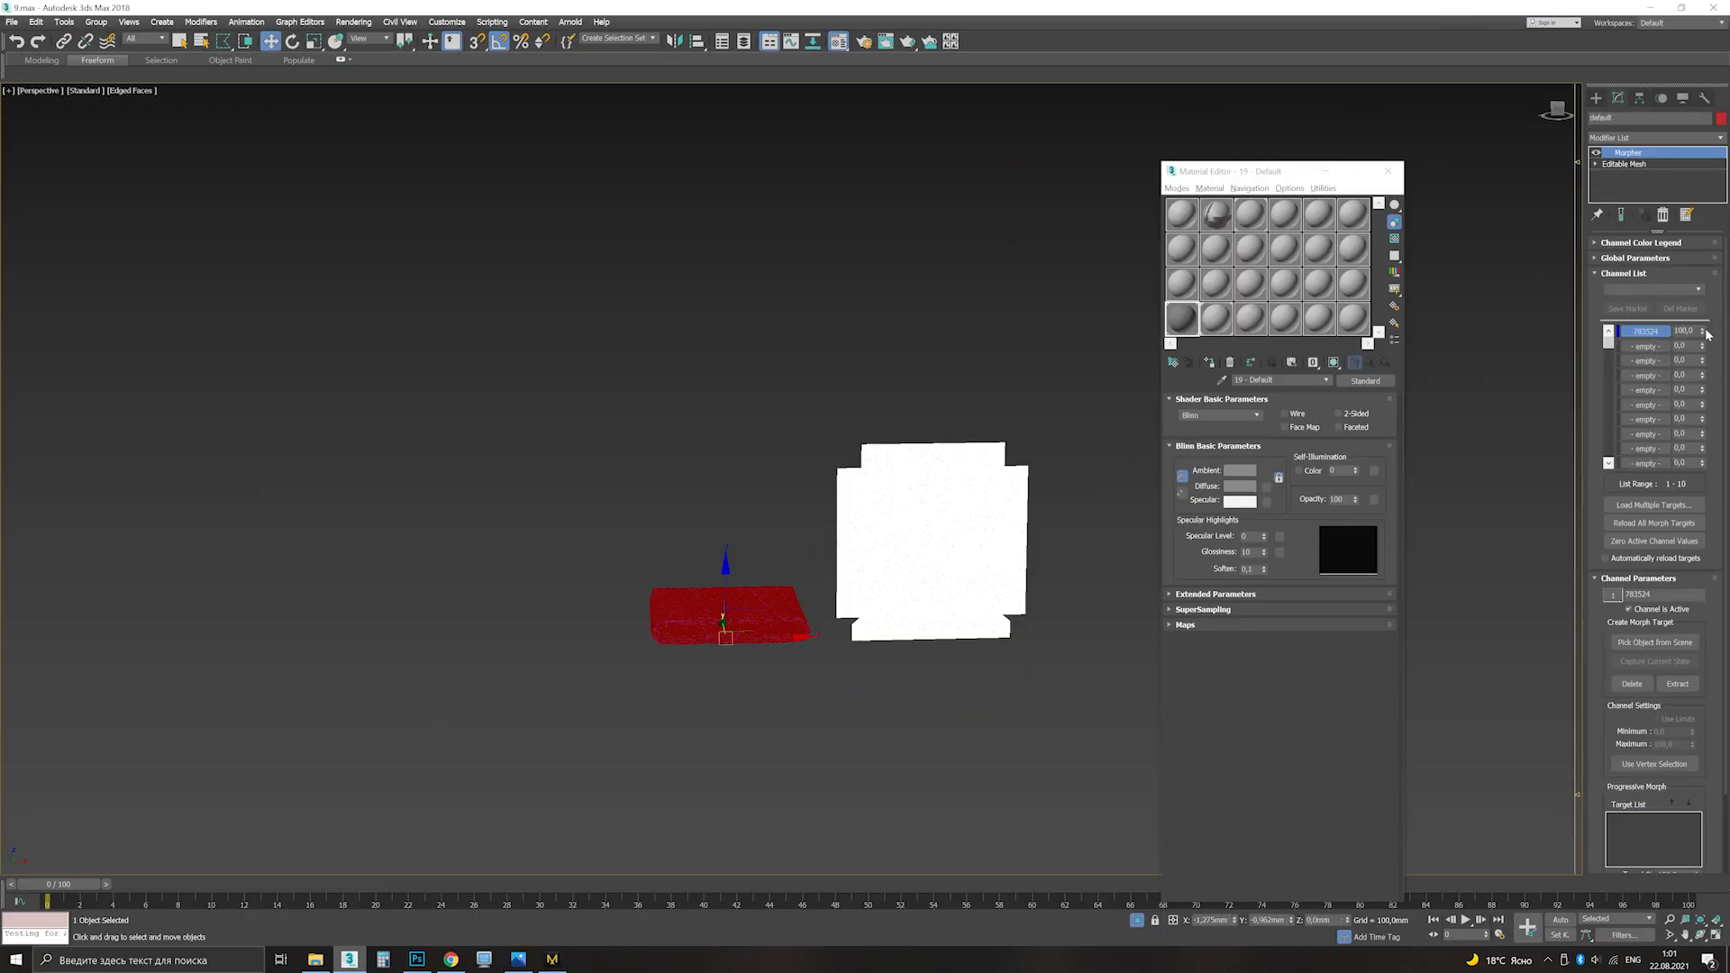
pyautogui.rightClick(1700, 333)
pyautogui.moveTo(573, 525); pyautogui.dragTo(872, 695)
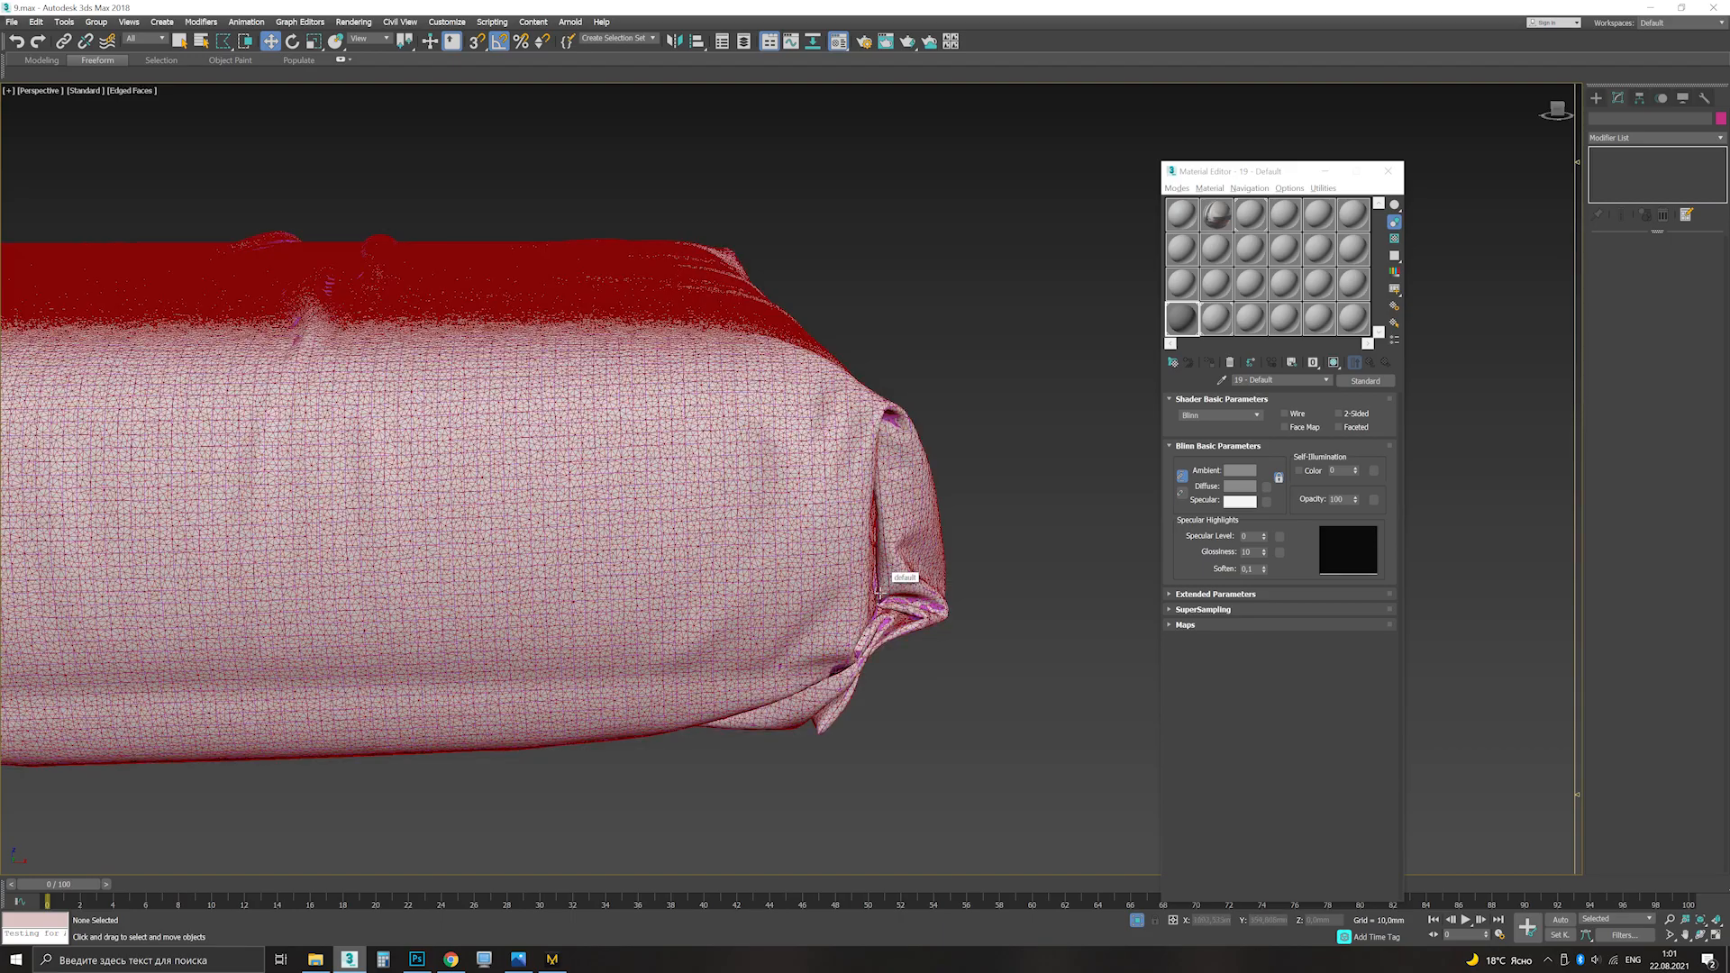
pyautogui.scroll(3, 880, 593)
pyautogui.click(879, 593)
pyautogui.press('Delete')
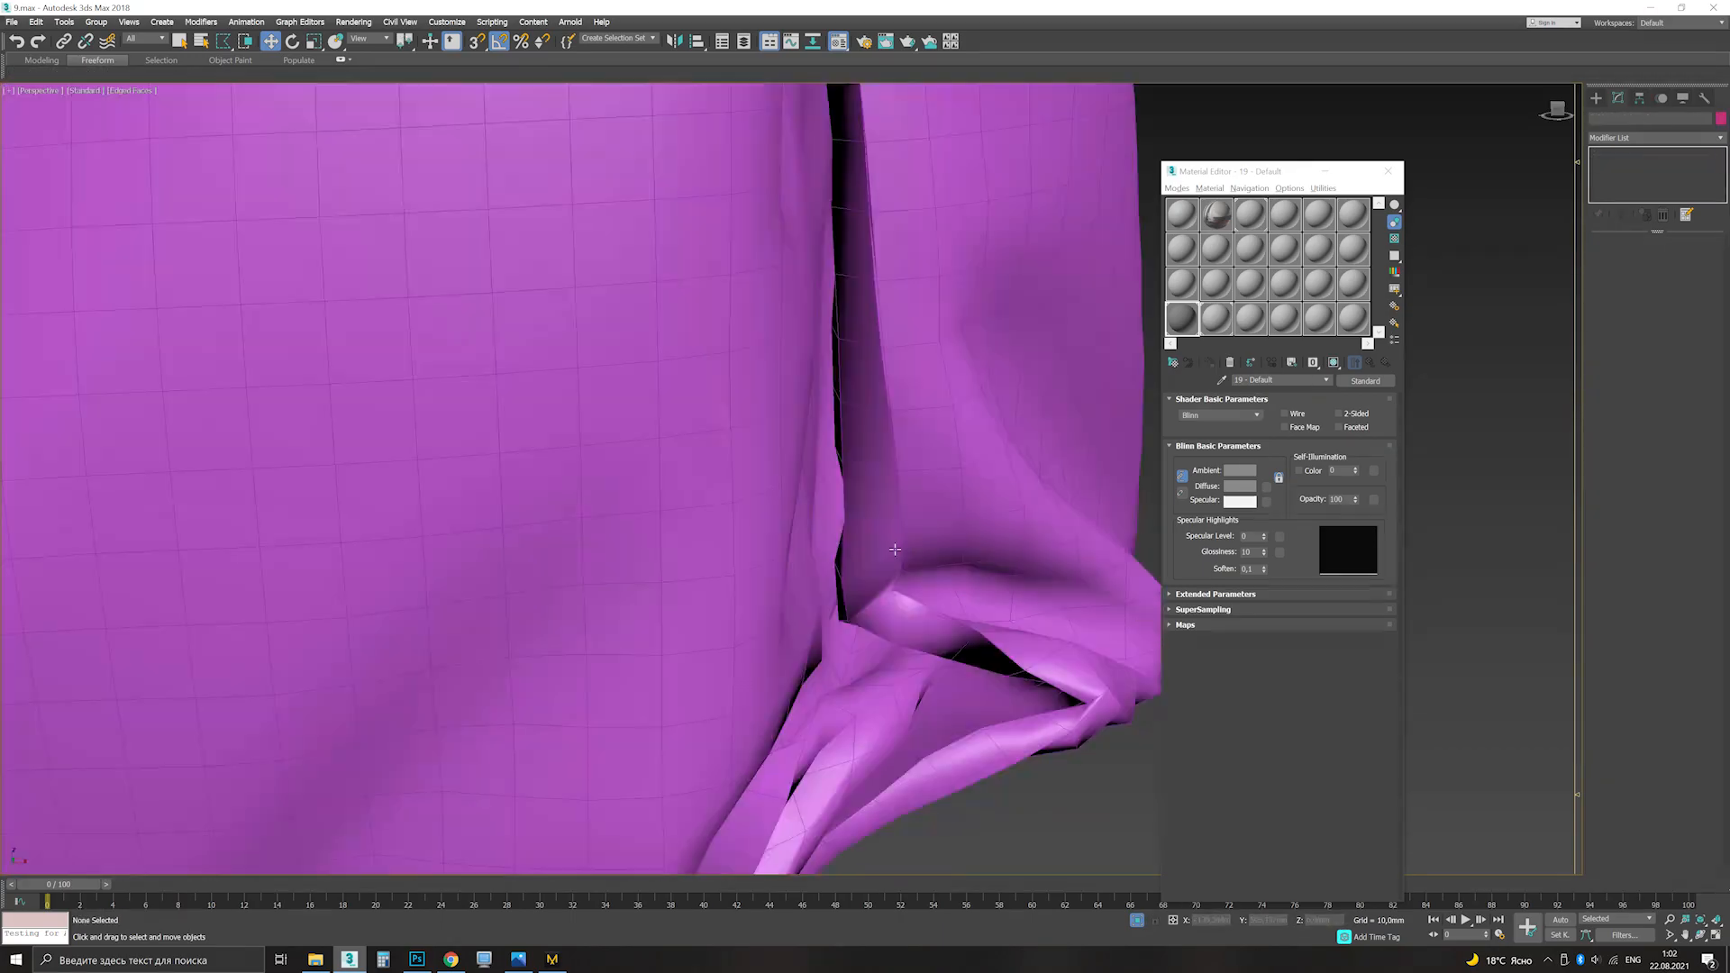
# Step: Select the polygons of the underside piece in wireframe around its border and corner, and invert the selection
pyautogui.click(895, 552)
pyautogui.scroll(-5, 895, 552)
pyautogui.keyDown('alt'); pyautogui.moveTo(888, 498); pyautogui.dragTo(907, 551, button='middle'); pyautogui.keyUp('alt')
pyautogui.press('4')
pyautogui.press('F3')
pyautogui.keyDown('alt'); pyautogui.moveTo(738, 738); pyautogui.dragTo(731, 685, button='middle'); pyautogui.keyUp('alt')
pyautogui.moveTo(732, 682); pyautogui.dragTo(811, 830)
pyautogui.moveTo(498, 699); pyautogui.dragTo(629, 732, button='middle')
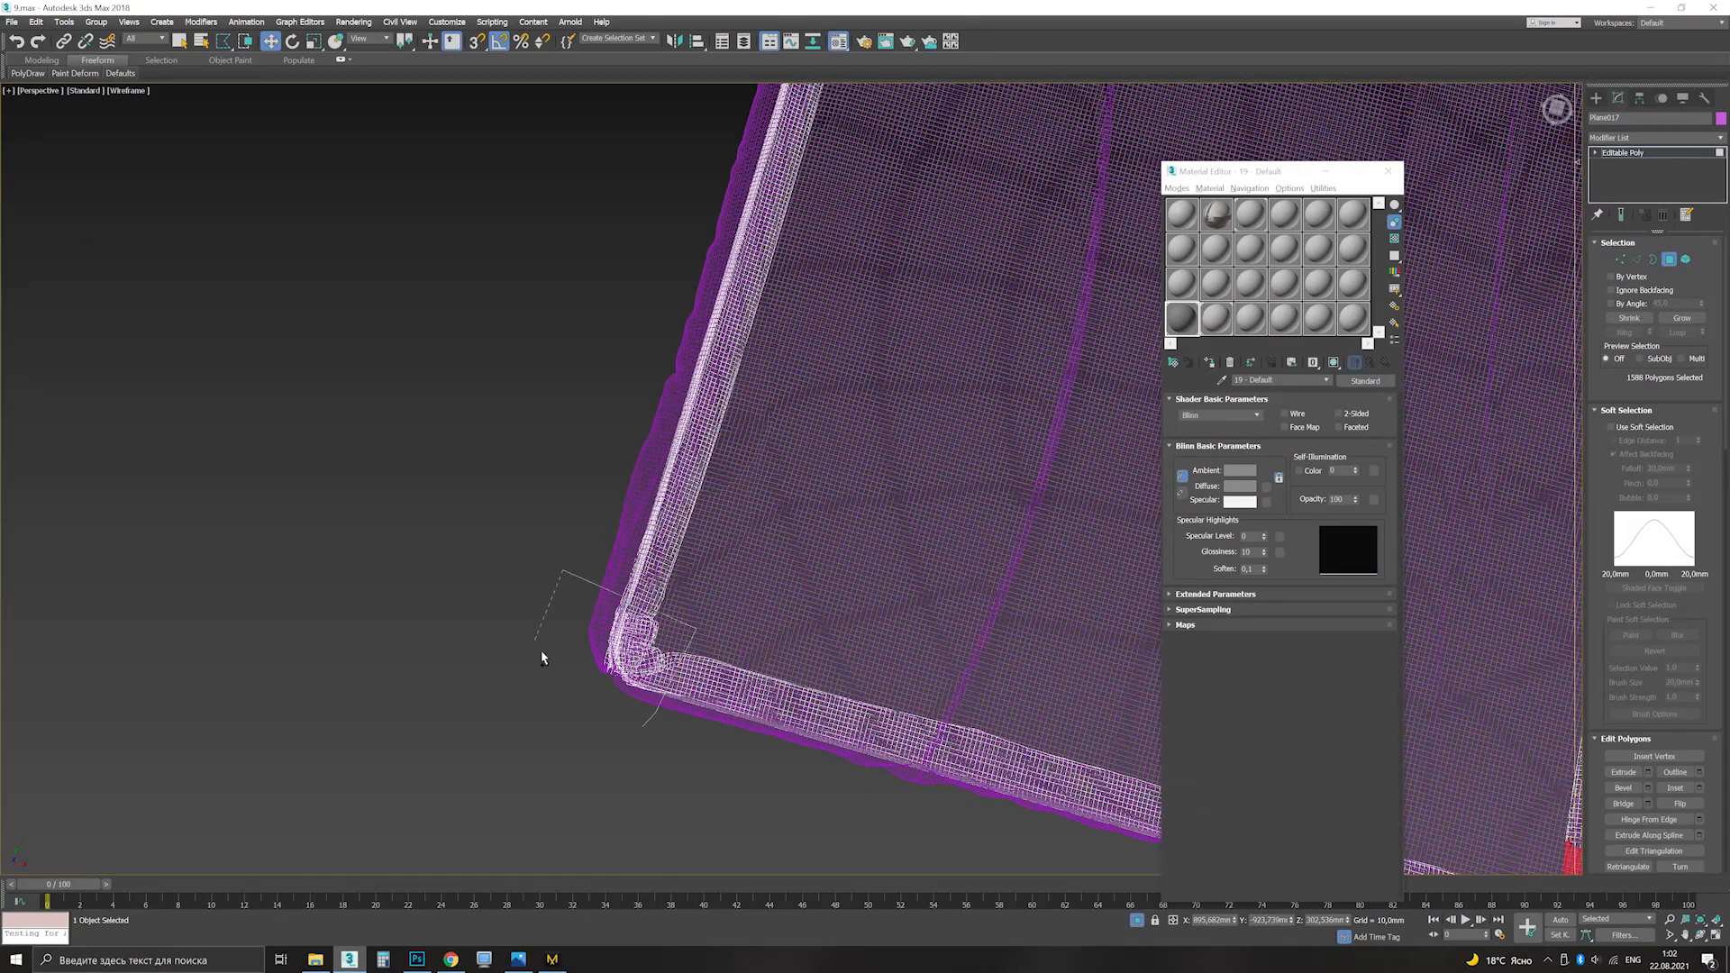
pyautogui.hotkey('ctrl', 'i')
pyautogui.press('4')
# Step: Attach the cover's pieces into one mesh, weld the close border vertices along the seams, and hide the edges
pyautogui.scroll(-5, 781, 688)
pyautogui.keyDown('alt'); pyautogui.moveTo(780, 687); pyautogui.dragTo(1343, 536, button='middle'); pyautogui.keyUp('alt')
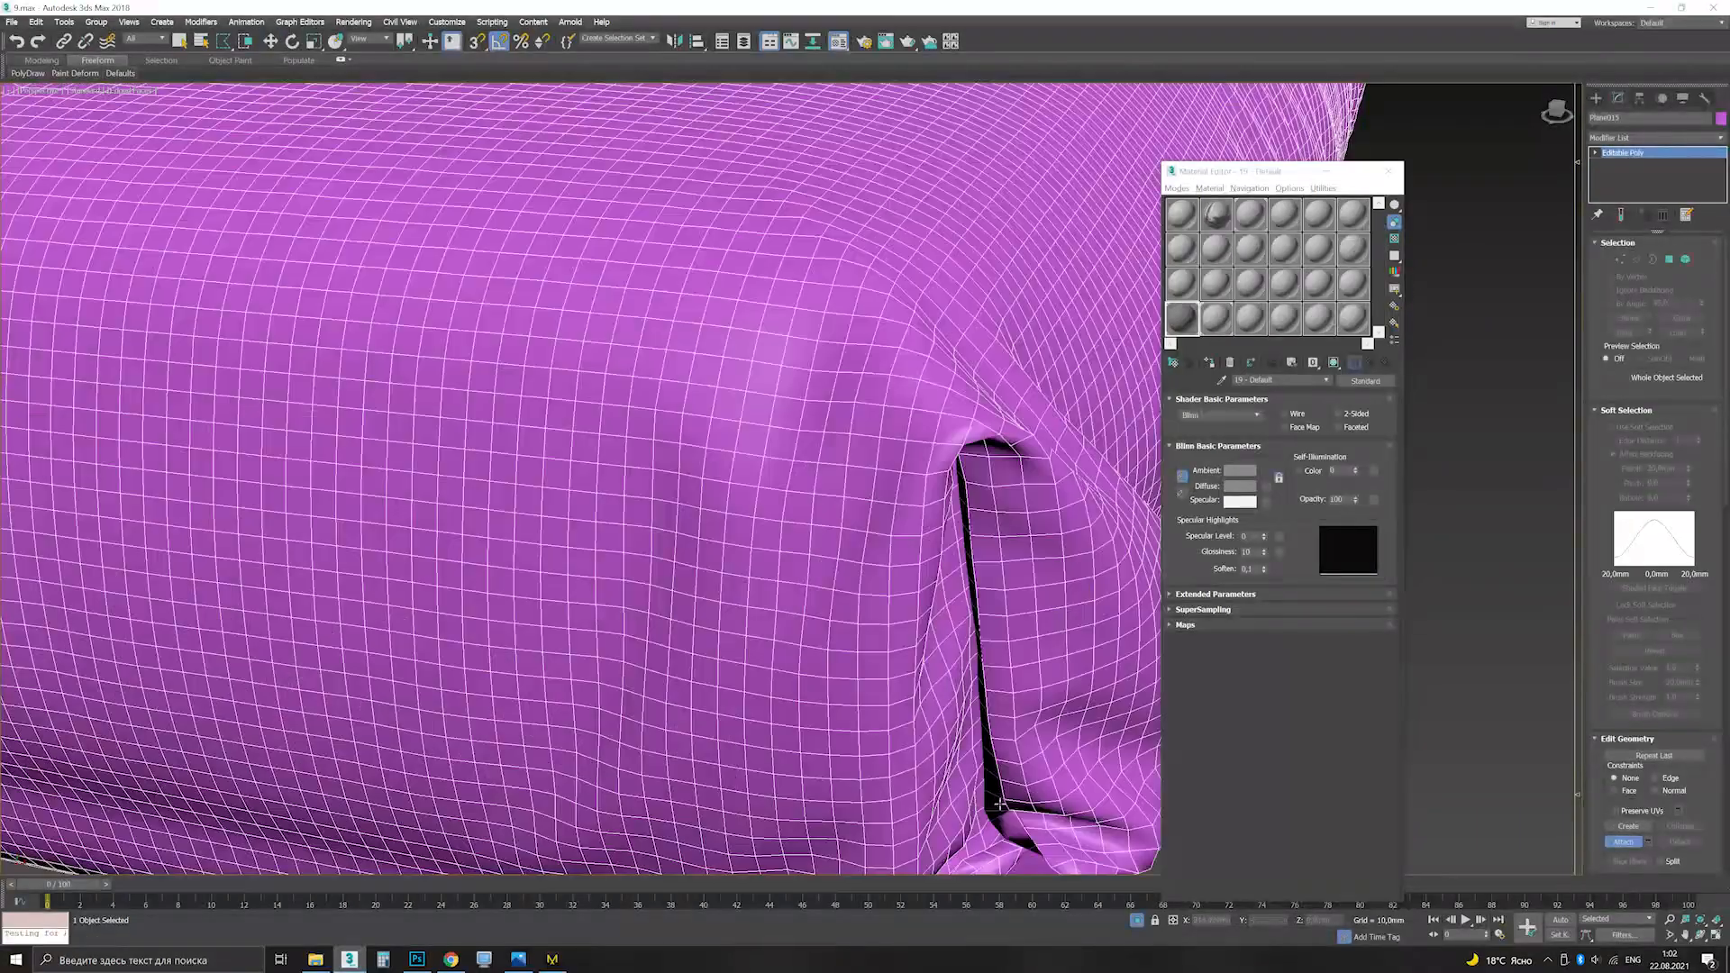
pyautogui.press('1')
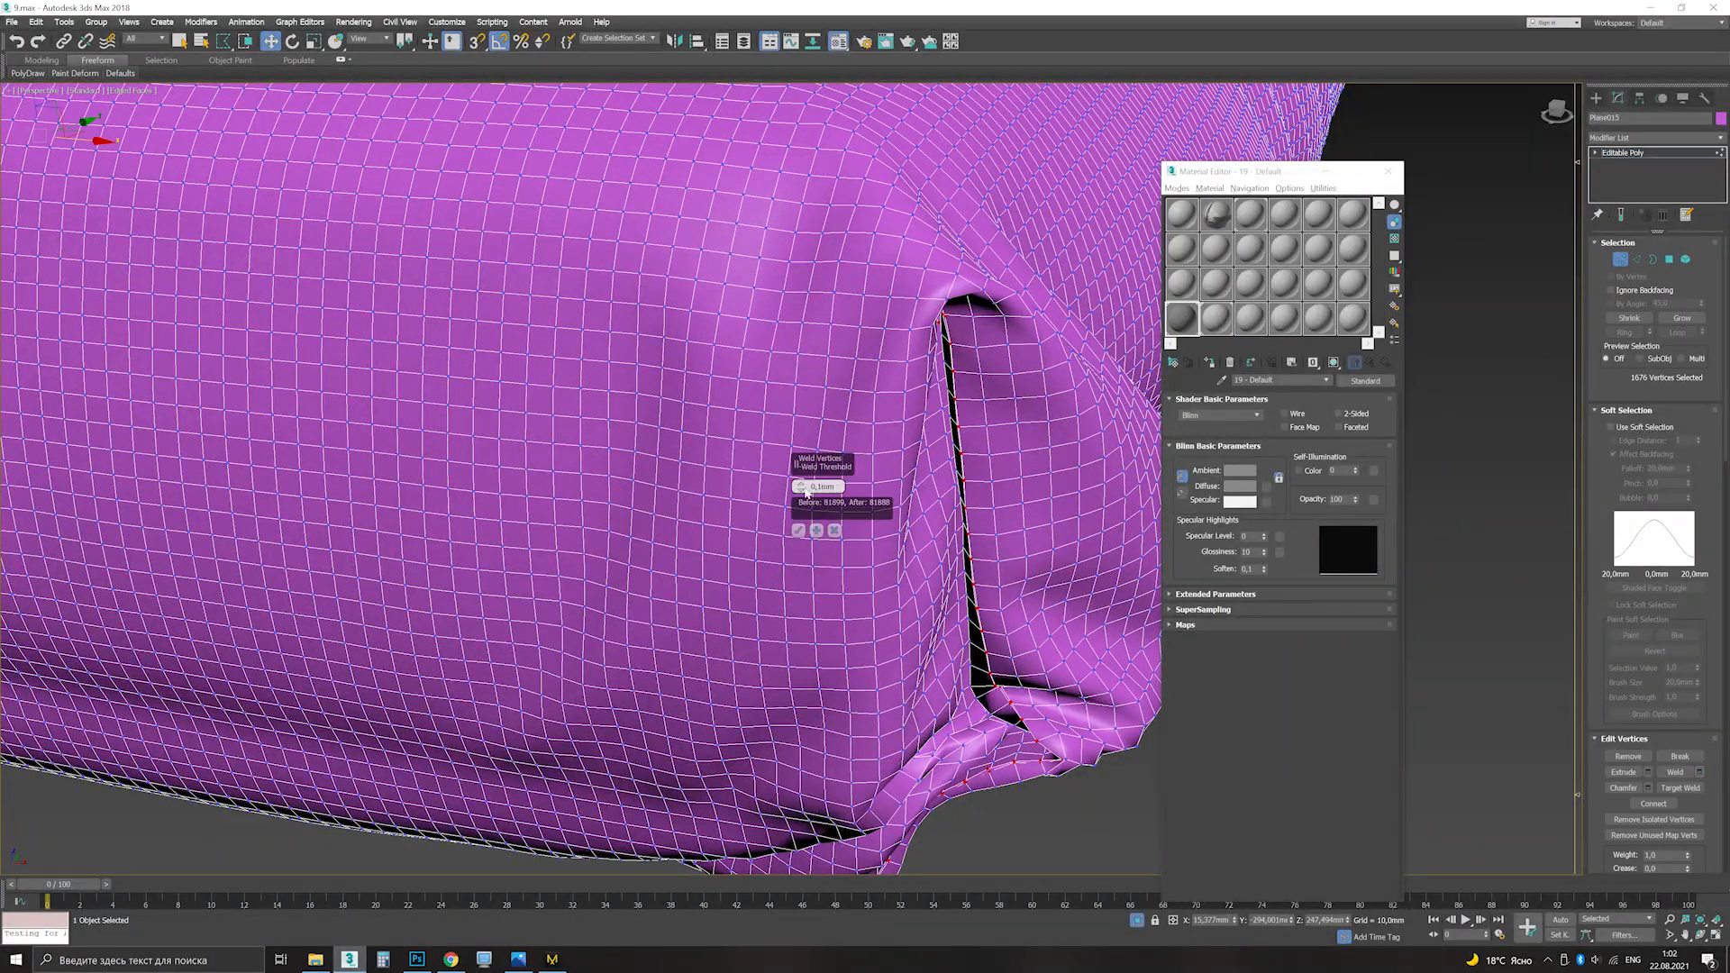
pyautogui.moveTo(798, 488); pyautogui.dragTo(799, 473)
pyautogui.click(799, 529)
pyautogui.click(1623, 152)
pyautogui.press('F4')
pyautogui.scroll(-5, 862, 554)
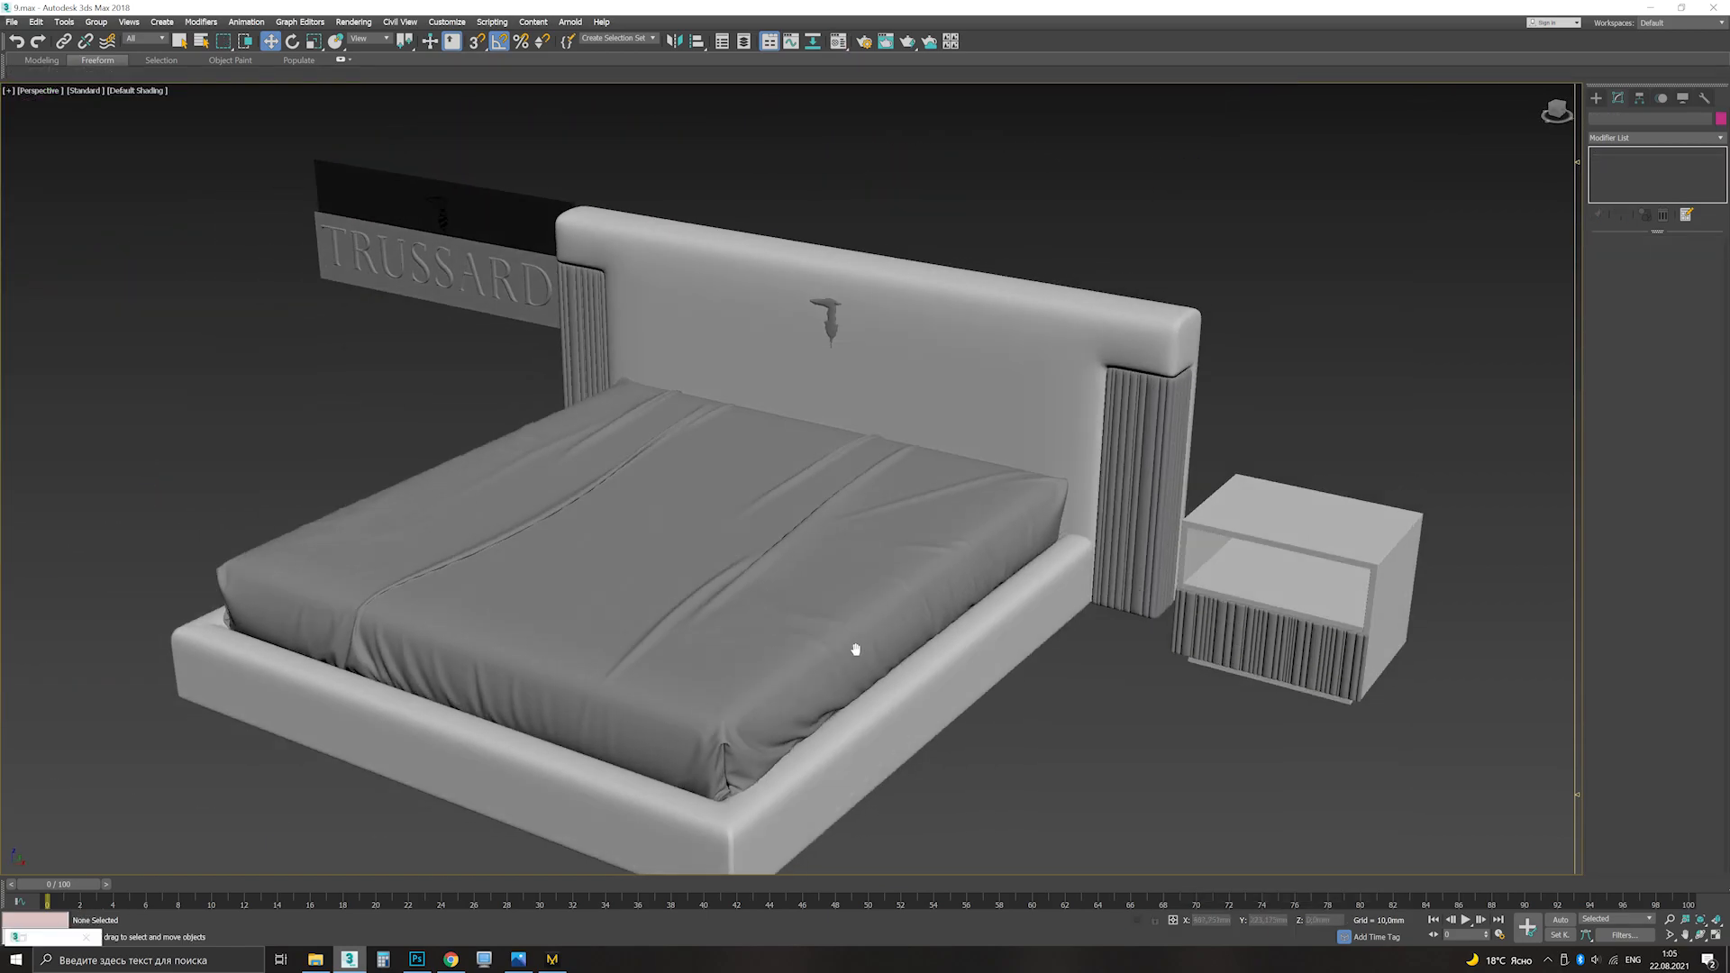
# Step: Shift the bed cover's corner beside the headboard by moving a vertex with soft selection
pyautogui.keyDown('alt'); pyautogui.moveTo(800, 602); pyautogui.dragTo(771, 533, button='middle'); pyautogui.keyUp('alt')
pyautogui.scroll(6, 938, 523)
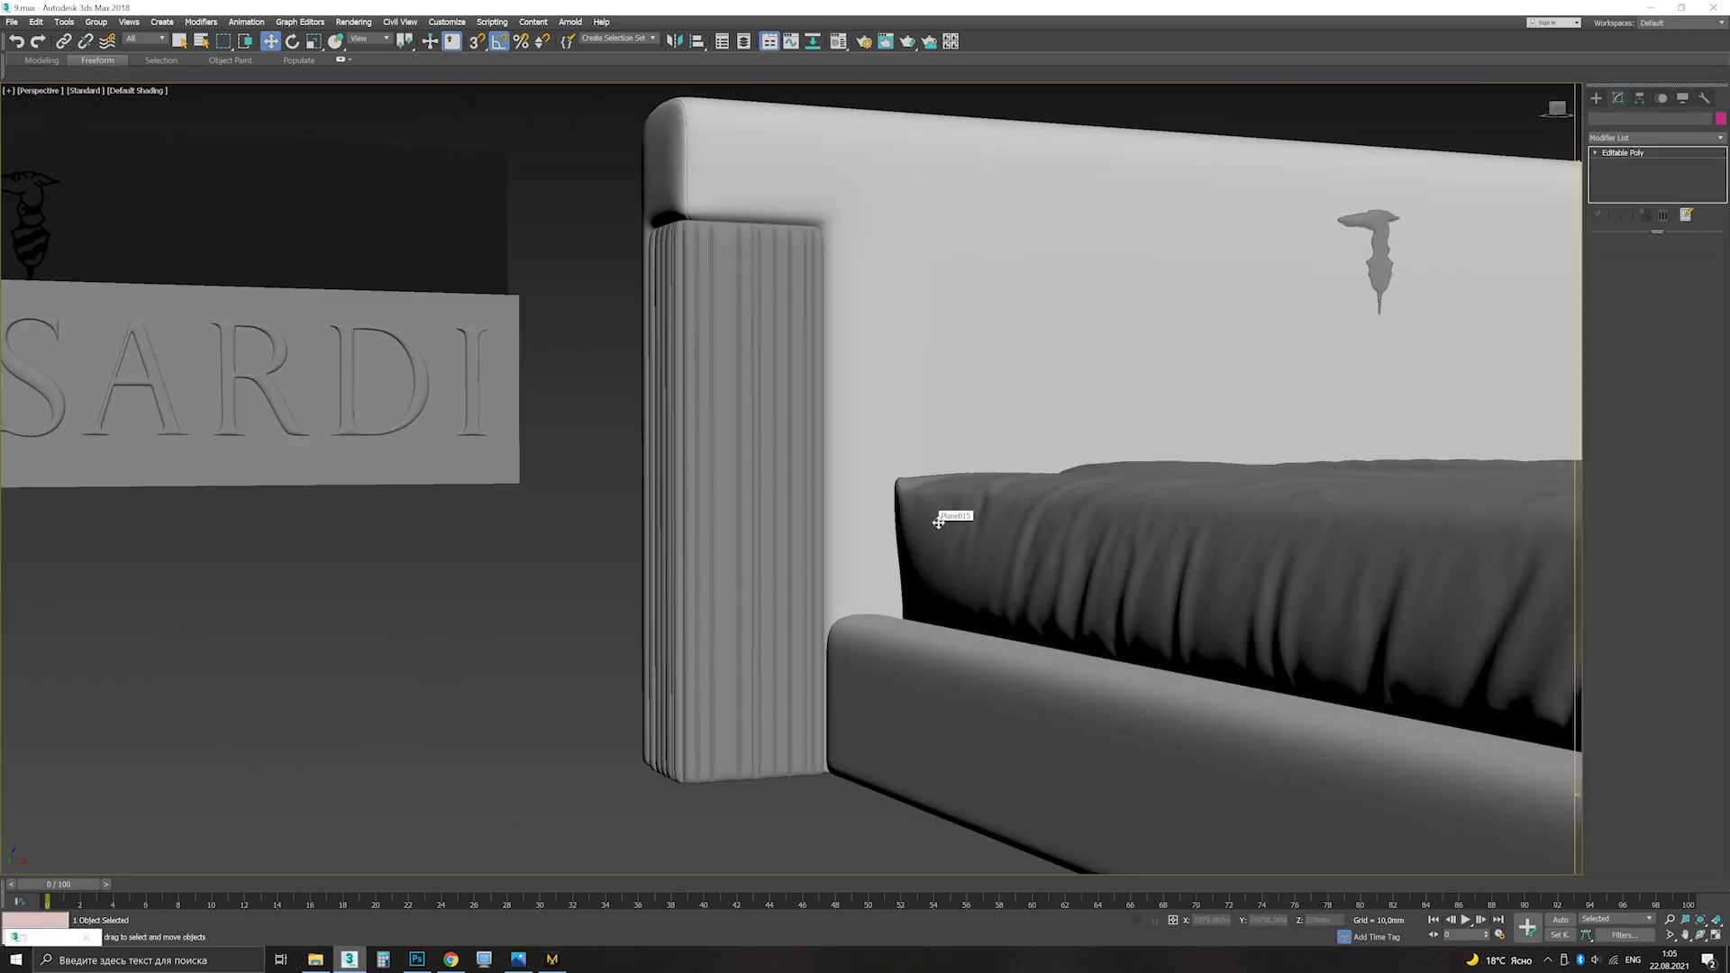
pyautogui.click(938, 523)
pyautogui.press('1')
pyautogui.click(938, 523)
pyautogui.moveTo(993, 531); pyautogui.dragTo(1003, 531)
# Step: Shift the cover's opposite headboard corner with soft selection, turn soft selection off, and leave vertex editing
pyautogui.scroll(-4, 1013, 536)
pyautogui.moveTo(1063, 536); pyautogui.dragTo(823, 571, button='middle')
pyautogui.scroll(4, 1089, 586)
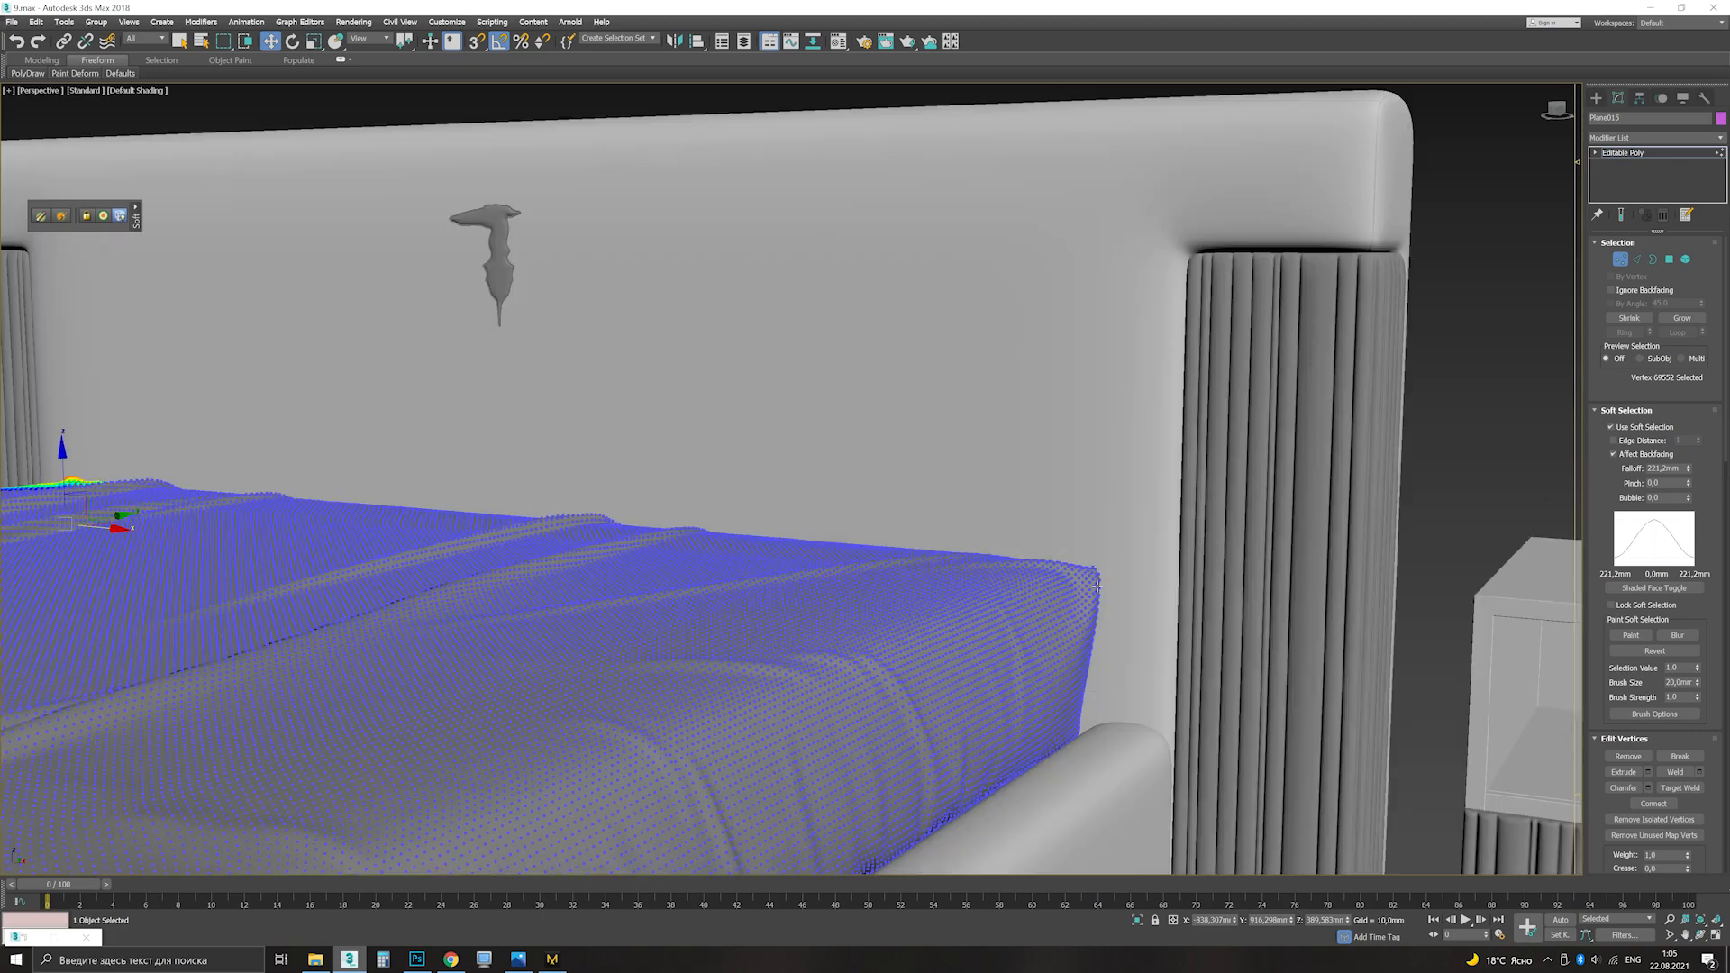
pyautogui.keyDown('alt'); pyautogui.moveTo(1089, 587); pyautogui.dragTo(1106, 579, button='middle'); pyautogui.keyUp('alt')
pyautogui.click(1042, 617)
pyautogui.moveTo(1053, 606); pyautogui.dragTo(1042, 601)
pyautogui.click(1610, 427)
pyautogui.click(1621, 153)
pyautogui.click(1486, 297)
pyautogui.scroll(-6, 1106, 518)
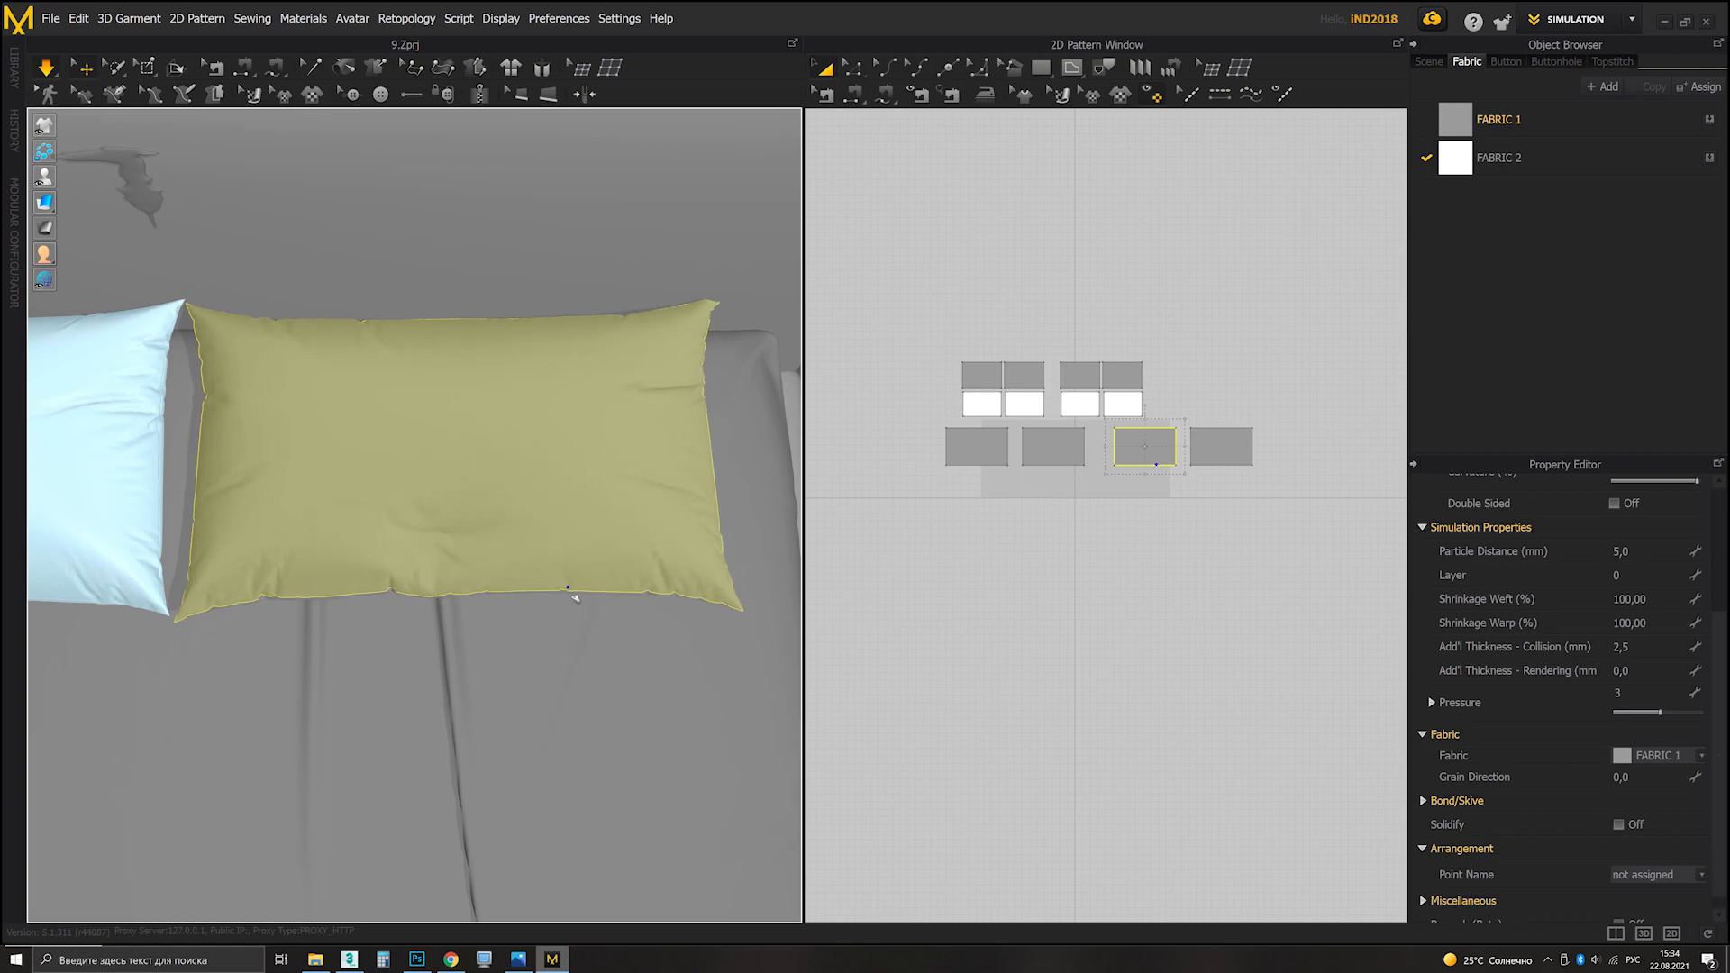
# Step: Pull the grey pillow's outer corner during the simulation to straighten its shape
pyautogui.moveTo(370, 619); pyautogui.dragTo(348, 201, button='right')
pyautogui.click(348, 201)
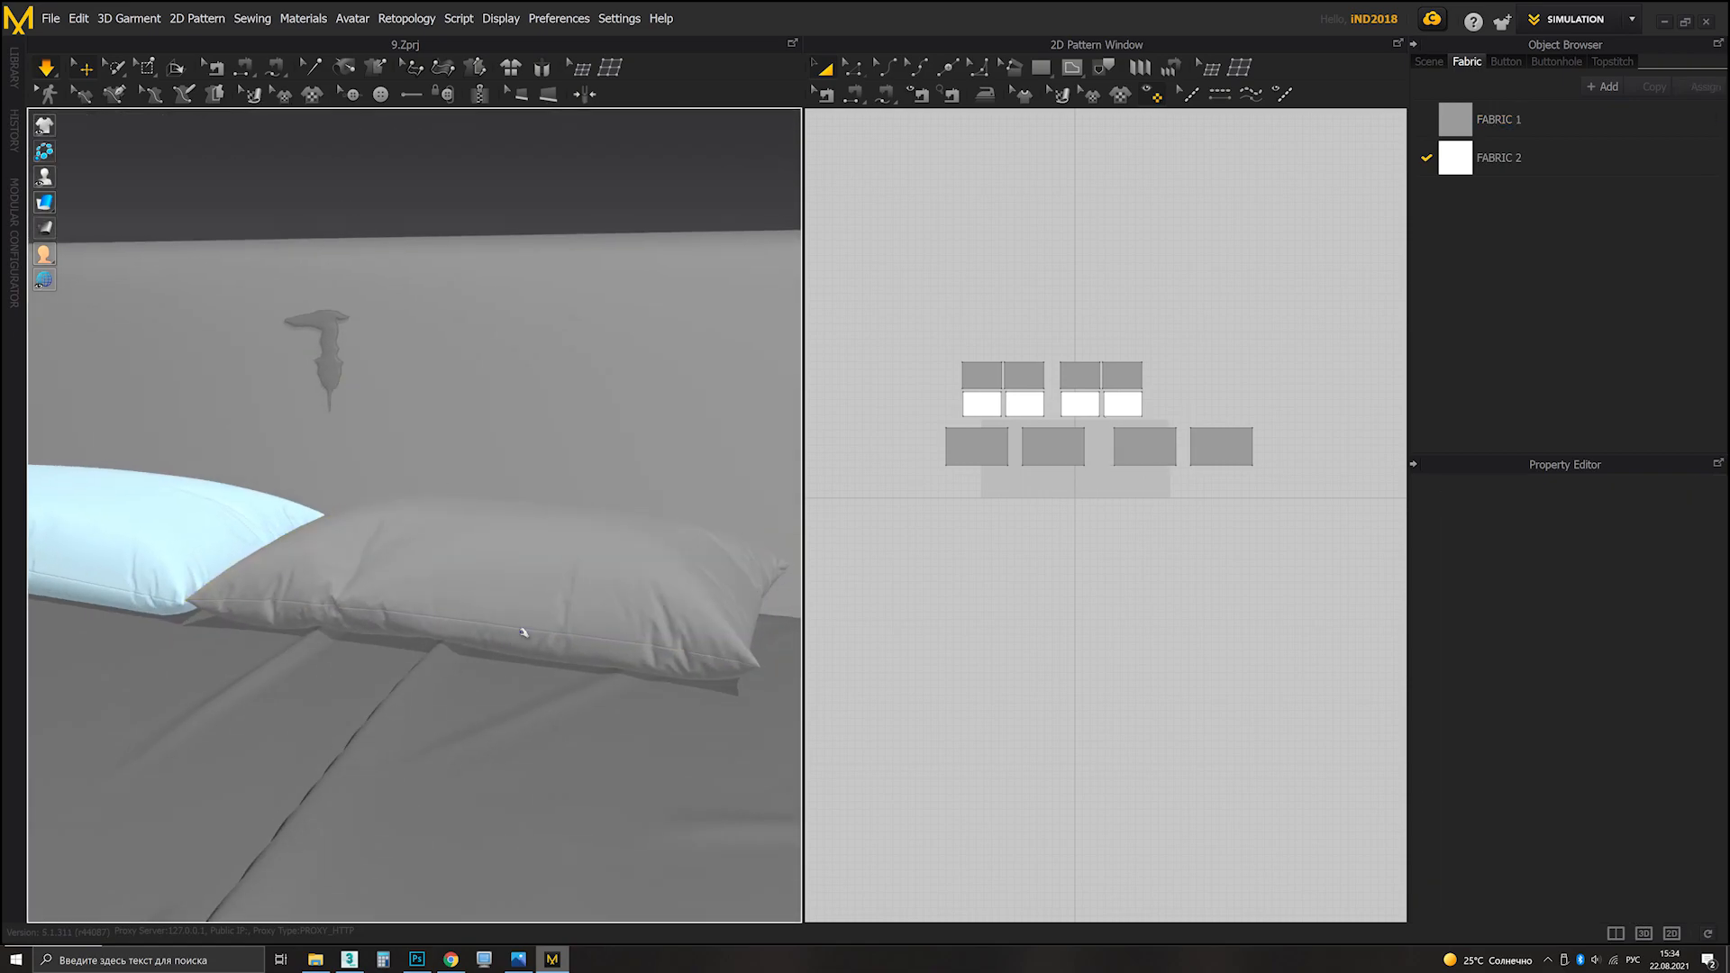
pyautogui.moveTo(523, 634); pyautogui.dragTo(695, 460, button='right')
pyautogui.moveTo(724, 320); pyautogui.dragTo(736, 326)
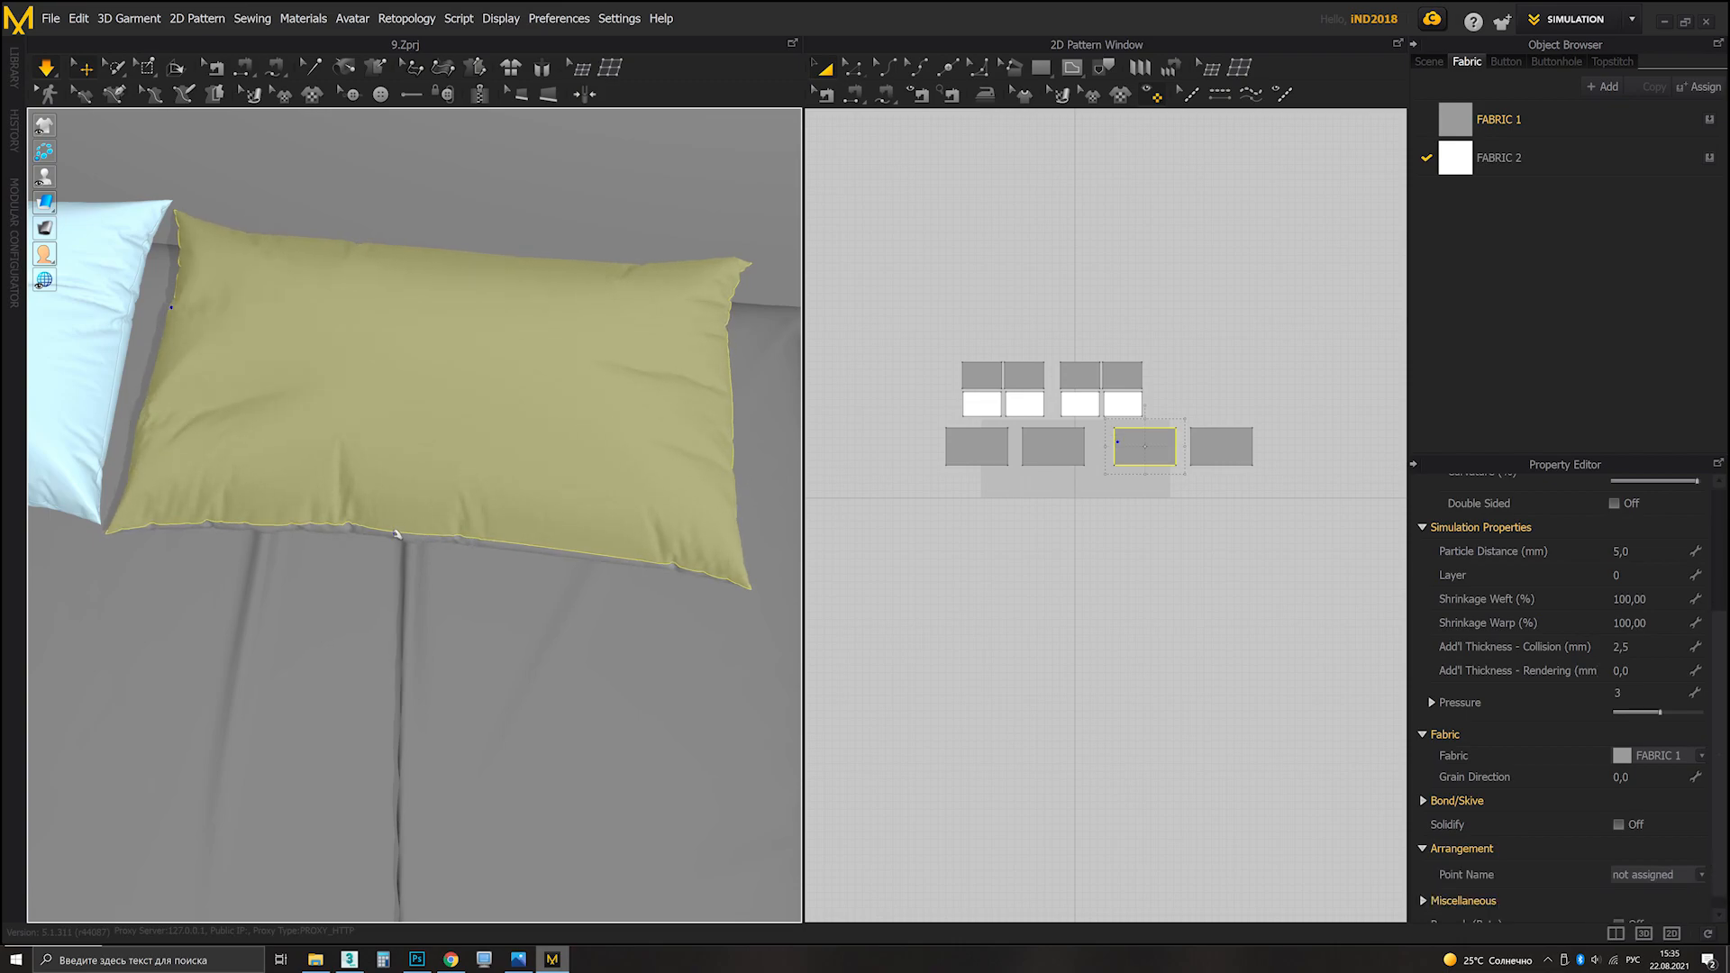
# Step: Pull the grey pillow's side edge next to the frozen pillow to even out its creases
pyautogui.click(407, 609)
pyautogui.moveTo(407, 609); pyautogui.dragTo(312, 500, button='right')
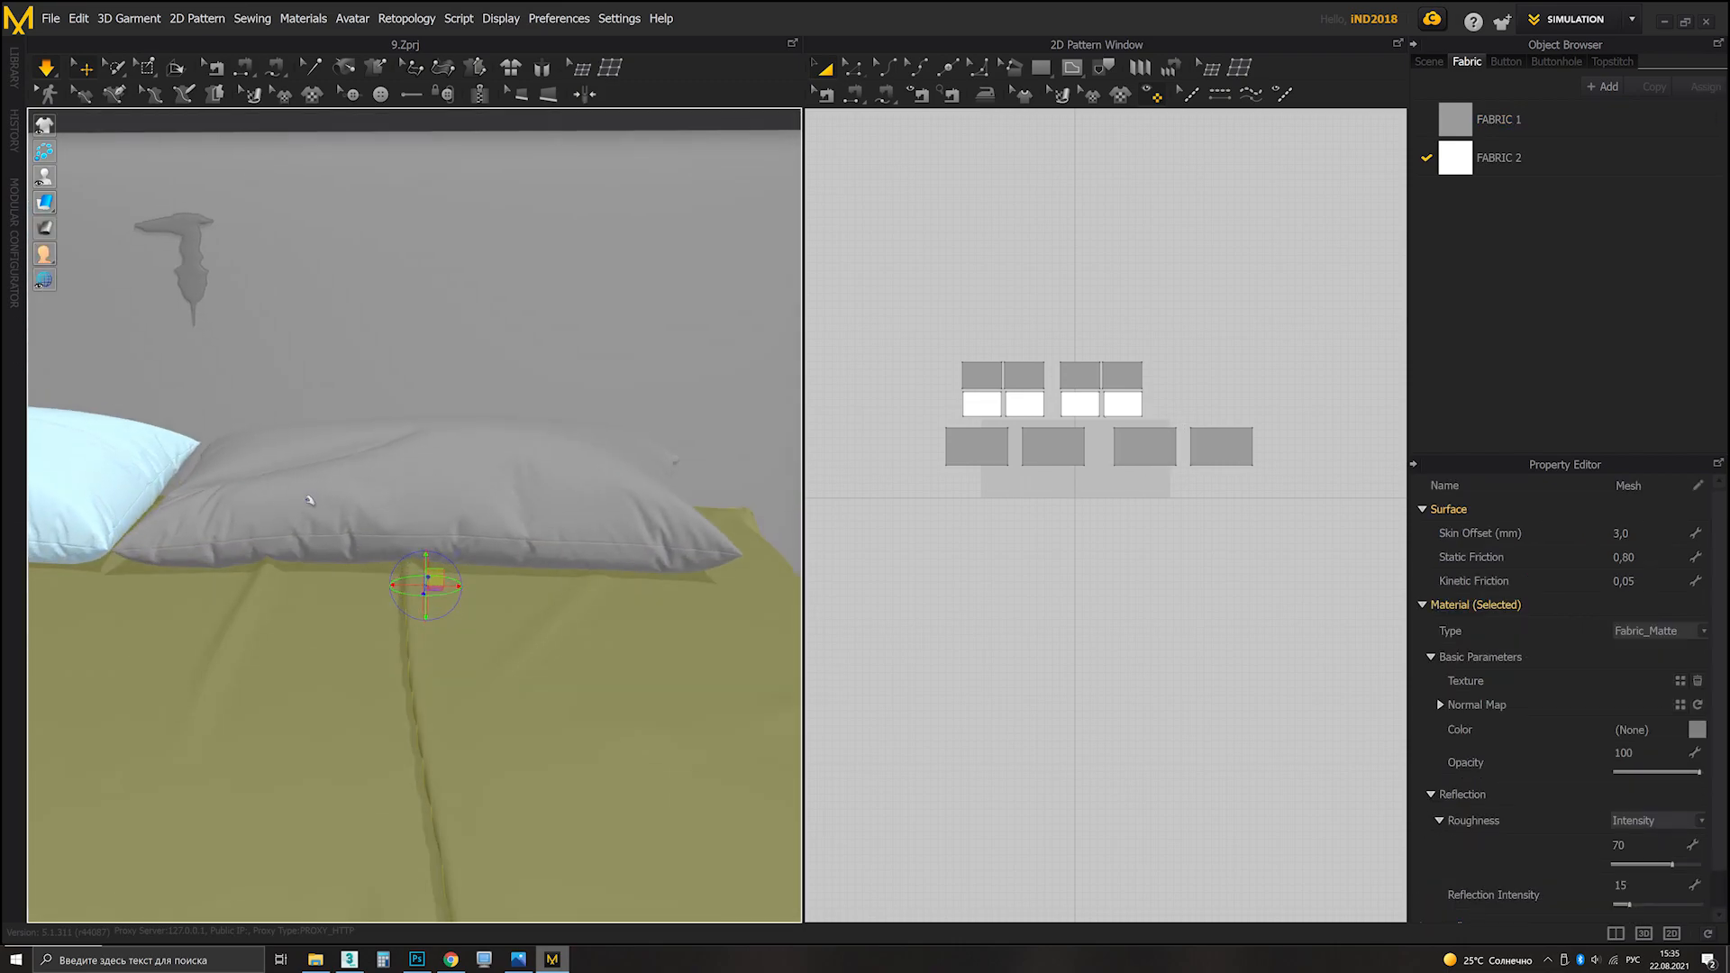
pyautogui.click(311, 303)
pyautogui.moveTo(335, 375); pyautogui.dragTo(154, 433, button='right')
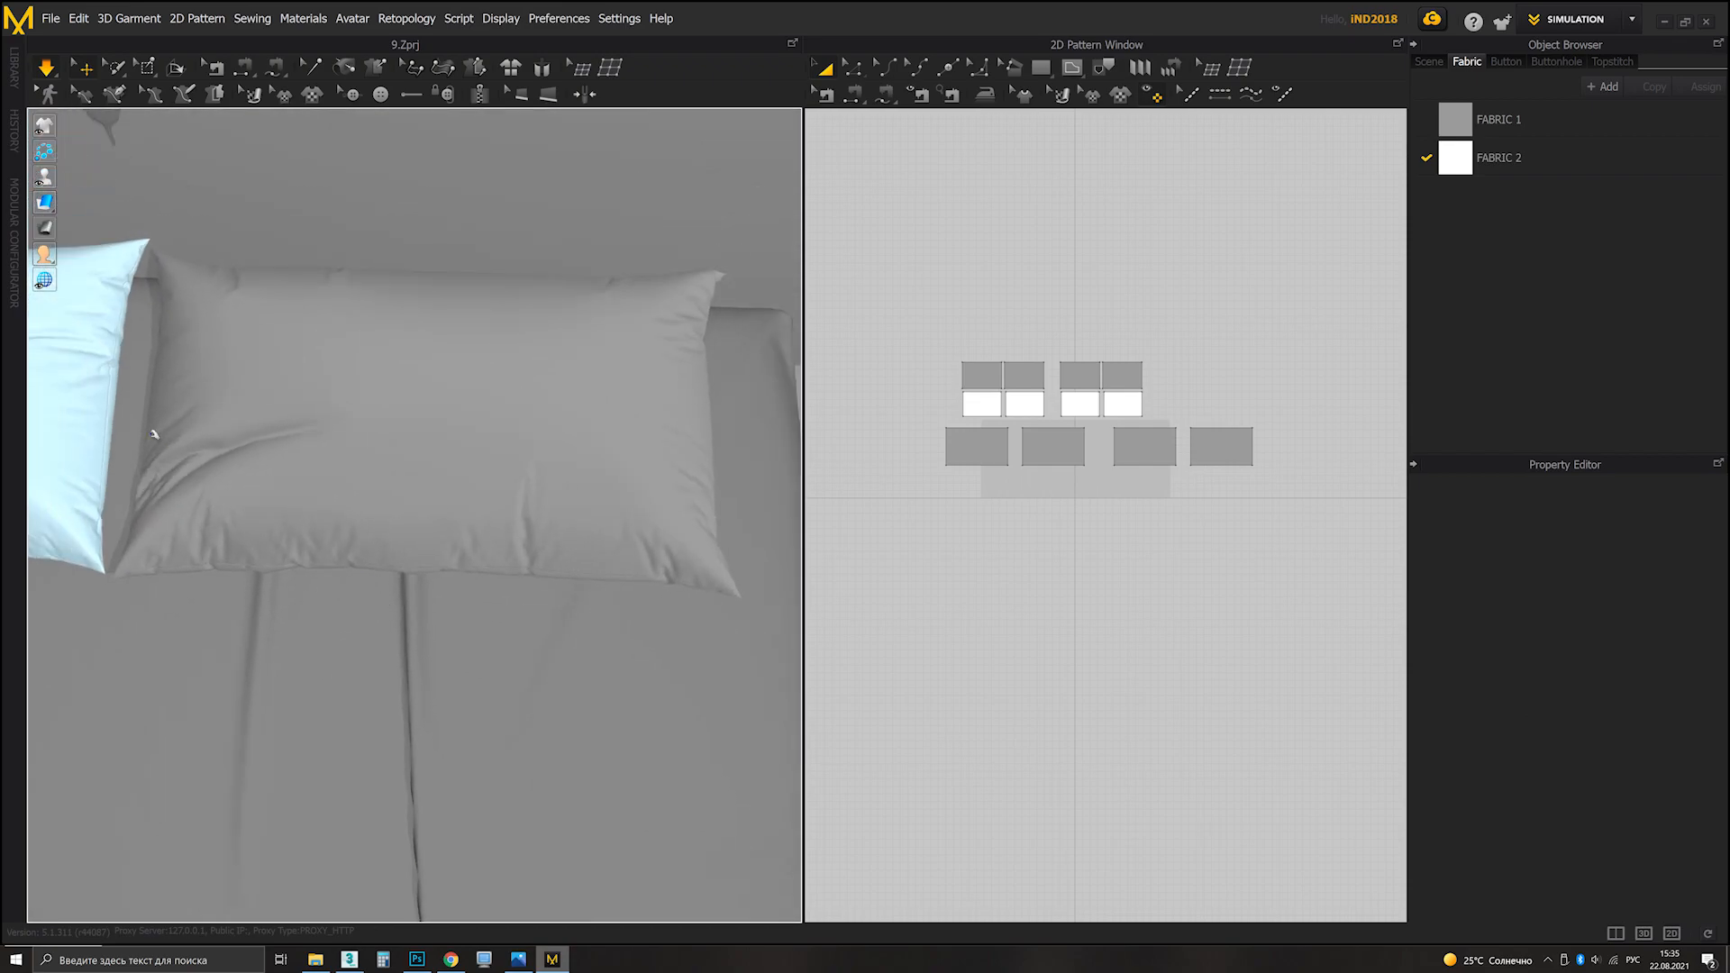
pyautogui.click(152, 432)
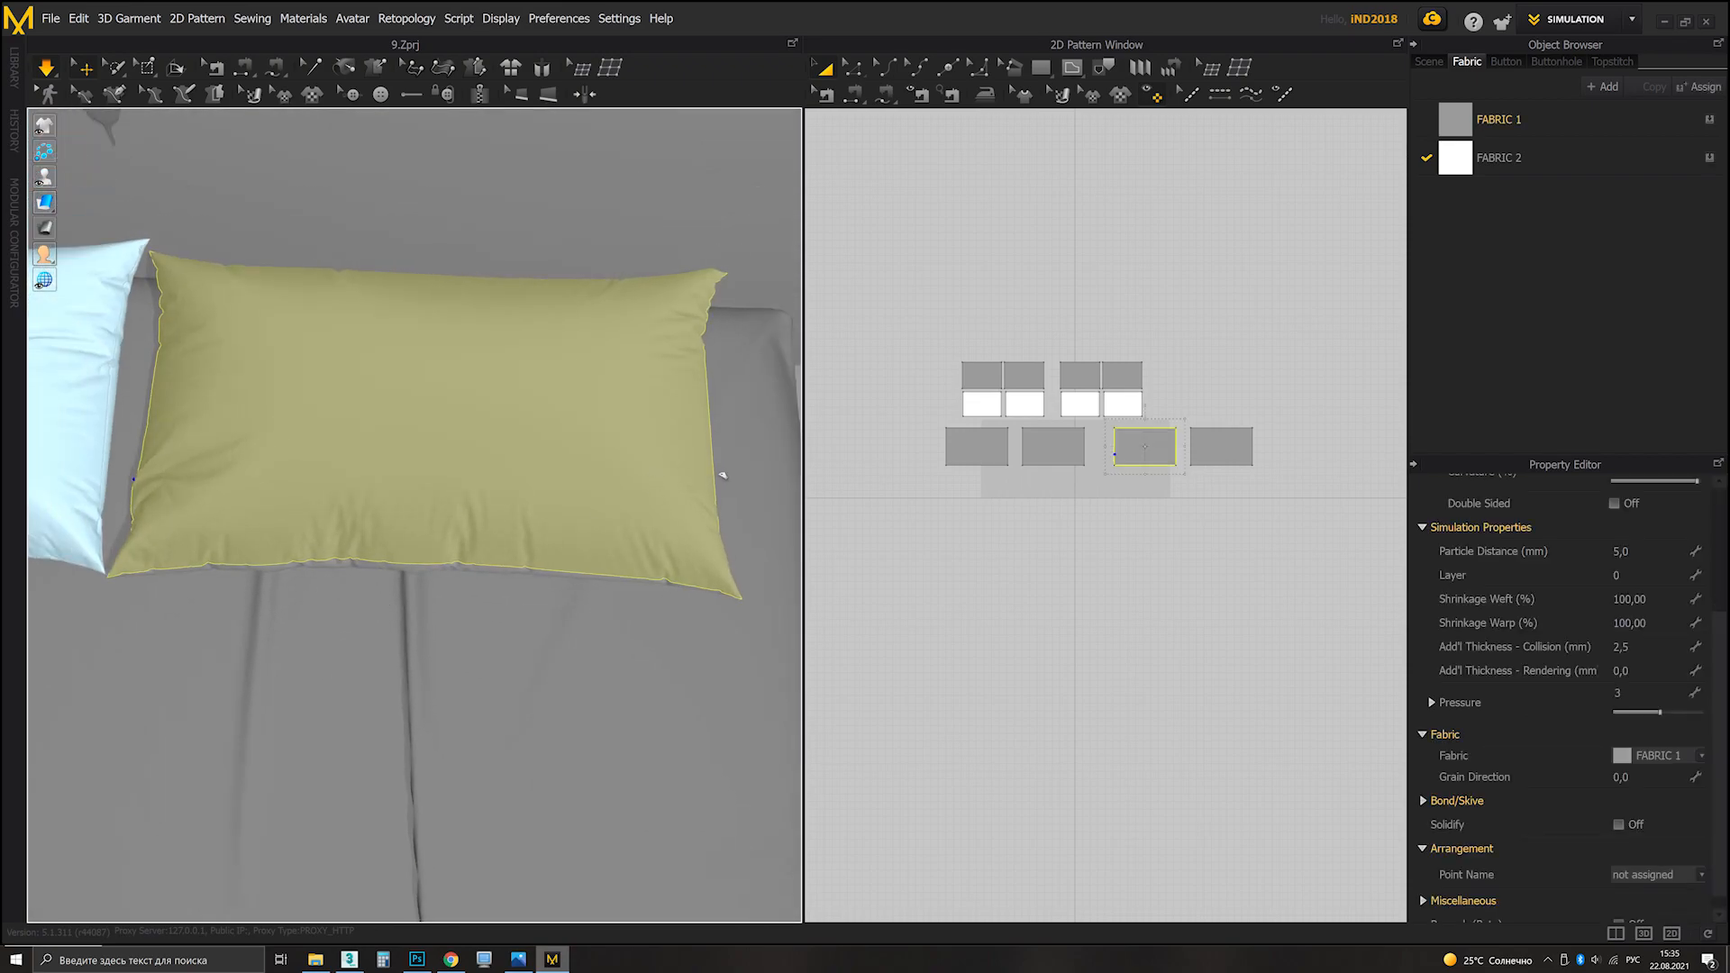
# Step: Adjust the grey pillow's underside along its front edge and check how it rests on the bed
pyautogui.click(479, 598)
pyautogui.moveTo(479, 598); pyautogui.dragTo(428, 304, button='right')
pyautogui.click(428, 304)
pyautogui.scroll(1, 345, 493)
pyautogui.click(382, 544)
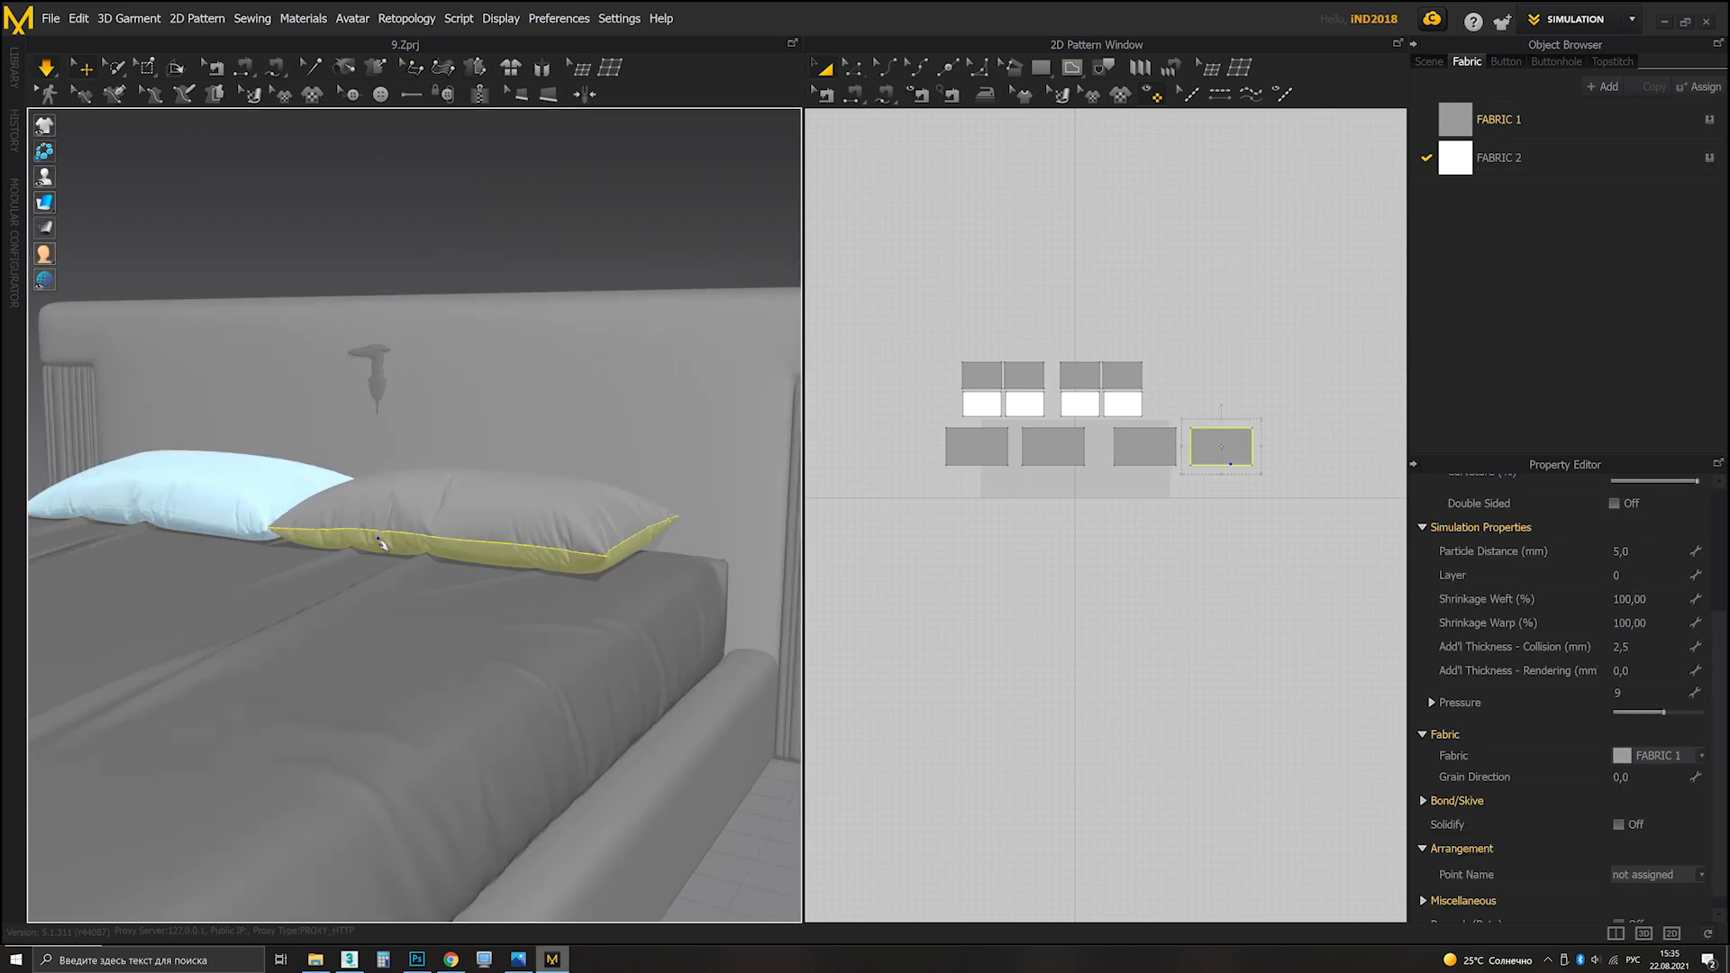
pyautogui.click(459, 211)
# Step: Stop the simulation and freeze the settled grey pillow
pyautogui.moveTo(421, 405); pyautogui.dragTo(707, 387, button='right')
pyautogui.scroll(-1, 707, 388)
pyautogui.moveTo(707, 387); pyautogui.dragTo(930, 432, button='middle')
pyautogui.press('space')
pyautogui.click(559, 513)
pyautogui.rightClick(590, 513)
pyautogui.click(630, 212)
pyautogui.click(525, 212)
# Step: Simulate the grey front pillow until it settles against the pillows behind it and stop the simulation
pyautogui.moveTo(525, 213); pyautogui.dragTo(577, 542, button='right')
pyautogui.scroll(-2, 576, 542)
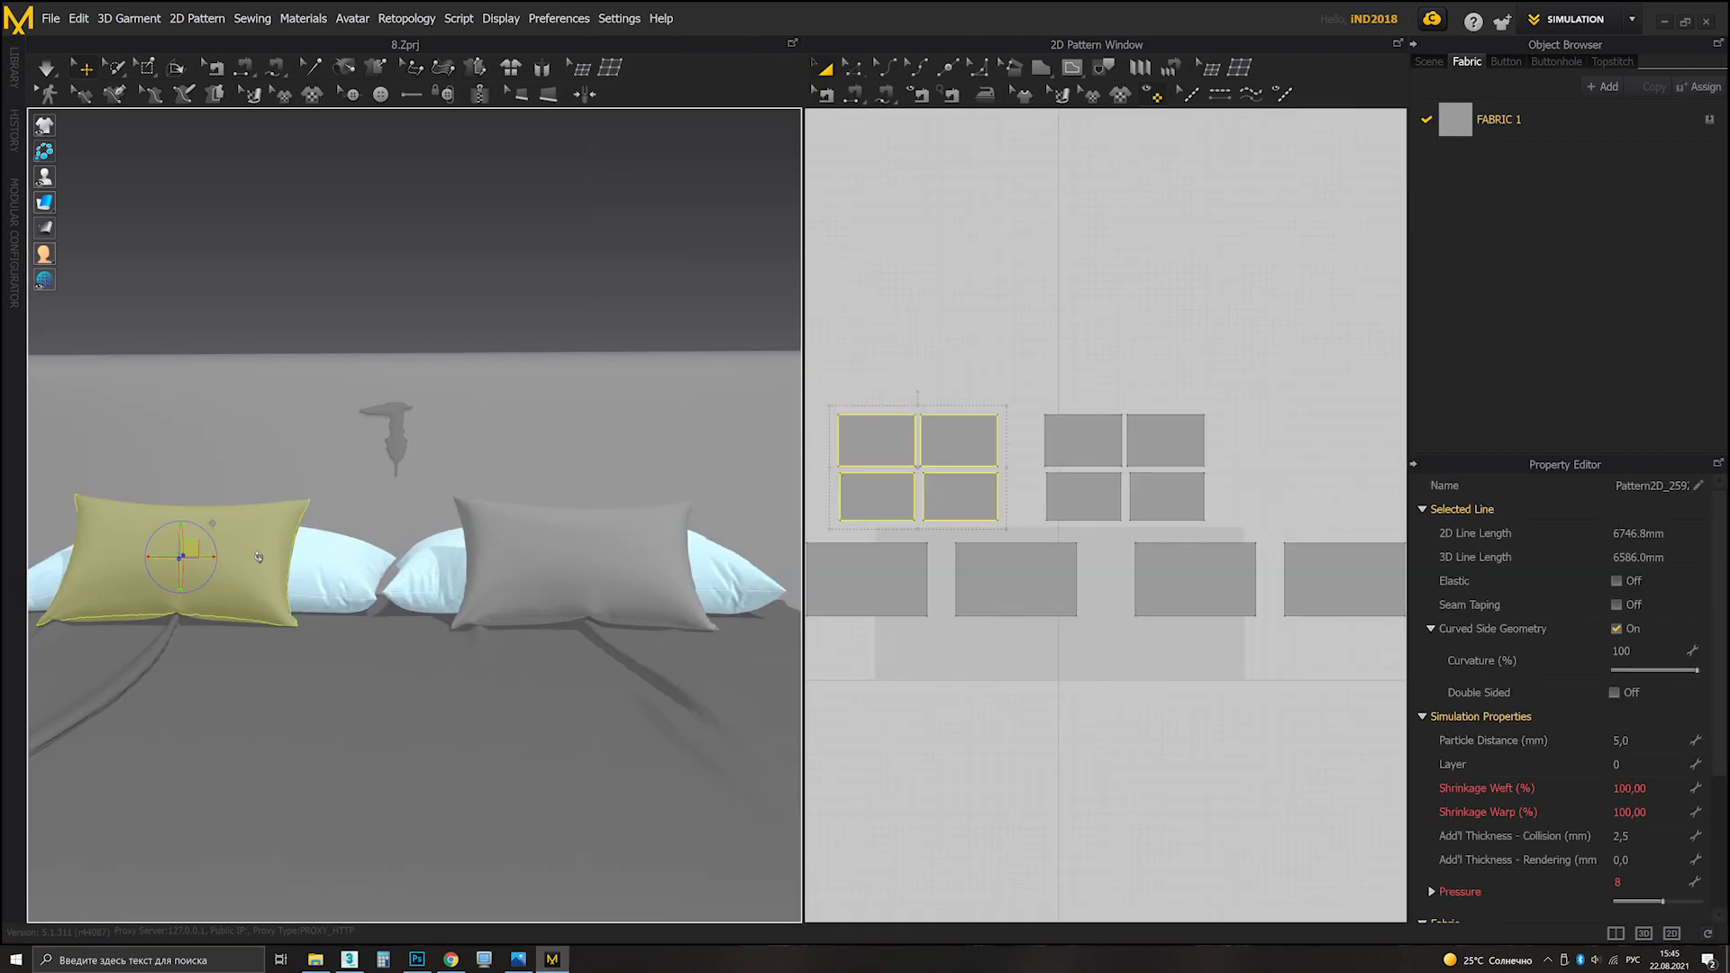
pyautogui.press('Escape')
pyautogui.scroll(3, 327, 421)
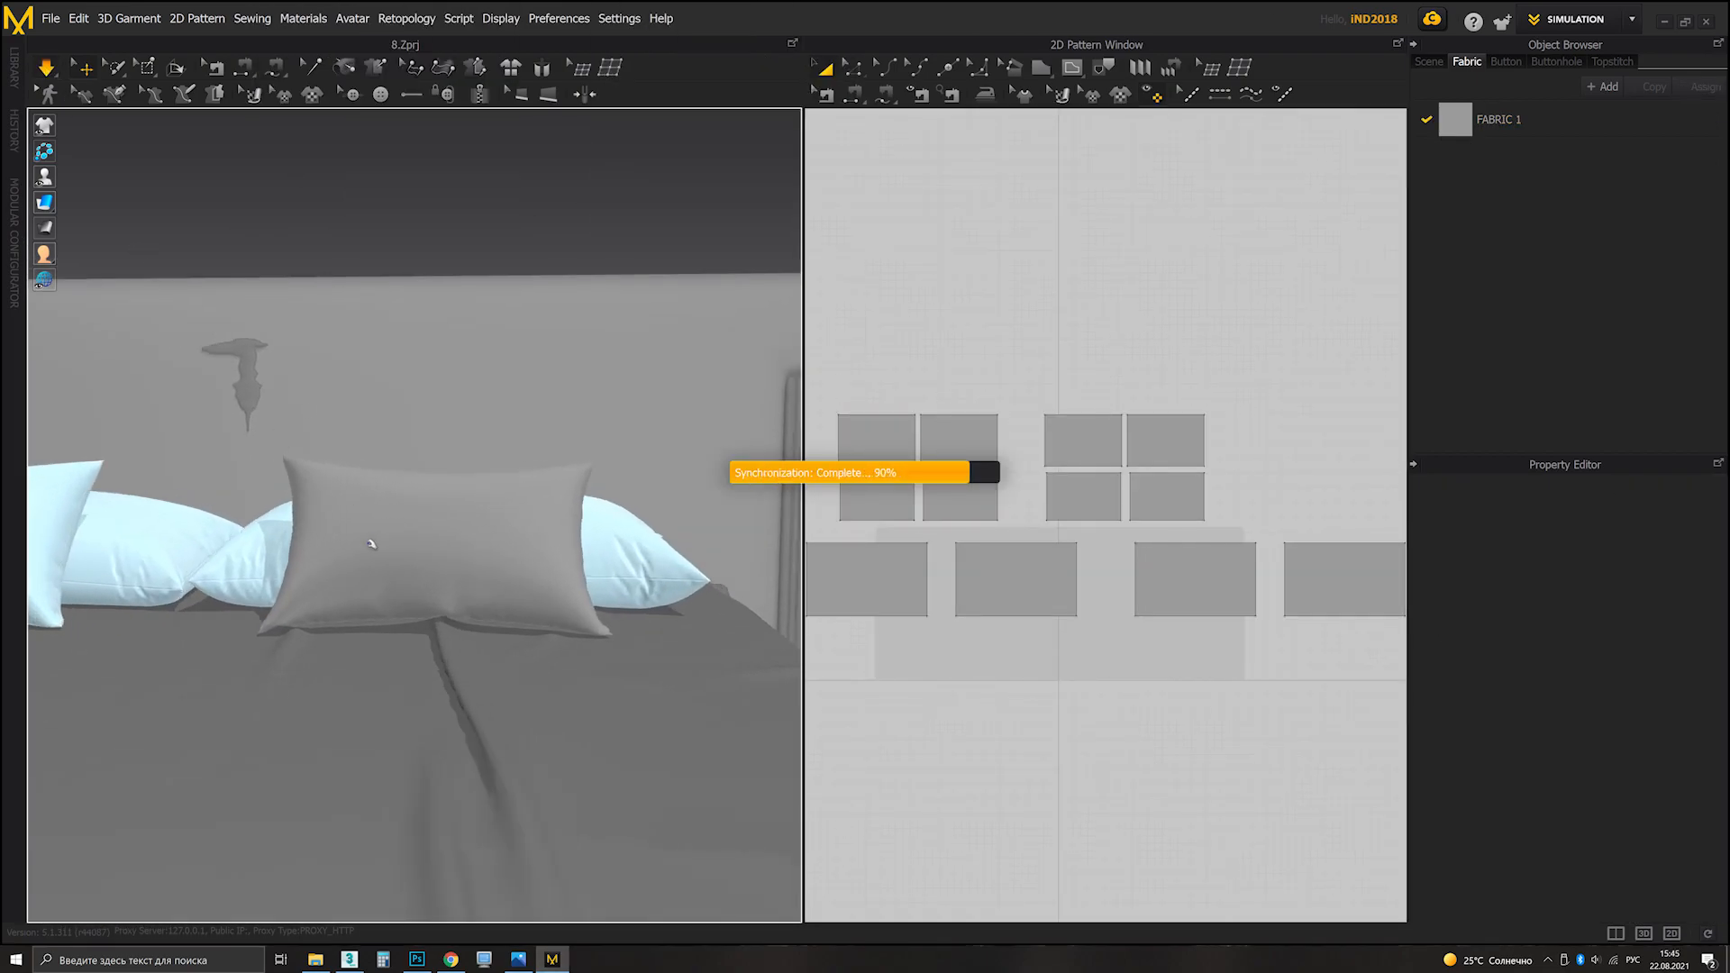
pyautogui.click(427, 621)
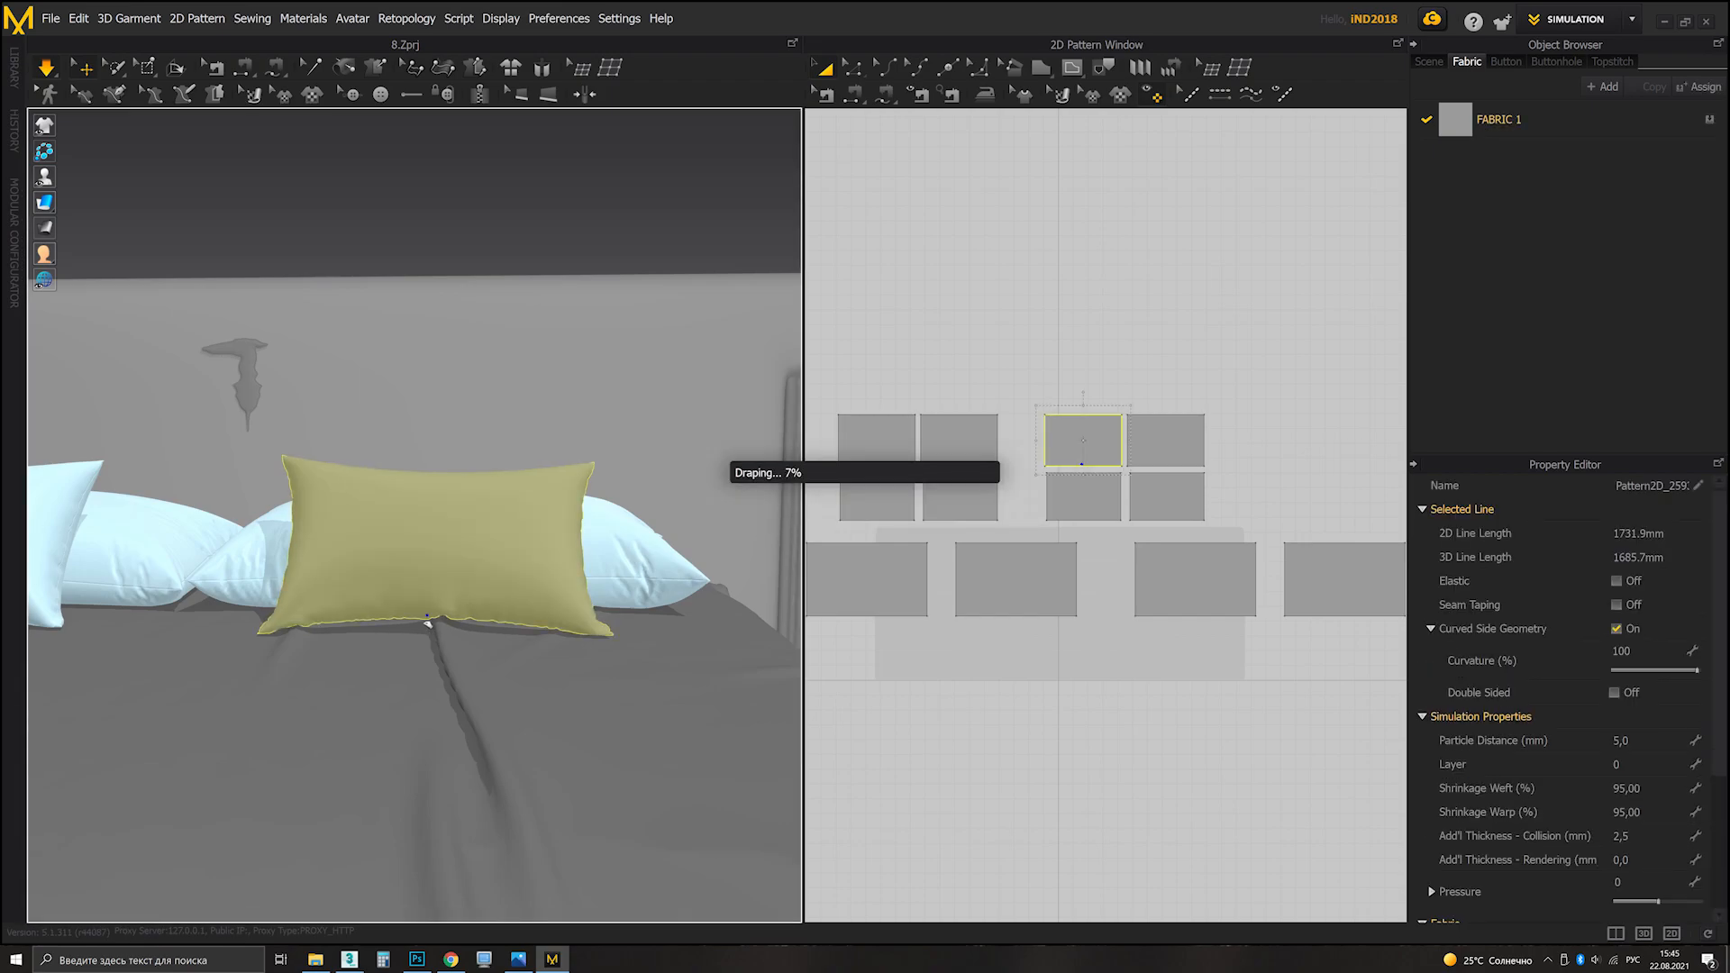
pyautogui.click(408, 230)
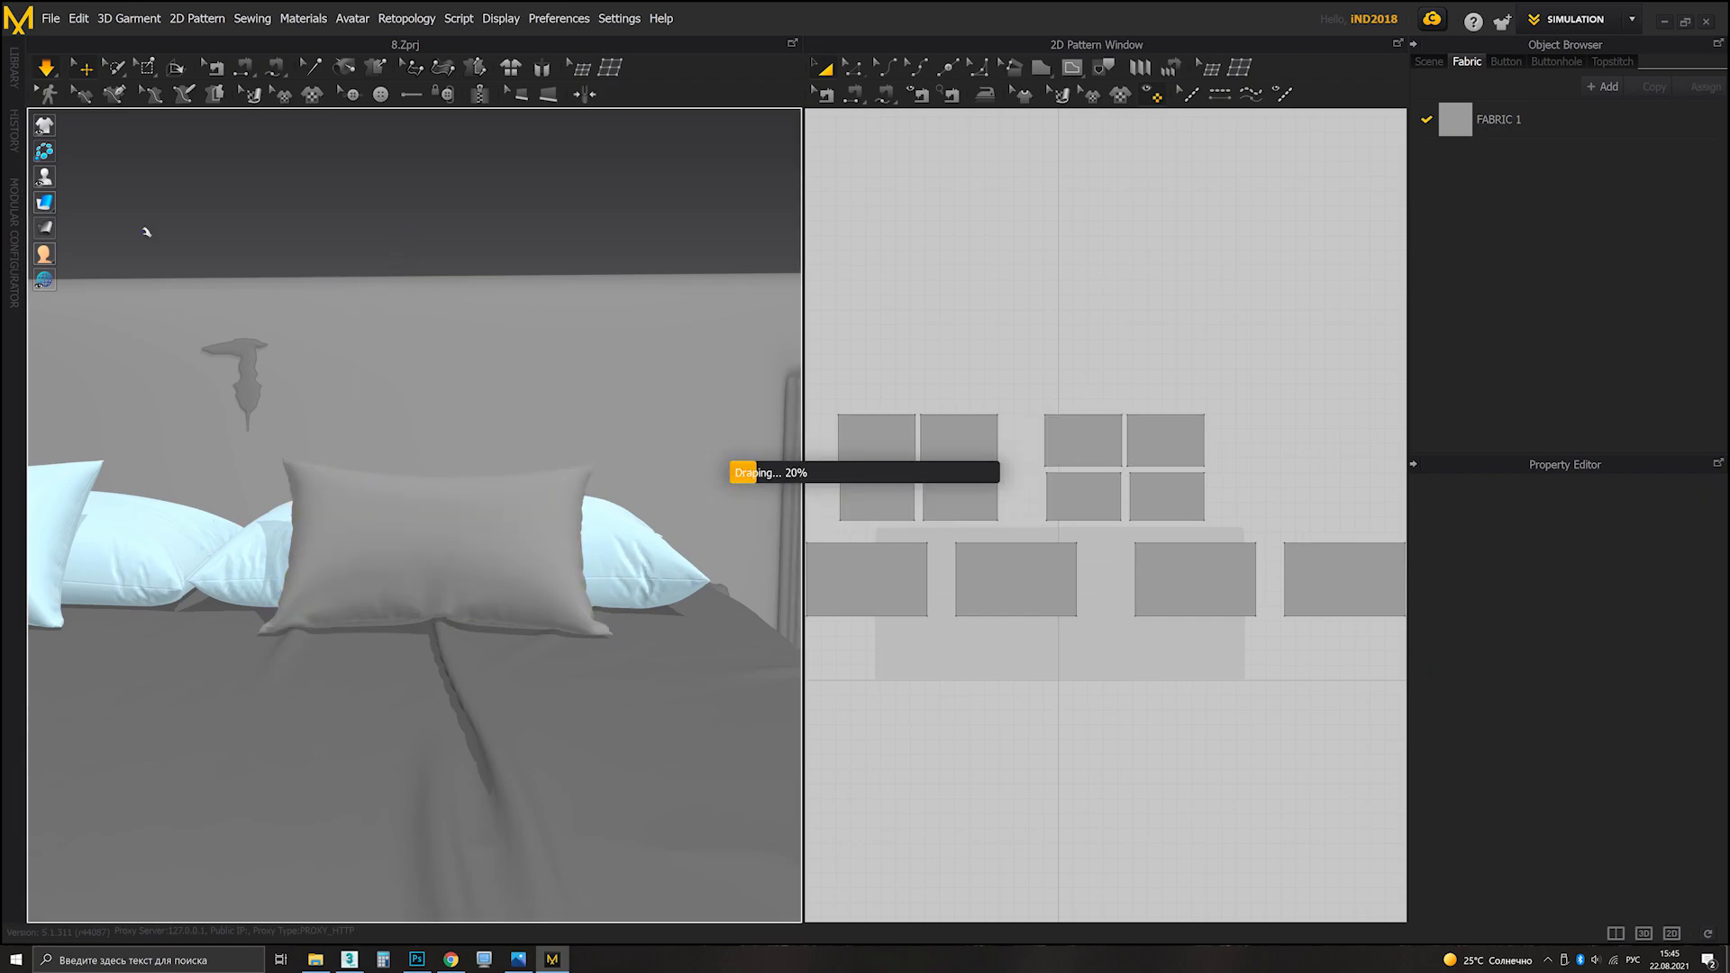
pyautogui.press('space')
# Step: Select the four pattern pieces belonging to the frozen front pillow
pyautogui.scroll(-4, 408, 418)
pyautogui.moveTo(408, 418); pyautogui.dragTo(576, 441, button='right')
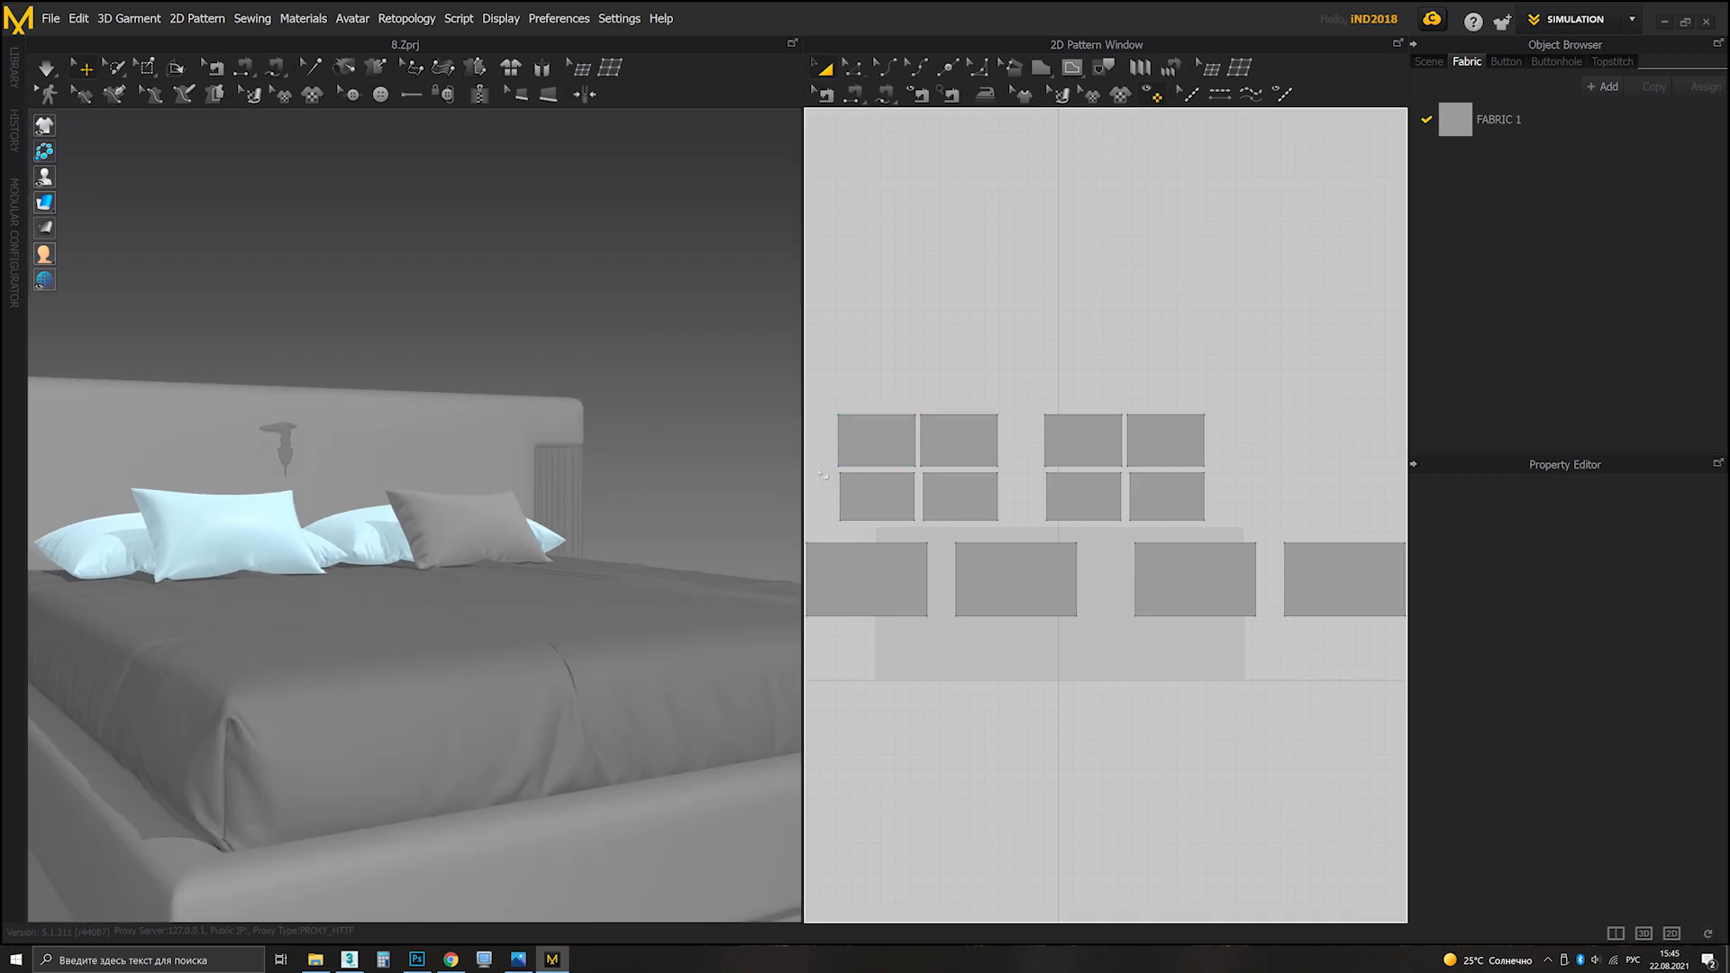
pyautogui.moveTo(820, 383); pyautogui.dragTo(1007, 530)
pyautogui.rightClick(289, 530)
pyautogui.click(311, 135)
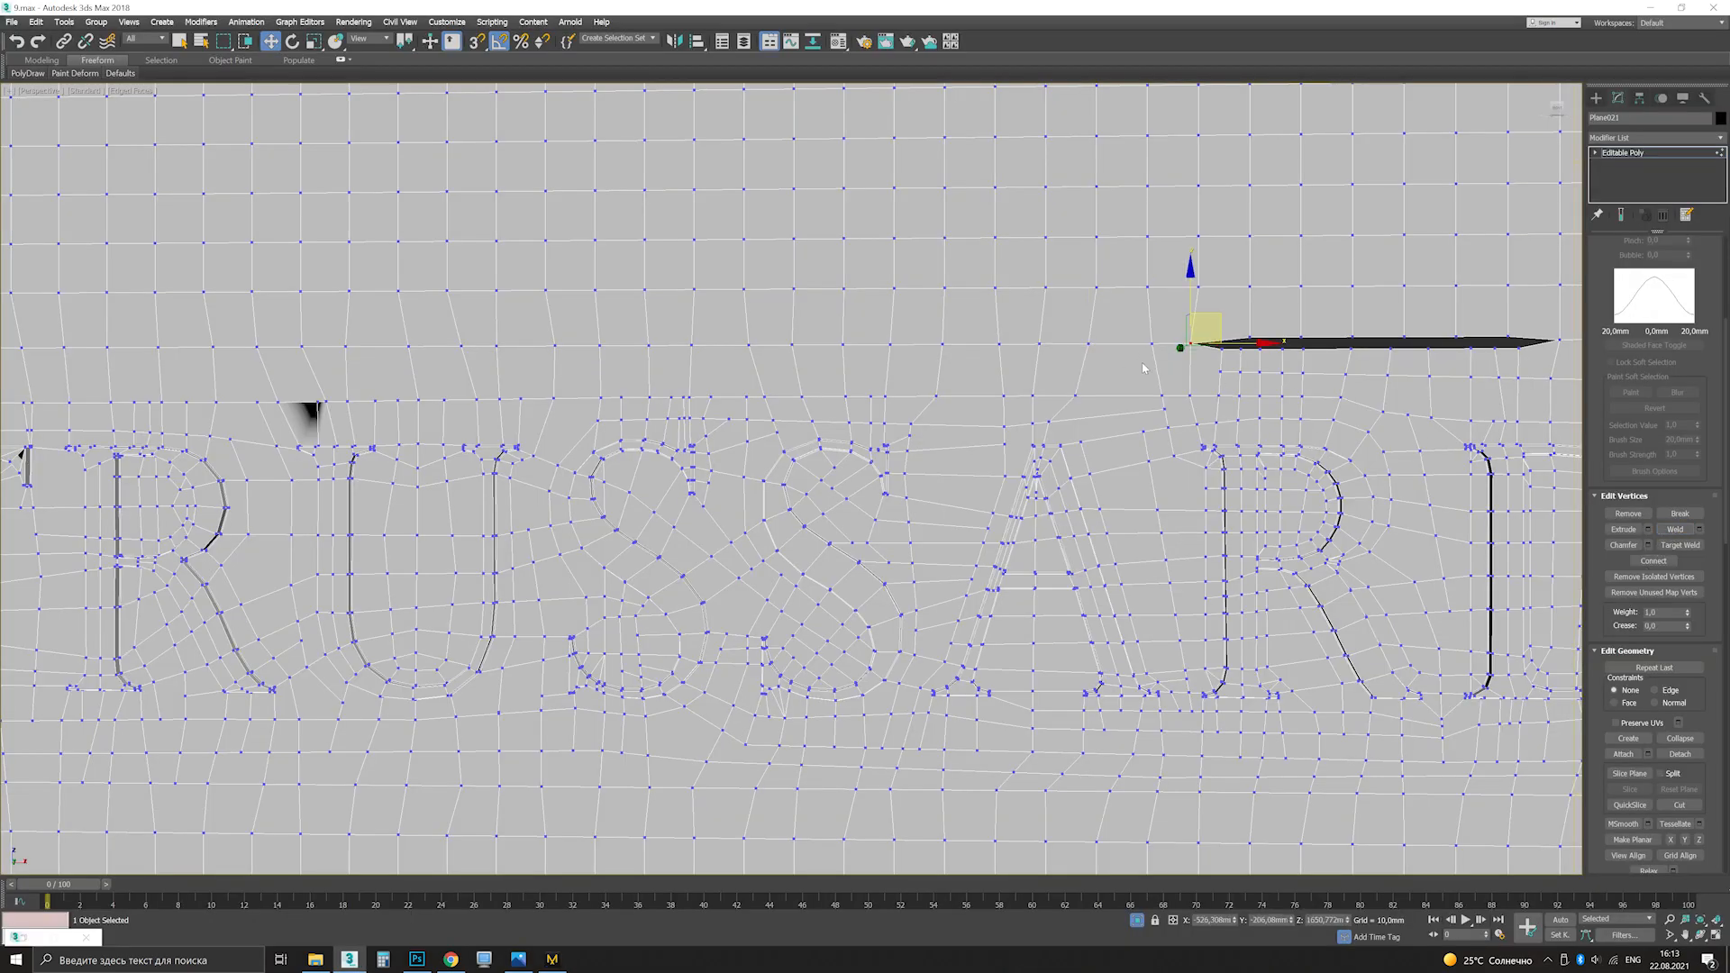
# Step: In 3ds Max, weld the vertex pairs along the open gap above the letters ARD in the lettered panel
pyautogui.scroll(-5, 1175, 383)
pyautogui.scroll(5, 757, 383)
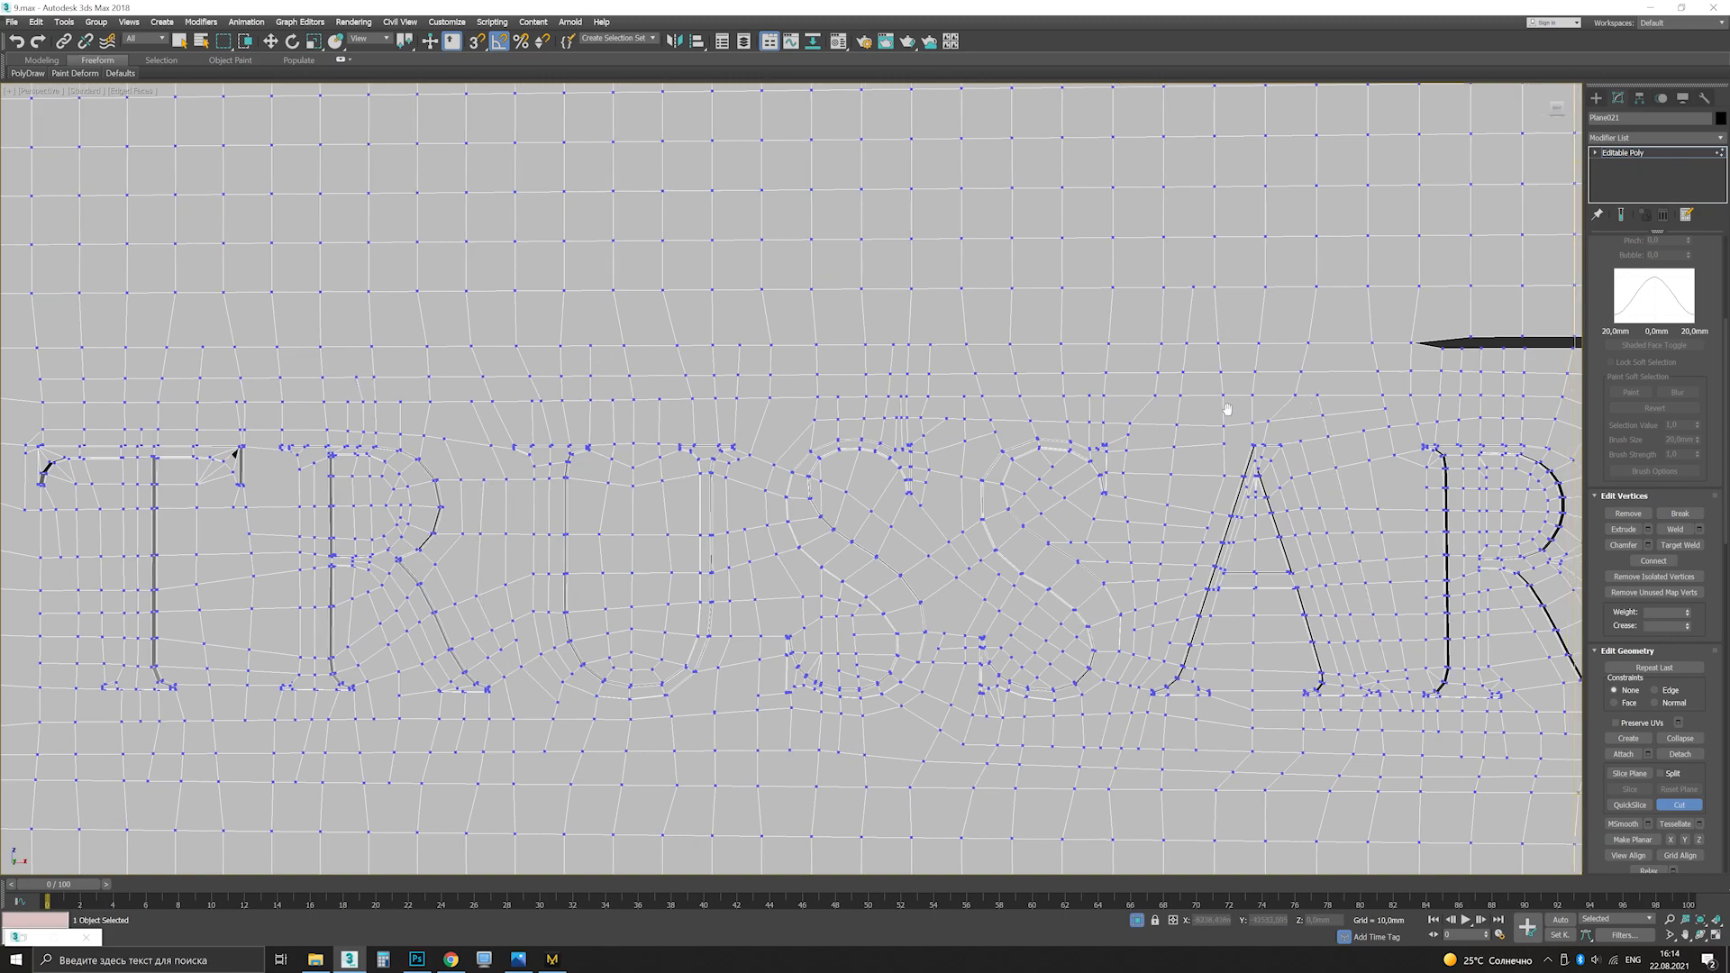
pyautogui.rightClick(1283, 415)
pyautogui.moveTo(1452, 365); pyautogui.dragTo(788, 405, button='middle')
pyautogui.scroll(2, 788, 405)
pyautogui.press('2')
pyautogui.click(785, 401)
pyautogui.keyDown('ctrl'); pyautogui.click(843, 402); pyautogui.keyUp('ctrl')
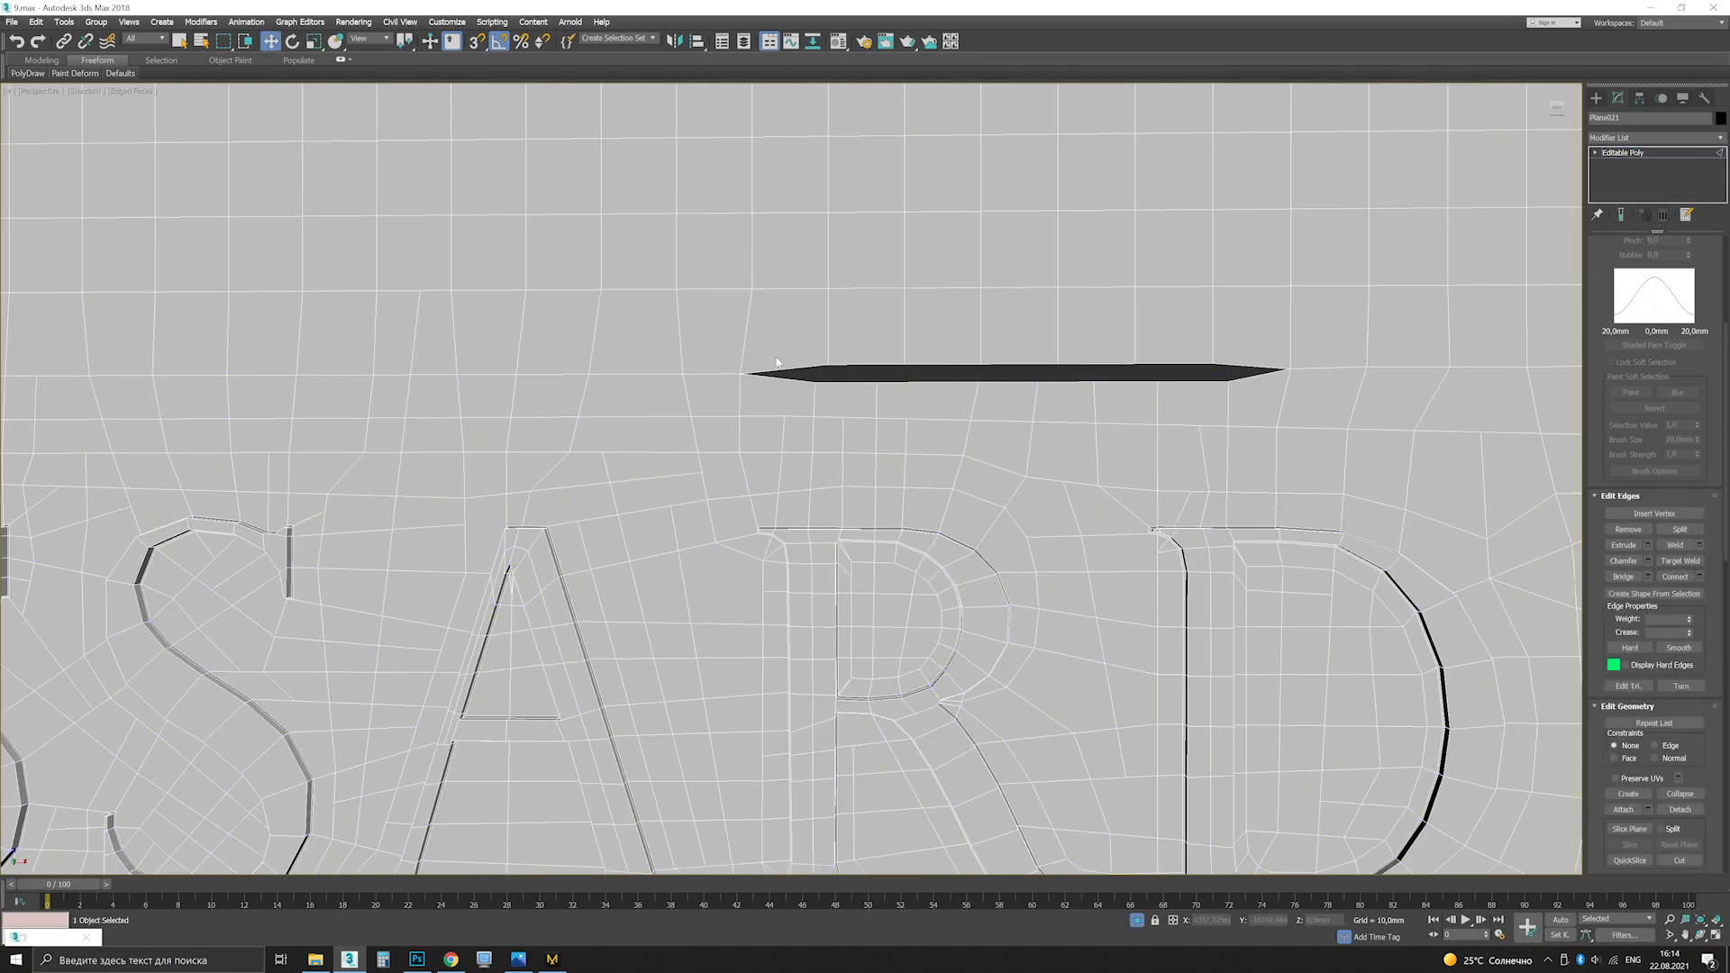
pyautogui.press('1')
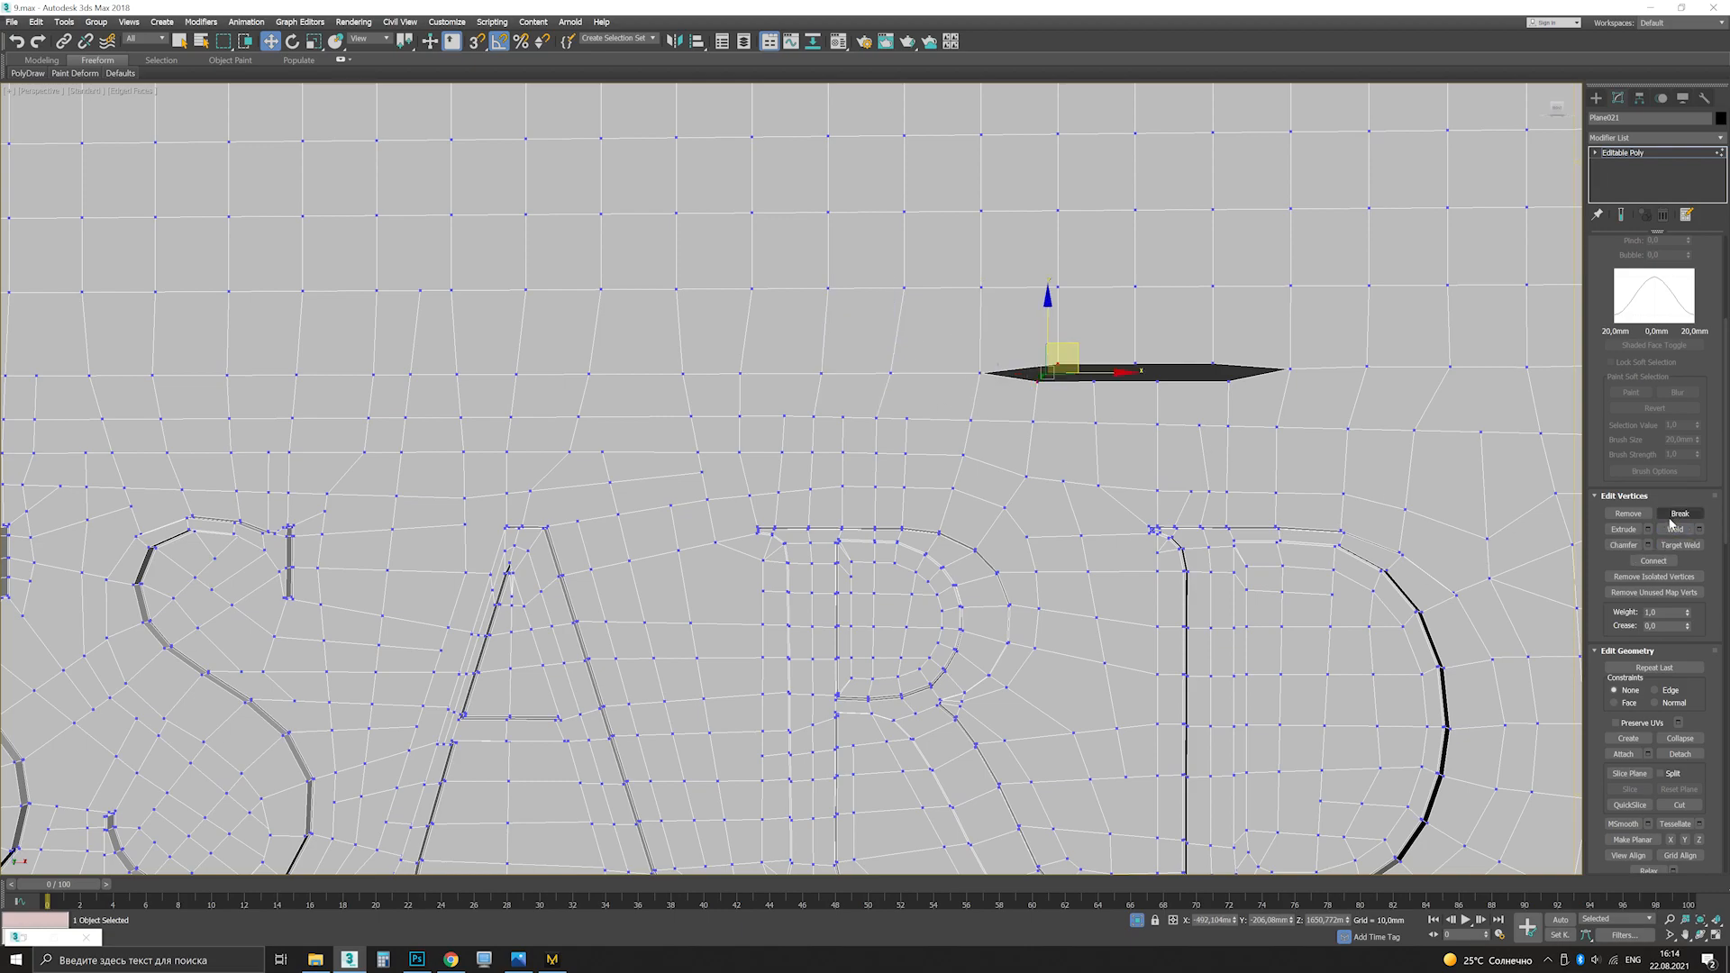
pyautogui.click(1667, 530)
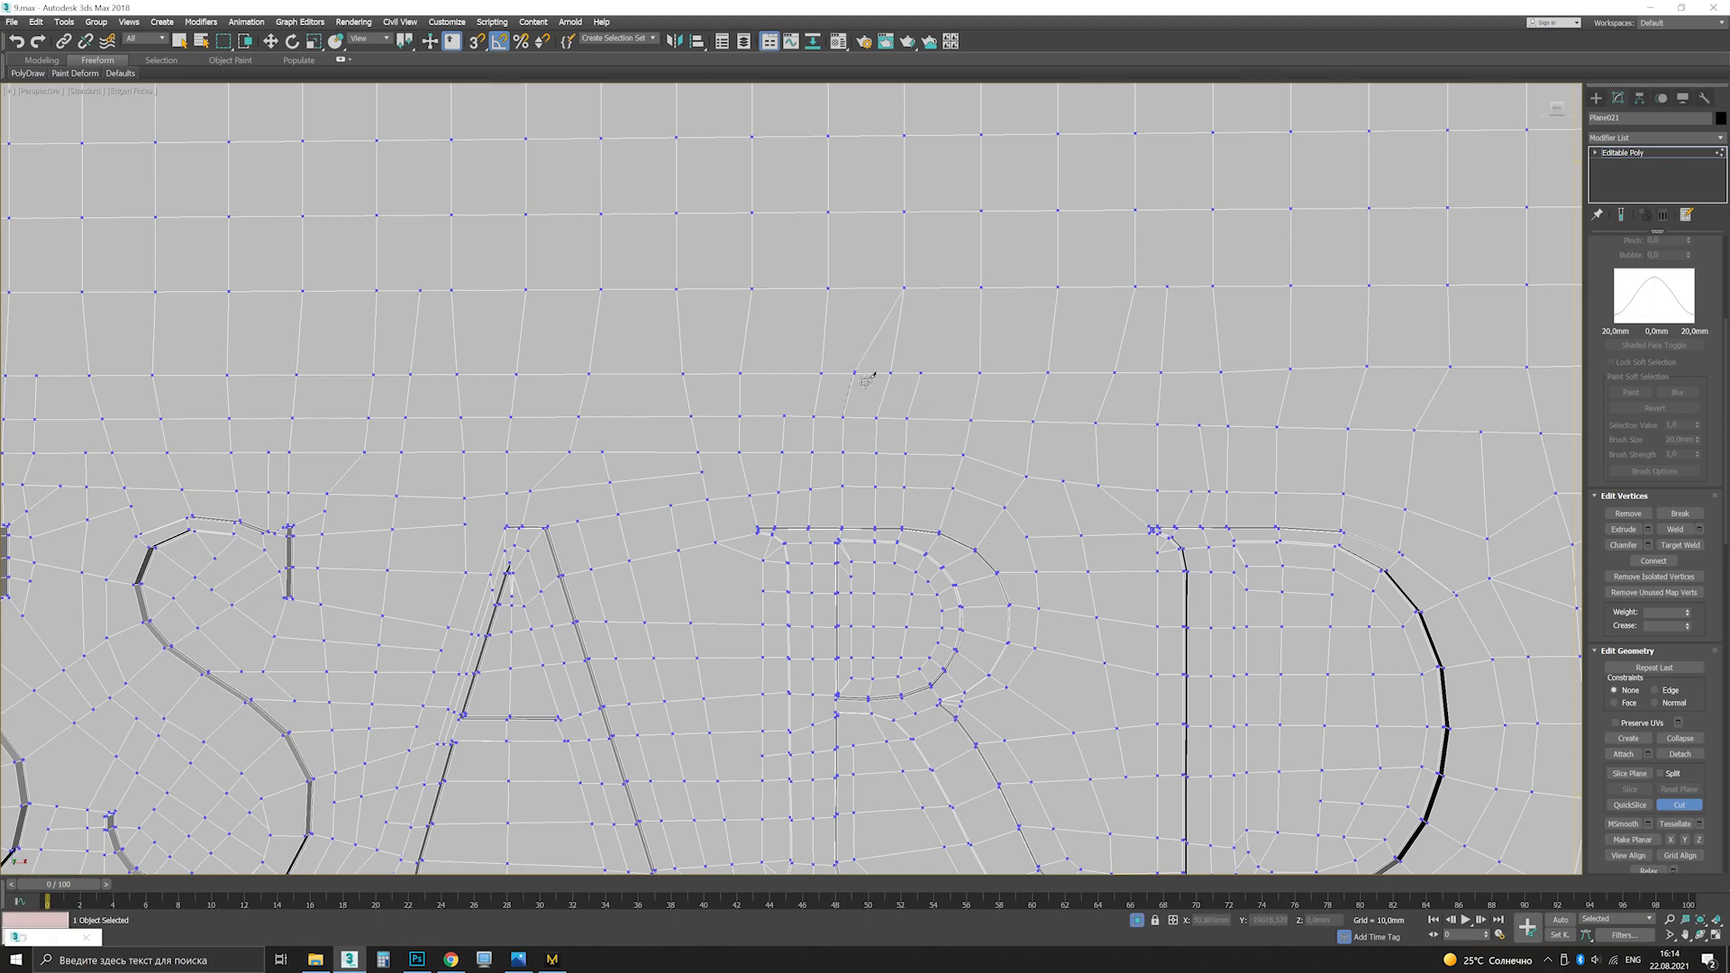
# Step: Adjust the crowded vertices at the letter's corner, checking their edges in wireframe display
pyautogui.scroll(-7, 748, 381)
pyautogui.press('1')
pyautogui.scroll(15, 459, 423)
pyautogui.press('1')
pyautogui.click(857, 285)
pyautogui.scroll(-3, 860, 307)
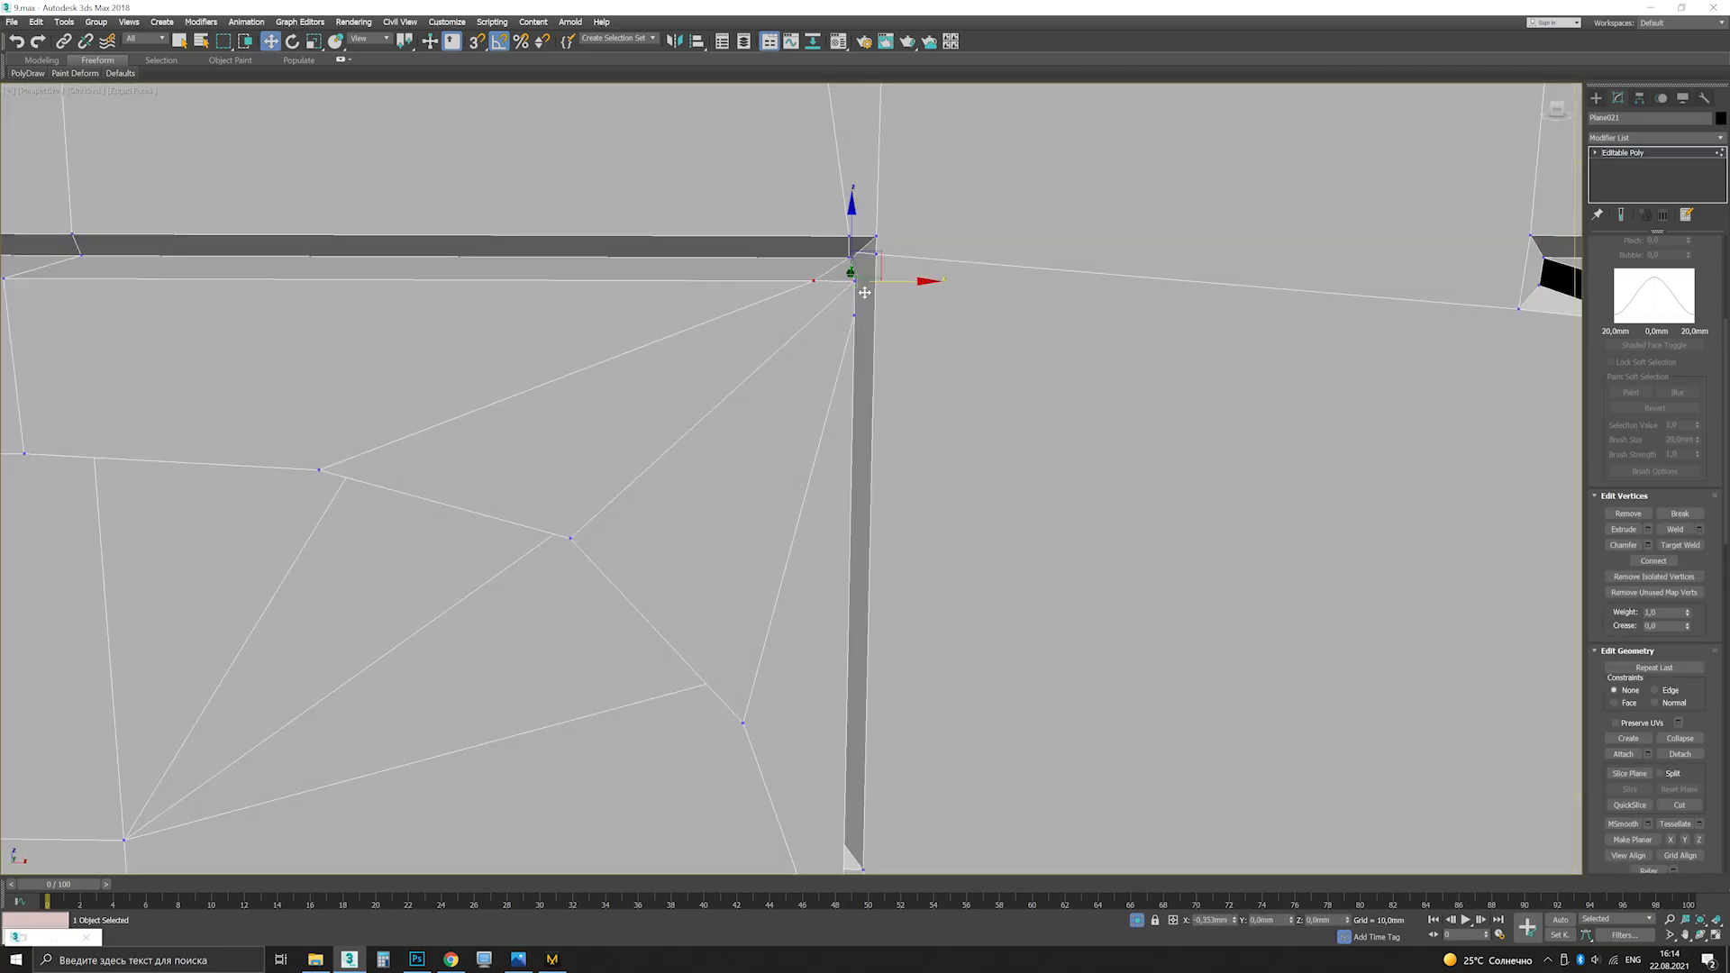
pyautogui.press('F3')
pyautogui.scroll(2, 857, 216)
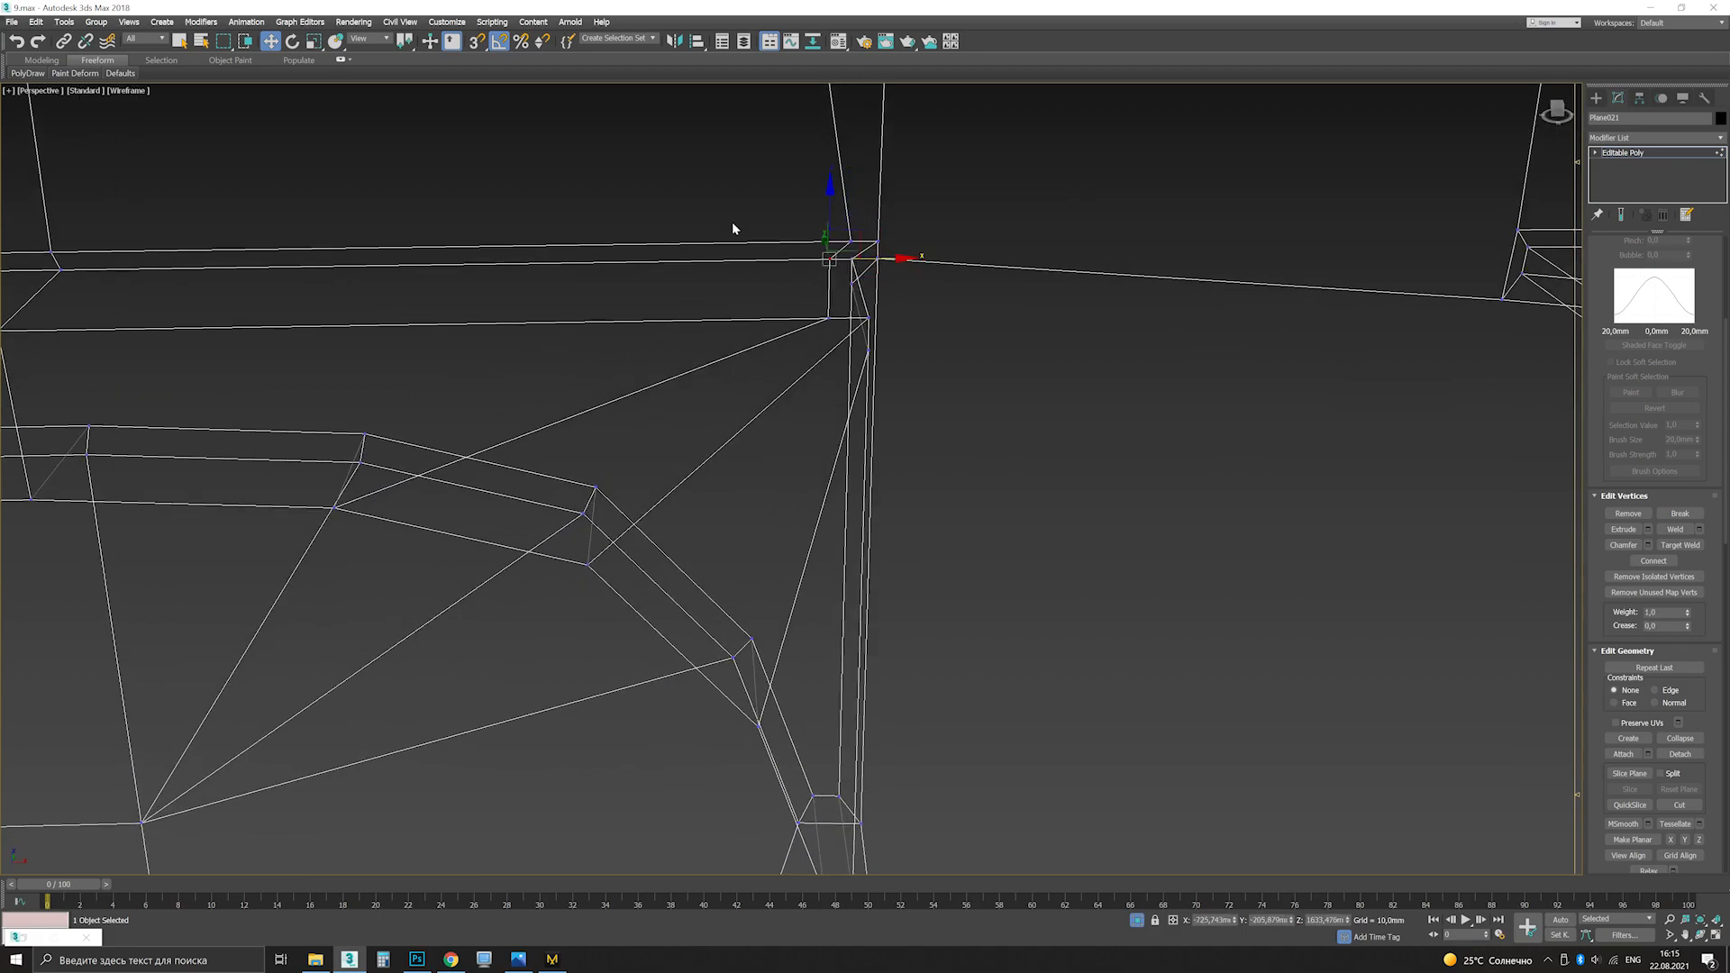
pyautogui.press('F3')
pyautogui.scroll(-8, 738, 225)
pyautogui.press('1')
# Step: Try a modifier on the whole lettered panel, remove it from the stack and display the mesh edges
pyautogui.click(1655, 137)
pyautogui.click(1706, 514)
pyautogui.scroll(-4, 944, 536)
pyautogui.moveTo(947, 540); pyautogui.dragTo(821, 495, button='middle')
pyautogui.moveTo(1018, 506)
pyautogui.keyDown('alt'); pyautogui.mouseDown(button='middle')
pyautogui.moveTo(927, 506)
pyautogui.moveTo(1018, 500)
pyautogui.mouseUp(button='middle'); pyautogui.keyUp('alt')
pyautogui.rightClick(1625, 152)
pyautogui.click(1590, 171)
pyautogui.press('F4')
pyautogui.keyDown('alt'); pyautogui.moveTo(811, 388); pyautogui.dragTo(935, 377, button='middle'); pyautogui.keyUp('alt')
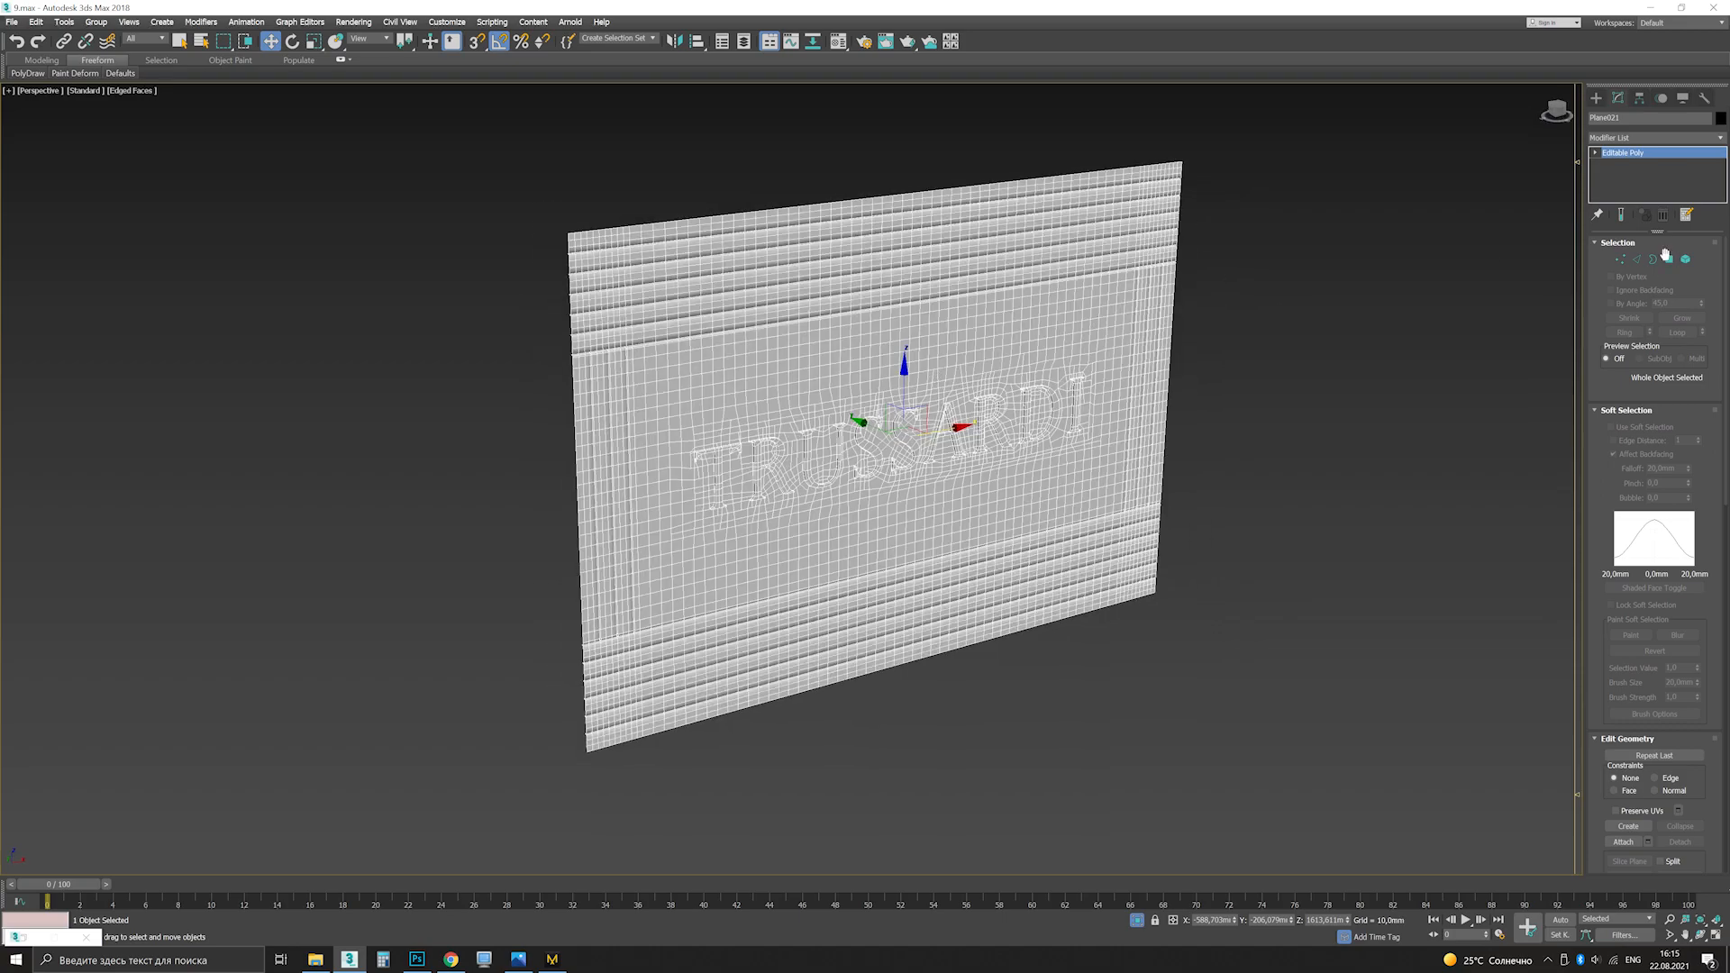
# Step: Select all open borders of the lettered panel to check its mesh for holes
pyautogui.click(1652, 259)
pyautogui.click(500, 207)
pyautogui.hotkey('ctrl', 'a')
pyautogui.keyDown('alt'); pyautogui.moveTo(684, 360); pyautogui.dragTo(784, 356, button='middle'); pyautogui.keyUp('alt')
pyautogui.scroll(3, 784, 356)
pyautogui.press('r')
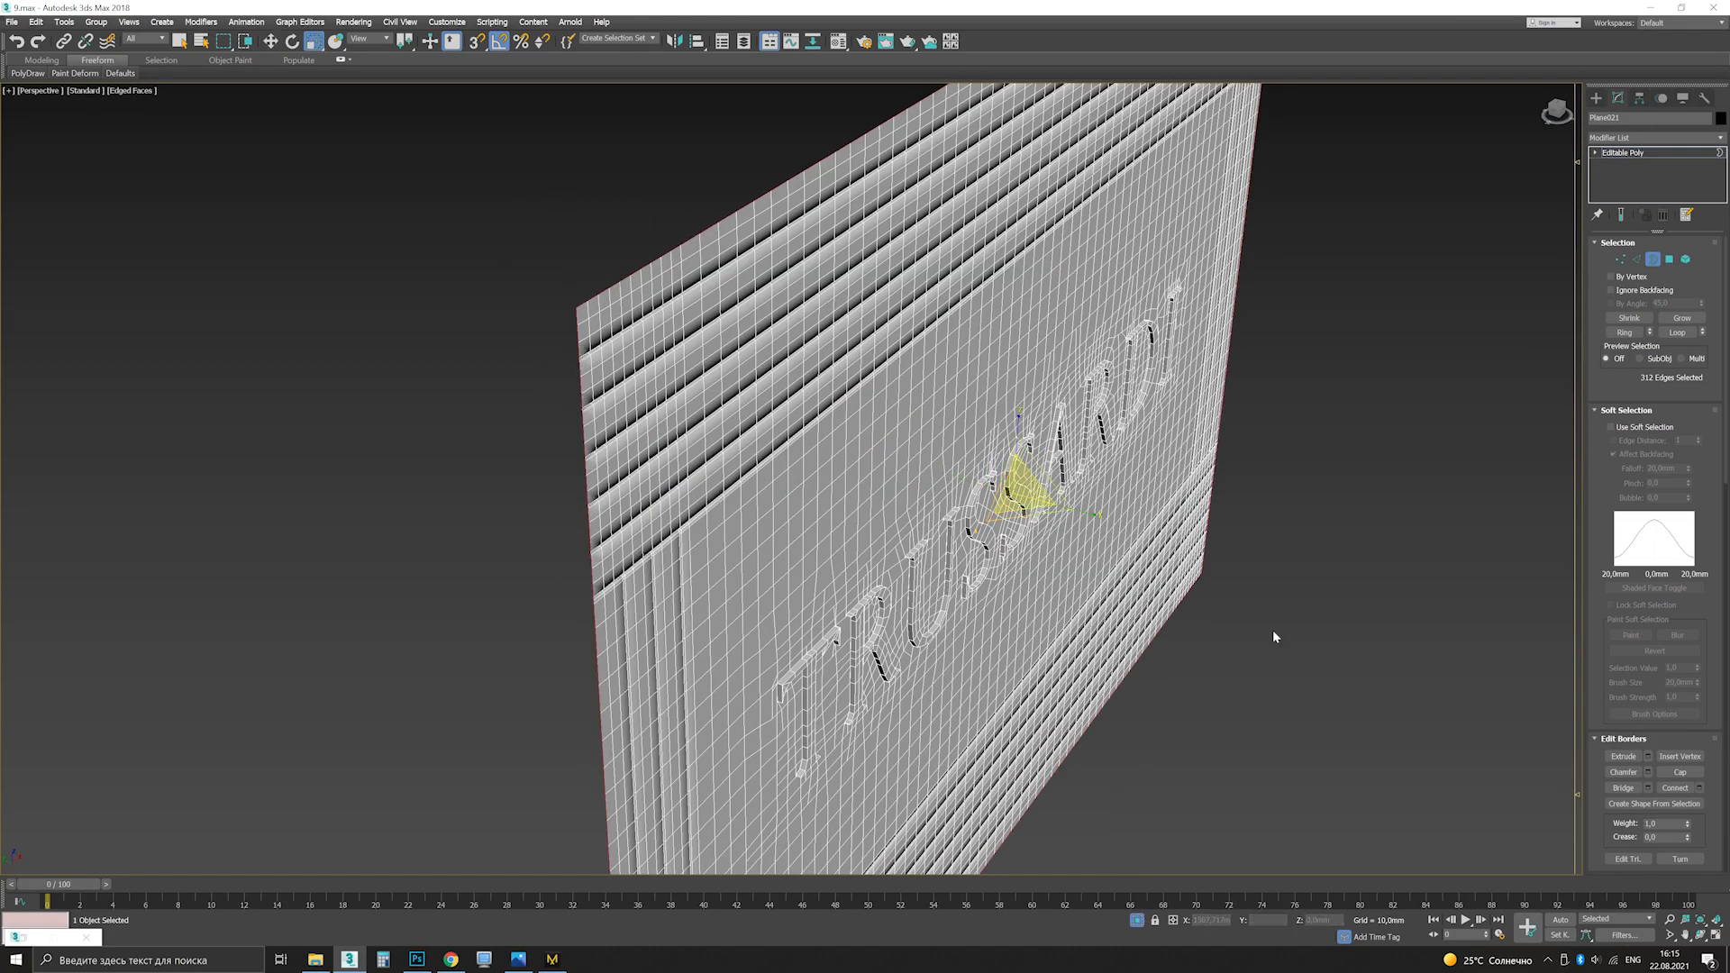
pyautogui.press('3')
pyautogui.keyDown('alt'); pyautogui.moveTo(1126, 793); pyautogui.dragTo(955, 784, button='middle'); pyautogui.keyUp('alt')
# Step: Reset the lettered panel's XForm and convert it back to Editable Poly
pyautogui.click(1682, 97)
pyautogui.click(1703, 97)
pyautogui.click(1648, 273)
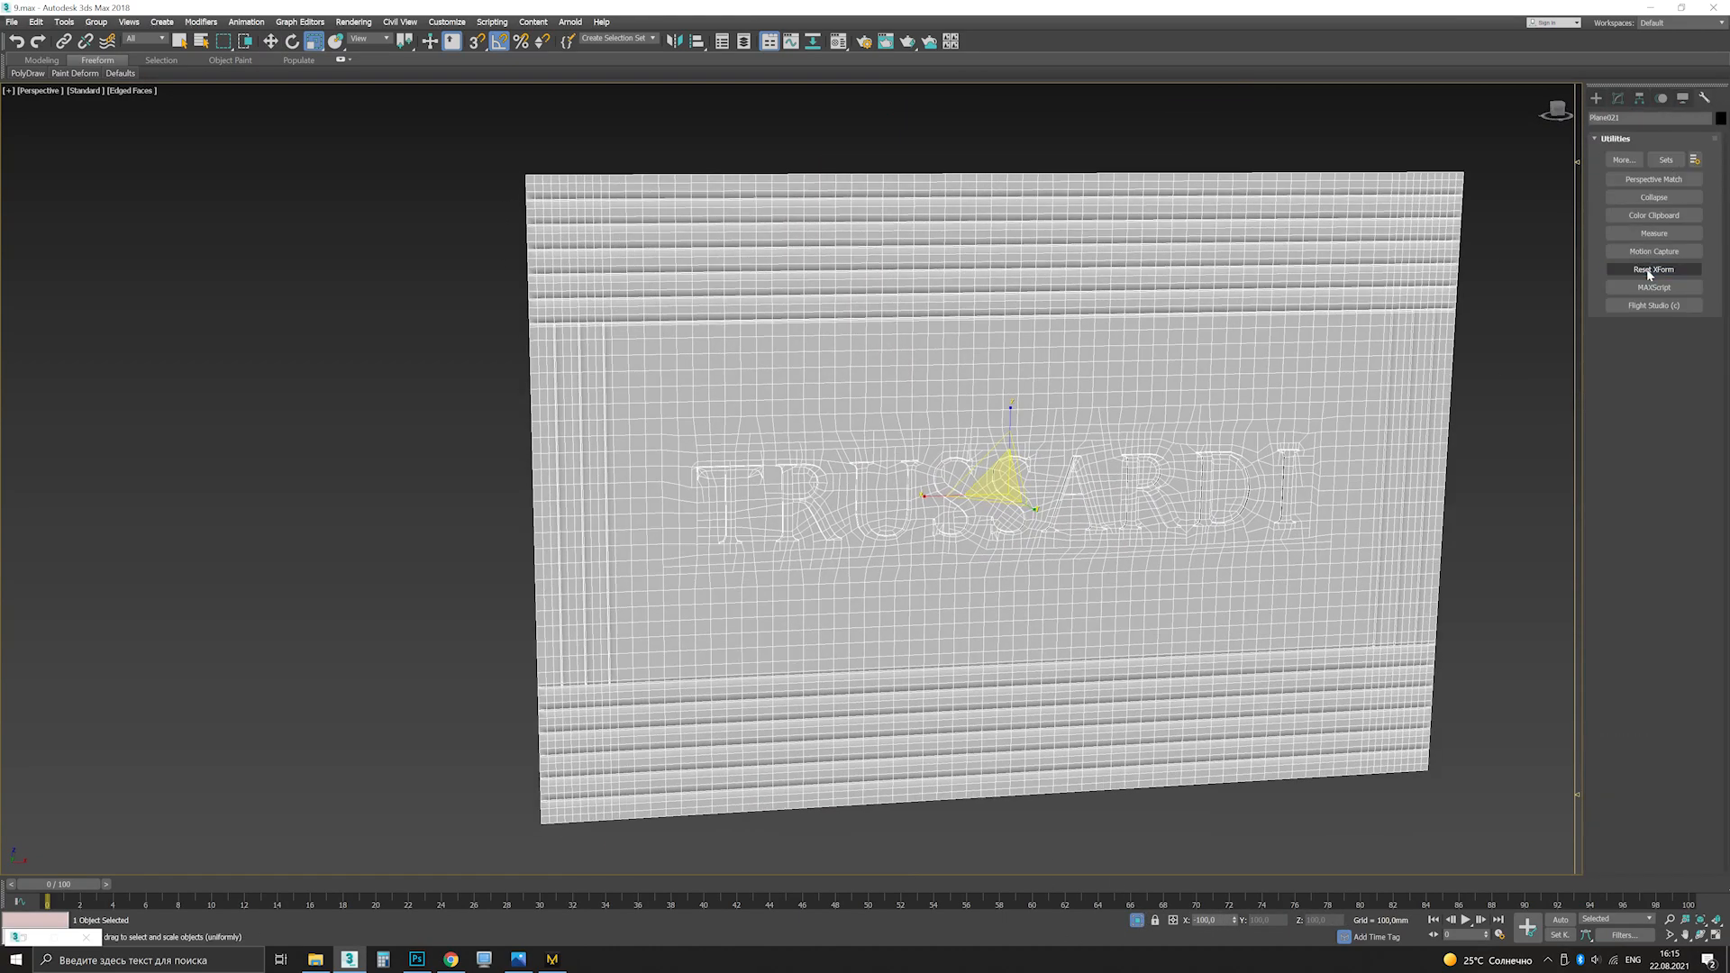
pyautogui.click(1645, 351)
pyautogui.moveTo(1156, 345); pyautogui.dragTo(1118, 337, button='middle')
pyautogui.rightClick(1091, 334)
pyautogui.moveTo(1137, 475)
pyautogui.click(1275, 488)
# Step: Flip the lettered panel's faces with a Normal modifier and convert it to Editable Poly
pyautogui.click(1694, 137)
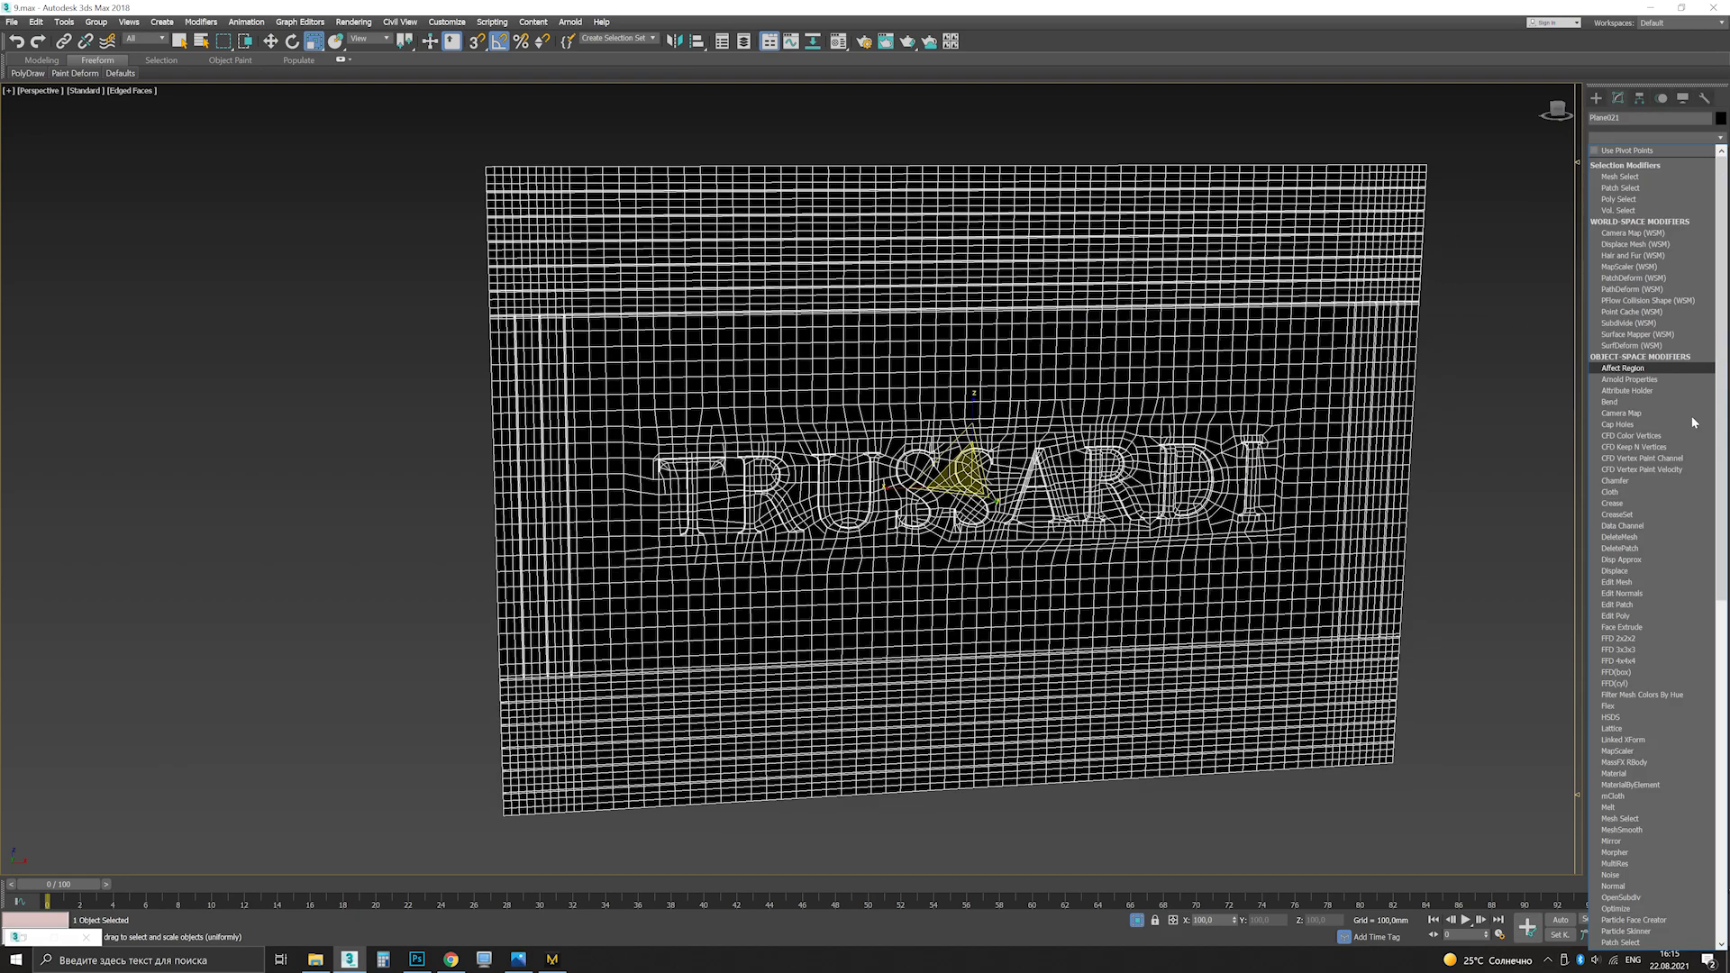
pyautogui.click(1631, 887)
pyautogui.rightClick(1052, 468)
pyautogui.moveTo(1126, 608)
pyautogui.click(1227, 620)
# Step: Add a planar UVW Map modifier to the lettered panel with length and width of 1500 mm
pyautogui.scroll(-3, 1048, 538)
pyautogui.click(1667, 137)
pyautogui.scroll(-10, 1633, 541)
pyautogui.click(1632, 795)
pyautogui.write('0')
pyautogui.press('Tab')
pyautogui.write('1500')
# Step: Rotate the UVW Map gizmo into the lettered panel's plane and convert the panel to Editable Poly
pyautogui.click(1607, 152)
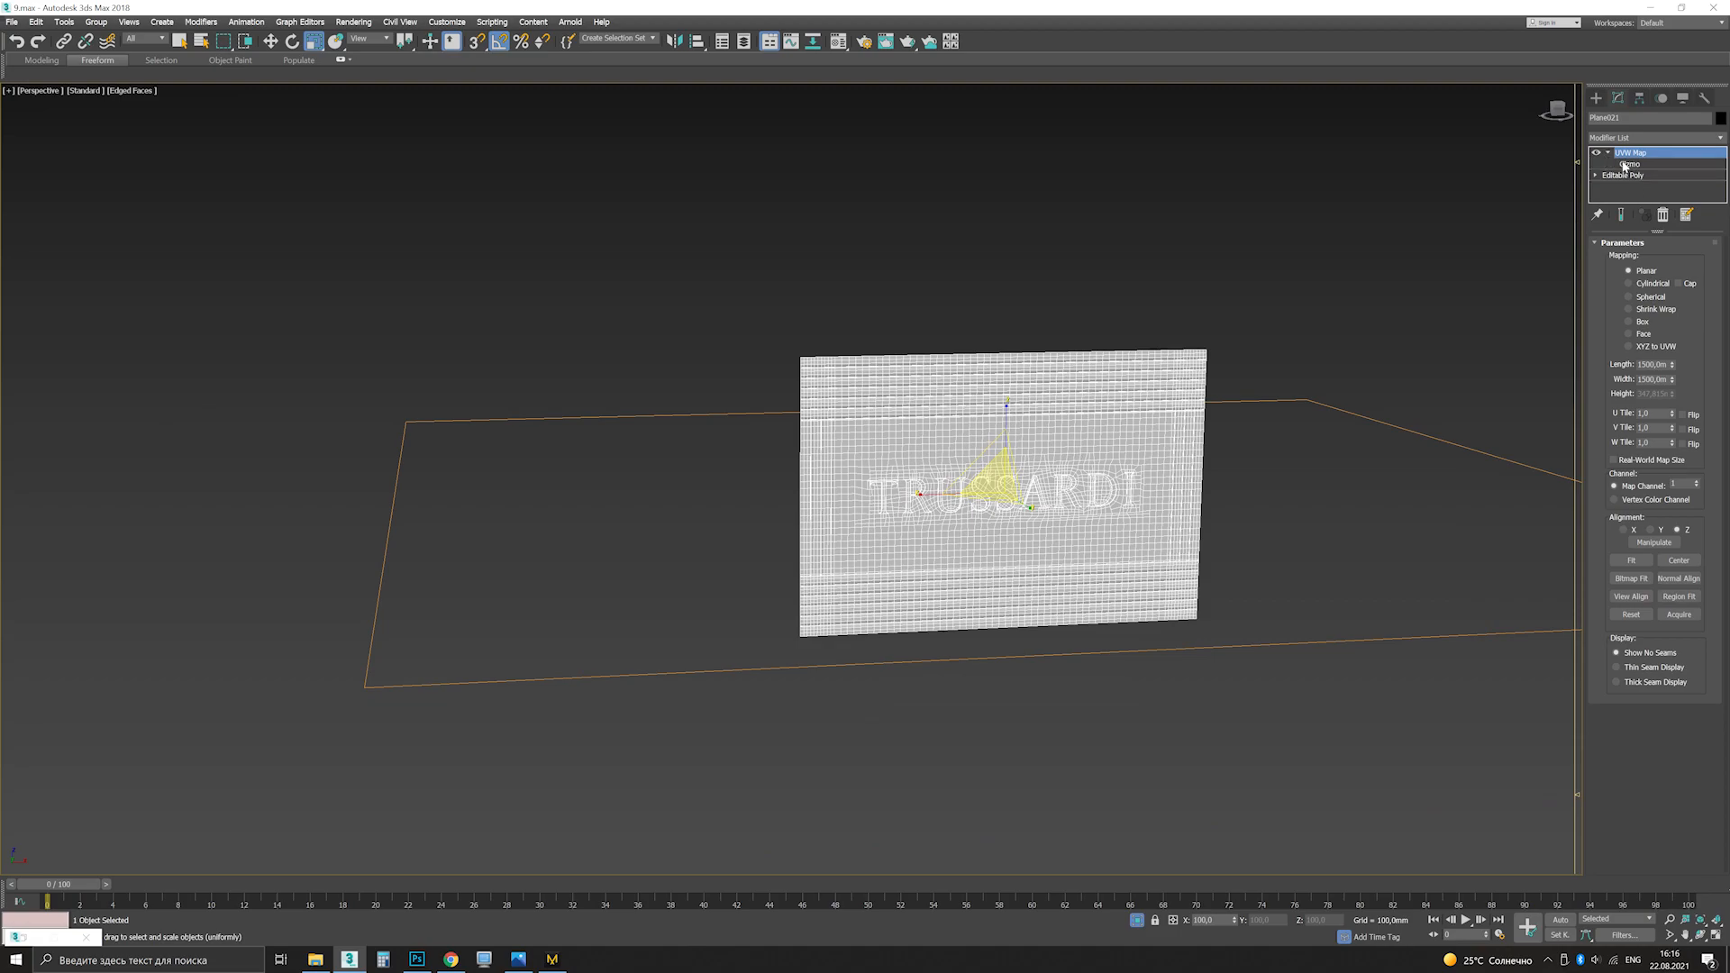
pyautogui.click(1629, 164)
pyautogui.keyDown('alt'); pyautogui.moveTo(946, 491); pyautogui.dragTo(1045, 451, button='middle'); pyautogui.keyUp('alt')
pyautogui.press('e')
pyautogui.moveTo(1054, 432); pyautogui.dragTo(1060, 475)
pyautogui.rightClick(1026, 457)
pyautogui.click(1198, 610)
pyautogui.keyDown('alt'); pyautogui.moveTo(1204, 630); pyautogui.dragTo(1126, 649, button='middle'); pyautogui.keyUp('alt')
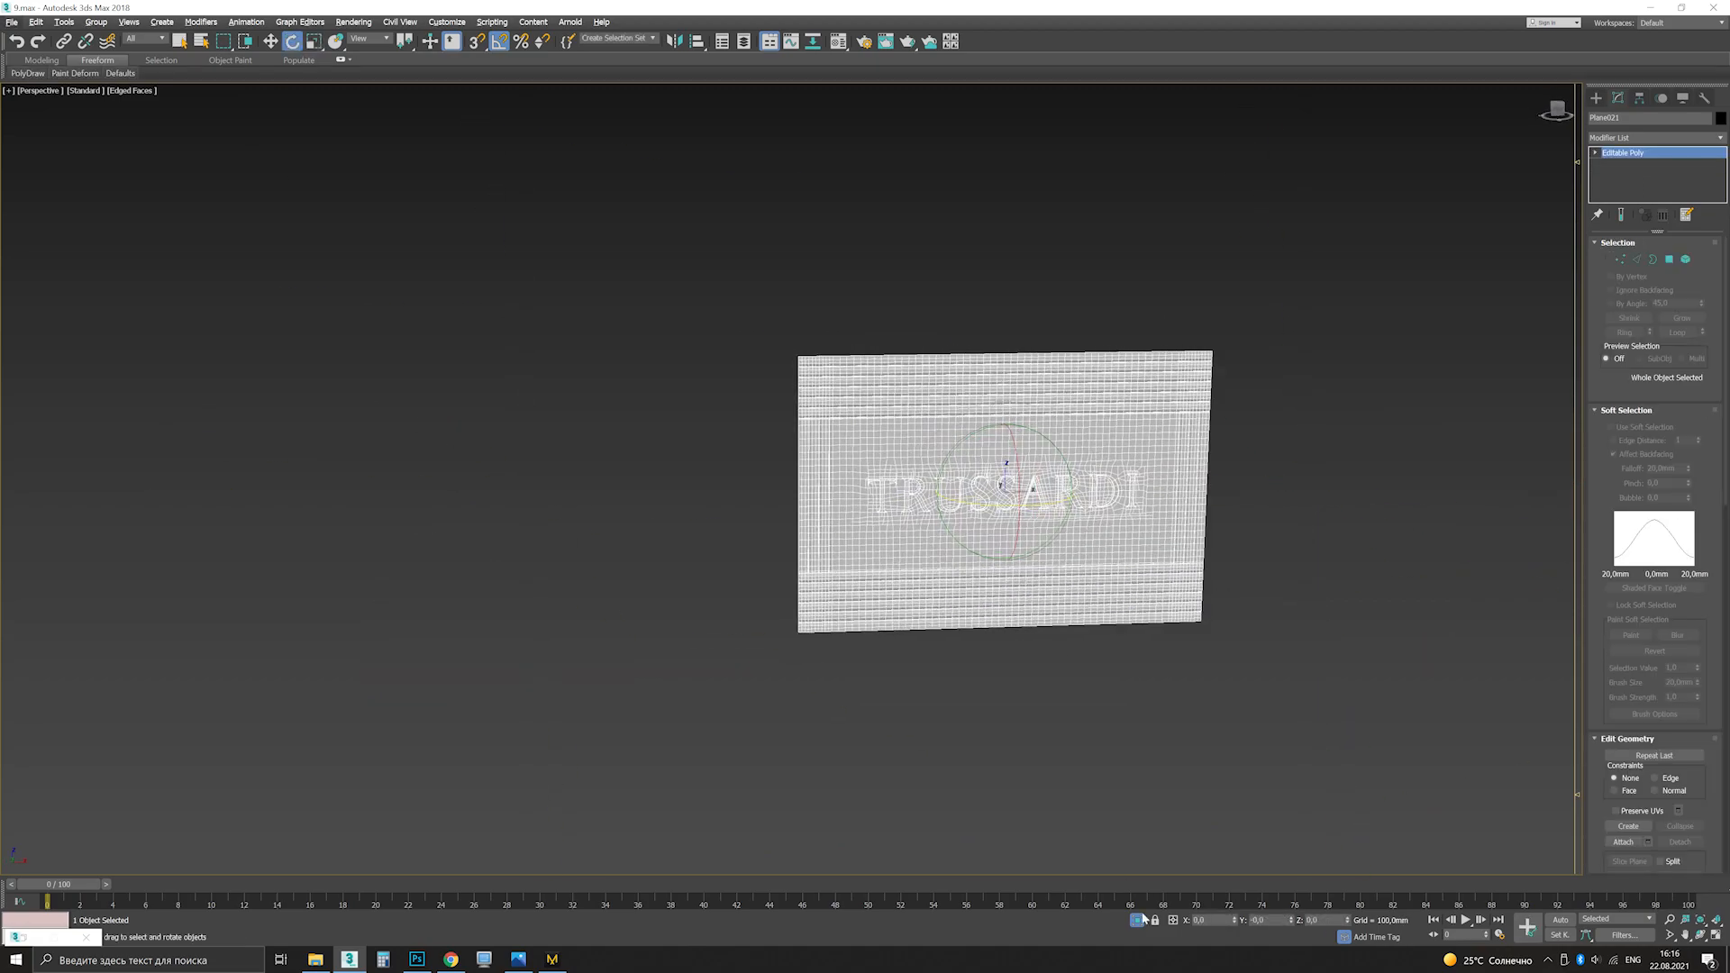
# Step: Exit isolation and move the lettered panel over the flat green pattern above the left side of the bed
pyautogui.click(1136, 920)
pyautogui.scroll(-4, 1225, 349)
pyautogui.keyDown('alt'); pyautogui.moveTo(1225, 349); pyautogui.dragTo(1261, 347, button='middle'); pyautogui.keyUp('alt')
pyautogui.press('w')
pyautogui.moveTo(1261, 341); pyautogui.dragTo(1005, 364)
pyautogui.hotkey('alt', 'w')
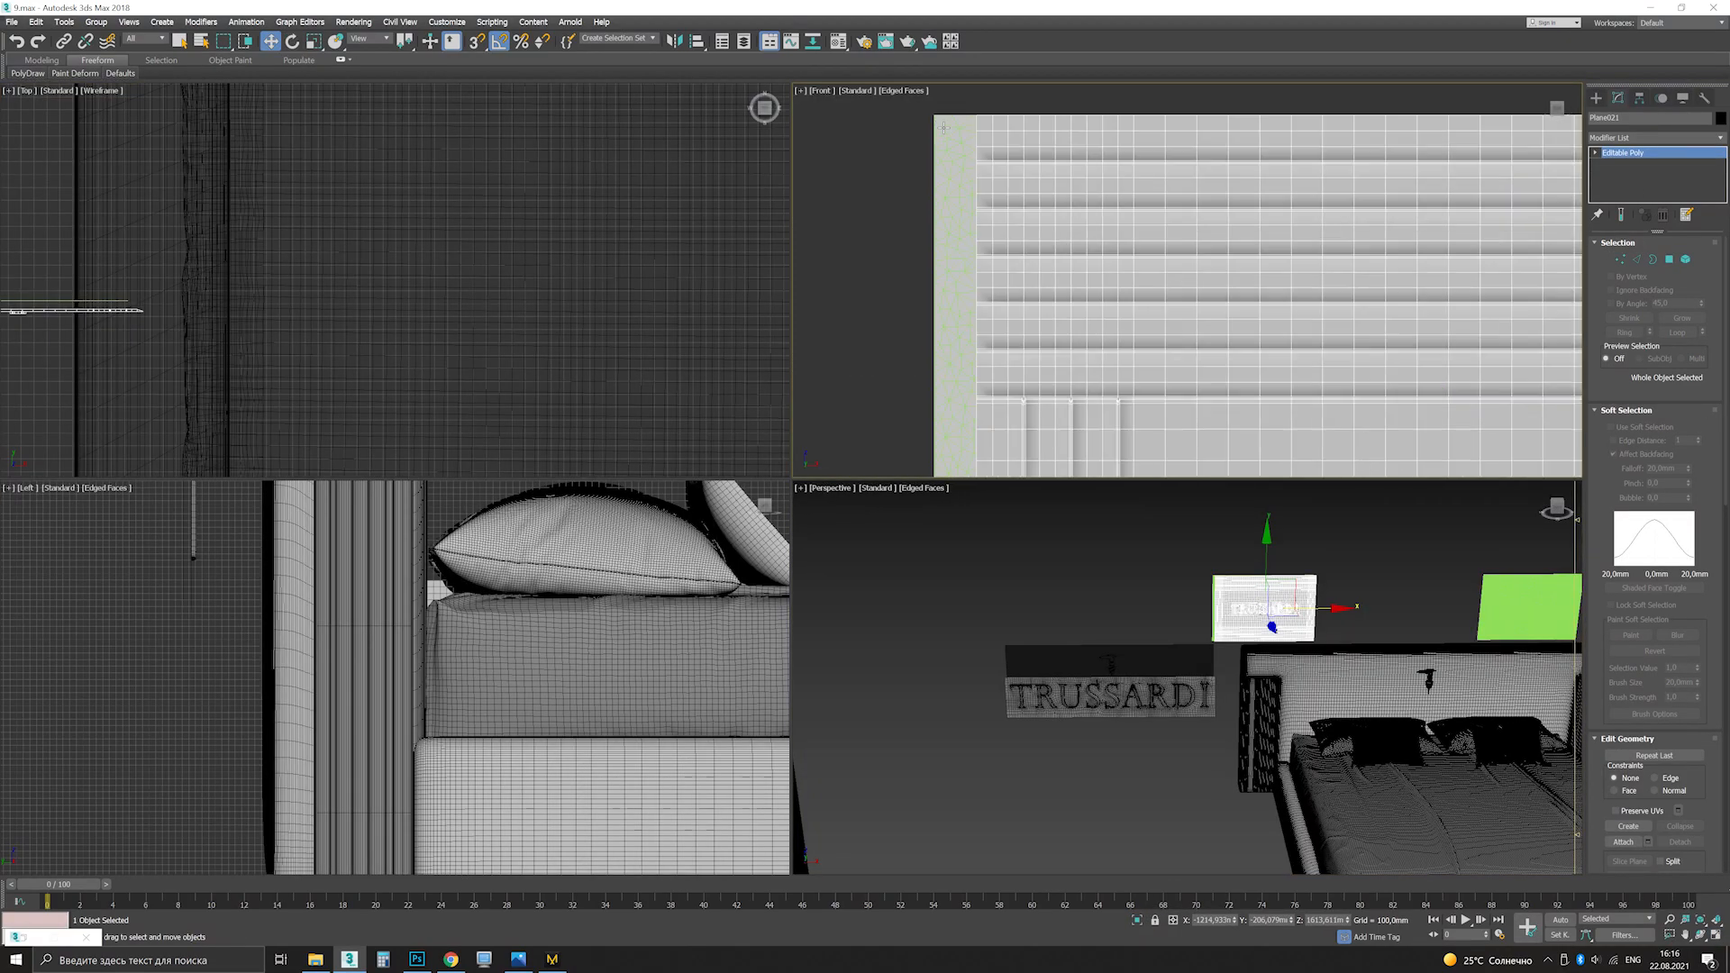
pyautogui.rightClick(1076, 577)
pyautogui.hotkey('alt', 'w')
pyautogui.press('z')
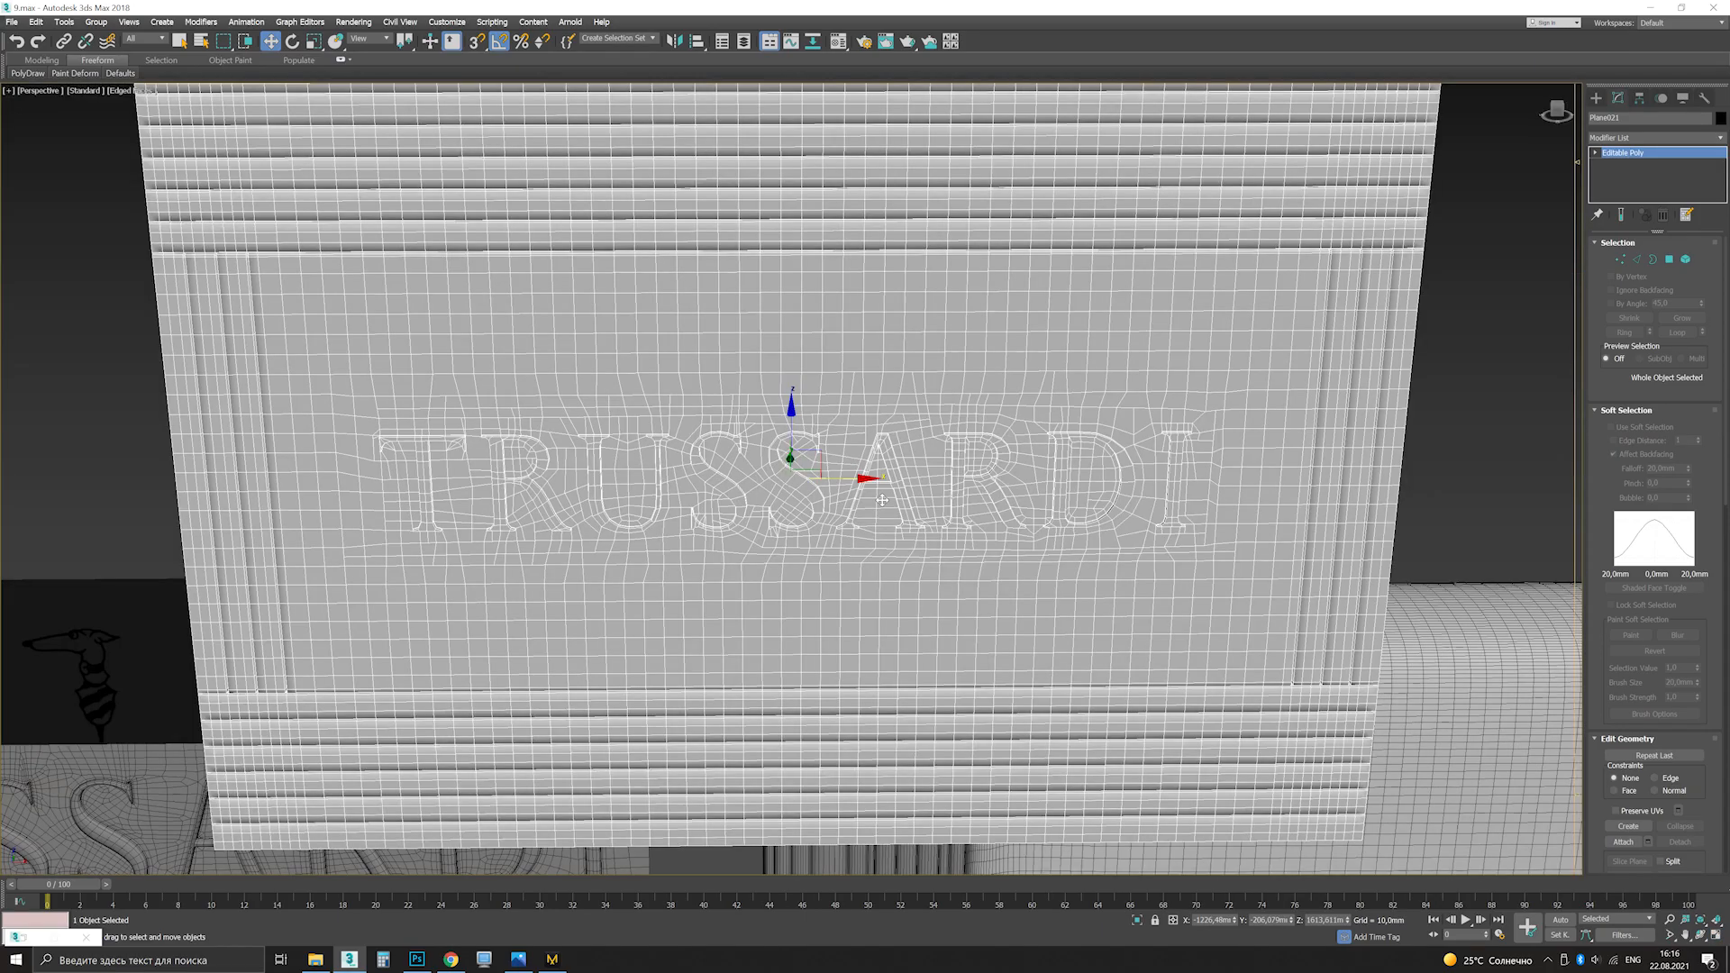
pyautogui.keyDown('alt'); pyautogui.moveTo(630, 423); pyautogui.dragTo(784, 475, button='middle'); pyautogui.keyUp('alt')
pyautogui.moveTo(879, 509); pyautogui.dragTo(853, 514)
# Step: Copy the lettered panel along X onto the second flat green pattern above the bed
pyautogui.scroll(-5, 852, 513)
pyautogui.keyDown('alt'); pyautogui.moveTo(852, 512); pyautogui.dragTo(531, 486, button='middle'); pyautogui.keyUp('alt')
pyautogui.keyDown('shift'); pyautogui.moveTo(496, 483); pyautogui.dragTo(1106, 483); pyautogui.keyUp('shift')
pyautogui.press('Return')
# Step: Apply a wrap-type modifier to the copied and the original lettered panels so each follows its front pillow's shape
pyautogui.scroll(4, 914, 409)
pyautogui.scroll(-8, 915, 408)
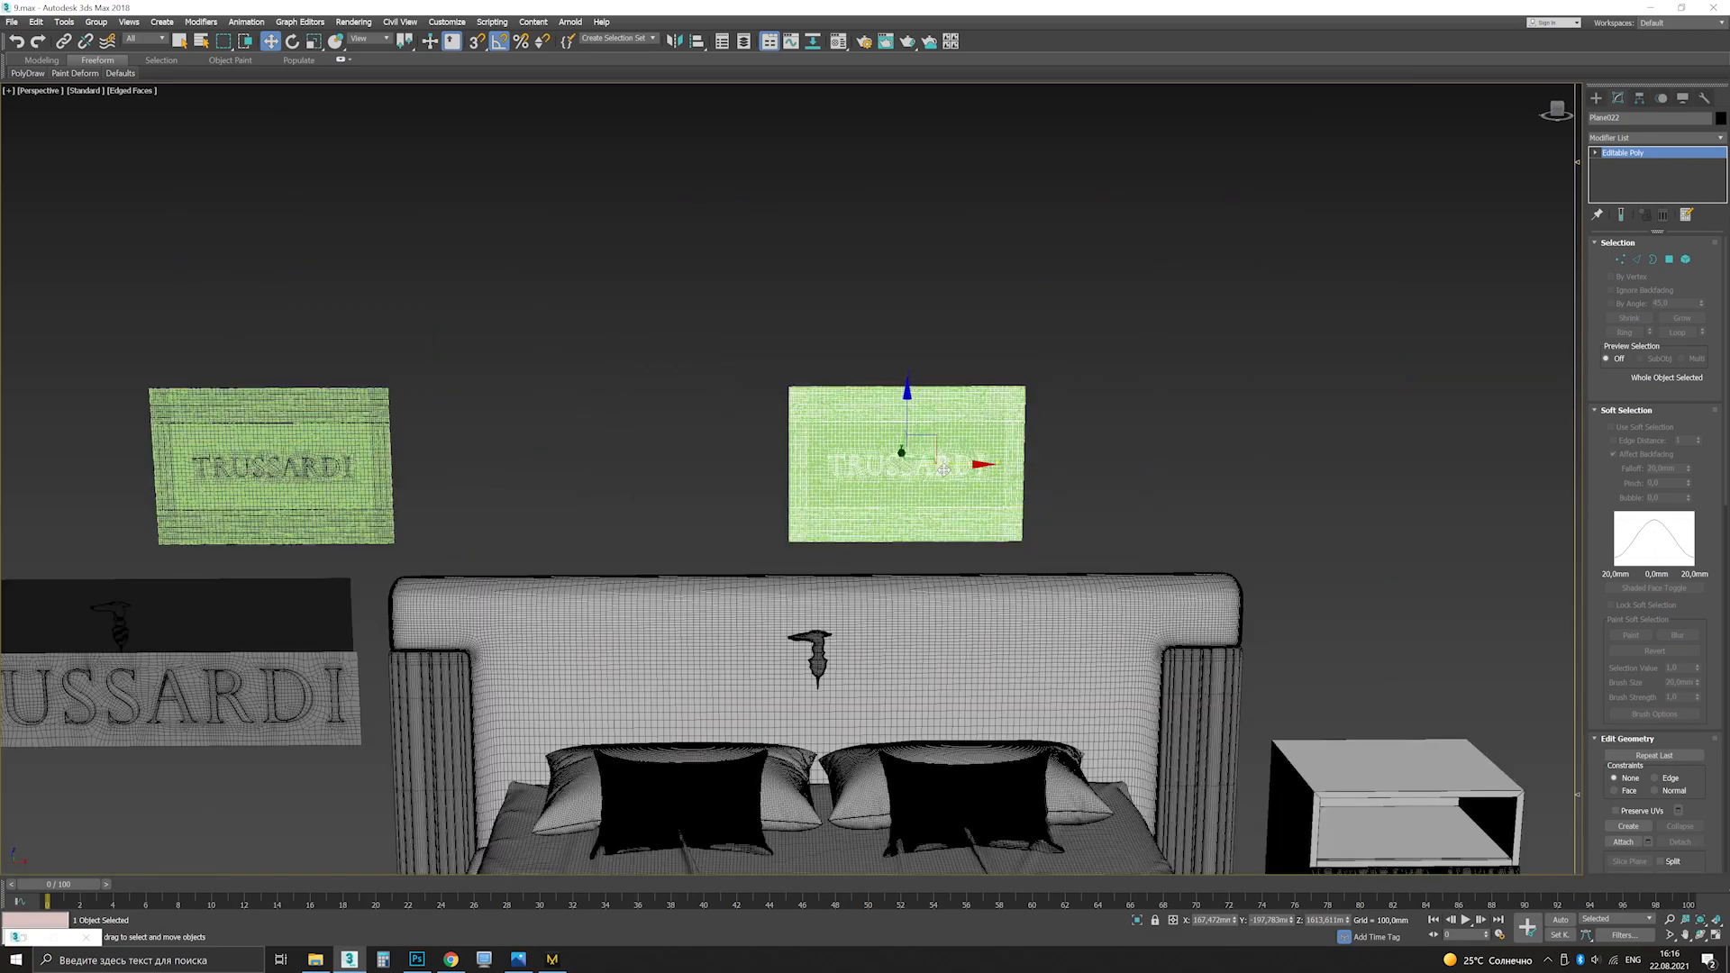
pyautogui.click(1654, 137)
pyautogui.click(1622, 544)
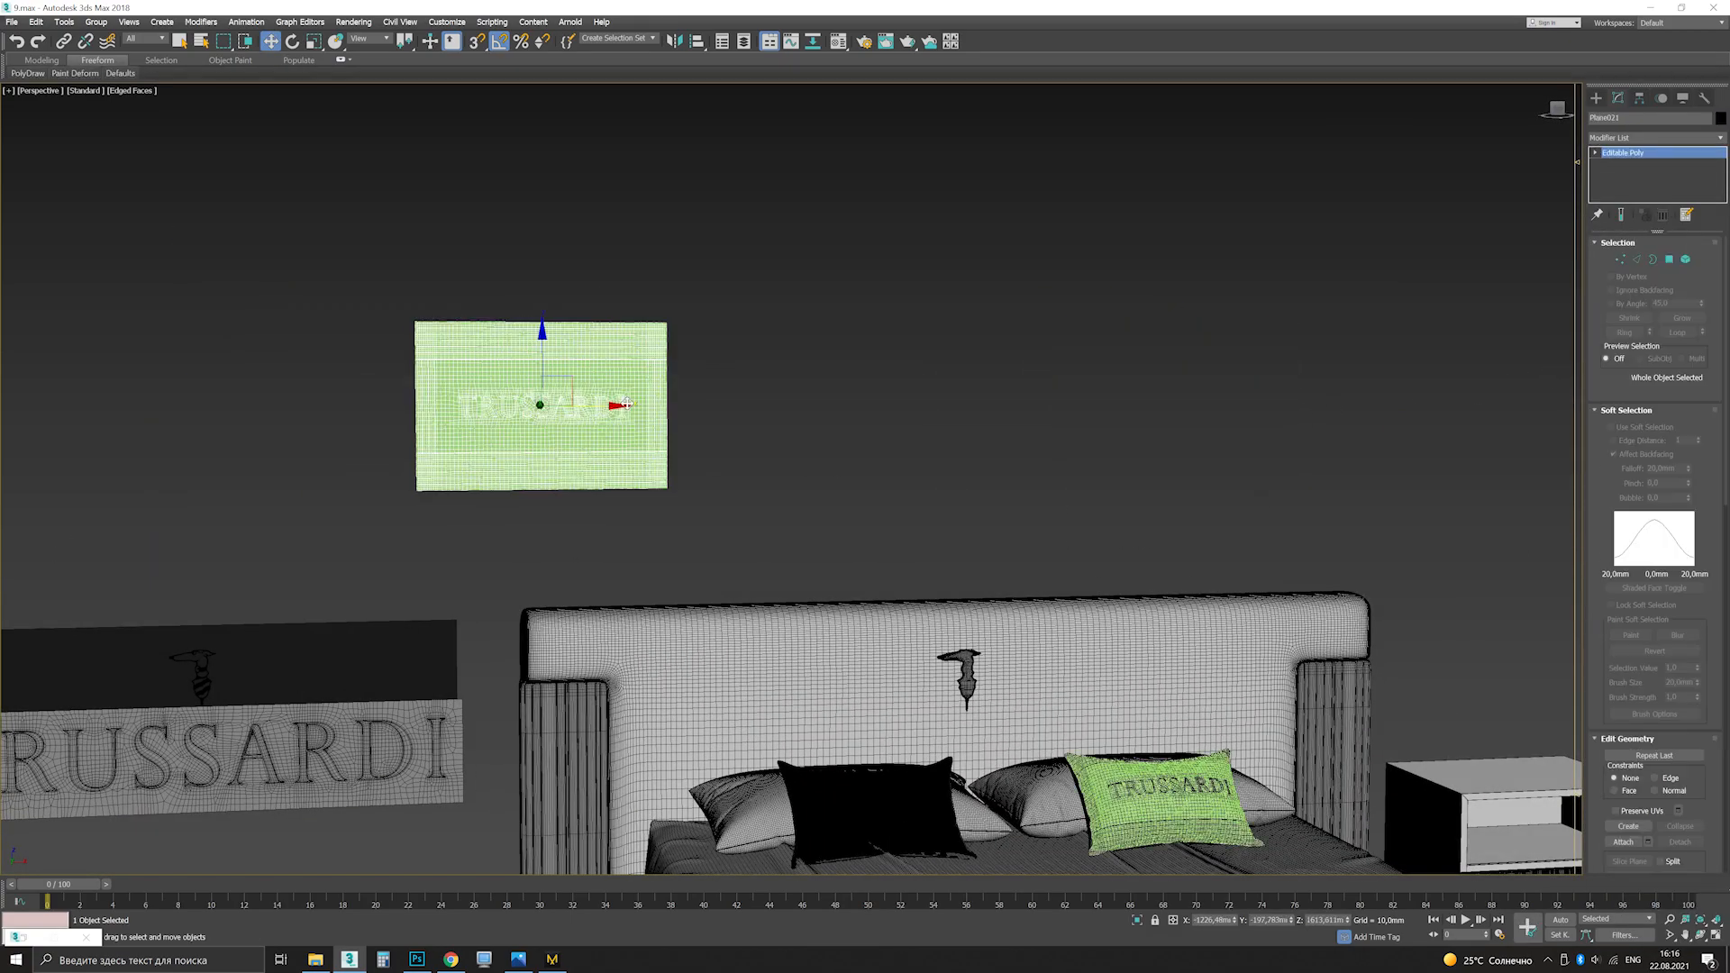
pyautogui.click(1654, 136)
pyautogui.click(1622, 544)
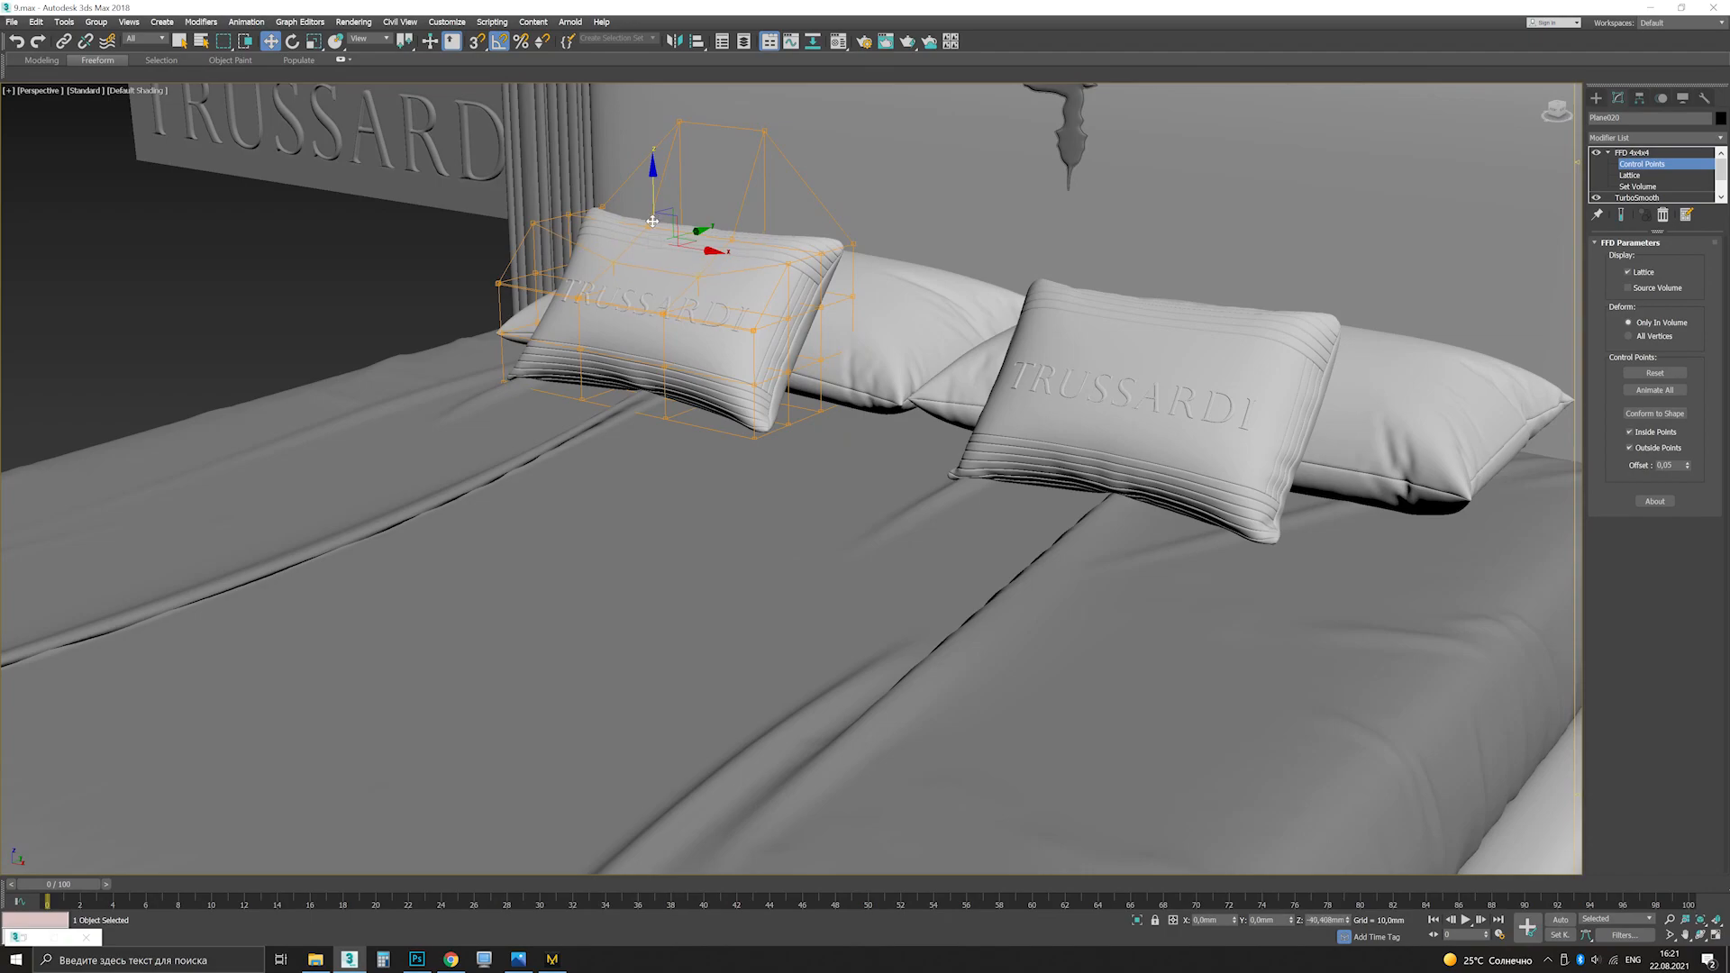
# Step: Pull the left lettered pillow's upper and lower side corners inward using its FFD 4x4x4 control points
pyautogui.keyDown('alt'); pyautogui.moveTo(652, 219); pyautogui.dragTo(887, 250, button='middle'); pyautogui.keyUp('alt')
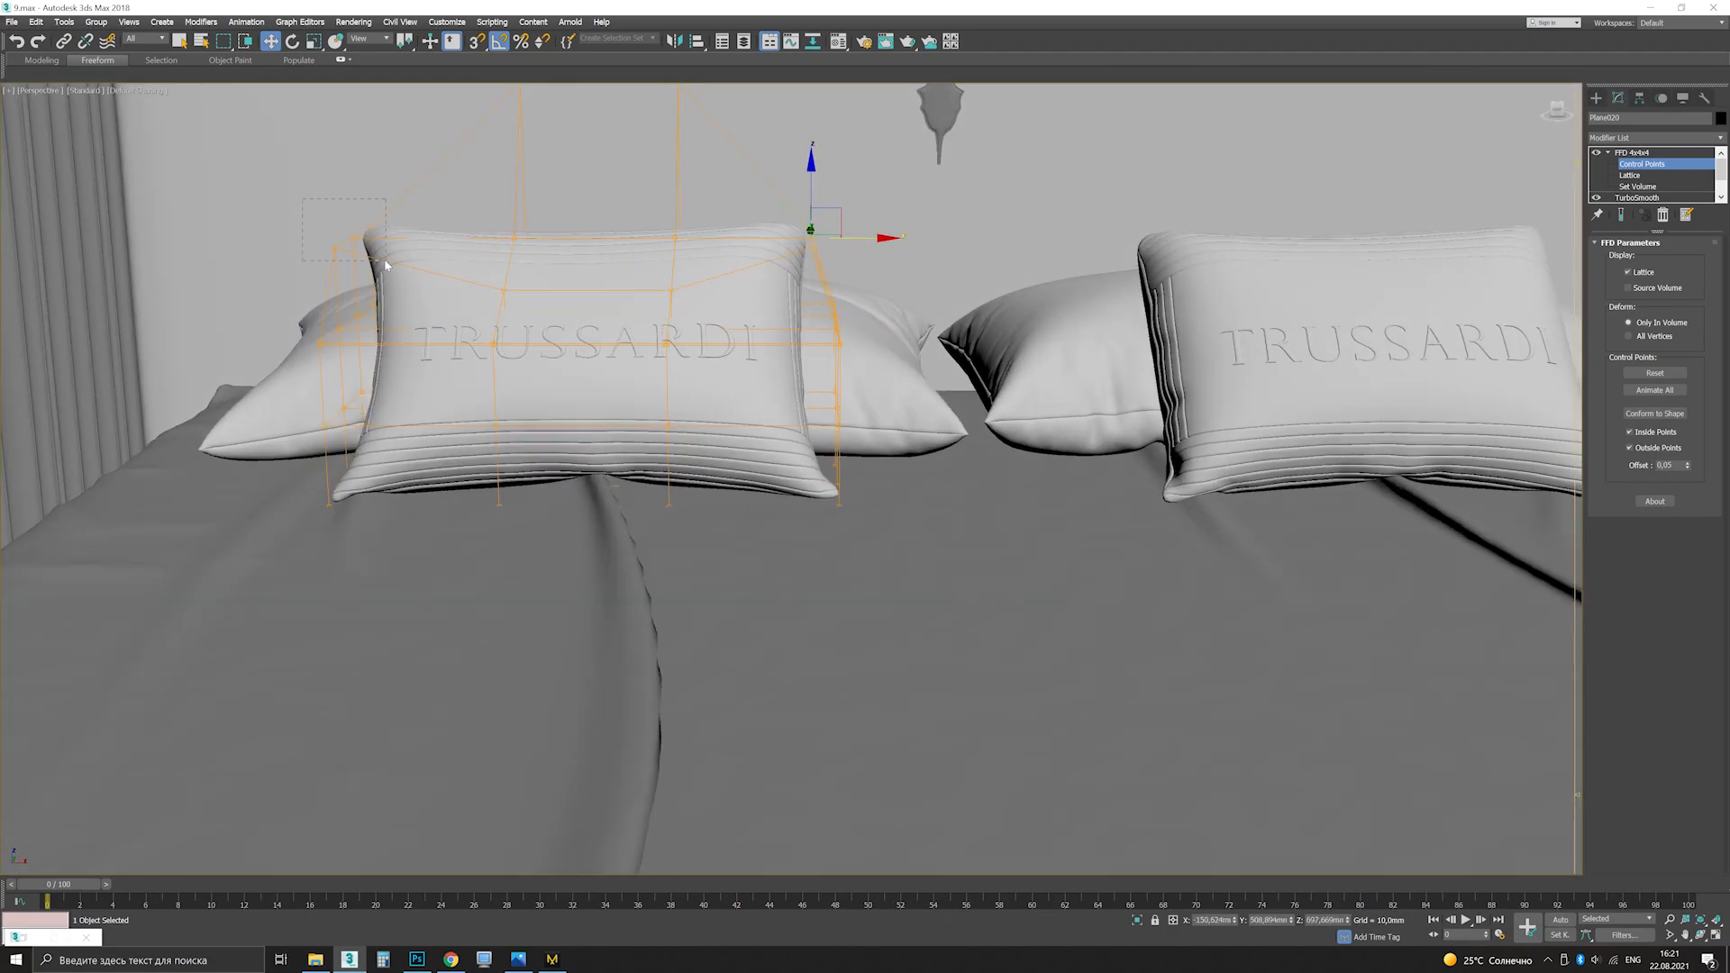
pyautogui.moveTo(387, 266); pyautogui.dragTo(389, 267)
pyautogui.moveTo(406, 239); pyautogui.dragTo(436, 239)
pyautogui.moveTo(792, 446); pyautogui.dragTo(888, 521)
pyautogui.moveTo(888, 482); pyautogui.dragTo(857, 494)
pyautogui.keyDown('alt'); pyautogui.moveTo(684, 505); pyautogui.dragTo(698, 495, button='middle'); pyautogui.keyUp('alt')
pyautogui.moveTo(306, 451); pyautogui.dragTo(387, 513)
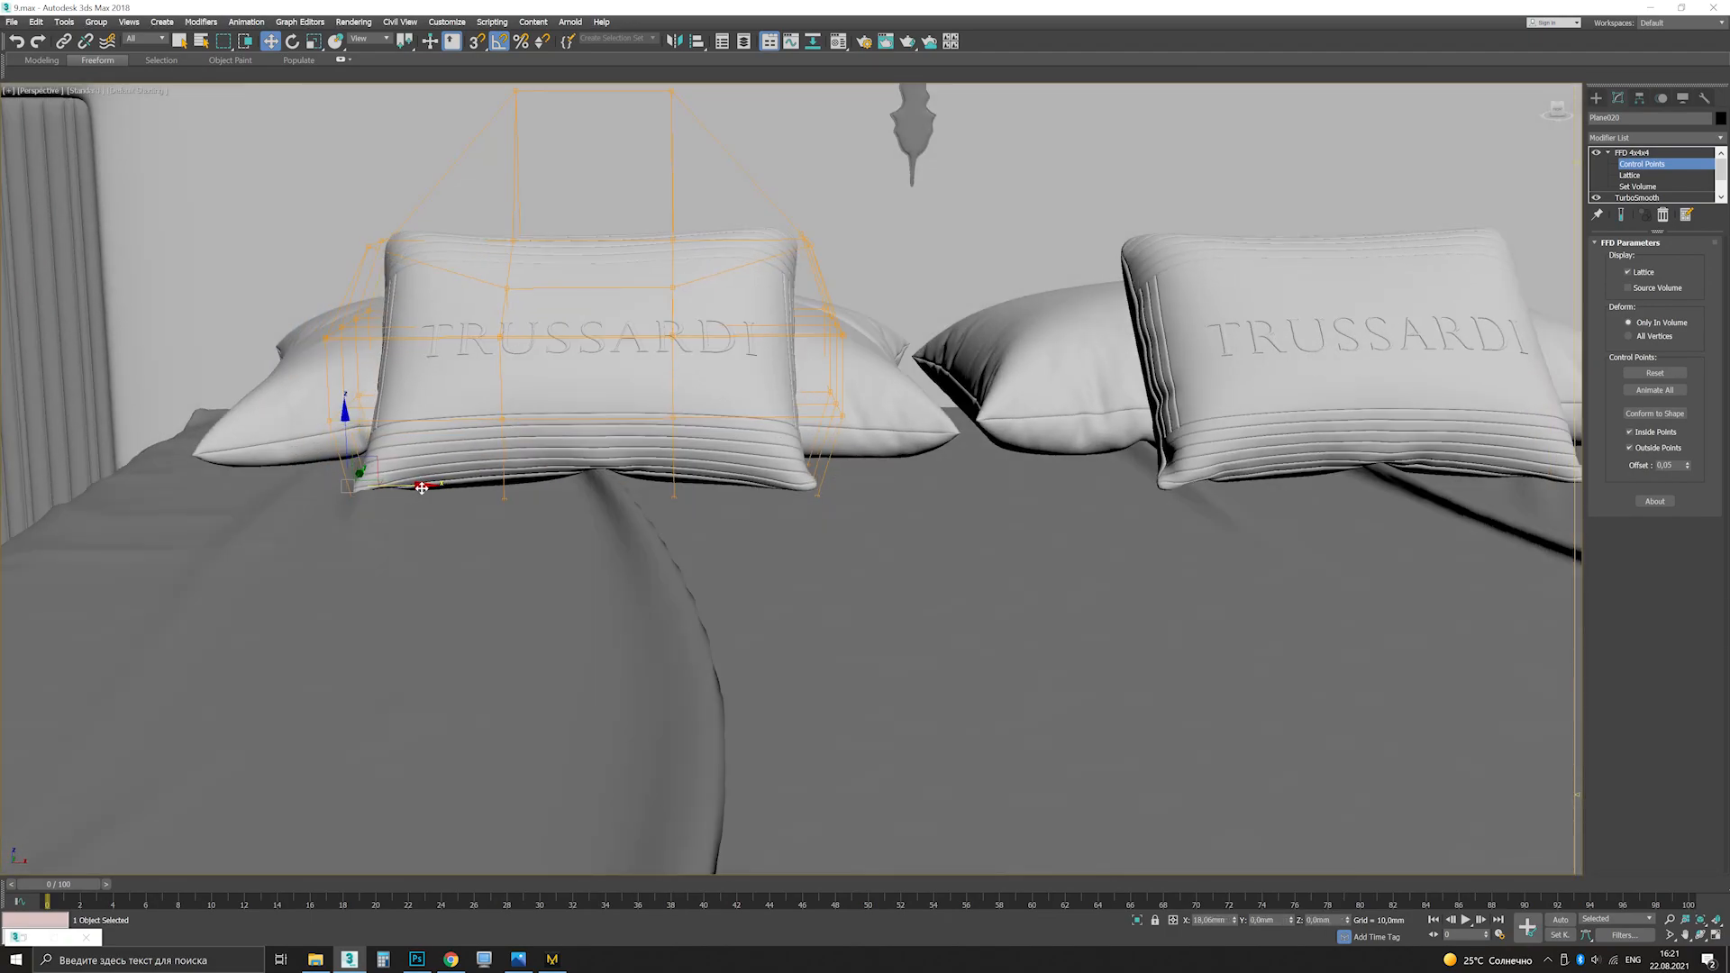
# Step: Select both lettered pillows and convert them to Editable Poly
pyautogui.scroll(-3, 998, 356)
pyautogui.click(1037, 332)
pyautogui.rightClick(1026, 322)
pyautogui.moveTo(1099, 463)
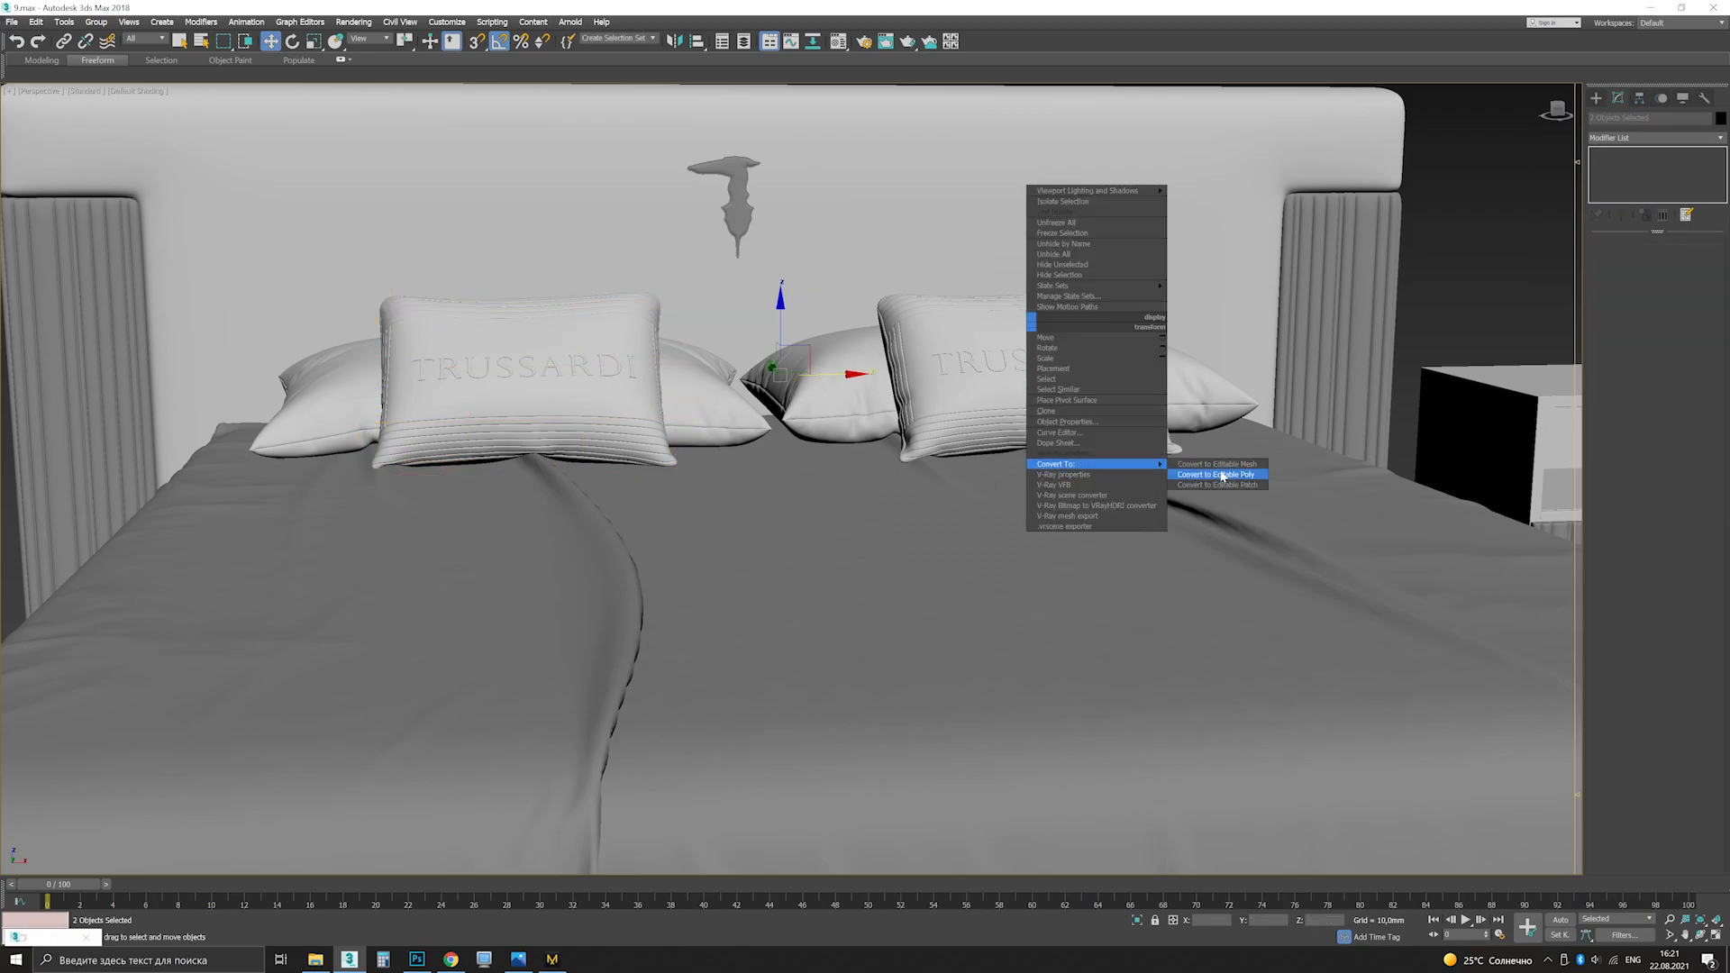
pyautogui.click(1220, 475)
# Step: Select the vertices at the right lettered pillow's upper left corner and set the reference coordinate system to Screen
pyautogui.scroll(6, 914, 298)
pyautogui.press('1')
pyautogui.moveTo(794, 316); pyautogui.dragTo(813, 358)
pyautogui.keyDown('alt'); pyautogui.moveTo(815, 365); pyautogui.dragTo(840, 348, button='middle'); pyautogui.keyUp('alt')
pyautogui.click(364, 41)
pyautogui.click(362, 59)
# Step: Nudge the pillow's upper left corner outward using soft selection with pinch 0.64 and falloff reduced to about 46.5 mm
pyautogui.click(1641, 427)
pyautogui.moveTo(1687, 483); pyautogui.dragTo(1687, 426)
pyautogui.moveTo(1687, 467); pyautogui.dragTo(1688, 419)
pyautogui.moveTo(881, 383); pyautogui.dragTo(874, 371)
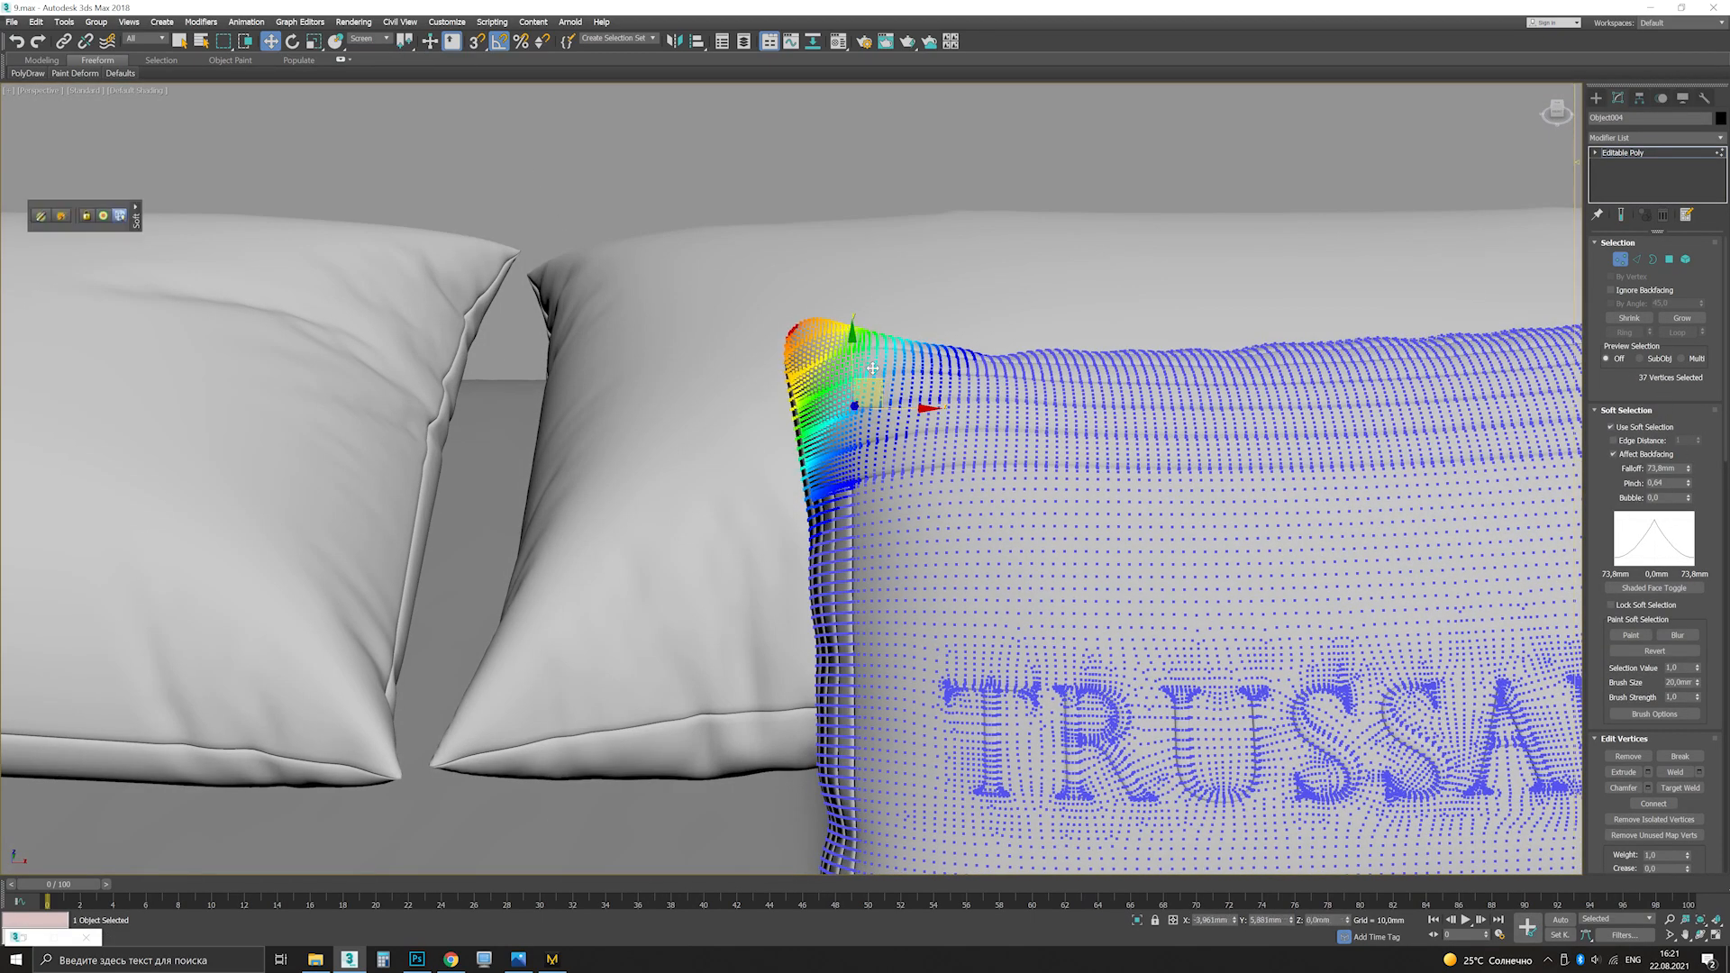
pyautogui.moveTo(1687, 468); pyautogui.dragTo(1687, 501)
pyautogui.moveTo(849, 363); pyautogui.dragTo(836, 359)
# Step: Refine the upper right corner of the same lettered pillow with a smaller soft selection falloff
pyautogui.scroll(-4, 824, 355)
pyautogui.moveTo(811, 362); pyautogui.dragTo(508, 386, button='middle')
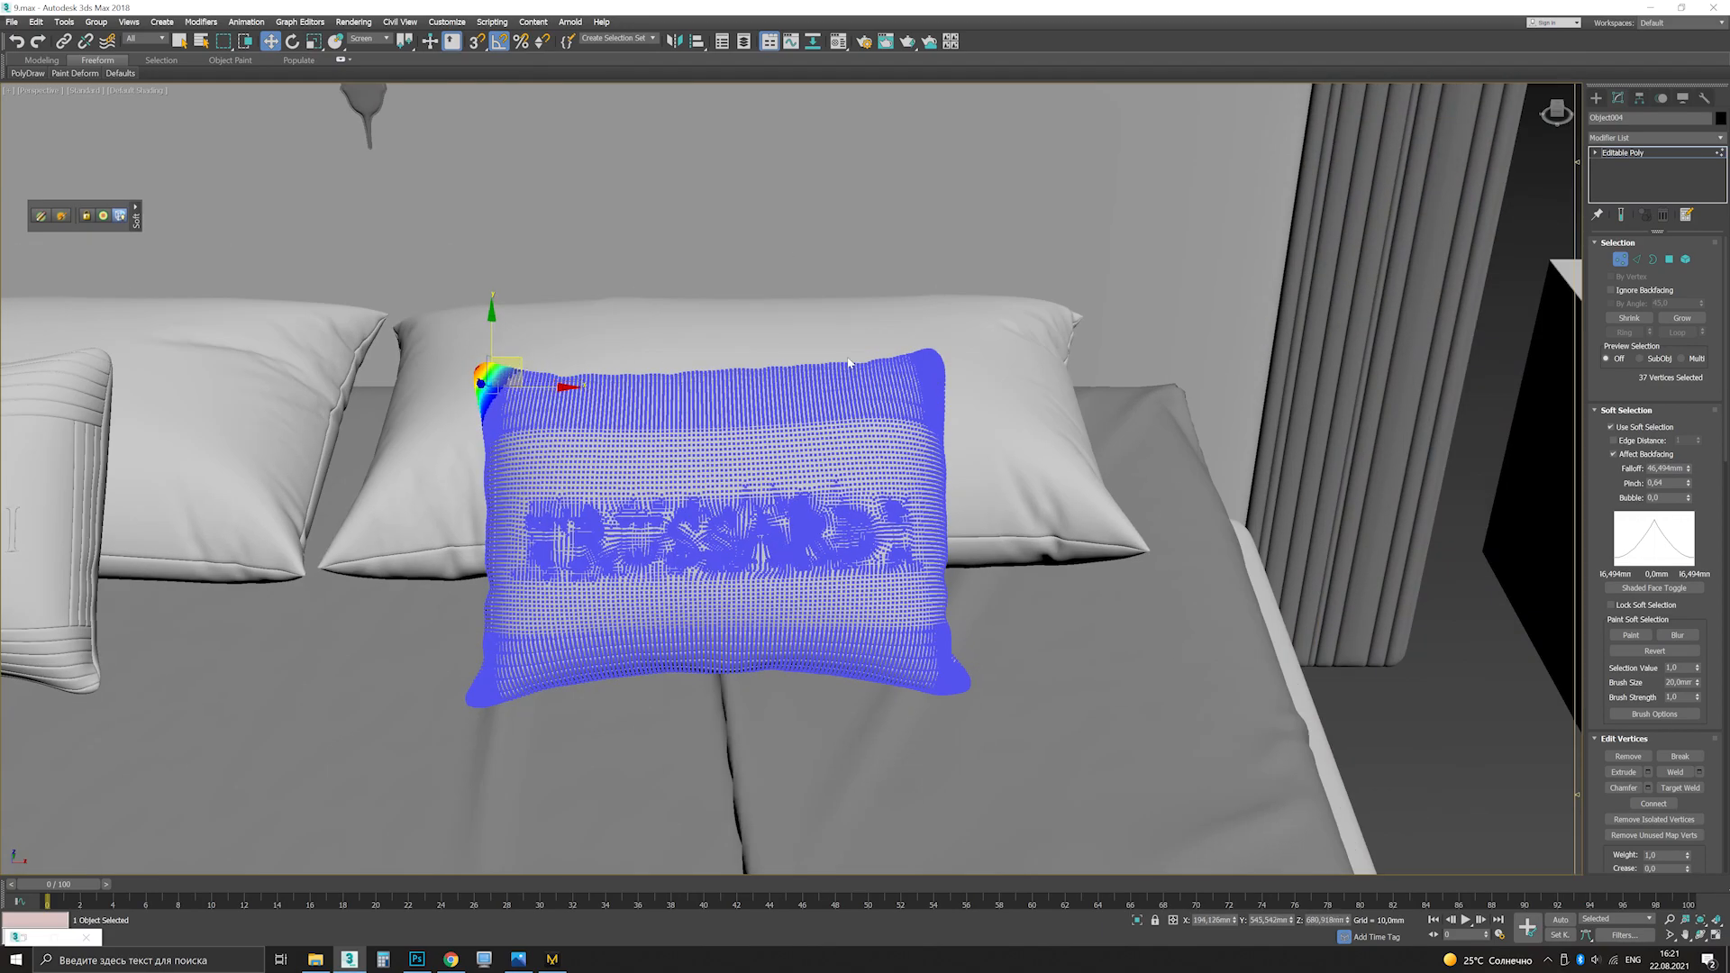
pyautogui.scroll(5, 483, 379)
pyautogui.scroll(-2, 483, 379)
pyautogui.moveTo(1687, 468); pyautogui.dragTo(1687, 489)
pyautogui.scroll(-3, 923, 459)
# Step: Select the vertices at the left lettered pillow's upper right corner and enable soft selection
pyautogui.moveTo(923, 460); pyautogui.dragTo(342, 432, button='middle')
pyautogui.keyDown('alt'); pyautogui.moveTo(982, 415); pyautogui.dragTo(1009, 426, button='middle'); pyautogui.keyUp('alt')
pyautogui.click(1029, 426)
pyautogui.scroll(-4, 1009, 426)
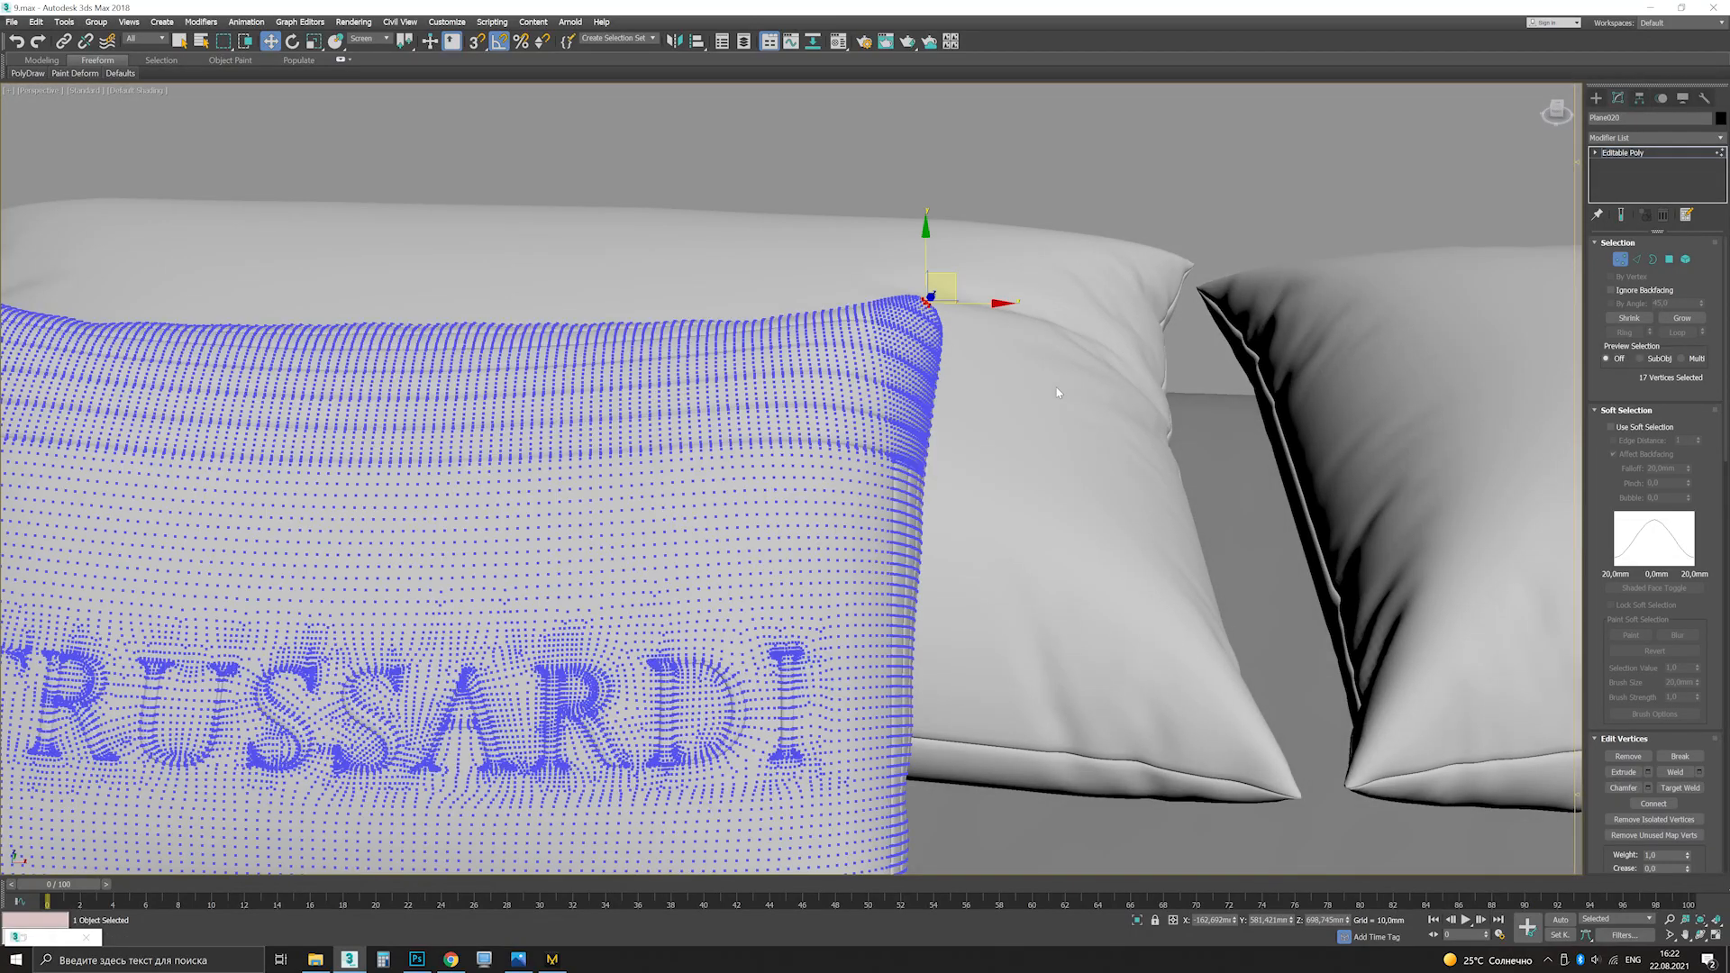
pyautogui.click(1611, 427)
pyautogui.keyDown('alt'); pyautogui.moveTo(860, 395); pyautogui.dragTo(645, 367, button='middle'); pyautogui.keyUp('alt')
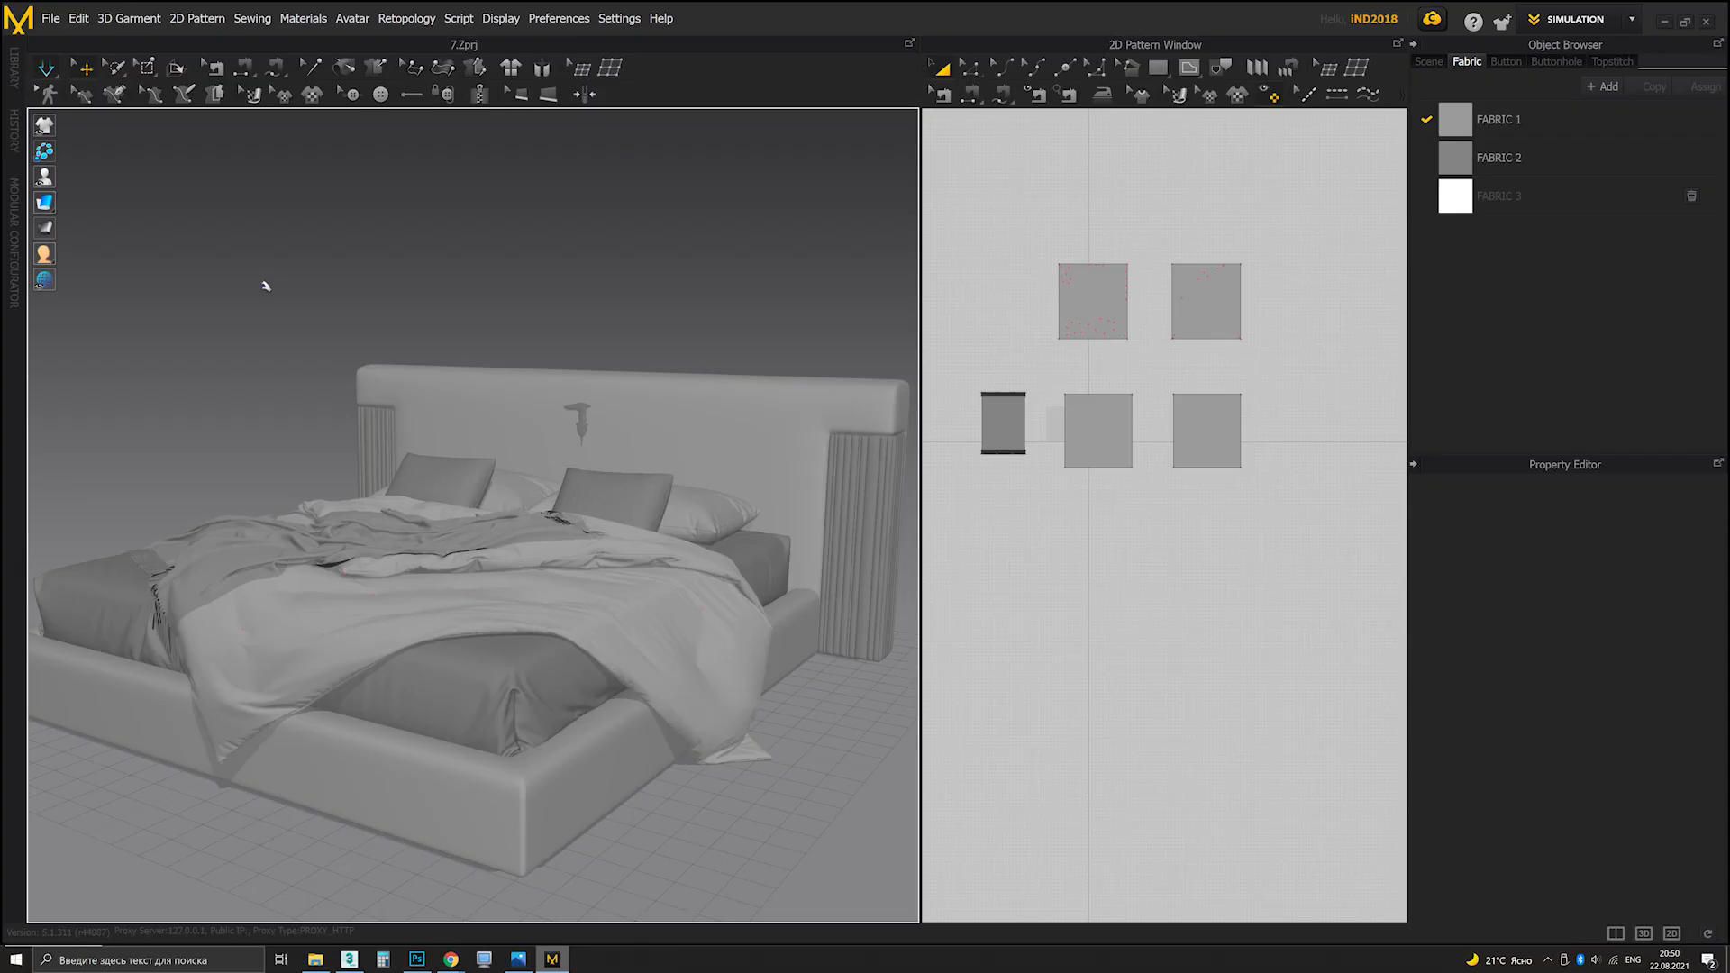
# Step: In Marvelous Designer, open the physical preset choices of FABRIC 1, the fabric of the duvet
pyautogui.moveTo(266, 285); pyautogui.dragTo(391, 472, button='right')
pyautogui.scroll(-2, 414, 460)
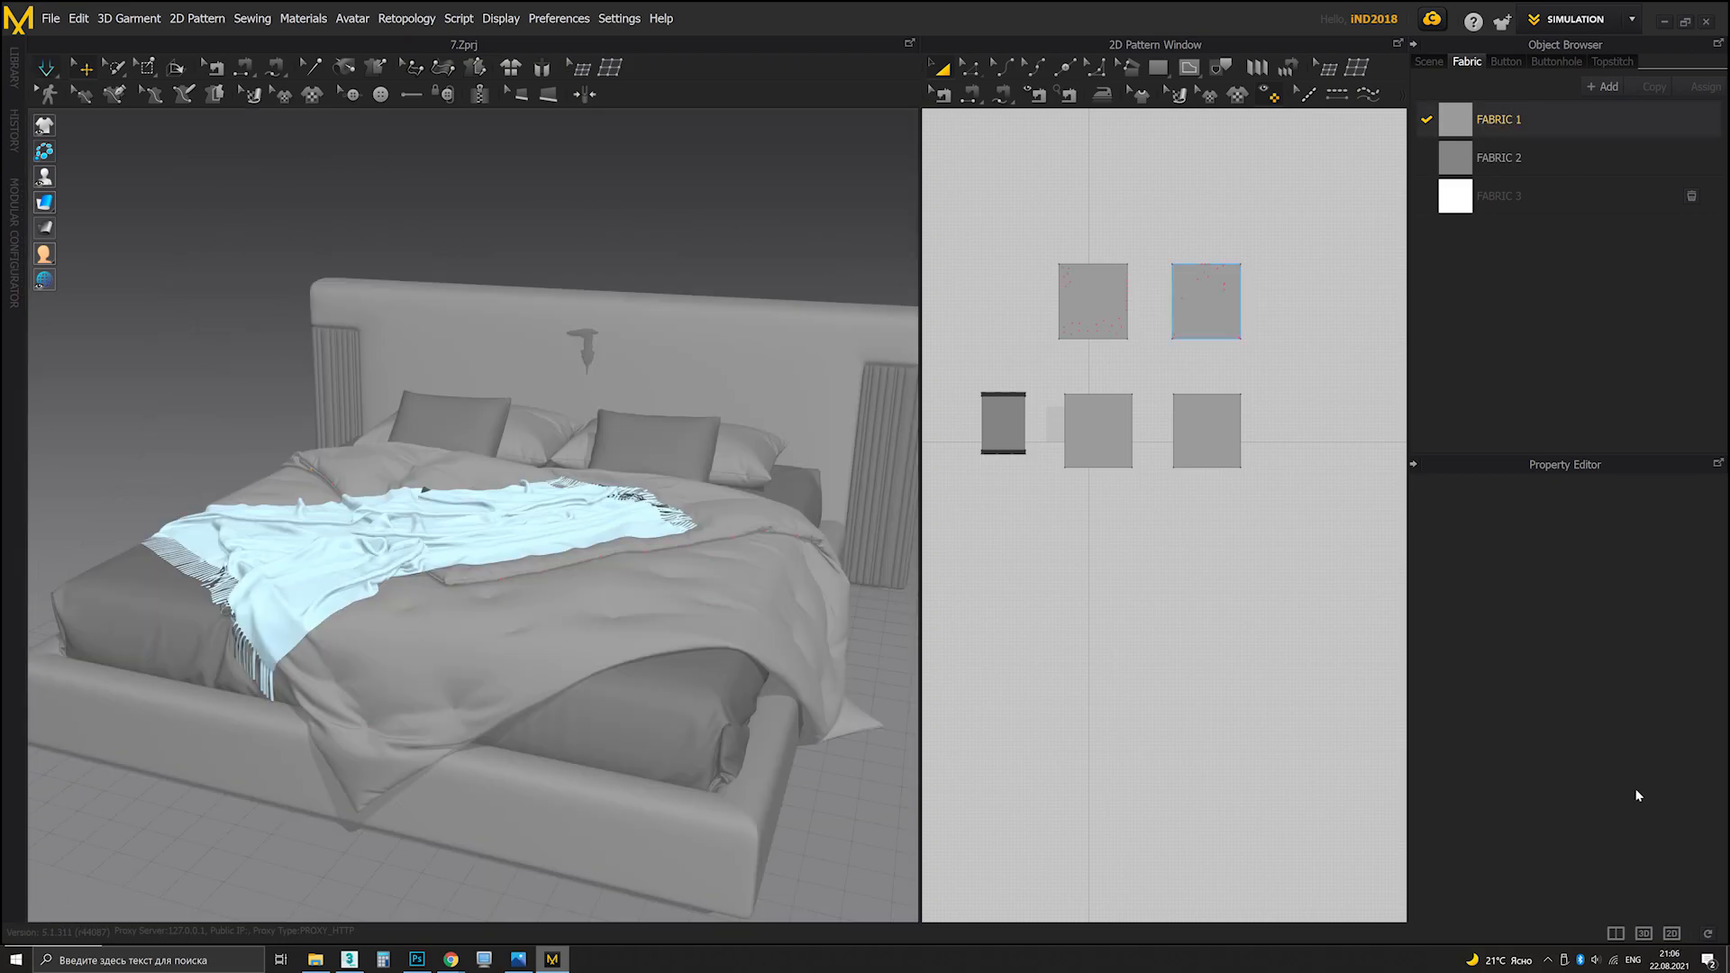
pyautogui.click(1662, 862)
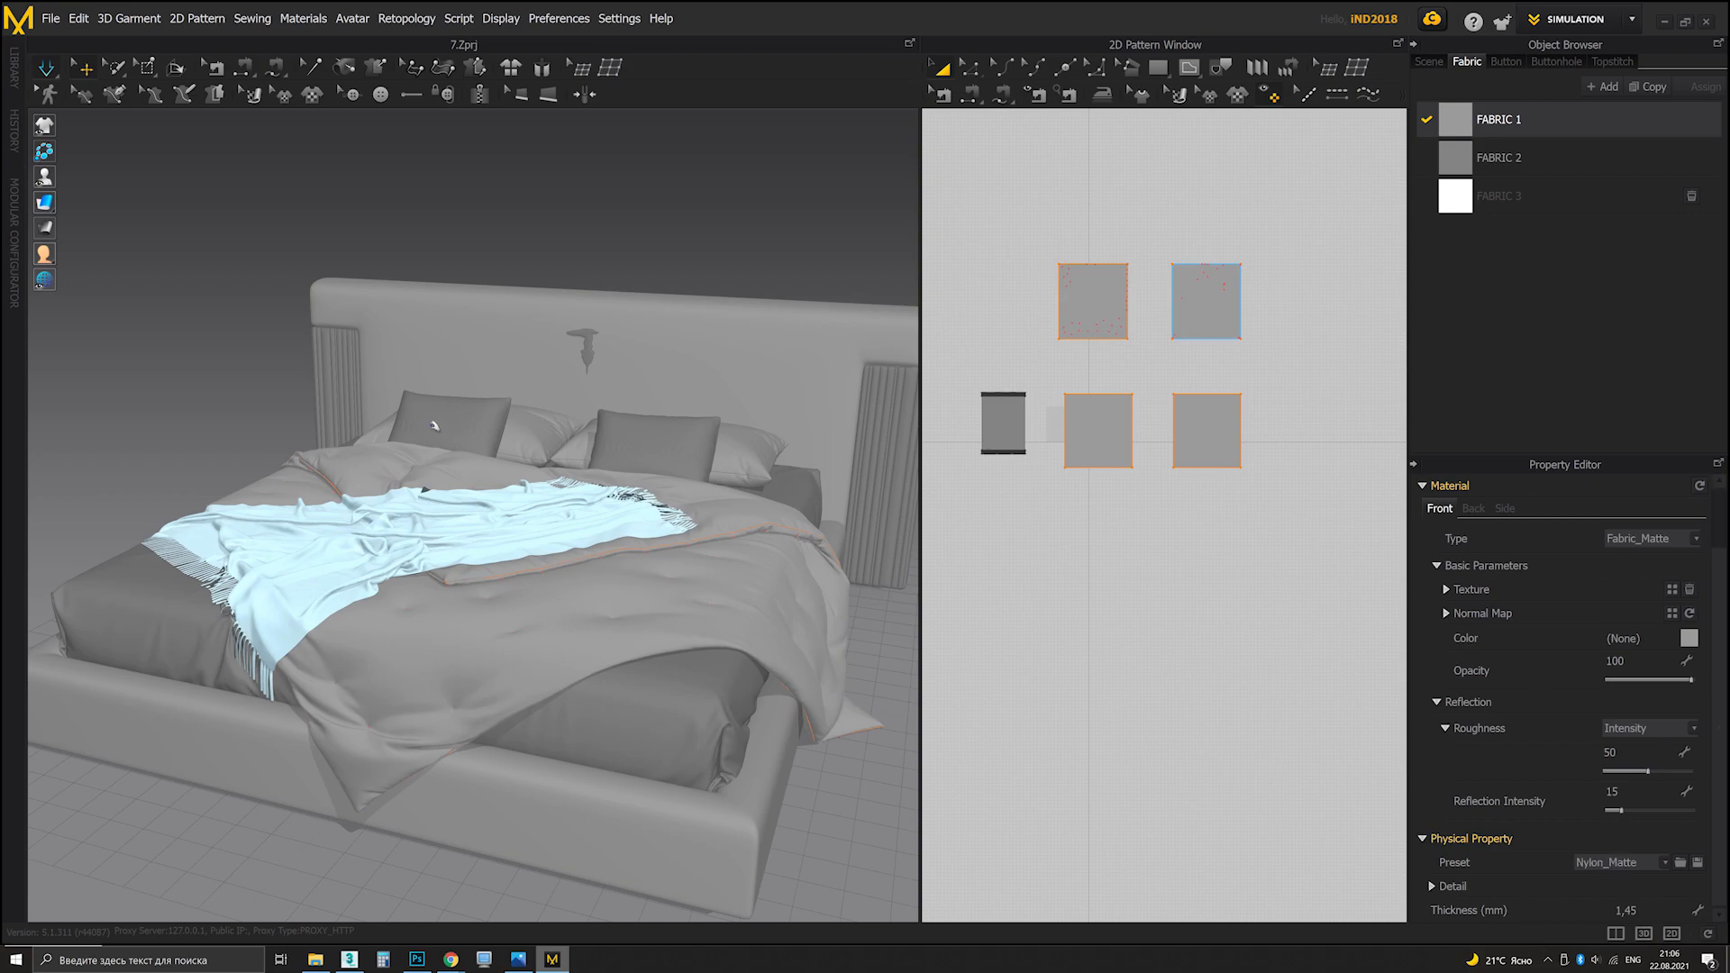
# Step: Examine how the duvet and the fringed throw drape over the bed from several angles
pyautogui.moveTo(434, 427); pyautogui.dragTo(540, 420, button='right')
pyautogui.scroll(3, 451, 509)
pyautogui.moveTo(469, 505); pyautogui.dragTo(600, 458, button='middle')
pyautogui.scroll(2, 595, 491)
pyautogui.moveTo(630, 541); pyautogui.dragTo(575, 560, button='right')
pyautogui.scroll(-3, 575, 560)
pyautogui.moveTo(575, 560); pyautogui.dragTo(350, 525, button='middle')
pyautogui.moveTo(351, 524); pyautogui.dragTo(484, 535, button='right')
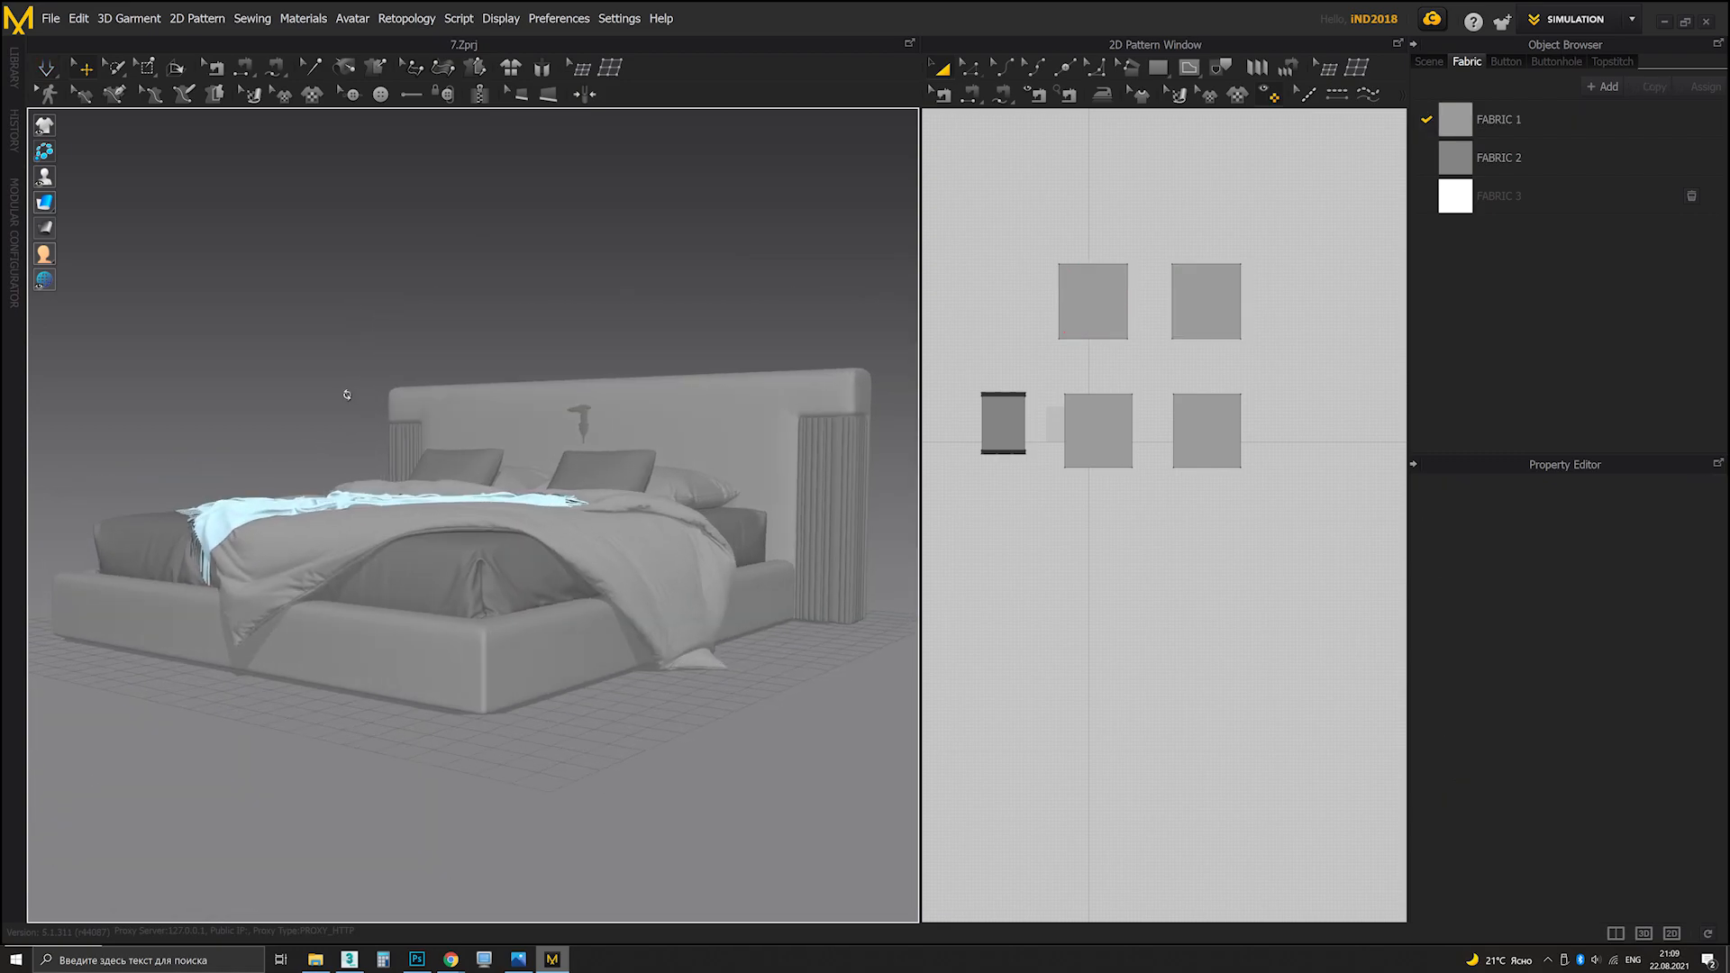
pyautogui.moveTo(225, 290); pyautogui.dragTo(289, 301, button='right')
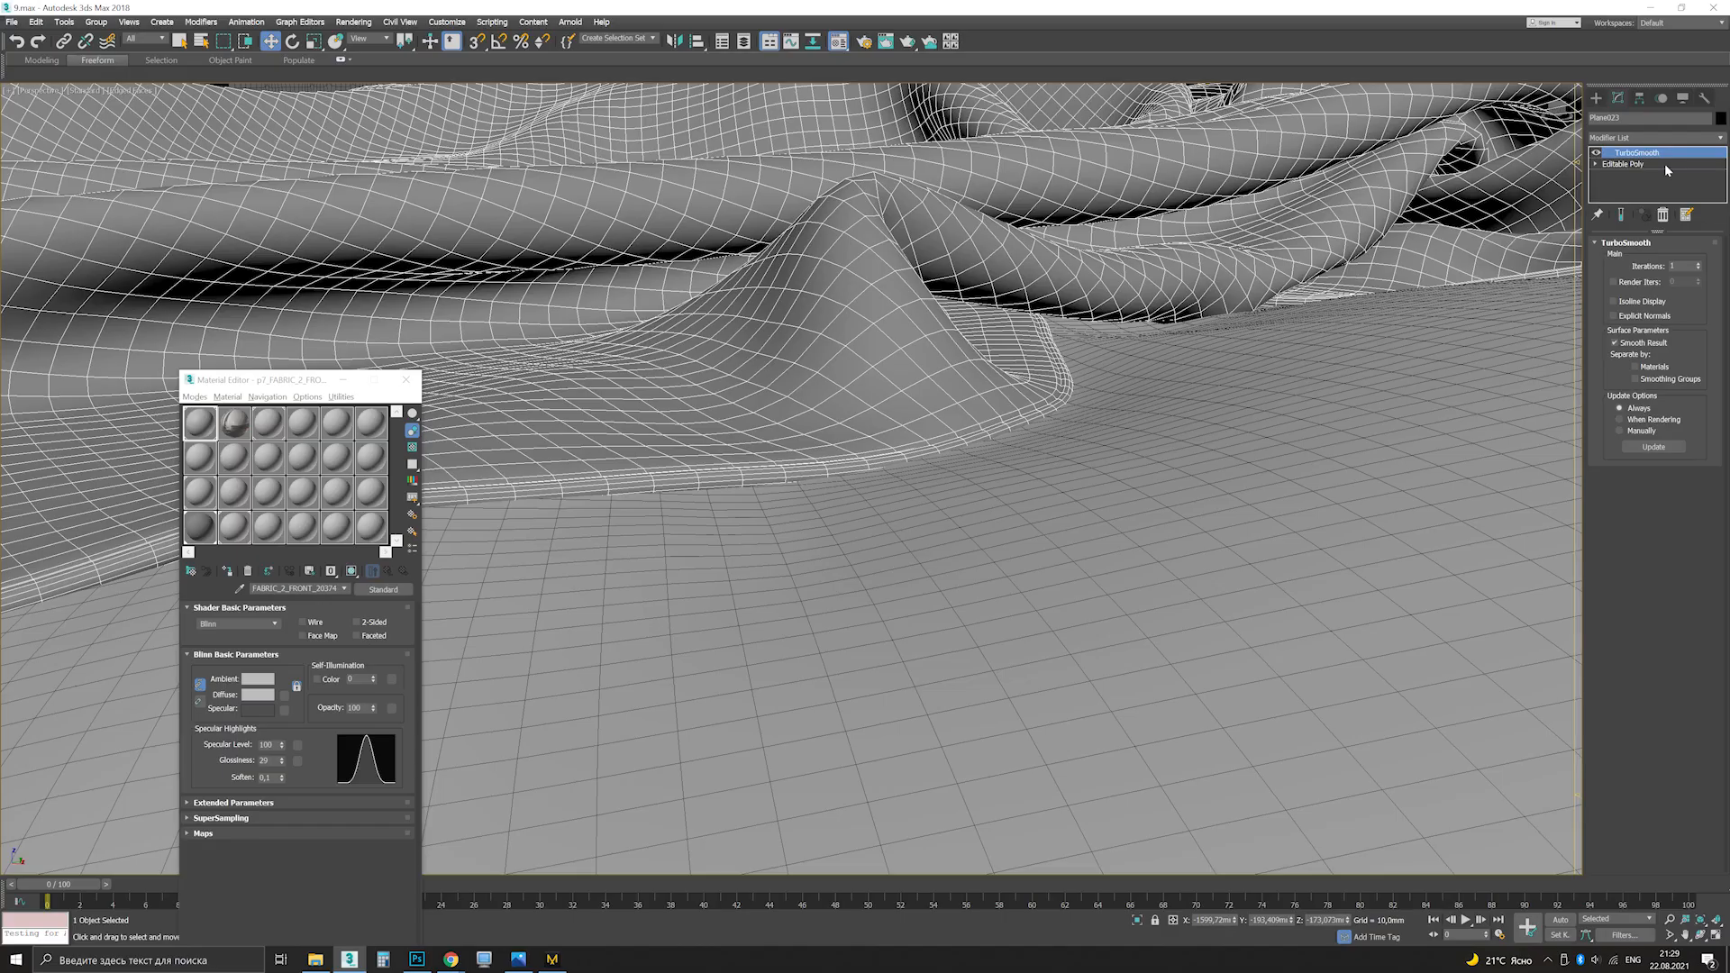
# Step: Nudge individual Editable Poly vertices along the throw's long hem to even out its edge, and return to the TurboSmooth level
pyautogui.click(1663, 163)
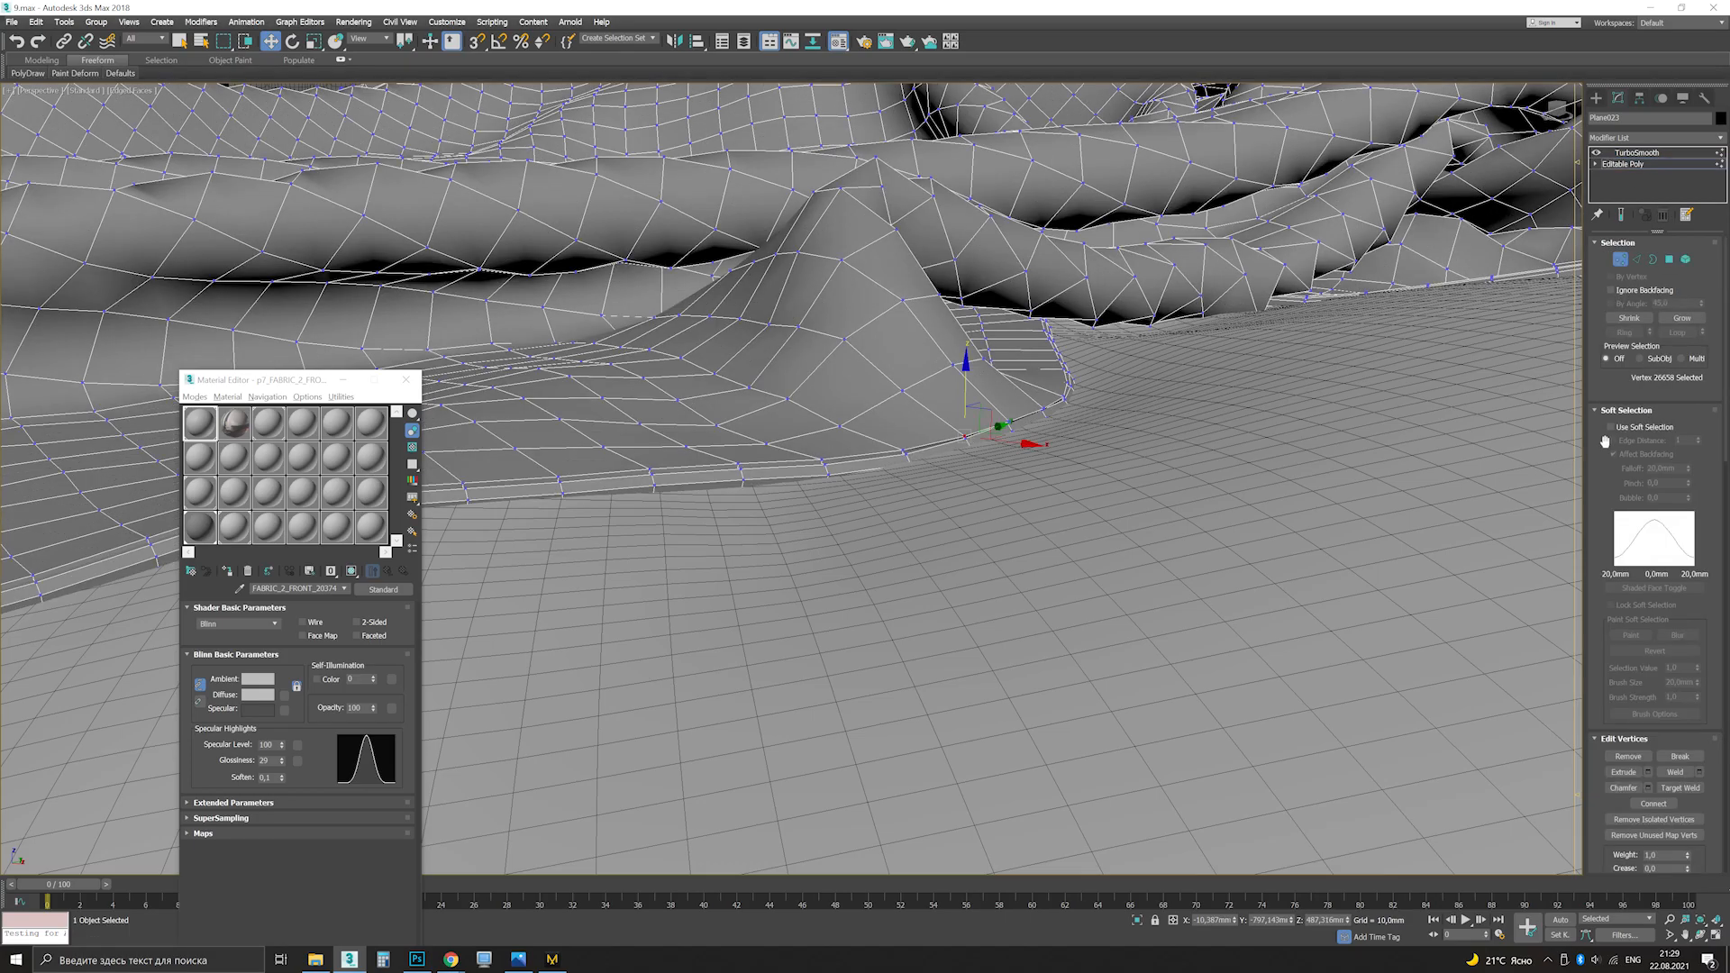
pyautogui.moveTo(1078, 387); pyautogui.dragTo(1137, 457, button='middle')
pyautogui.click(1228, 392)
pyautogui.keyDown('alt'); pyautogui.moveTo(1332, 402); pyautogui.dragTo(1210, 455, button='middle'); pyautogui.keyUp('alt')
pyautogui.moveTo(1210, 456); pyautogui.dragTo(1210, 451)
pyautogui.click(1450, 431)
pyautogui.moveTo(1450, 431); pyautogui.dragTo(1171, 464, button='middle')
pyautogui.click(1092, 494)
pyautogui.click(1374, 471)
pyautogui.moveTo(1374, 471); pyautogui.dragTo(1122, 487, button='middle')
pyautogui.click(1378, 472)
pyautogui.moveTo(1378, 472); pyautogui.dragTo(947, 515, button='middle')
pyautogui.click(1182, 473)
pyautogui.moveTo(1268, 471); pyautogui.dragTo(947, 474, button='middle')
pyautogui.click(1141, 484)
pyautogui.click(1291, 467)
pyautogui.click(1611, 427)
pyautogui.click(1632, 154)
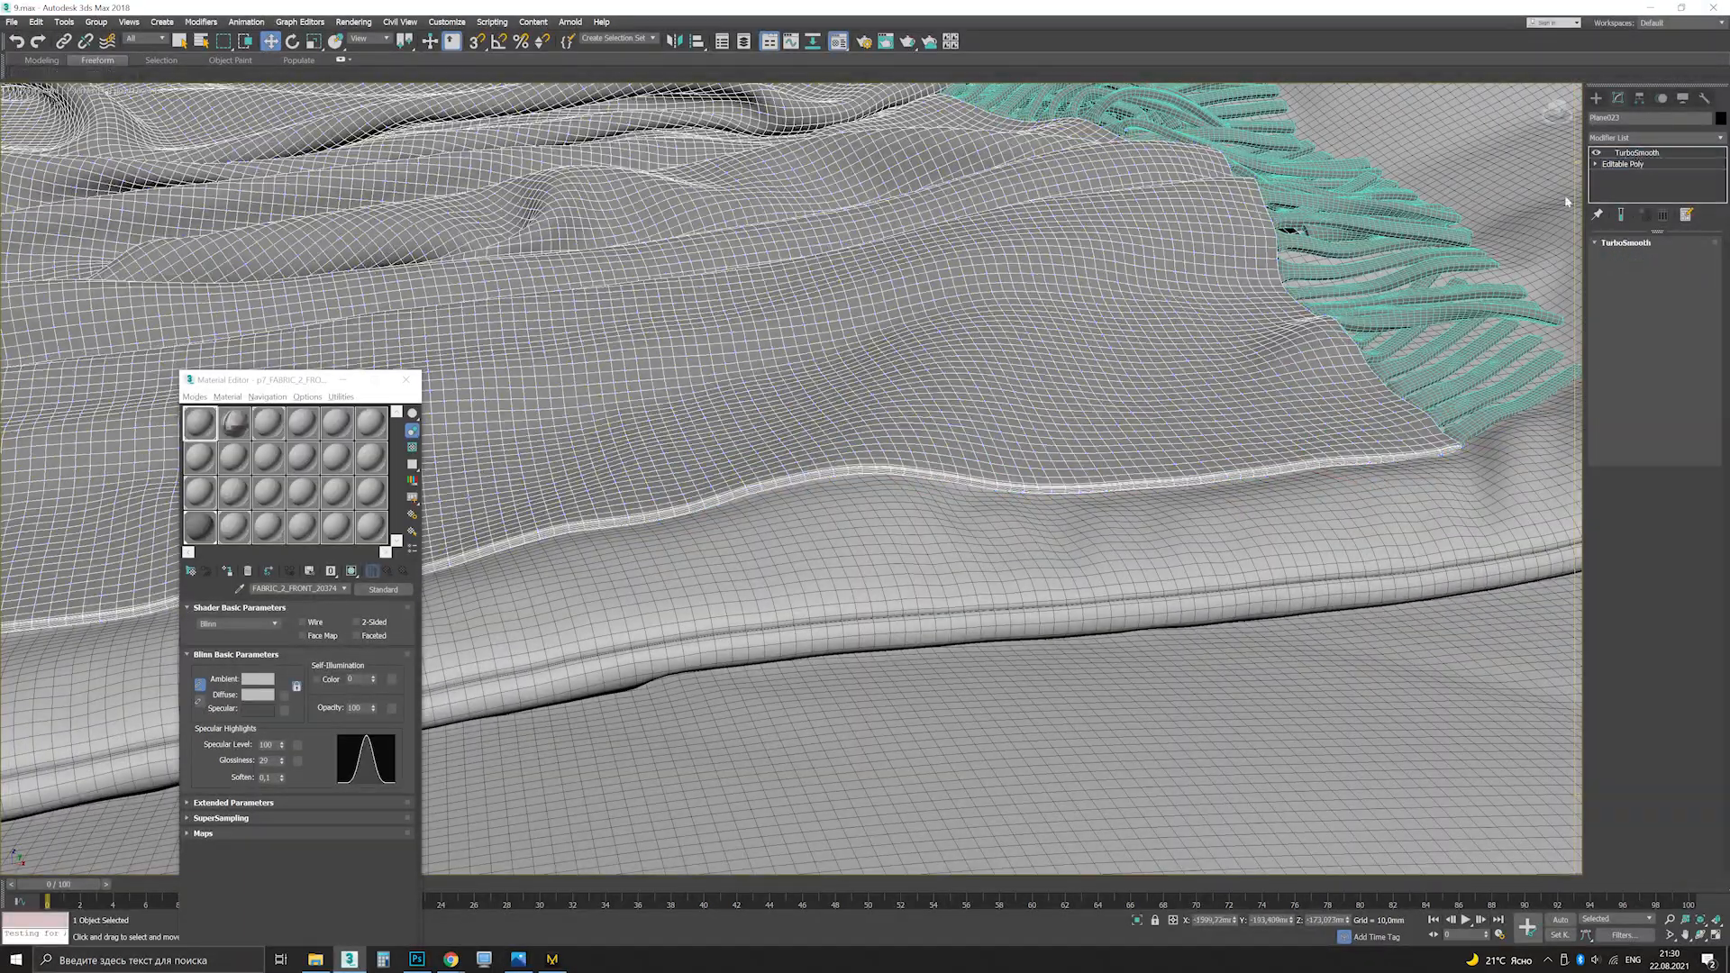
# Step: Hide the edged-face overlay and examine the smoothed throw across the bed
pyautogui.press('F4')
pyautogui.scroll(-5, 1216, 396)
pyautogui.keyDown('alt'); pyautogui.moveTo(1216, 397); pyautogui.dragTo(945, 492, button='middle'); pyautogui.keyUp('alt')
pyautogui.scroll(-3, 945, 491)
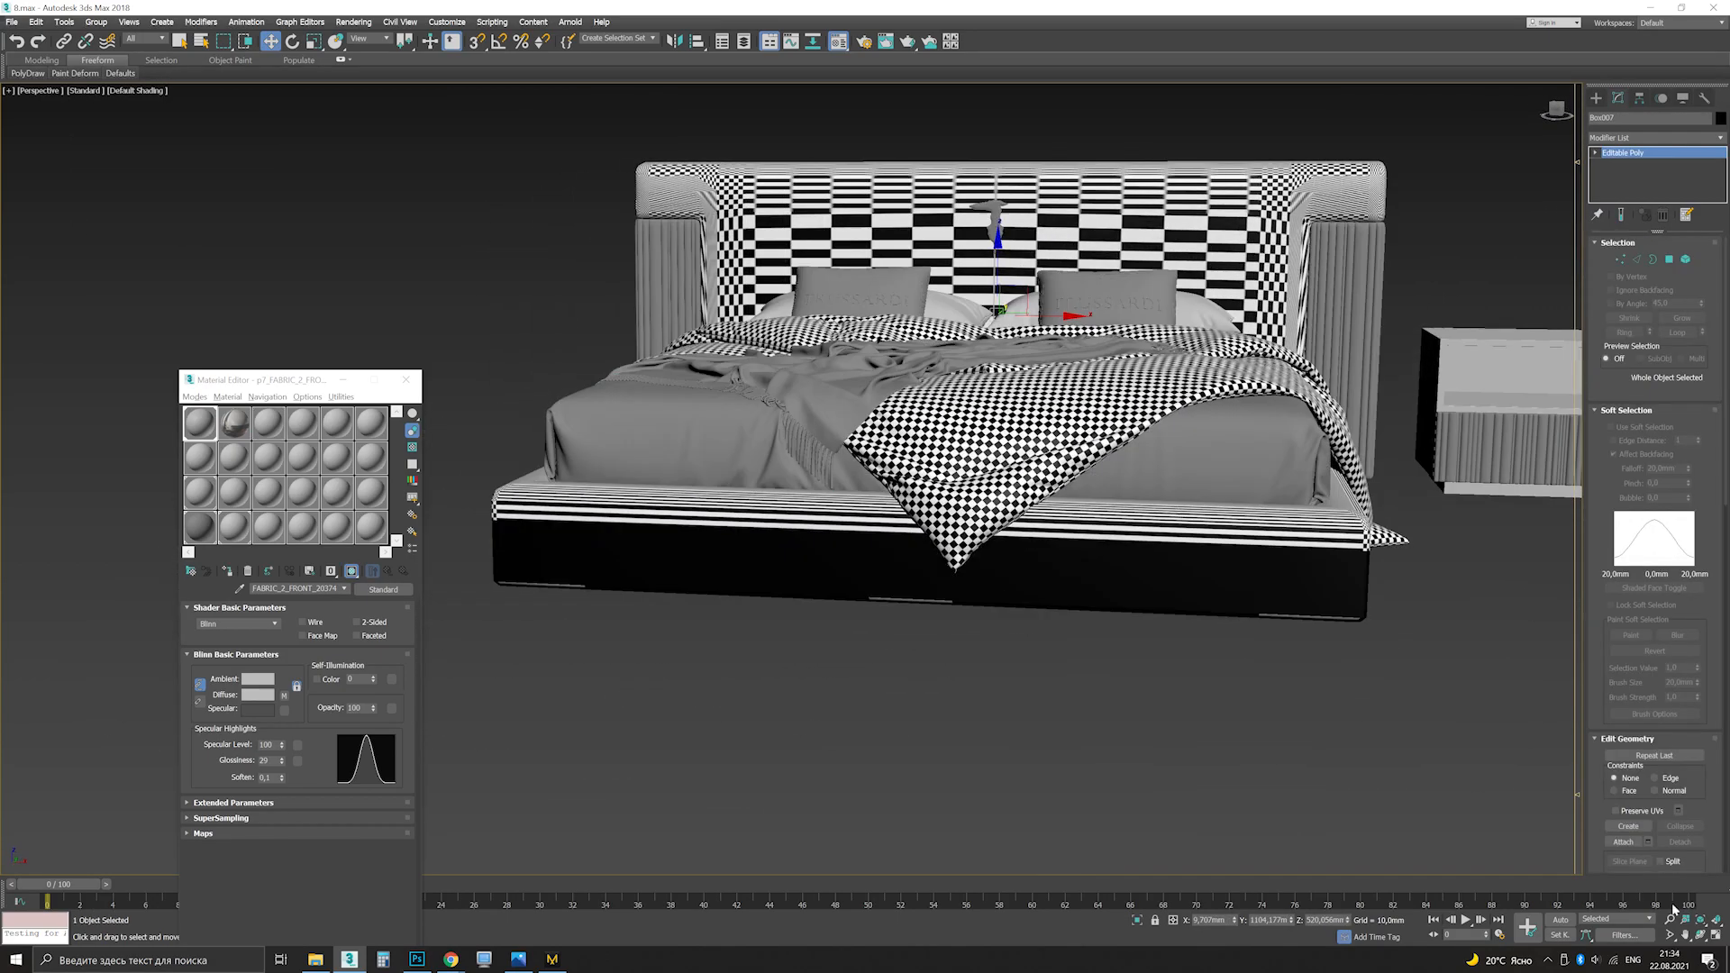
# Step: In the shaded front view, apply Unwrap UVW to the bed frame's selected polygons and open the UV editor at face level
pyautogui.hotkey('alt', 'w')
pyautogui.hotkey('alt', 'w')
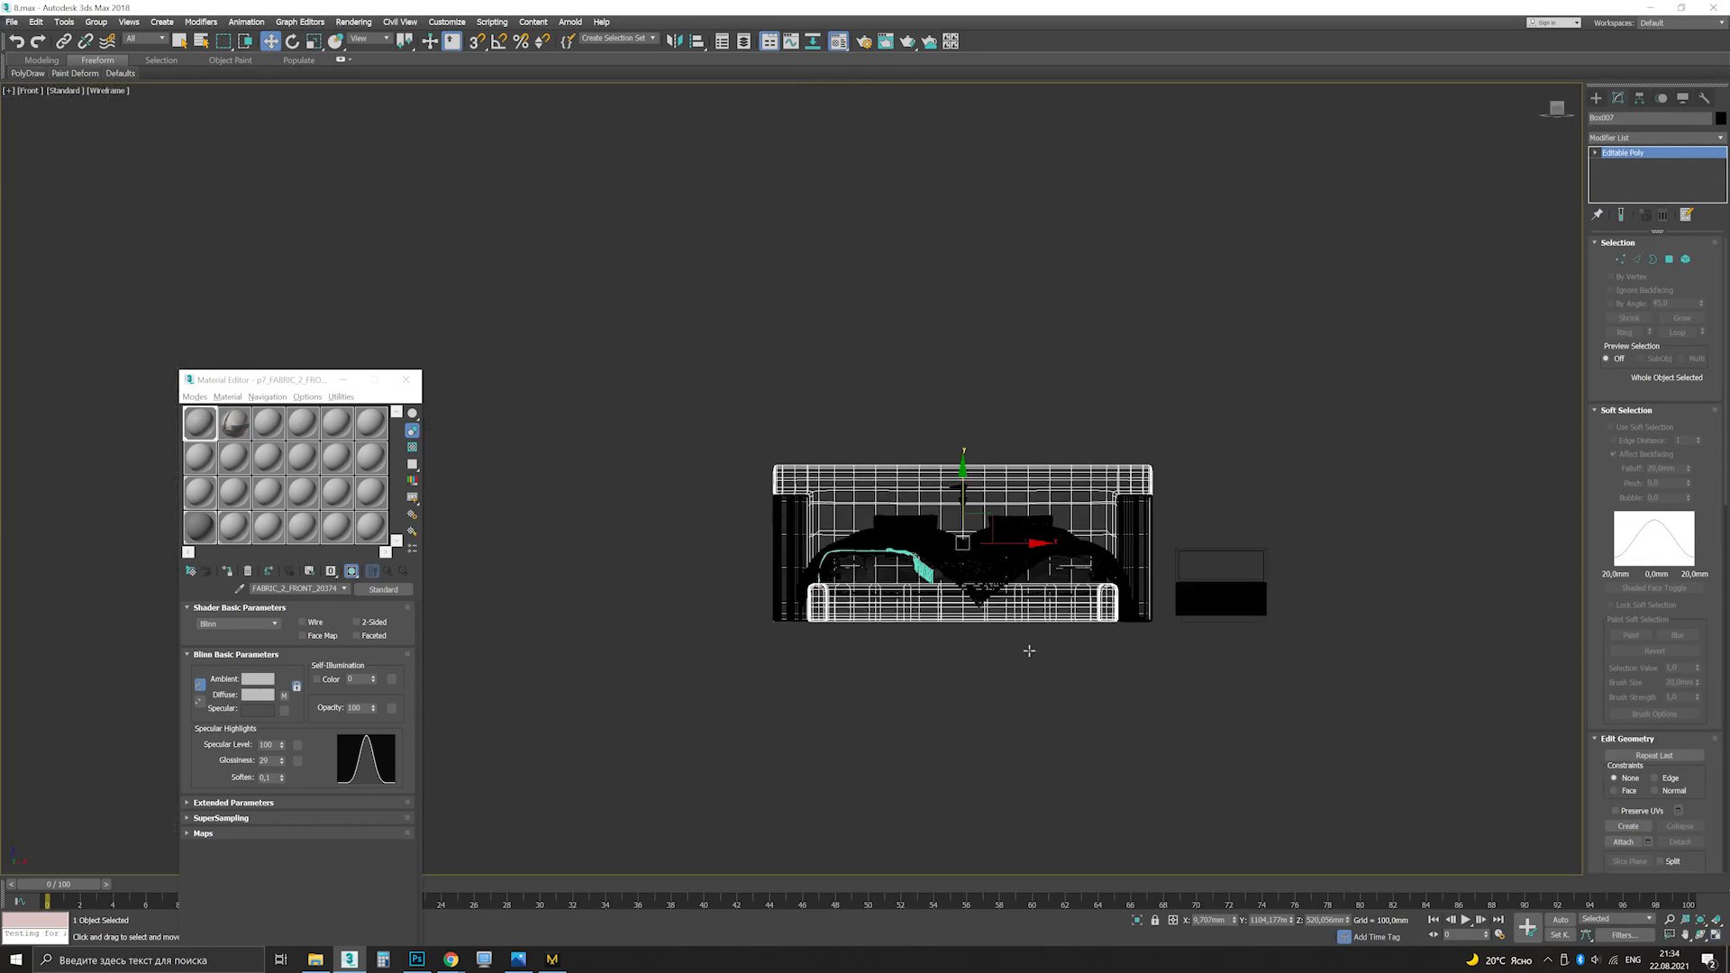
pyautogui.press('F3')
pyautogui.scroll(10, 1002, 631)
pyautogui.click(1670, 260)
pyautogui.click(1672, 138)
pyautogui.scroll(-10, 1655, 451)
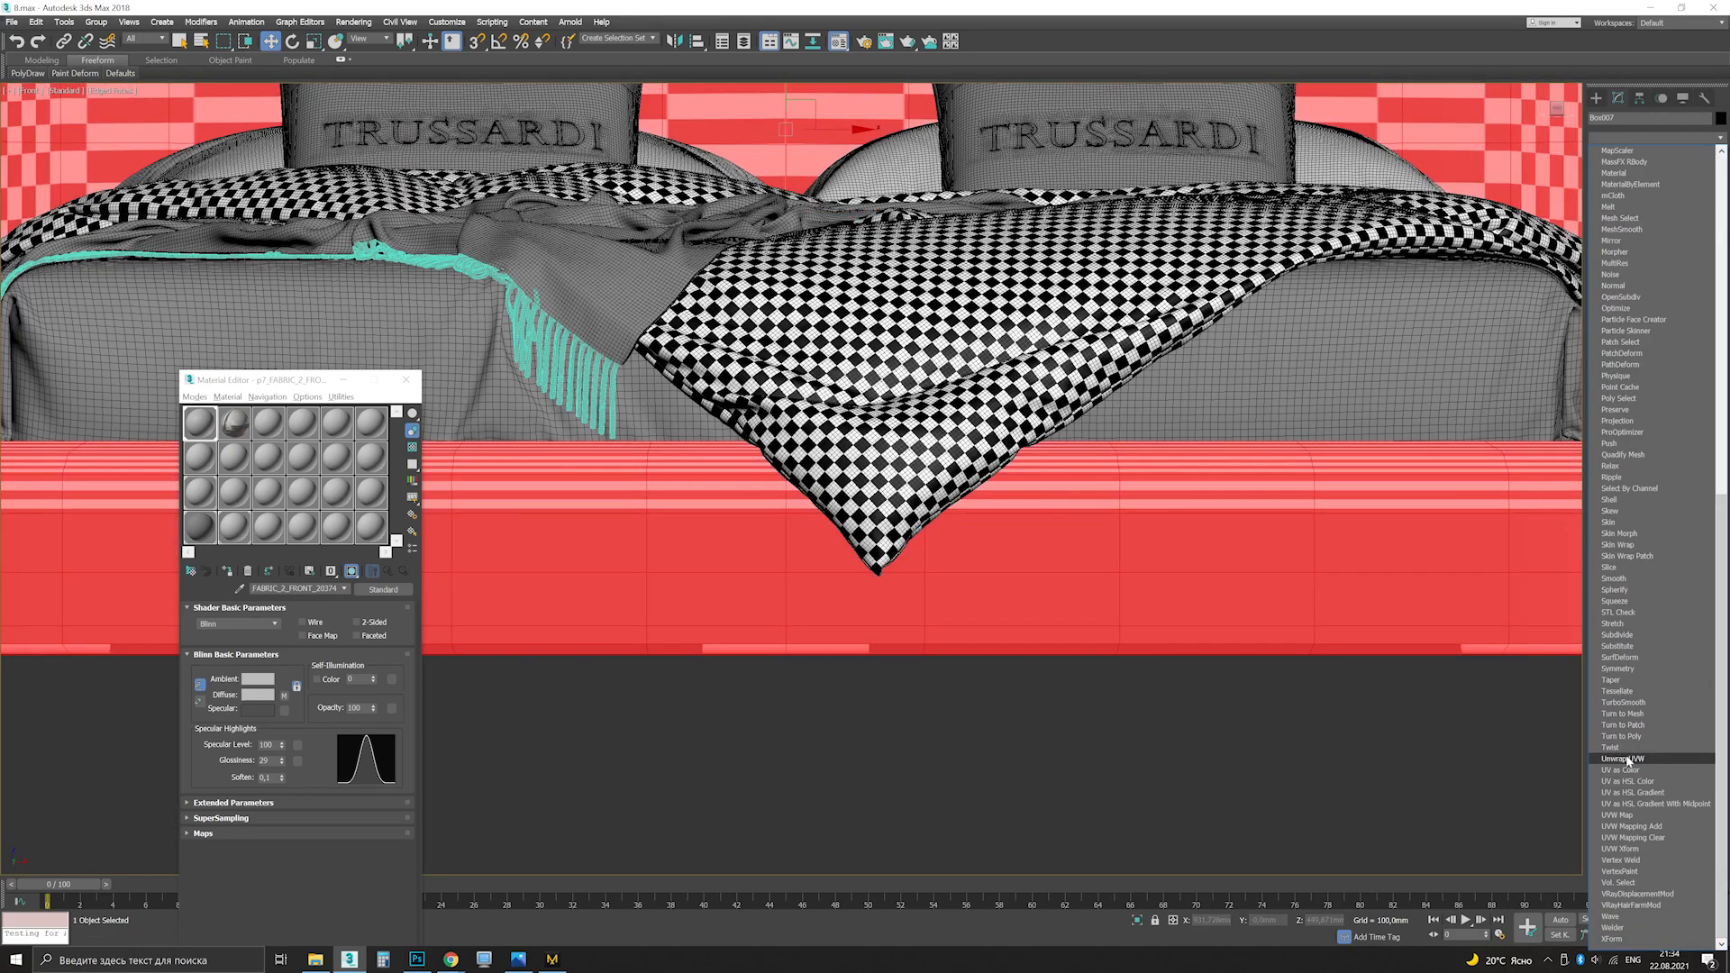
pyautogui.click(1627, 760)
pyautogui.click(1654, 264)
pyautogui.click(1651, 532)
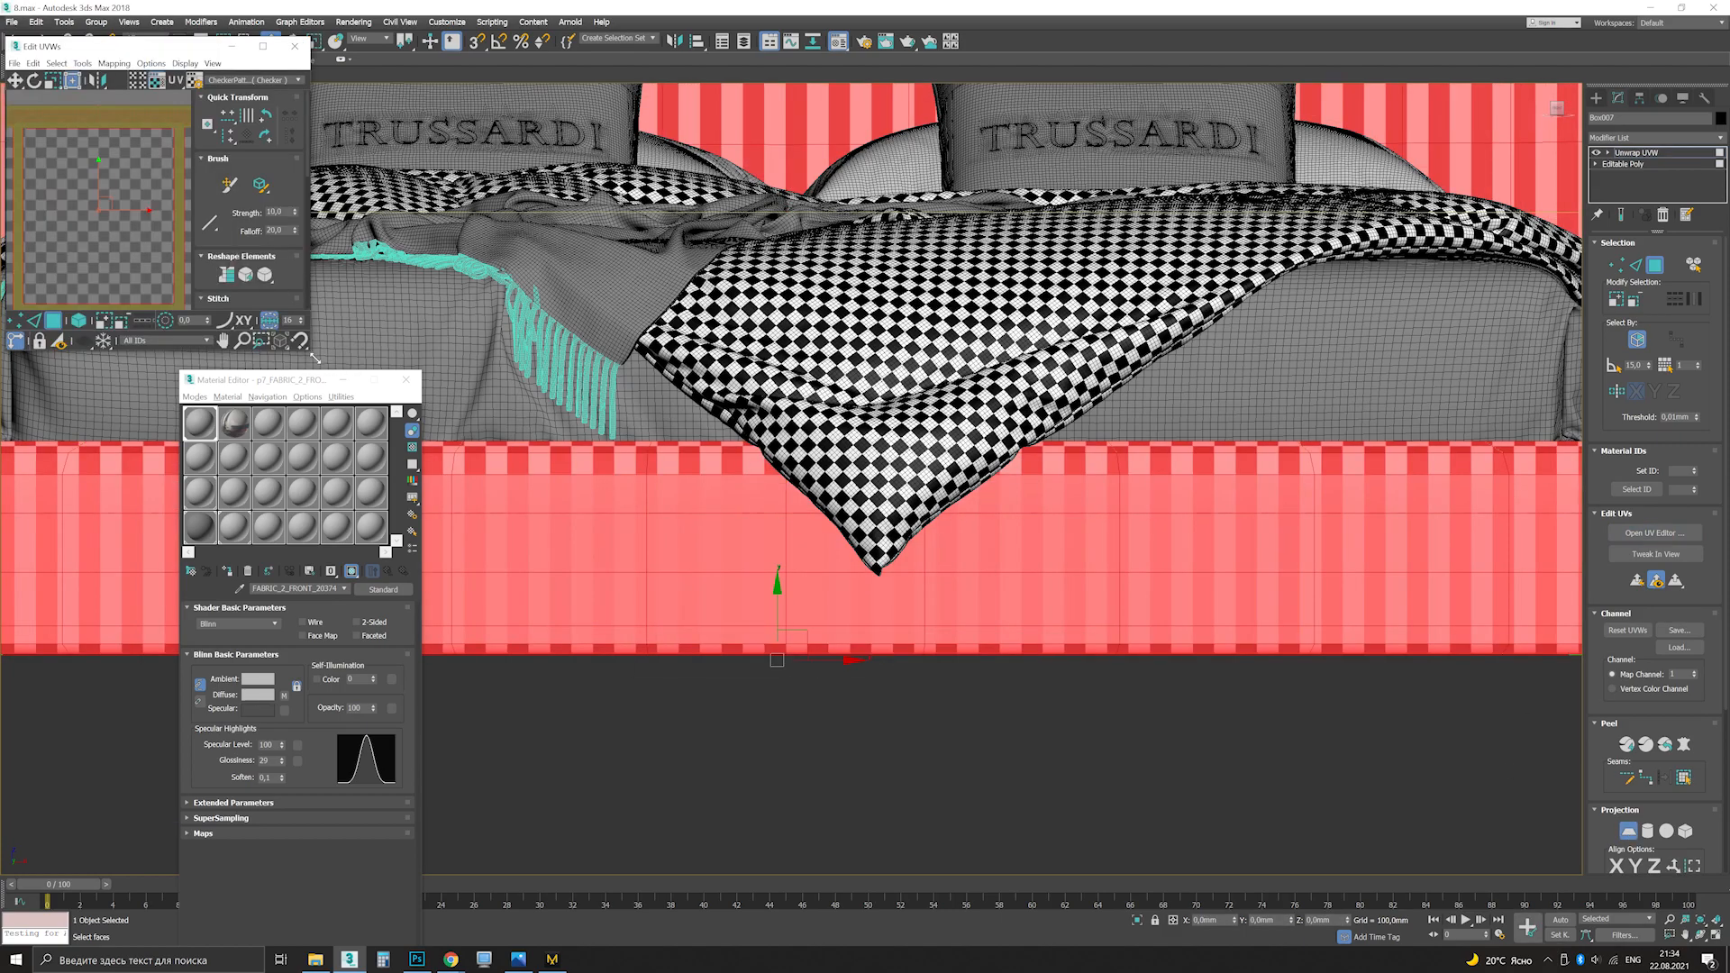
# Step: Enlarge the UV editor and relax the bed frame's UV vertices by polygon angles with the amount at 1.0
pyautogui.moveTo(315, 360); pyautogui.dragTo(1126, 751)
pyautogui.press('1')
pyautogui.click(82, 63)
pyautogui.click(108, 266)
pyautogui.click(159, 162)
pyautogui.moveTo(116, 137); pyautogui.dragTo(119, 83)
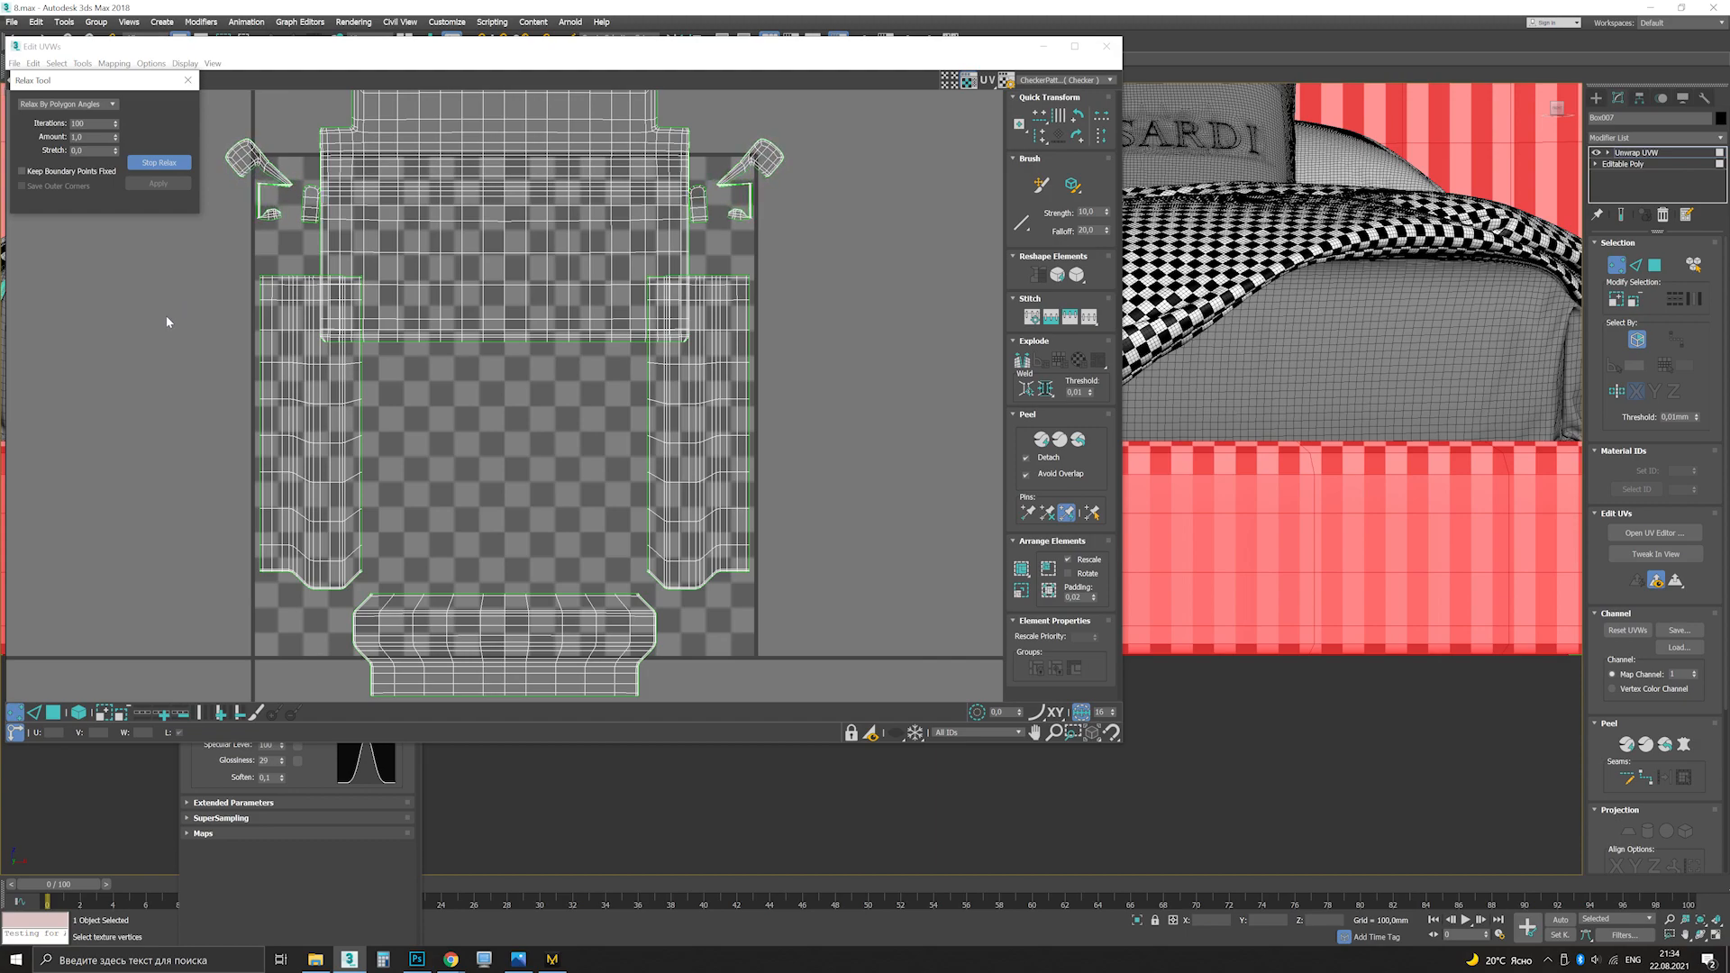
pyautogui.scroll(5, 756, 163)
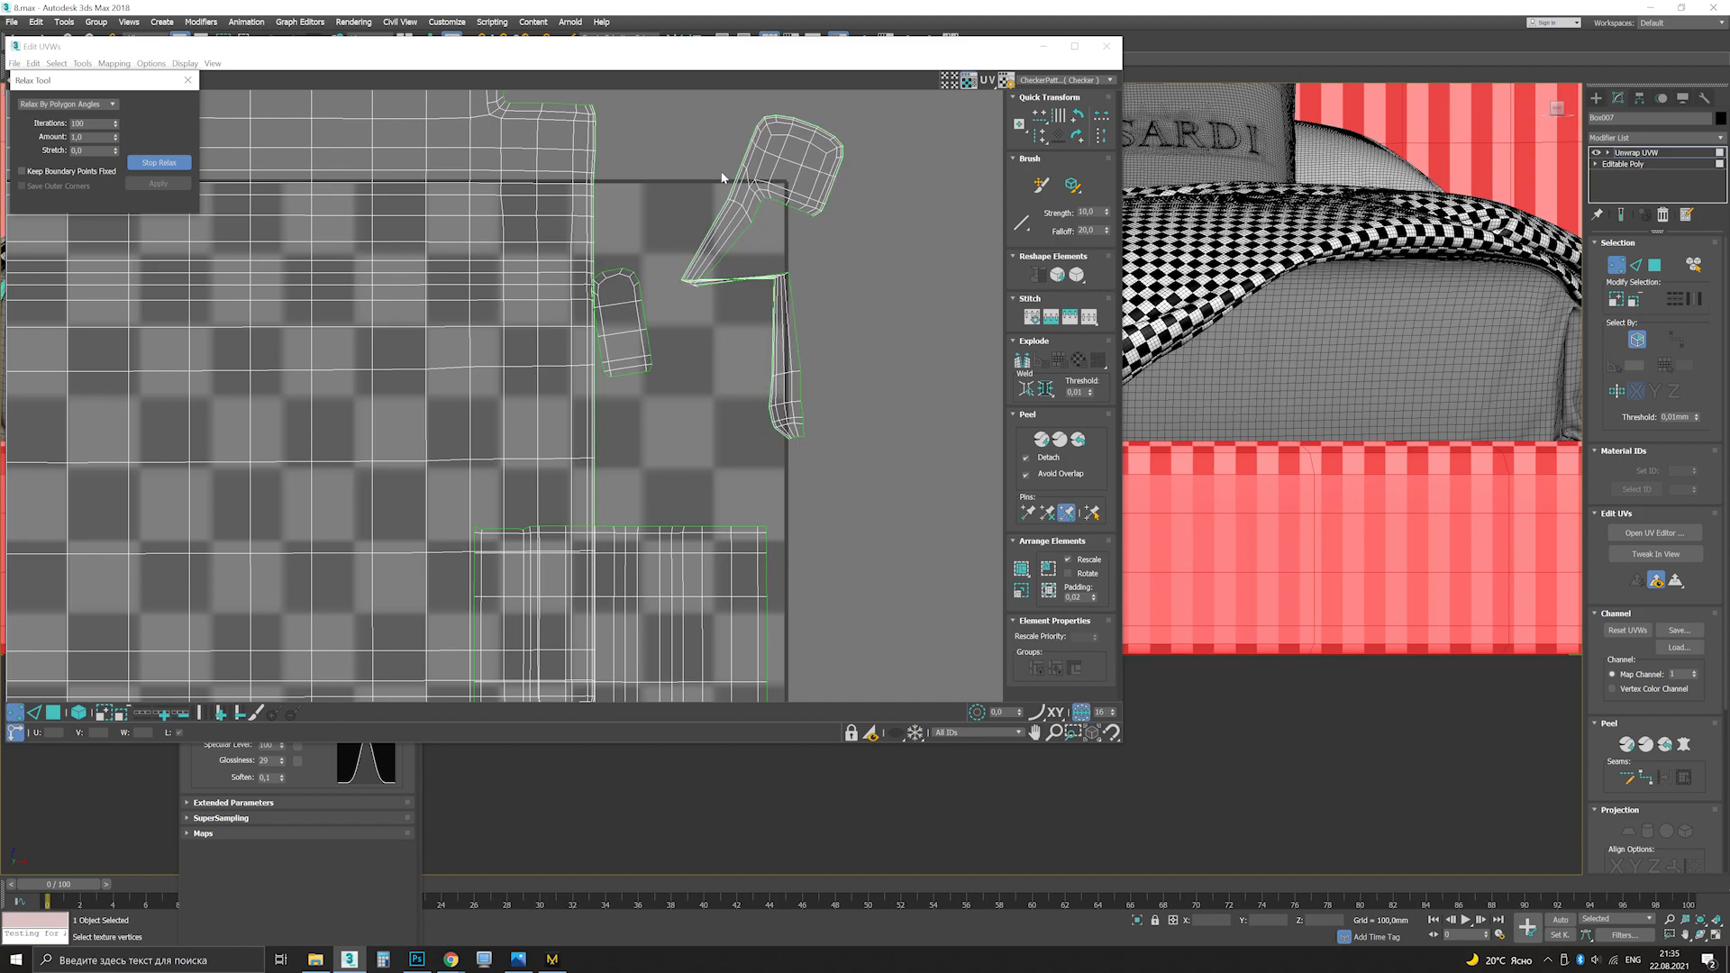
pyautogui.scroll(2, 831, 118)
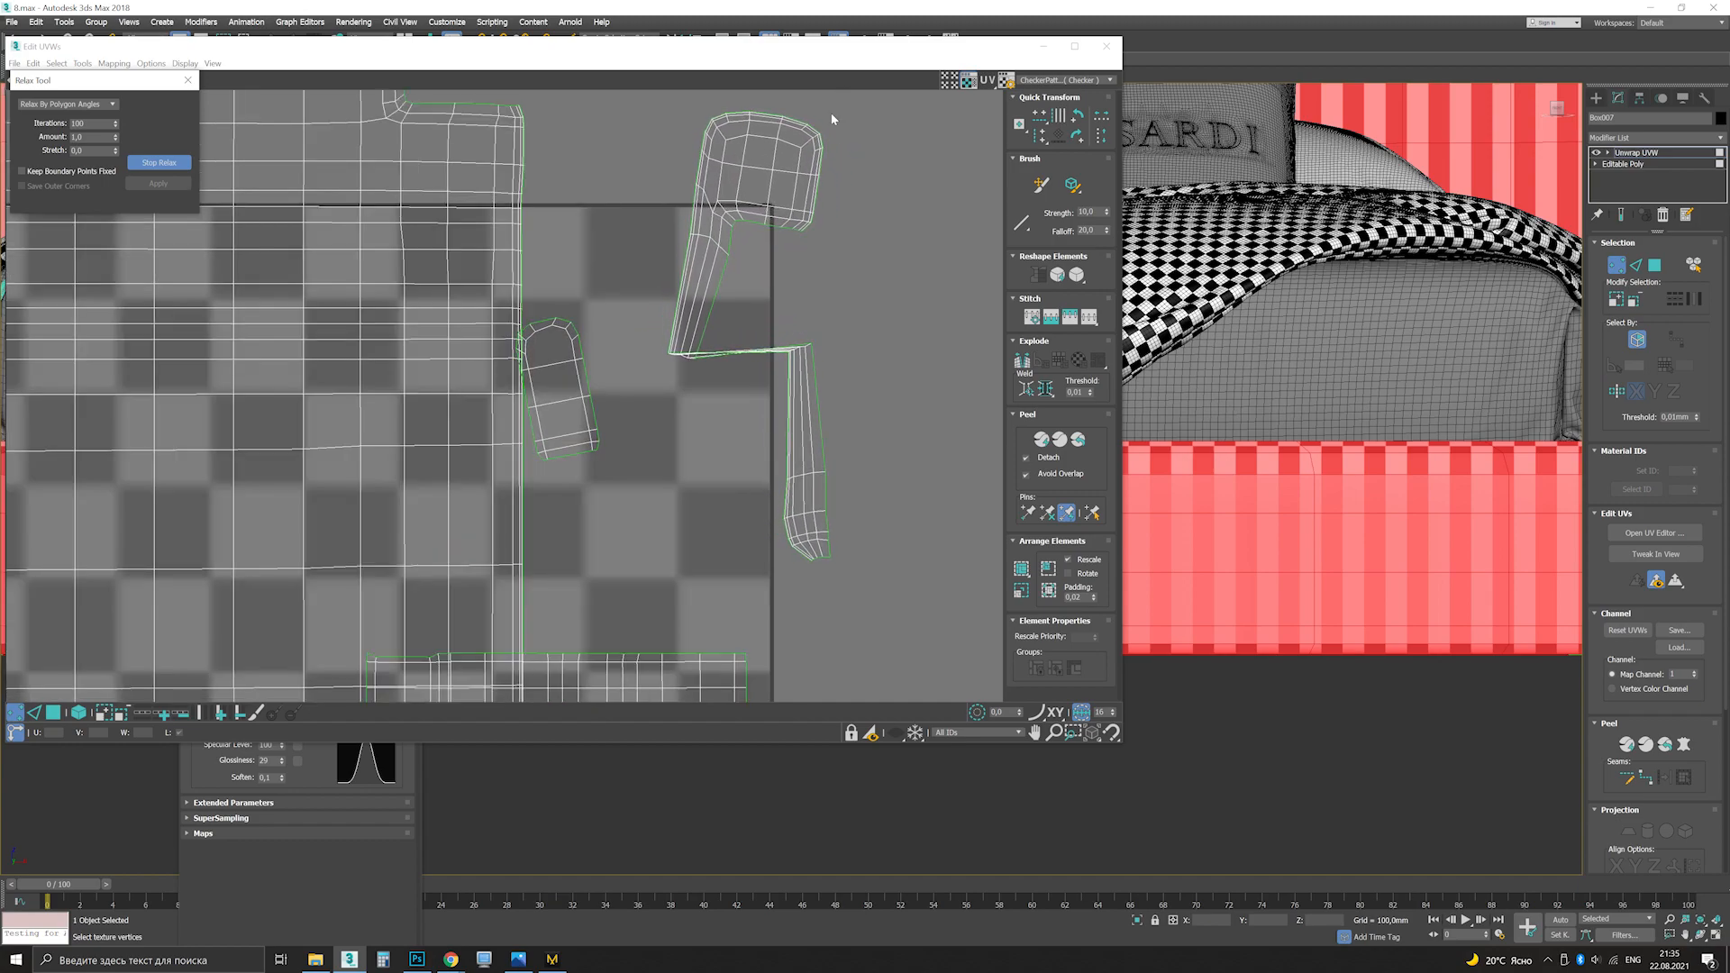
pyautogui.scroll(-4, 692, 287)
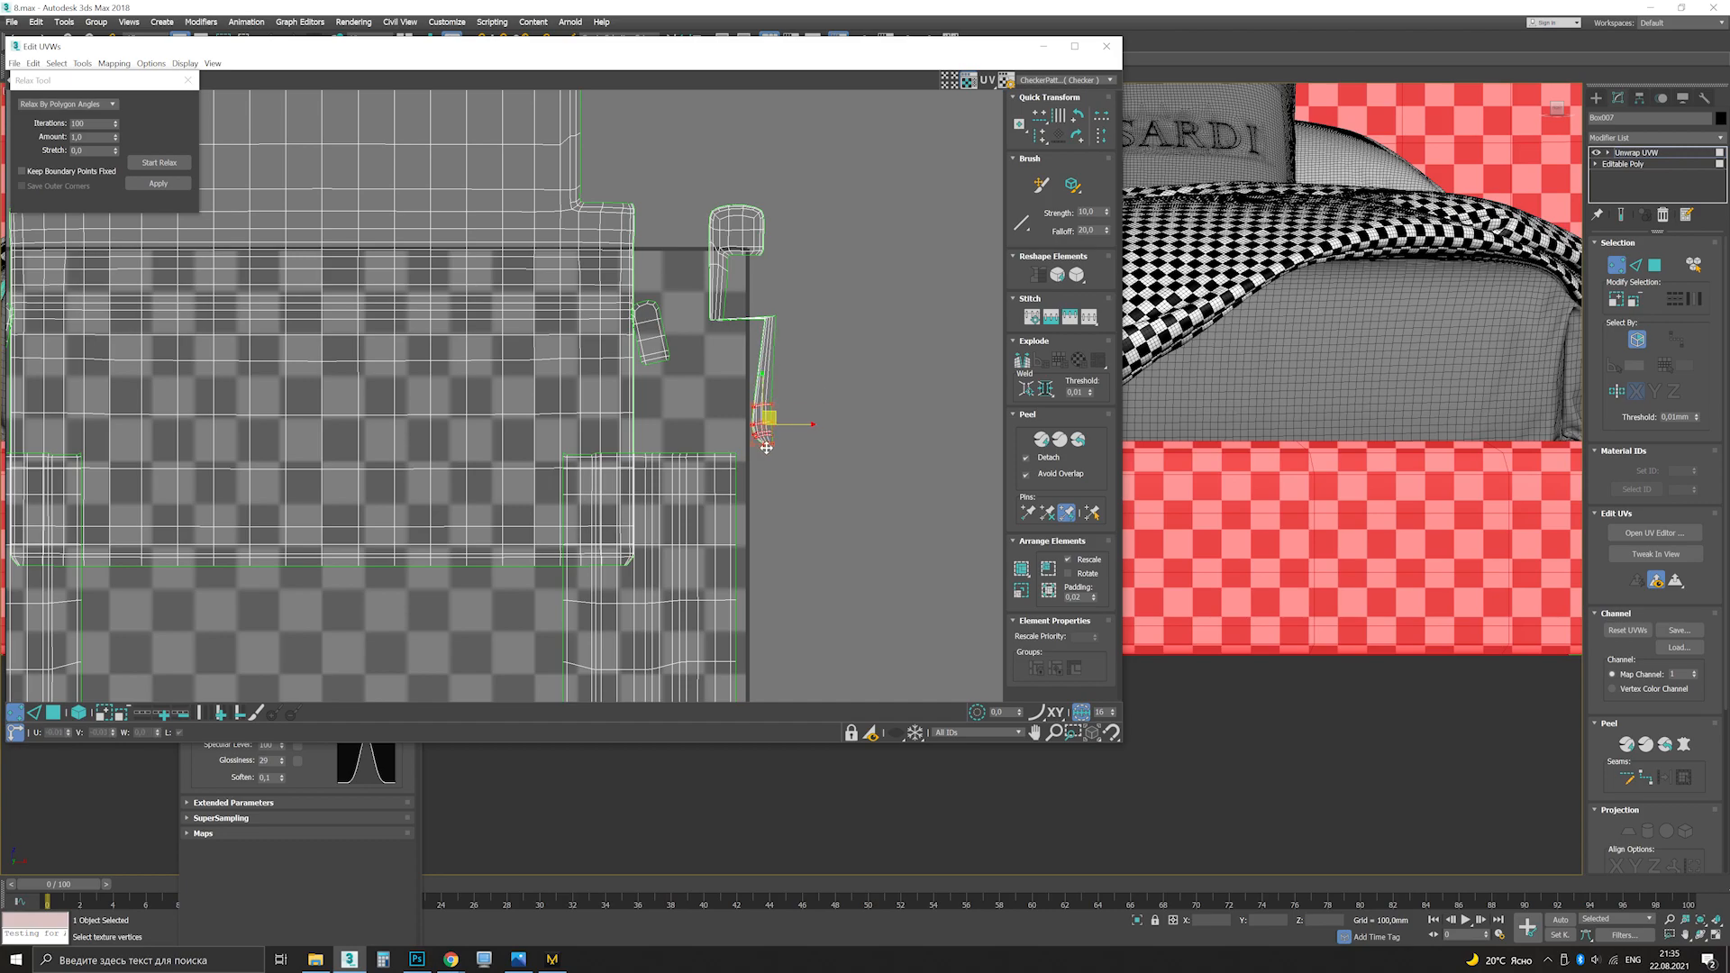
# Step: Reposition the end vertices of the narrow side-strip UV shells and relax the frame's UVs again
pyautogui.moveTo(773, 434); pyautogui.dragTo(715, 517)
pyautogui.scroll(-3, 854, 404)
pyautogui.scroll(3, 236, 405)
pyautogui.moveTo(248, 368); pyautogui.dragTo(320, 435)
pyautogui.moveTo(289, 407); pyautogui.dragTo(364, 502)
pyautogui.click(270, 378)
pyautogui.click(145, 164)
# Step: Rotate the two side-panel UV shells to horizontal and straighten the small tab shells beside the large central shell
pyautogui.scroll(-4, 366, 326)
pyautogui.scroll(2, 470, 350)
pyautogui.scroll(-4, 504, 309)
pyautogui.click(289, 401)
pyautogui.moveTo(222, 52); pyautogui.dragTo(484, 103)
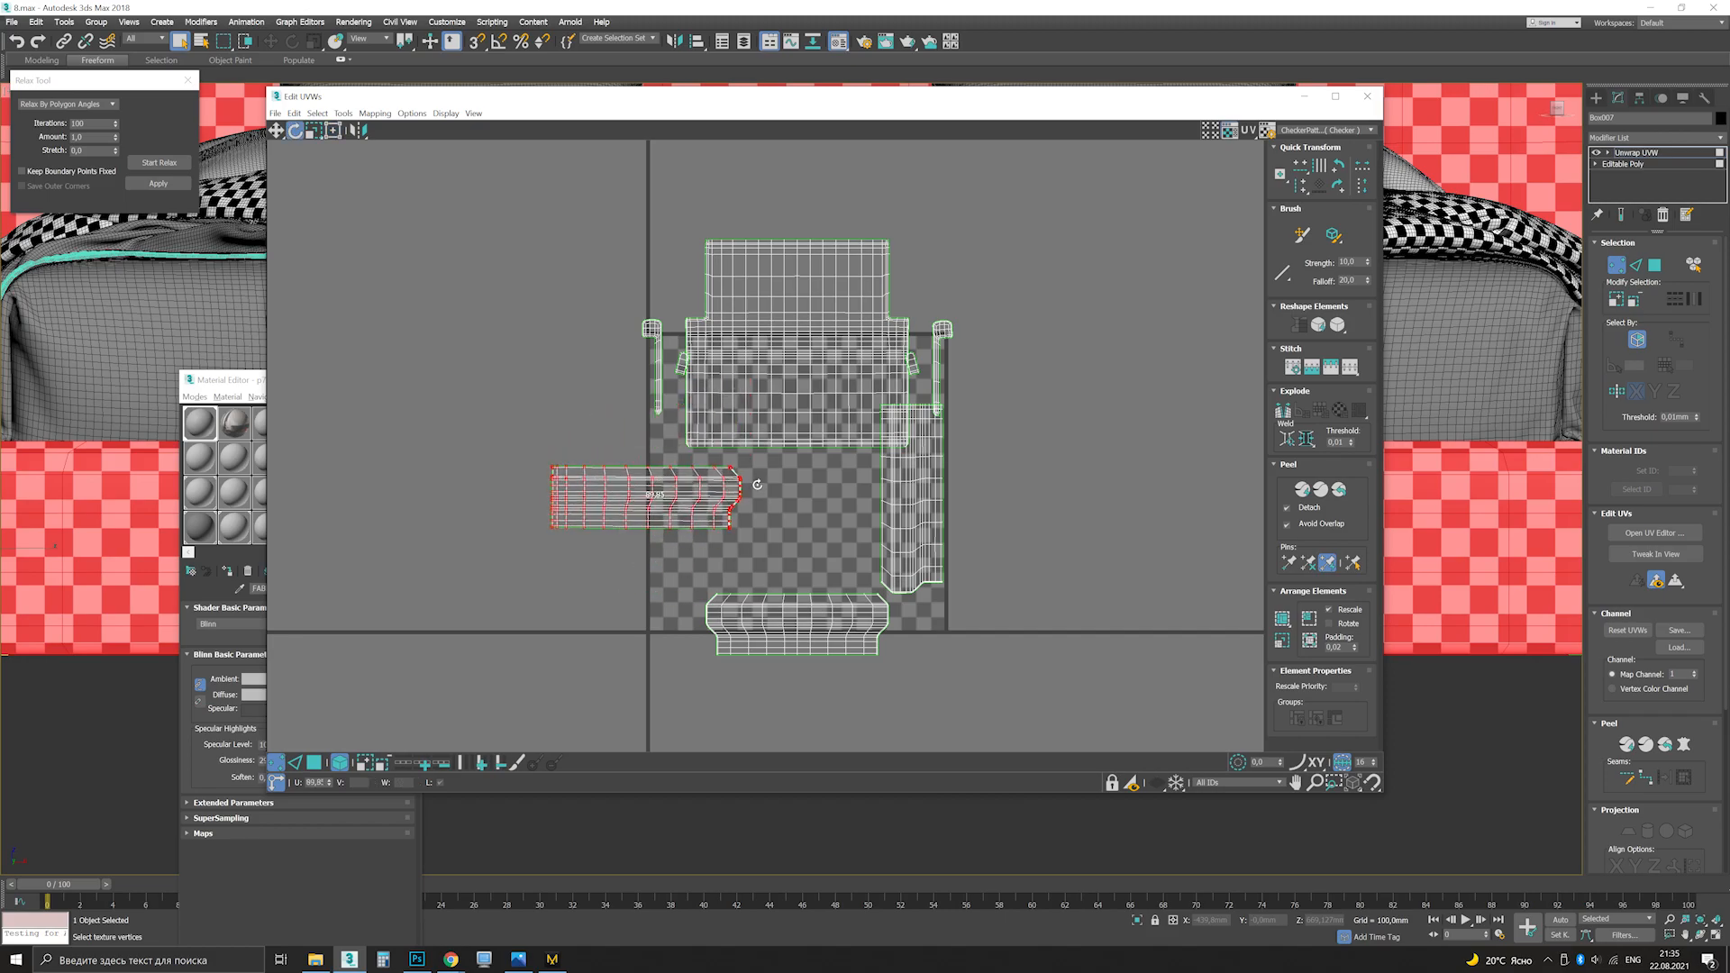
pyautogui.scroll(4, 885, 364)
pyautogui.moveTo(928, 335); pyautogui.dragTo(961, 396)
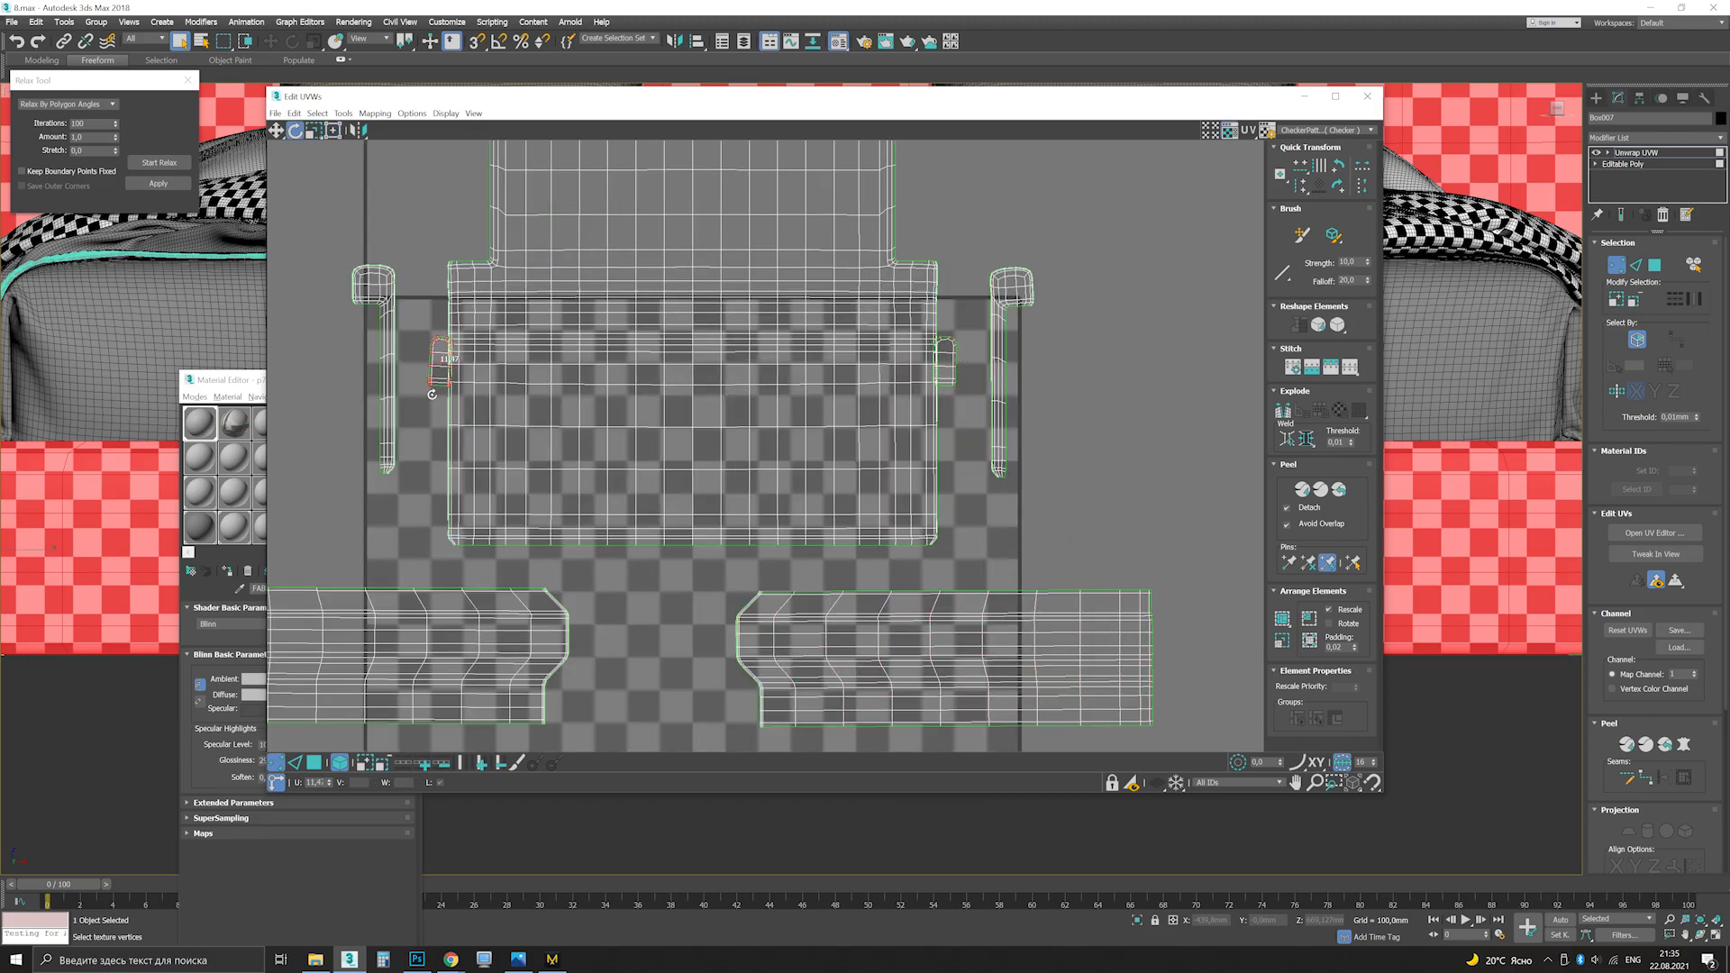
# Step: Scale all the frame's UV shells up uniformly, close the UV editor and convert the bed frame back to Editable Poly
pyautogui.scroll(-6, 721, 464)
pyautogui.hotkey('ctrl', 'a')
pyautogui.moveTo(1063, 97); pyautogui.dragTo(1171, 640)
pyautogui.scroll(-3, 841, 861)
pyautogui.moveTo(841, 860); pyautogui.dragTo(863, 698, button='middle')
pyautogui.click(441, 674)
pyautogui.keyDown('ctrl'); pyautogui.moveTo(918, 751); pyautogui.dragTo(1113, 545); pyautogui.keyUp('ctrl')
pyautogui.click(1474, 639)
pyautogui.rightClick(1127, 560)
pyautogui.click(1164, 668)
pyautogui.scroll(-5, 1034, 679)
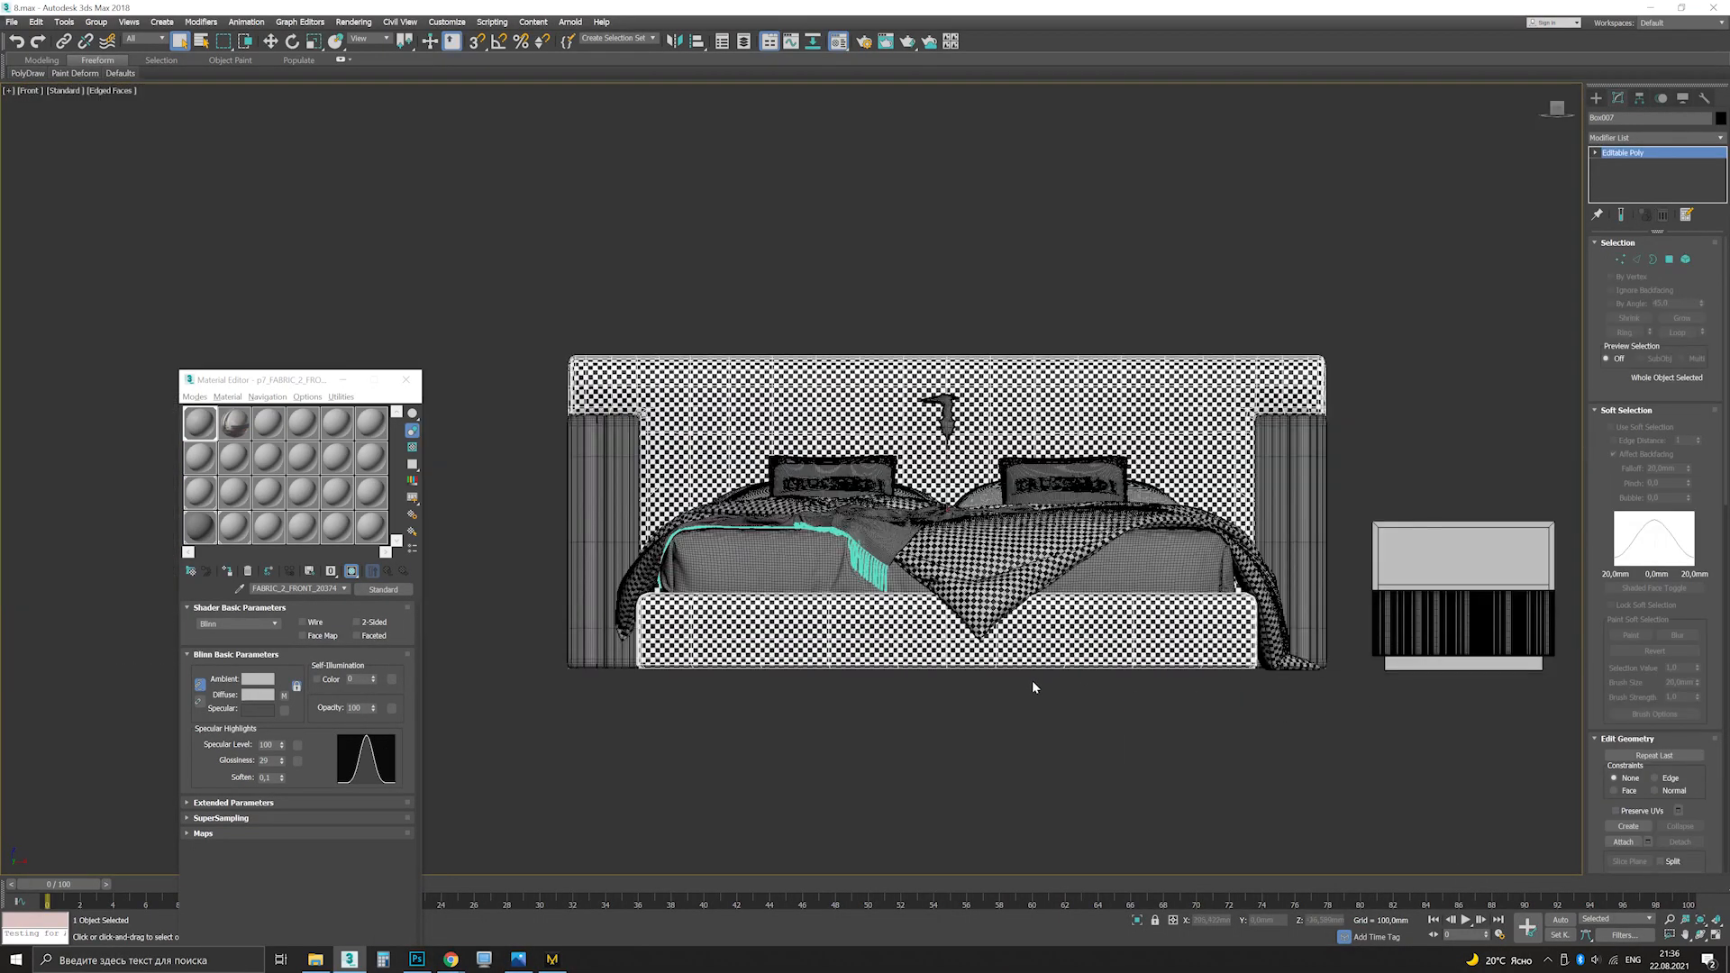
# Step: Hide the edged faces and inspect the checker pattern on the bed frame in the front and perspective views
pyautogui.press('F4')
pyautogui.moveTo(1035, 679); pyautogui.dragTo(1020, 695, button='middle')
pyautogui.moveTo(762, 584); pyautogui.dragTo(764, 585)
pyautogui.hotkey('alt', 'w')
pyautogui.middleClick(899, 610)
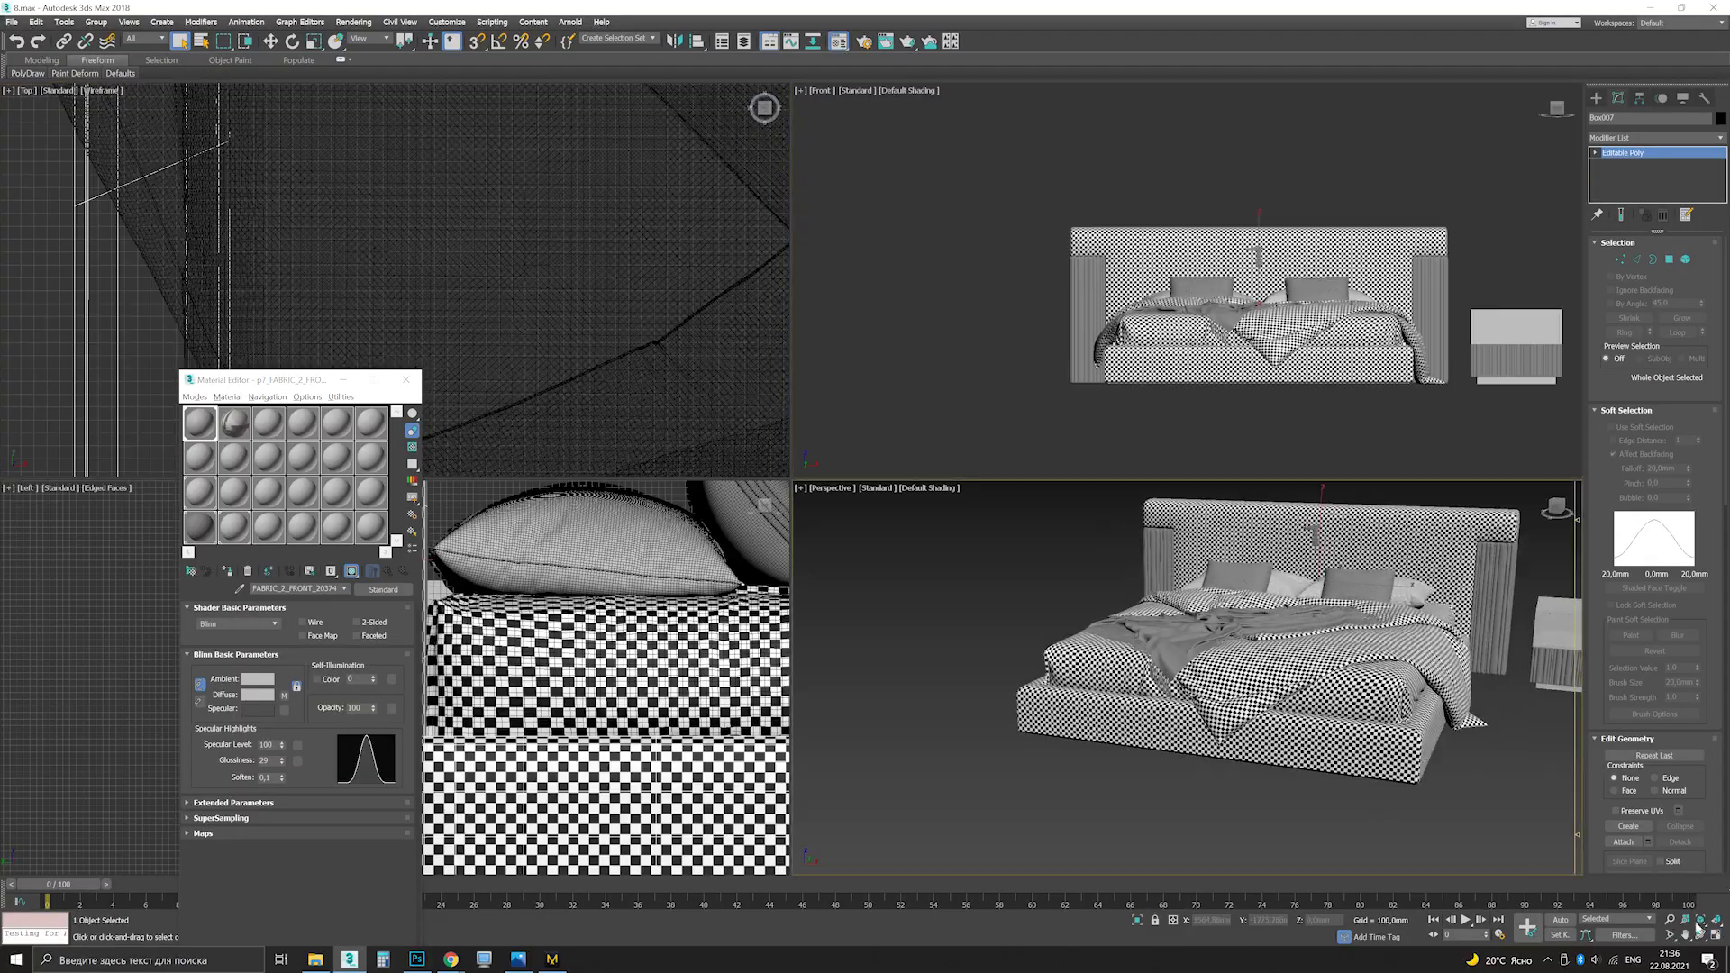
pyautogui.hotkey('alt', 'w')
pyautogui.scroll(-3, 899, 610)
pyautogui.keyDown('alt'); pyautogui.moveTo(899, 610); pyautogui.dragTo(928, 622, button='middle'); pyautogui.keyUp('alt')
# Step: Select the bed's objects, assign the active sample material to them and check the mapping from several angles
pyautogui.moveTo(497, 222); pyautogui.dragTo(1176, 739)
pyautogui.click(226, 570)
pyautogui.click(635, 387)
pyautogui.keyDown('alt'); pyautogui.moveTo(635, 387); pyautogui.dragTo(765, 401, button='middle'); pyautogui.keyUp('alt')
pyautogui.scroll(6, 635, 387)
pyautogui.keyDown('alt'); pyautogui.moveTo(910, 468); pyautogui.dragTo(864, 460, button='middle'); pyautogui.keyUp('alt')
pyautogui.scroll(-4, 865, 459)
pyautogui.keyDown('alt'); pyautogui.moveTo(1162, 414); pyautogui.dragTo(1018, 423, button='middle'); pyautogui.keyUp('alt')
pyautogui.click(635, 747)
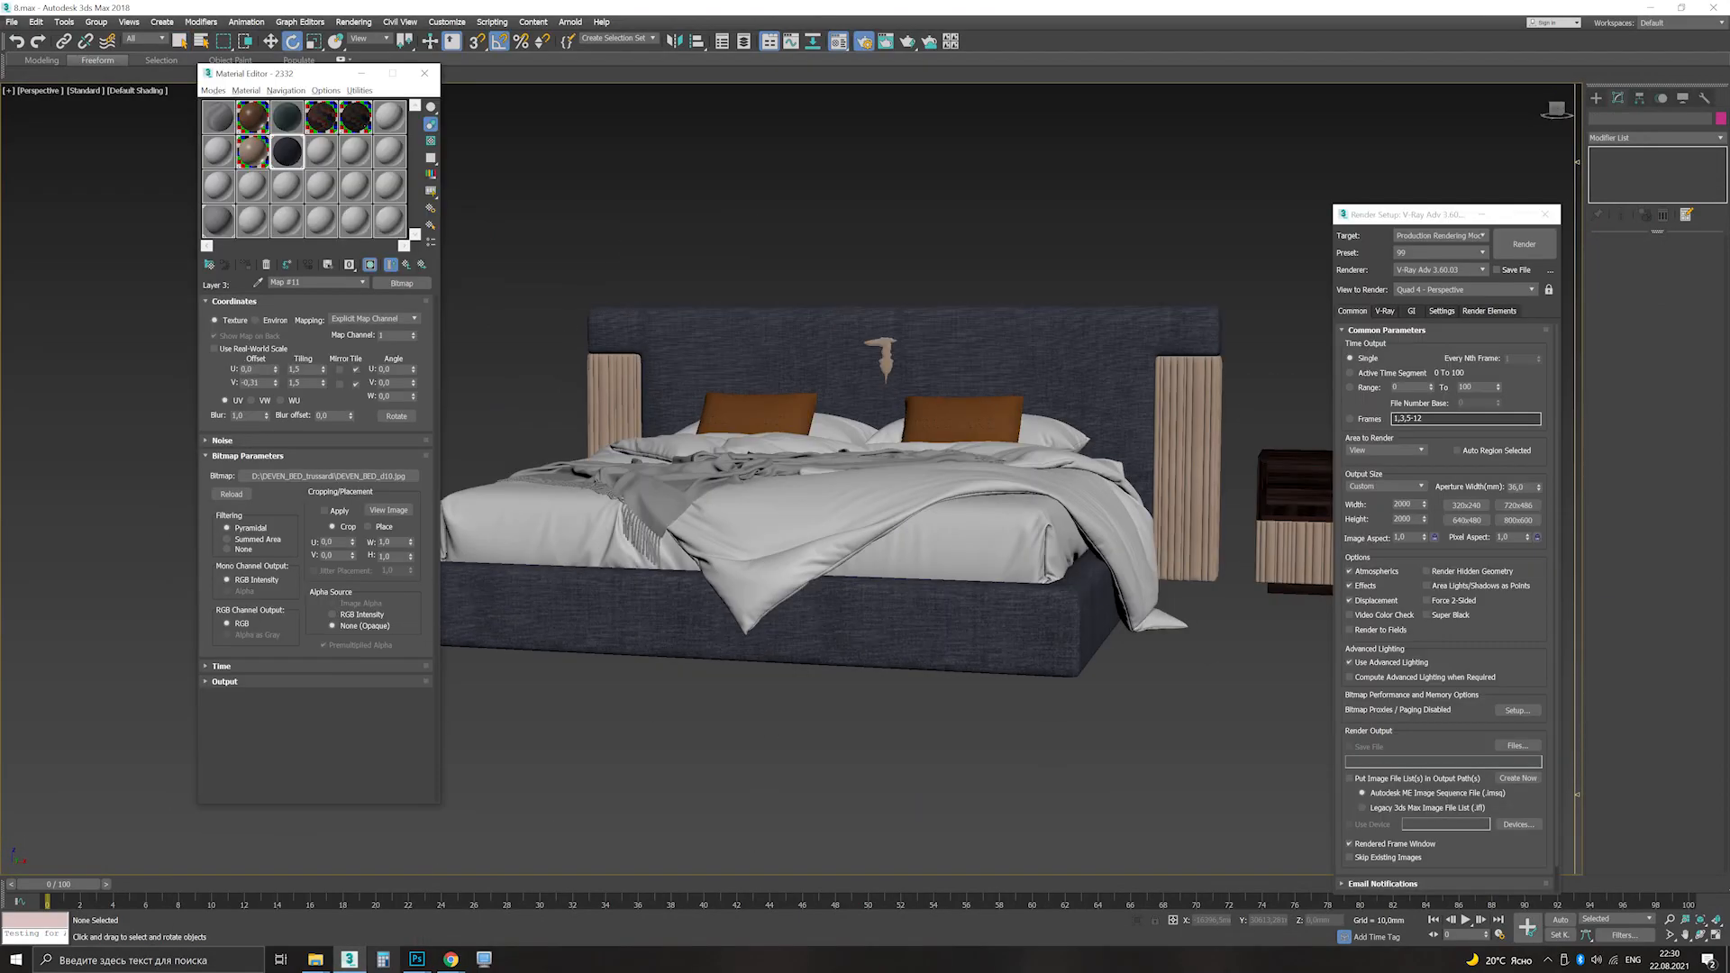
# Step: Return from the Layer 3 bitmap settings to the parent map
pyautogui.click(405, 265)
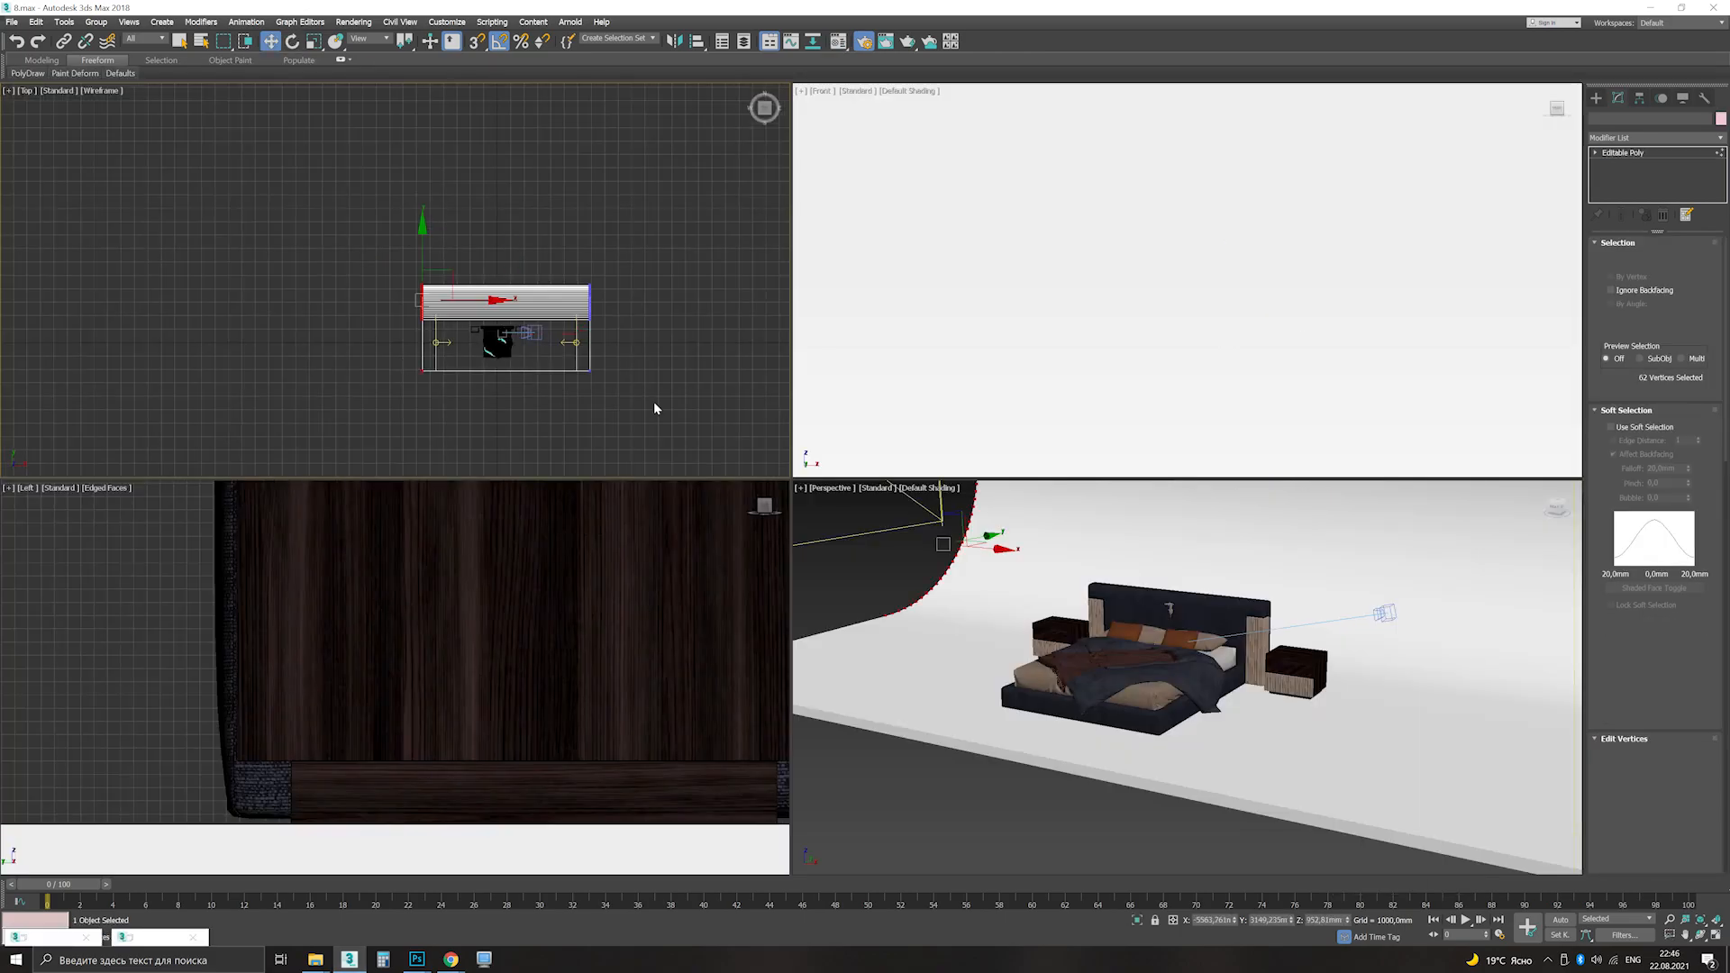
# Step: Widen the studio backdrop in the top view by moving and scaling its end vertices outwards
pyautogui.moveTo(654, 409); pyautogui.dragTo(396, 353)
pyautogui.moveTo(505, 311); pyautogui.dragTo(679, 297)
pyautogui.scroll(-5, 506, 297)
pyautogui.press('r')
pyautogui.click(679, 298)
pyautogui.scroll(8, 495, 304)
# Step: Set the V-Ray physical camera's film gate to 10 mm and move the camera far out in front of the bed
pyautogui.click(515, 261)
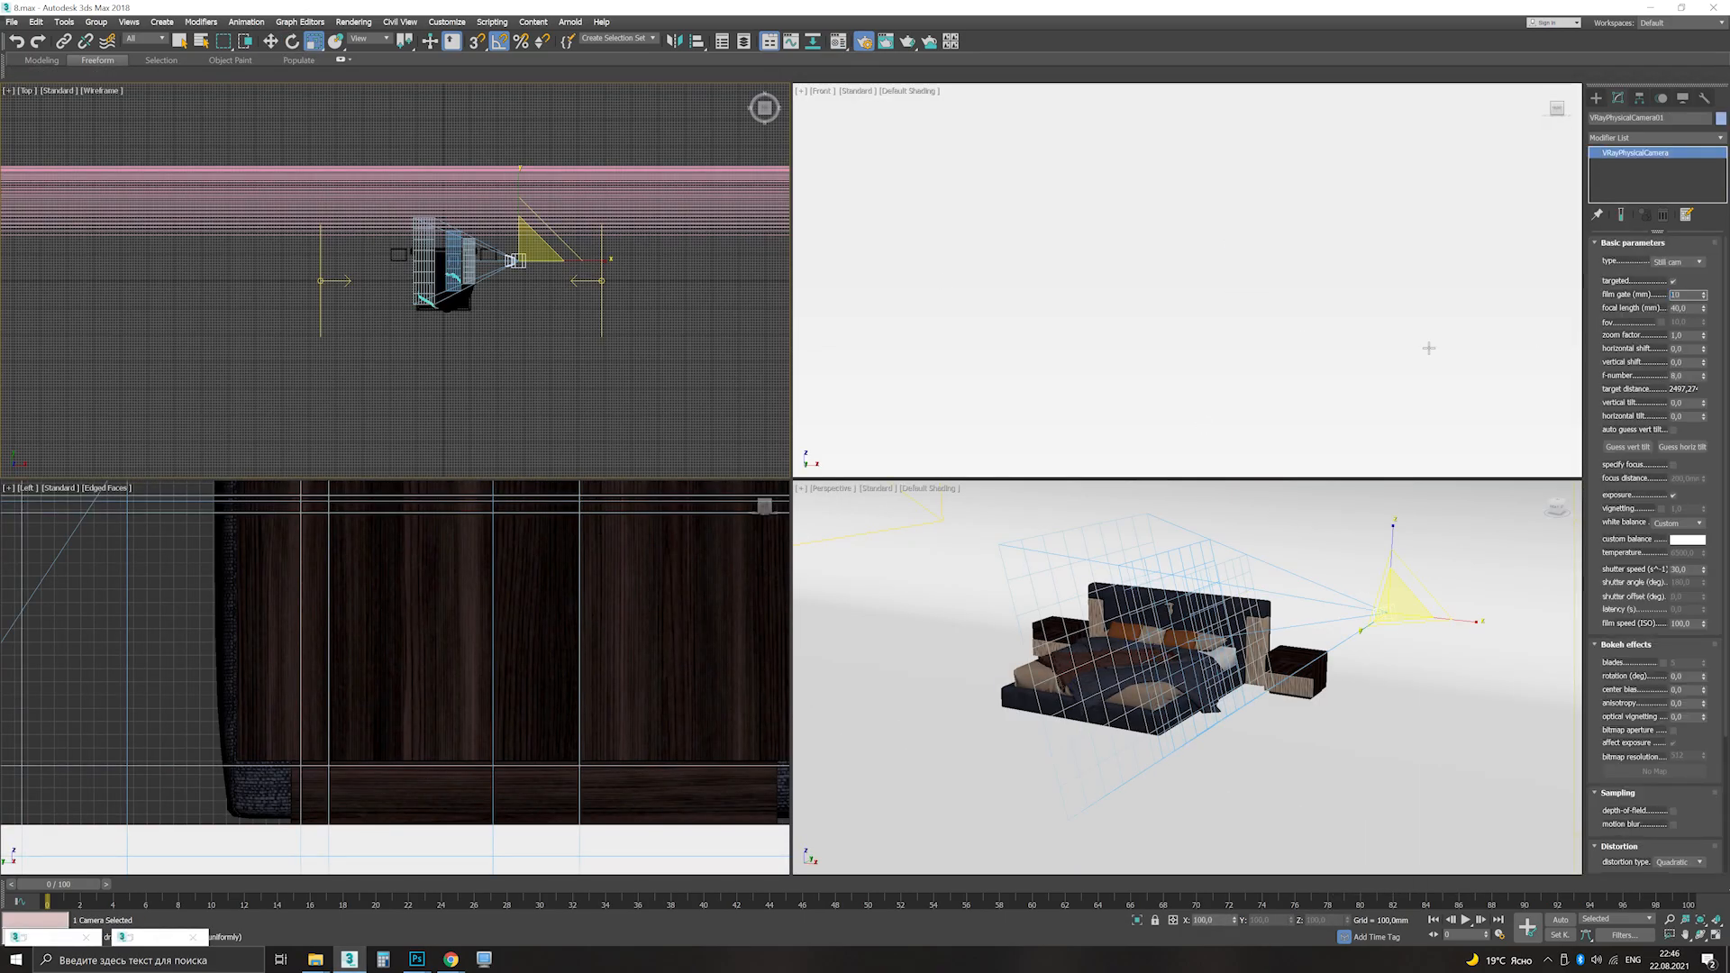
pyautogui.press('Return')
pyautogui.moveTo(553, 246); pyautogui.dragTo(598, 240, button='middle')
pyautogui.press('w')
pyautogui.moveTo(598, 239); pyautogui.dragTo(578, 348)
# Step: Look through the V-Ray camera in a maximized viewport and dolly, pan and orbit it to frame the bed and nightstands
pyautogui.rightClick(970, 579)
pyautogui.press('c')
pyautogui.click(1669, 920)
pyautogui.moveTo(1169, 612); pyautogui.dragTo(1169, 695)
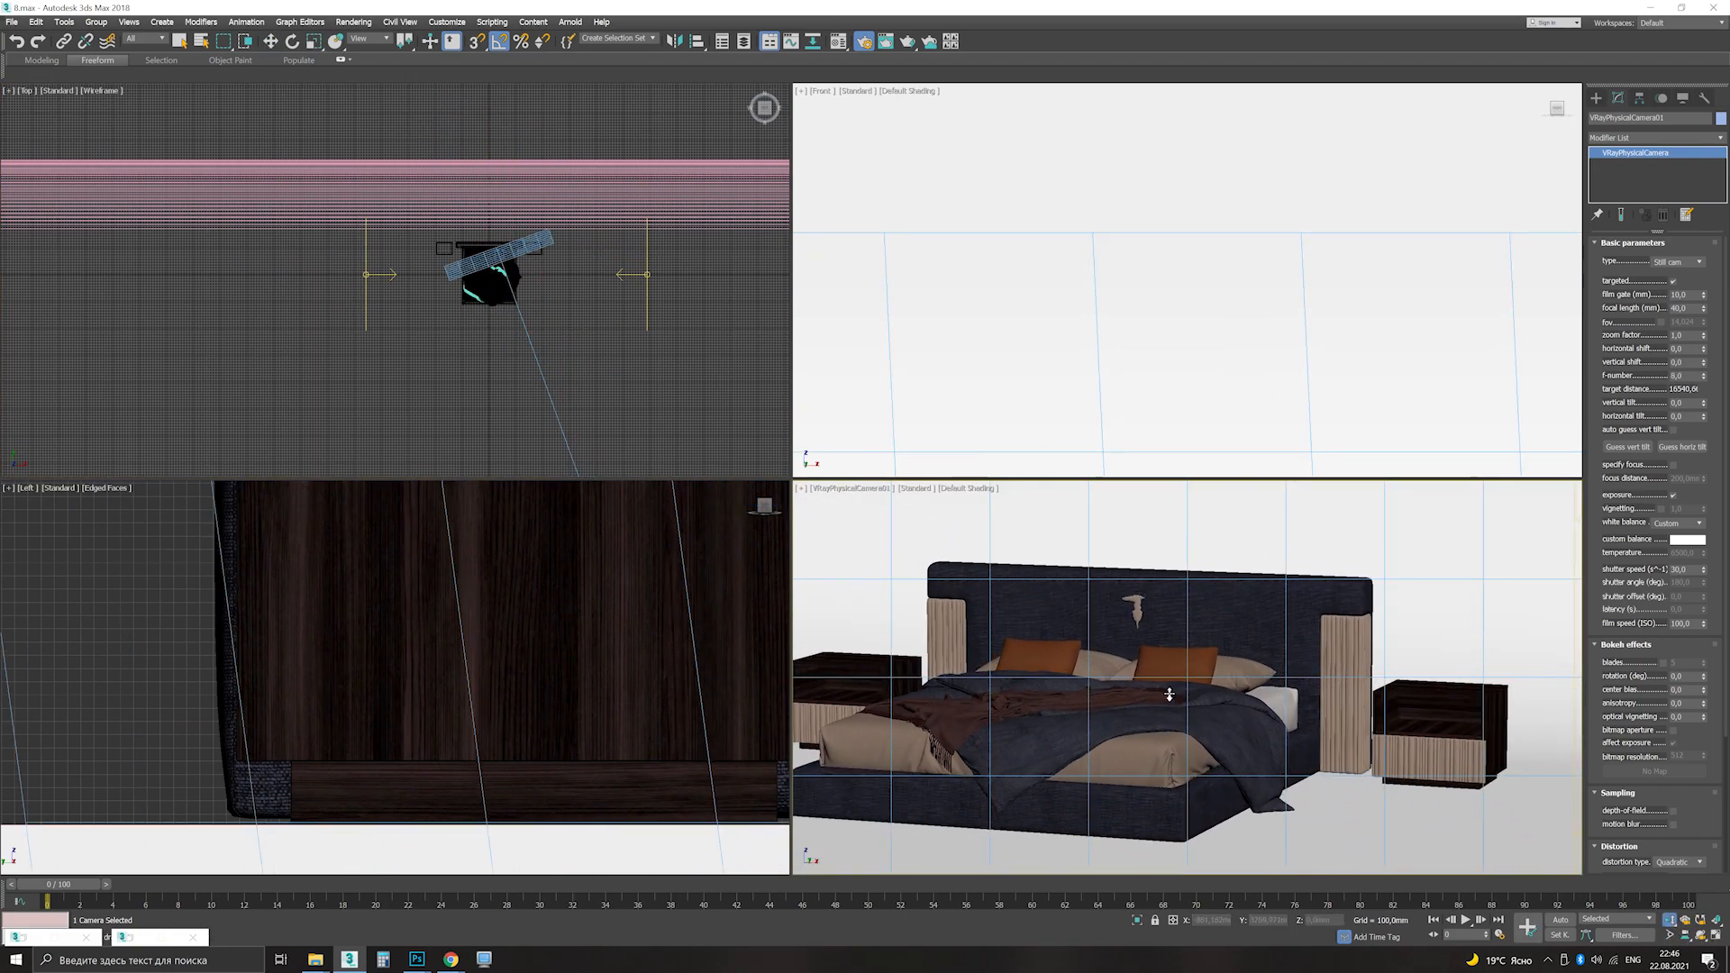
pyautogui.moveTo(1169, 696); pyautogui.dragTo(1229, 655, button='middle')
pyautogui.click(1715, 935)
pyautogui.click(1700, 935)
pyautogui.moveTo(730, 630); pyautogui.dragTo(742, 610)
pyautogui.moveTo(742, 610); pyautogui.dragTo(839, 629, button='middle')
pyautogui.moveTo(840, 630); pyautogui.dragTo(839, 629)
pyautogui.moveTo(840, 630); pyautogui.dragTo(840, 609, button='middle')
pyautogui.rightClick(840, 608)
pyautogui.click(839, 609)
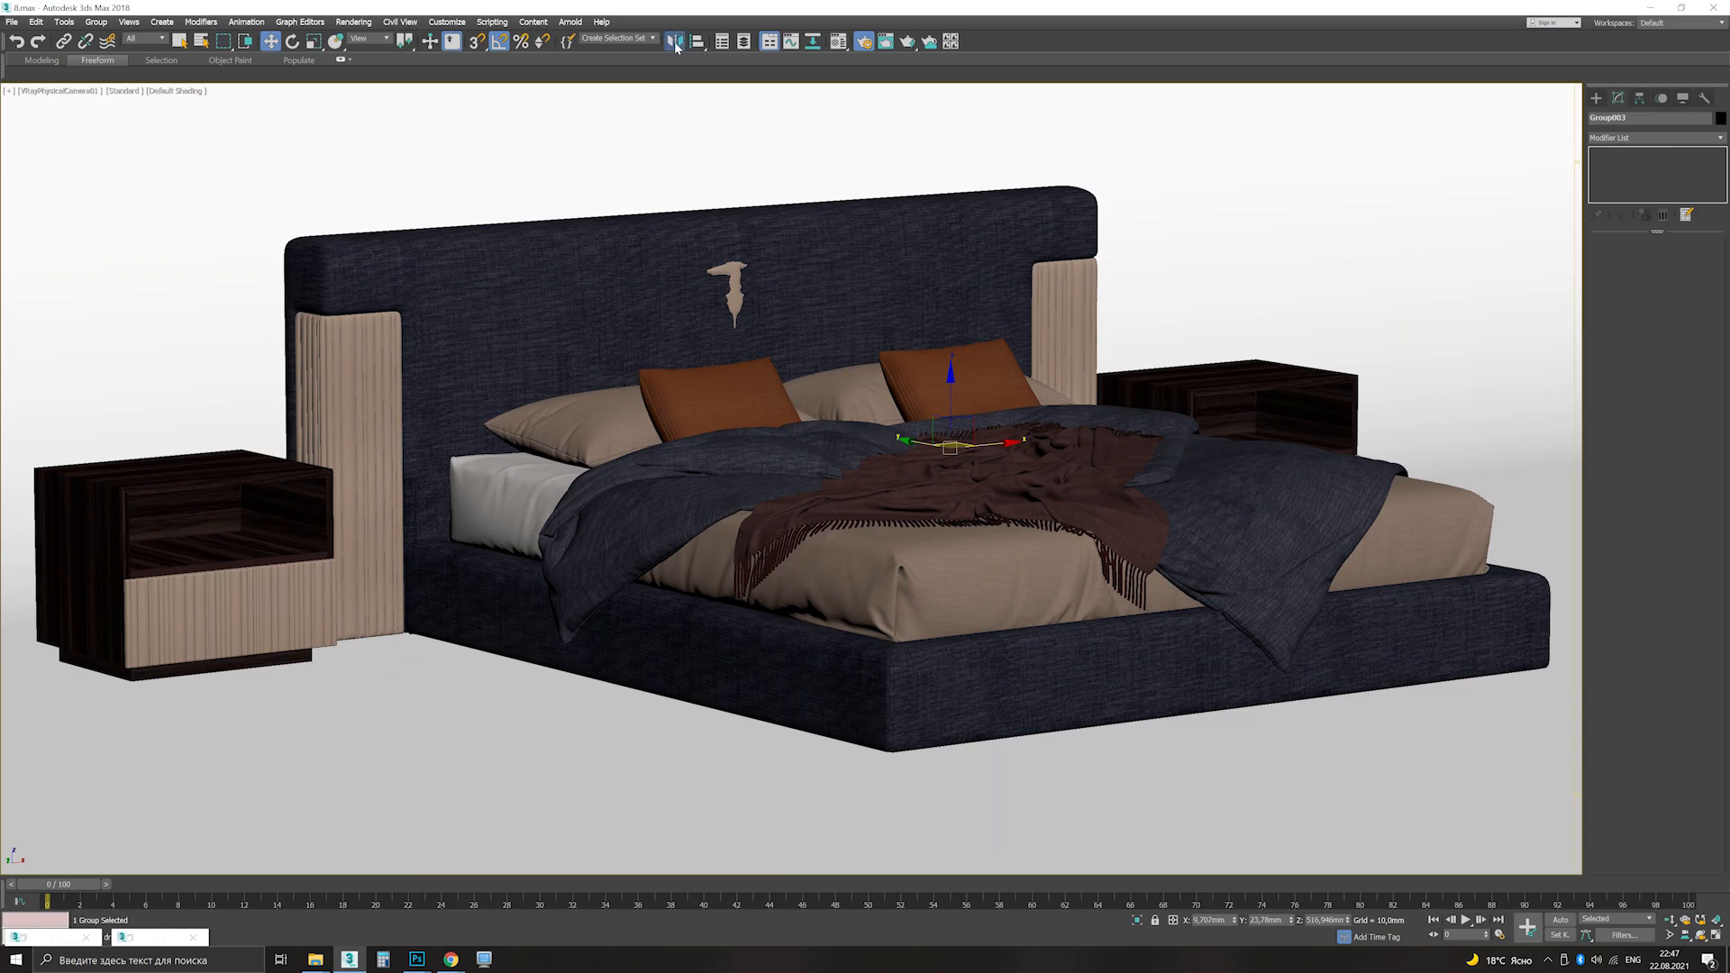
# Step: Mirror the selected bed group
pyautogui.click(674, 47)
pyautogui.click(911, 586)
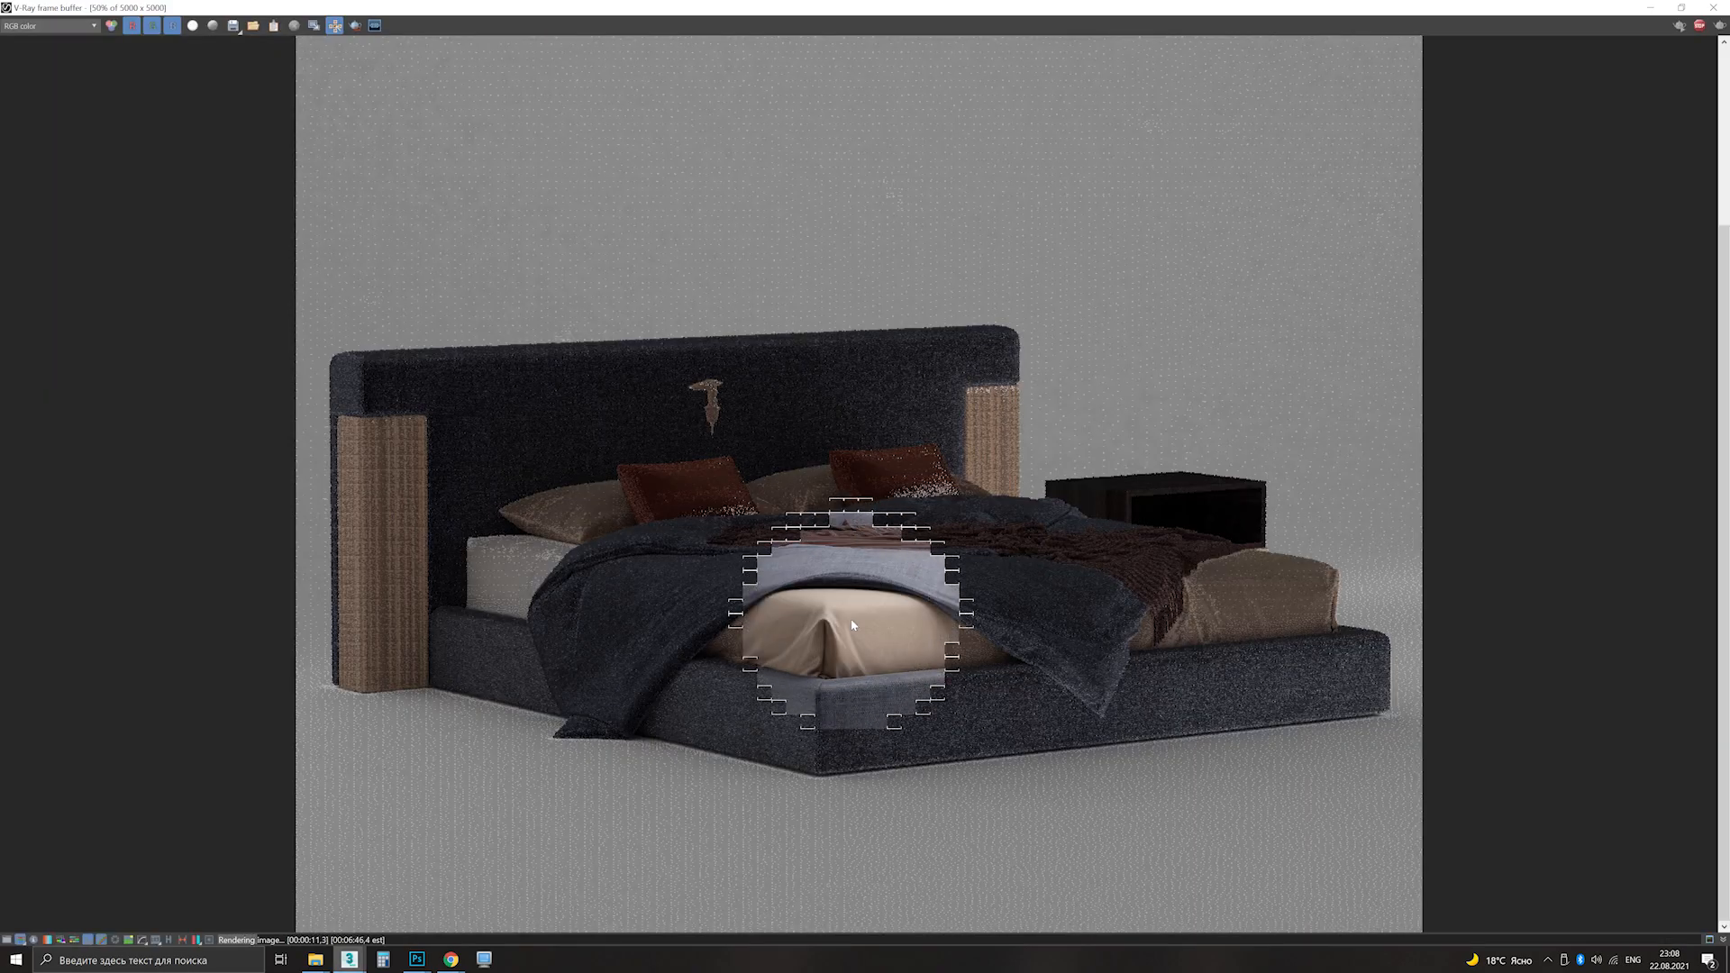